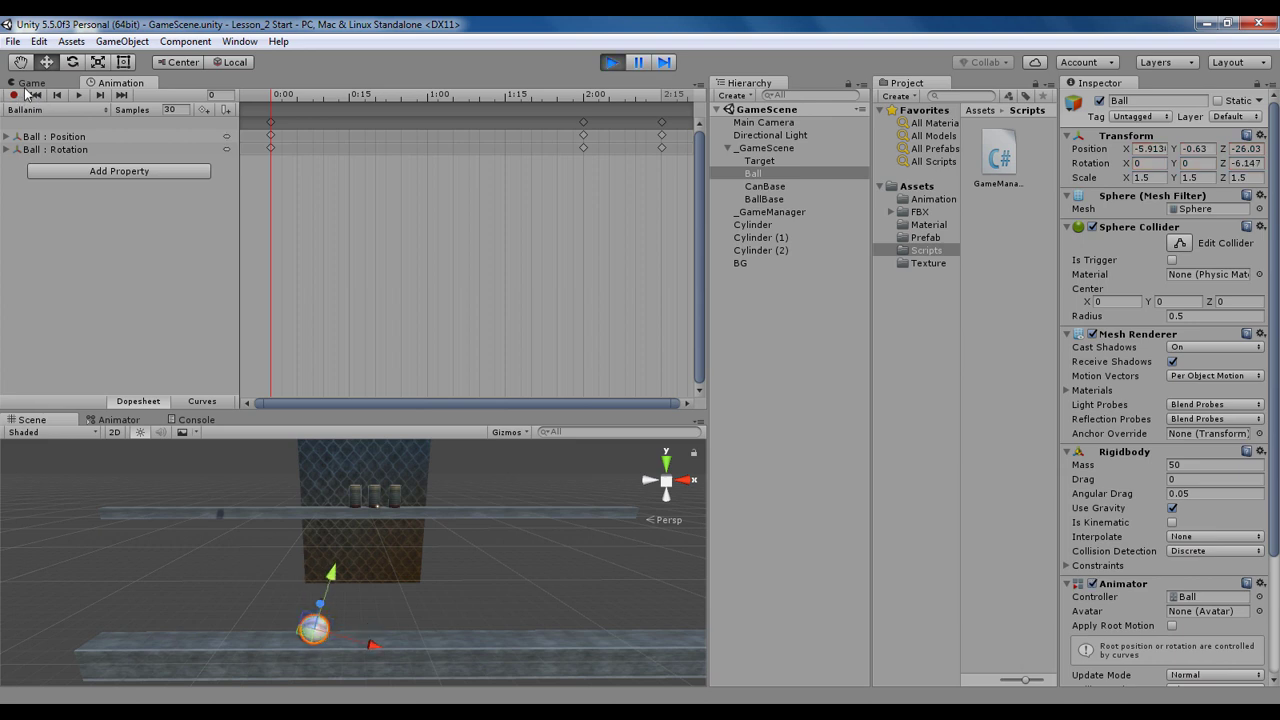
Show the running game and examine the three cans up close from an angle in the Scene view
key("ctrl+p")
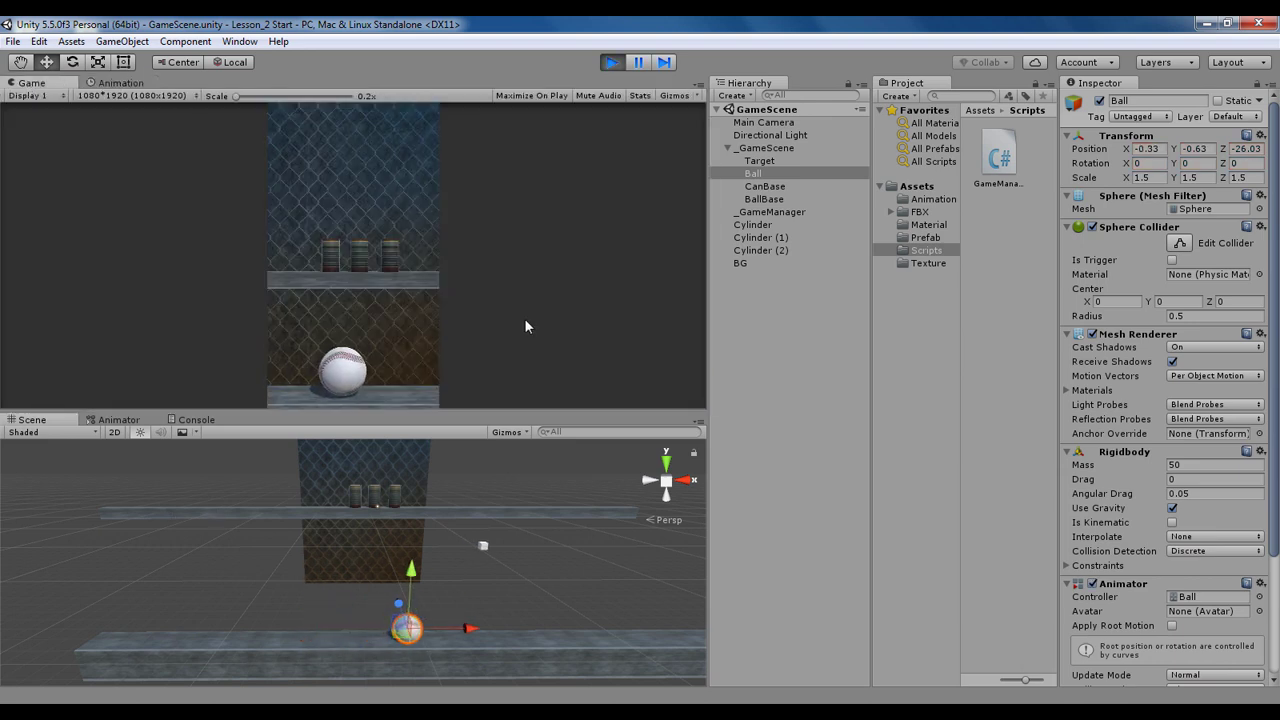
scroll(400, 566, "up", 5)
left_click_drag(370, 564, 443, 581, "alt")
scroll(346, 562, "up", 6, "alt")
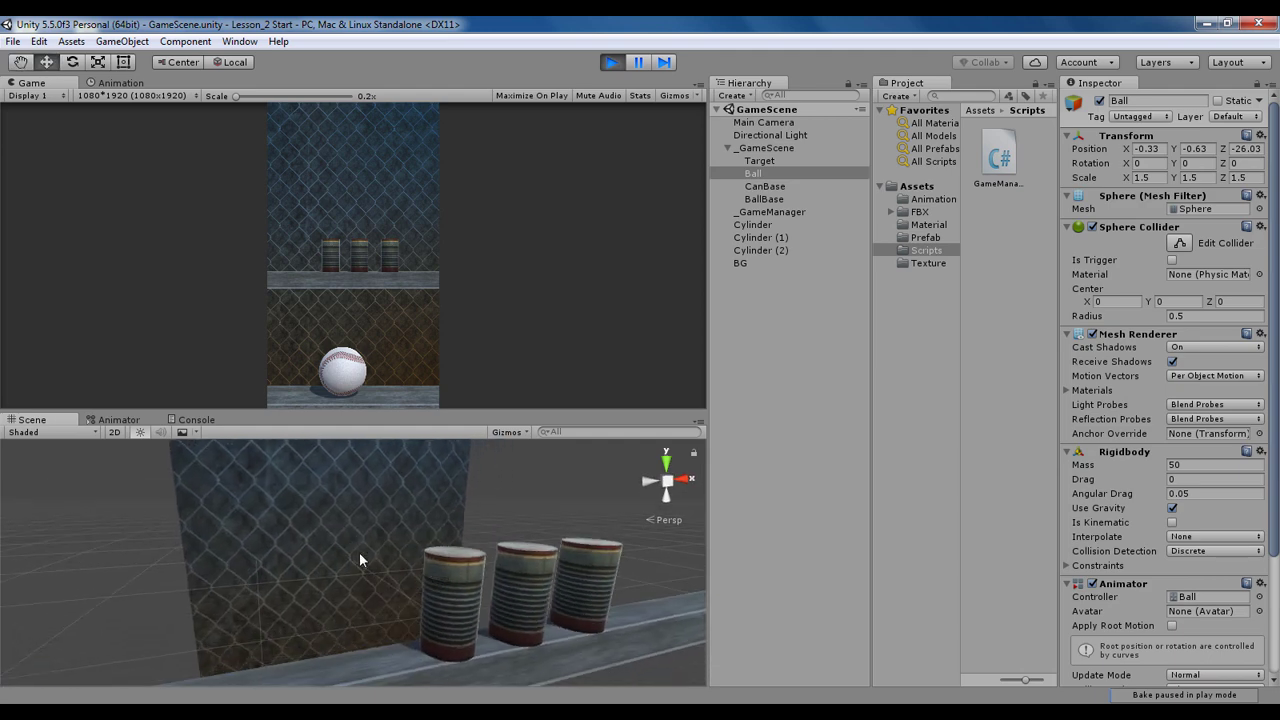
mouse_move(343, 550)
left_mouse_down("alt")
mouse_move(463, 651)
mouse_move(451, 560)
mouse_move(325, 544)
left_mouse_up("alt")
left_click_drag(449, 551, 440, 480, "alt")
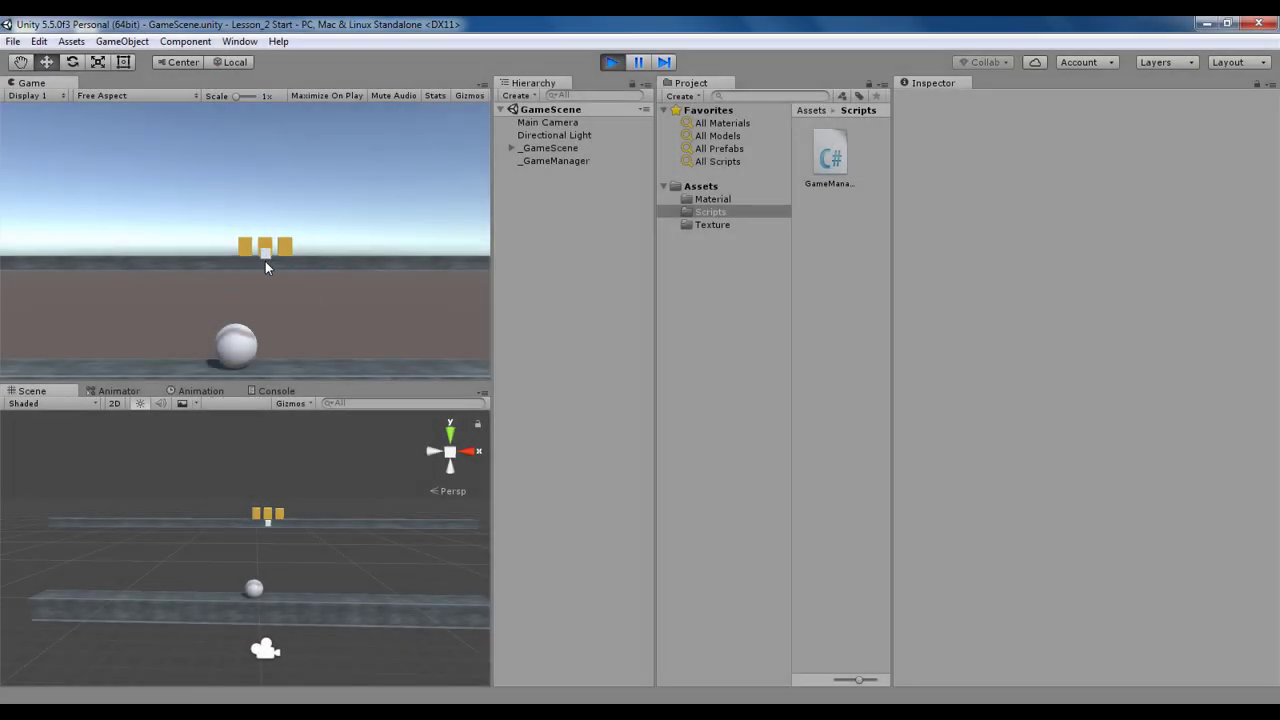
Test the ball throw against the leftmost yellow can in the running game, and end play mode
left_click(247, 248)
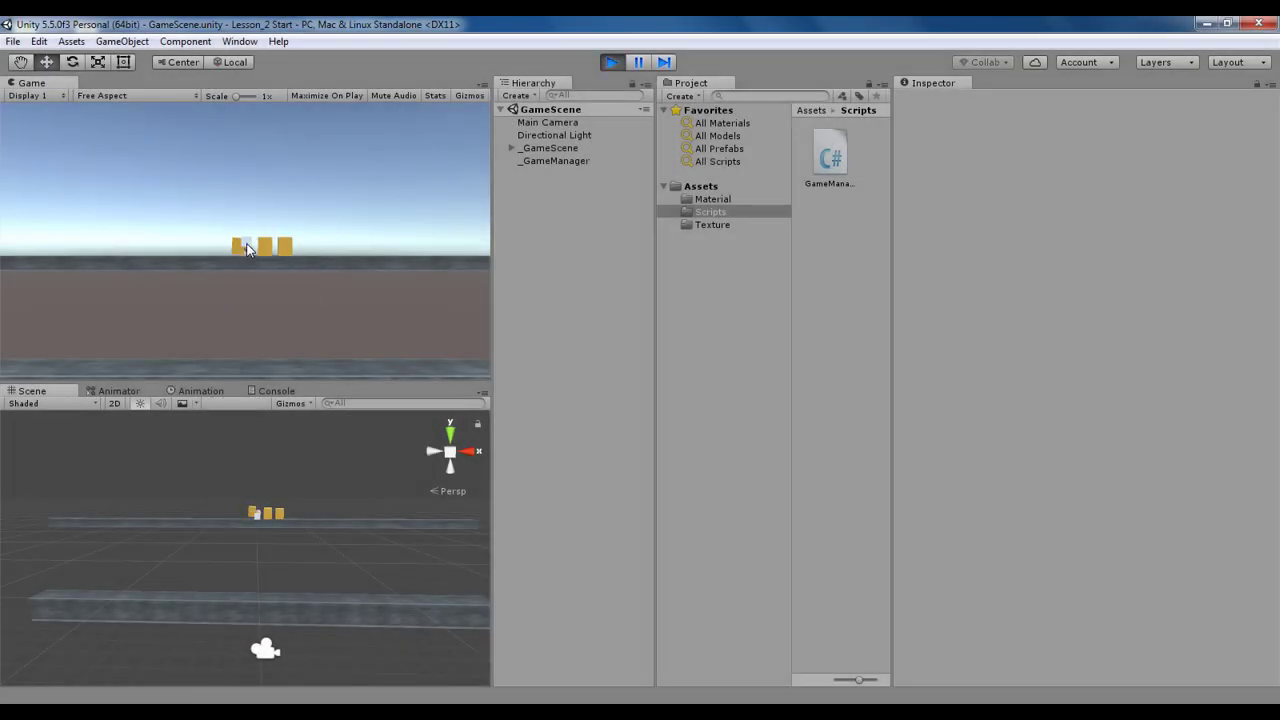
left_click(611, 62)
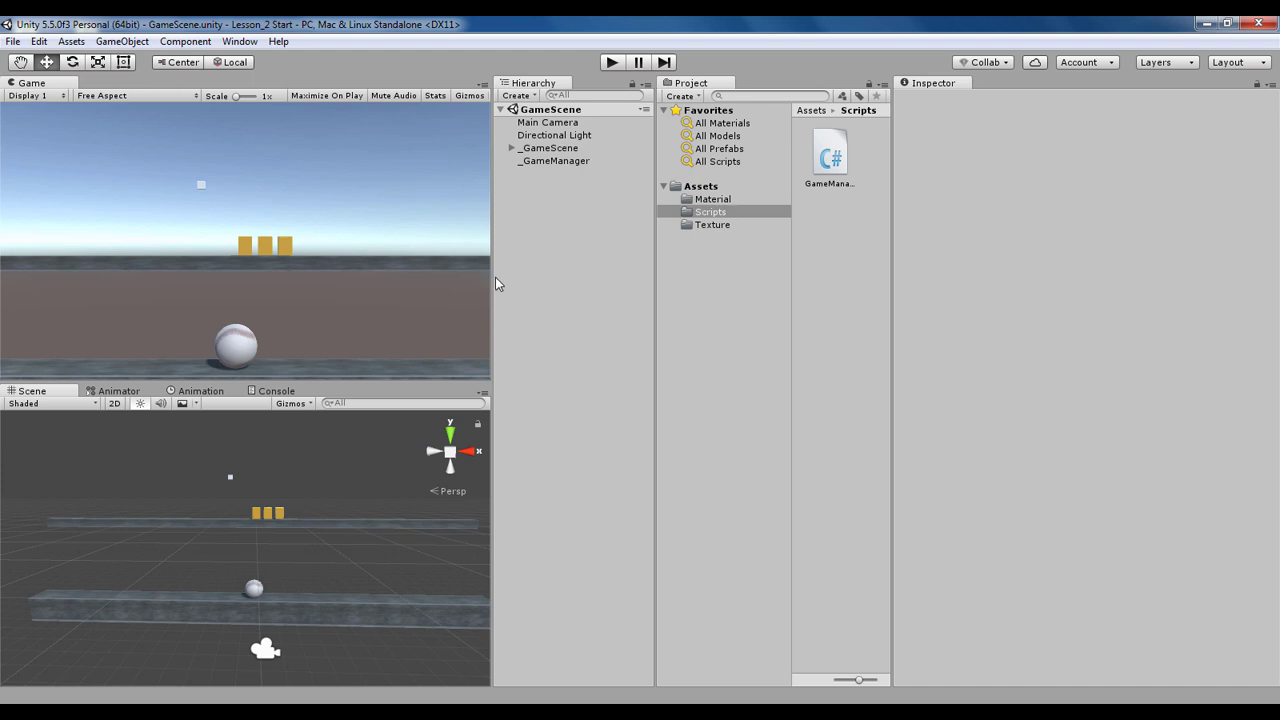
Widen the Game and Scene views and make the Game view taller
left_click_drag(492, 277, 520, 277)
left_click_drag(428, 382, 430, 411)
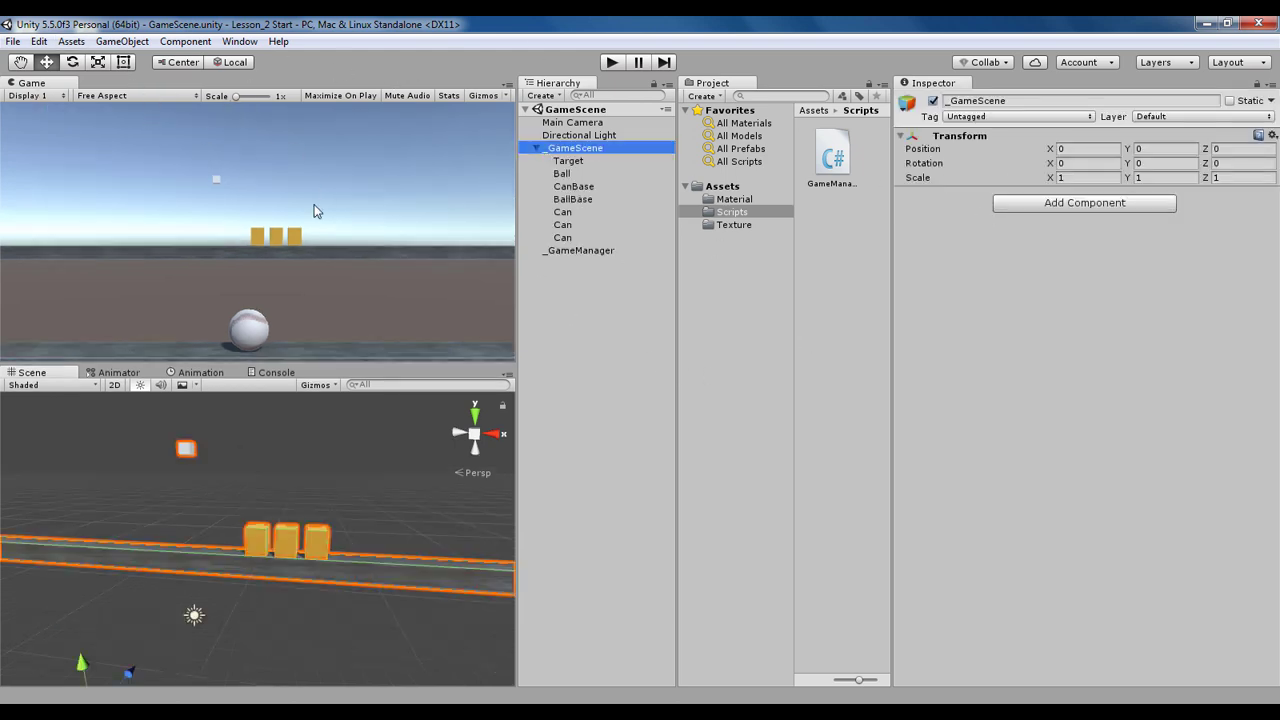
left_click_drag(333, 368, 330, 408)
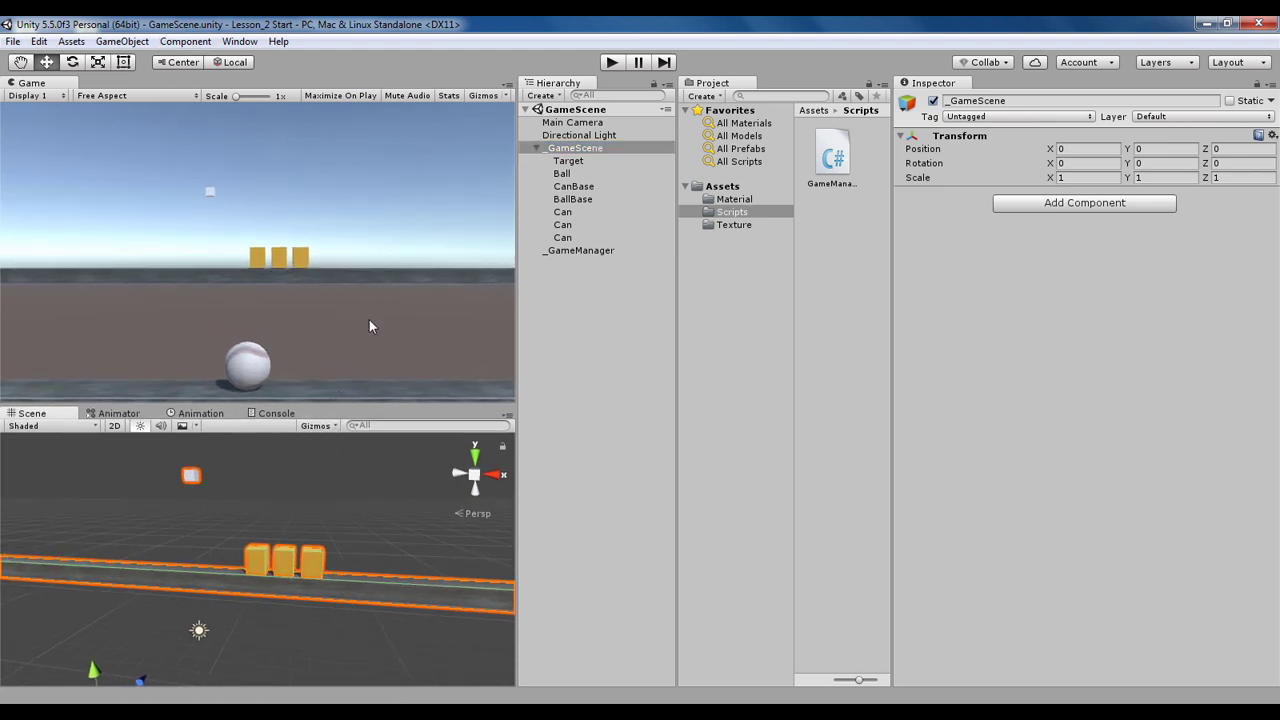
Preview the game at the 1920*1080 and 1080*1920 resolutions
left_click(196, 95)
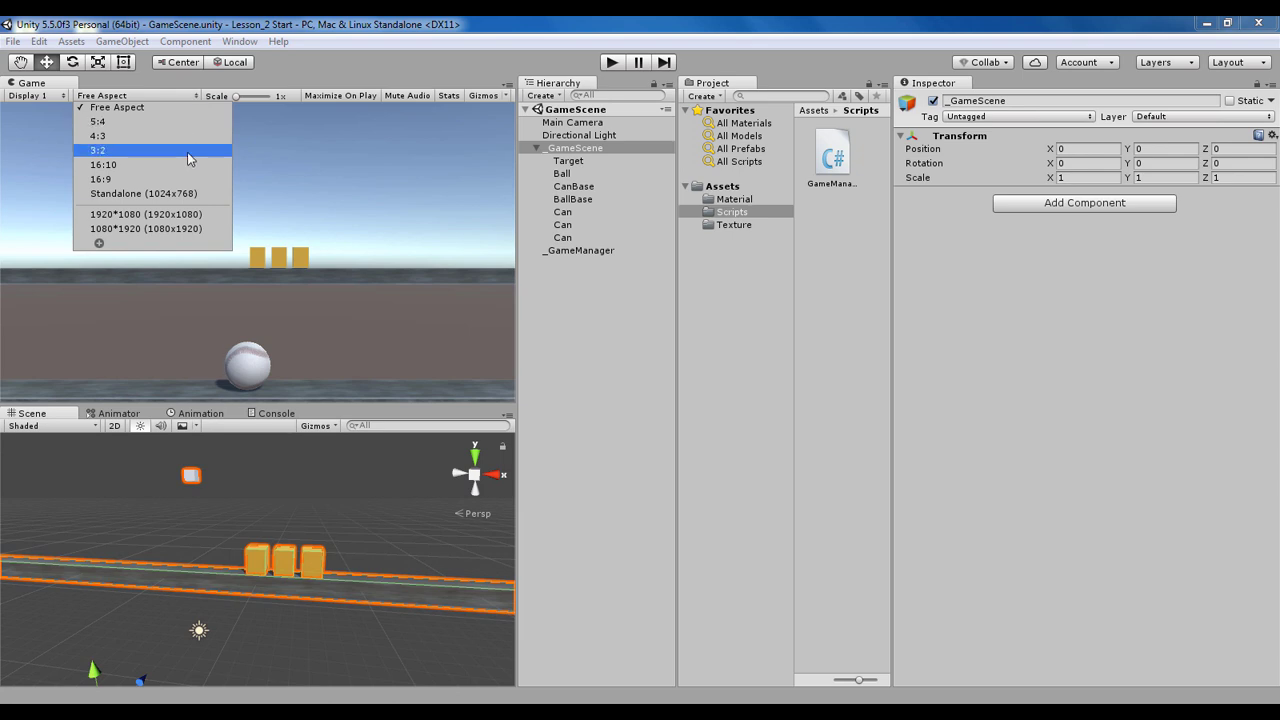
left_click(155, 214)
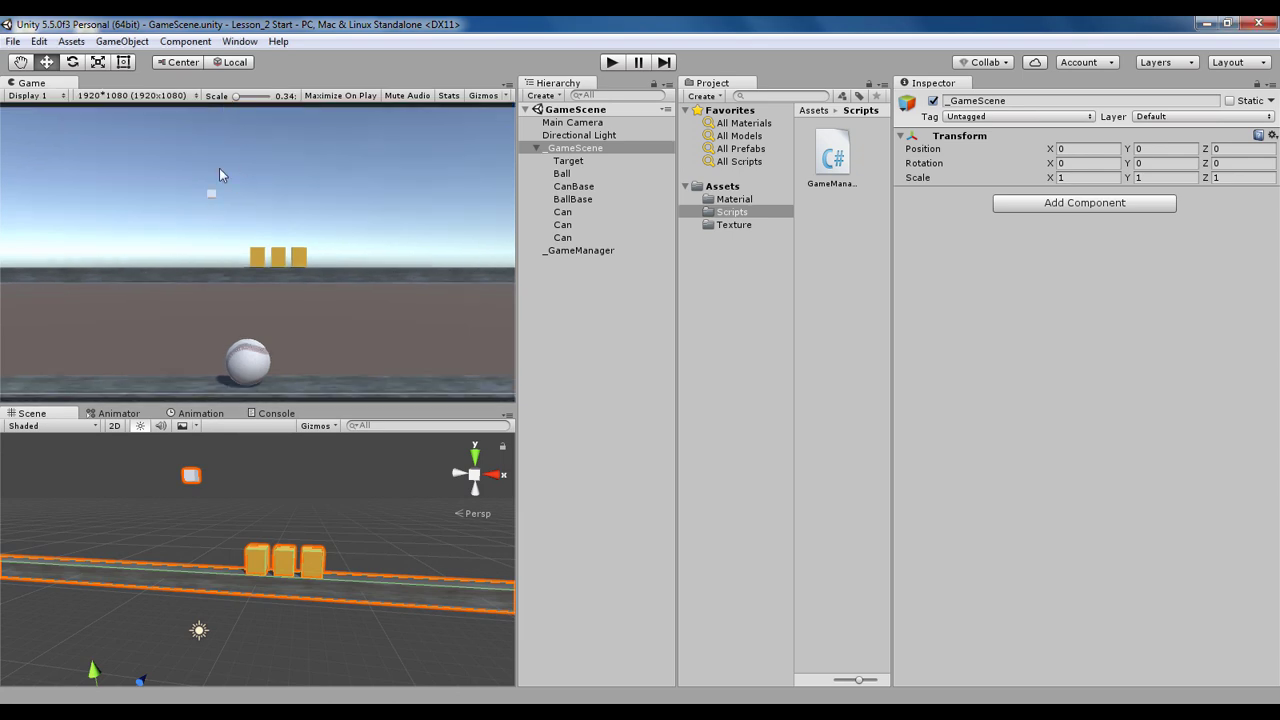
left_click(190, 96)
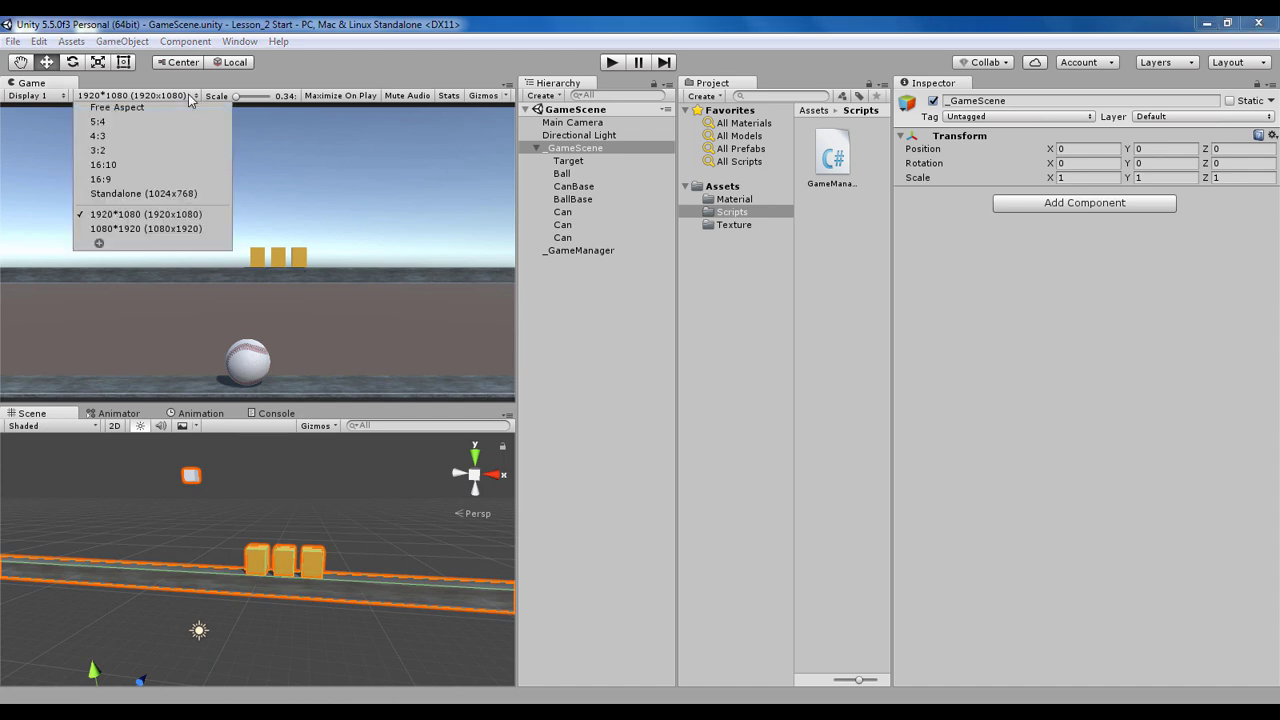
left_click(150, 228)
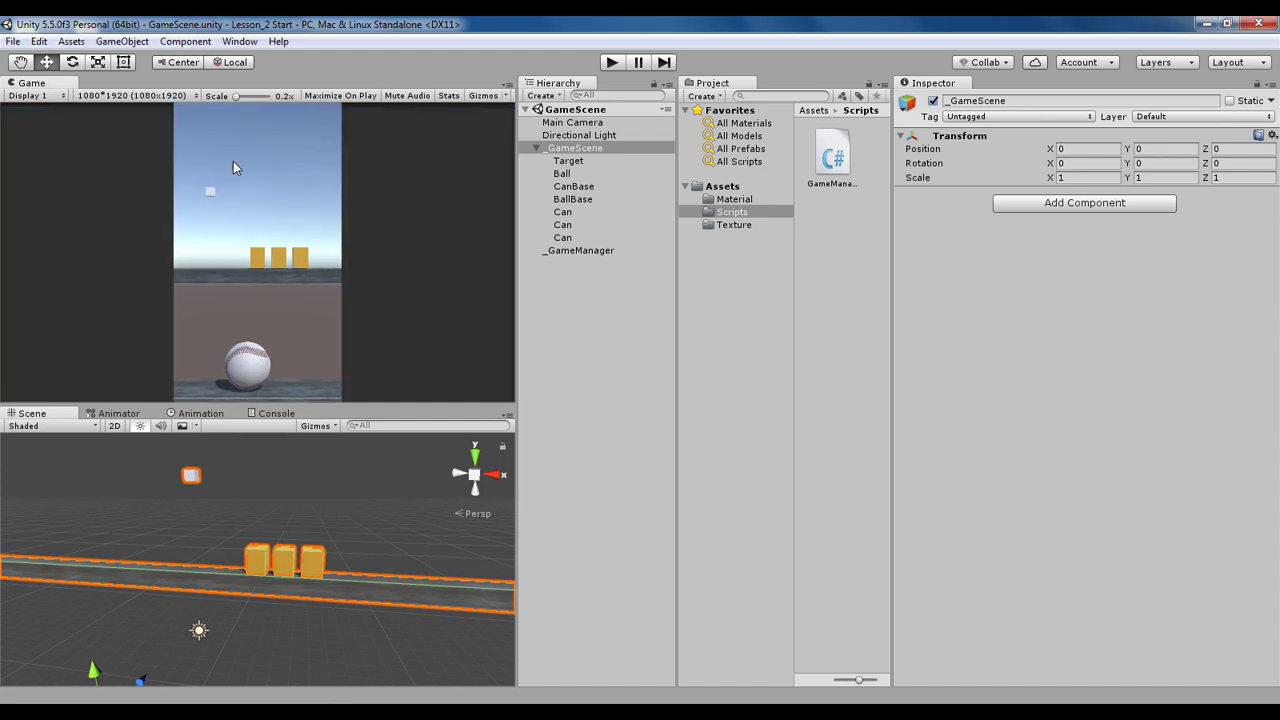
Delete the custom 1080*1920 and 1920*1080 resolution presets of the Game view
left_click(195, 94)
right_click(120, 232)
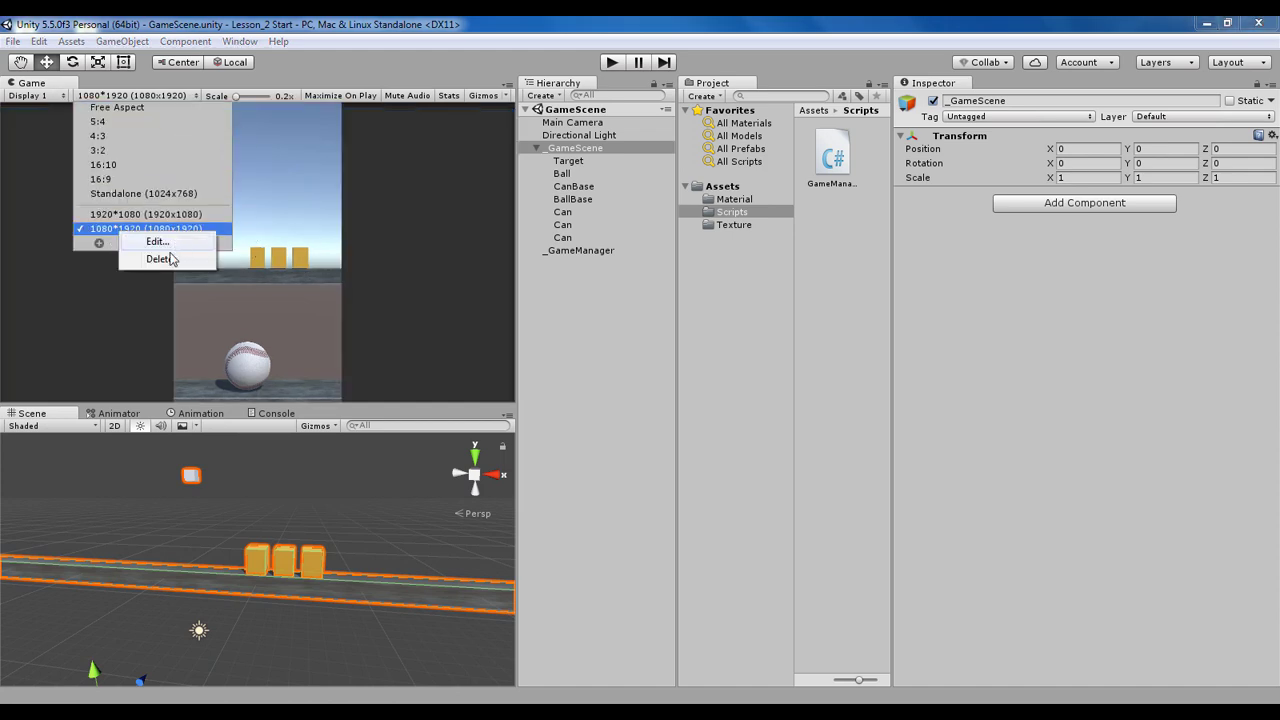
left_click(162, 259)
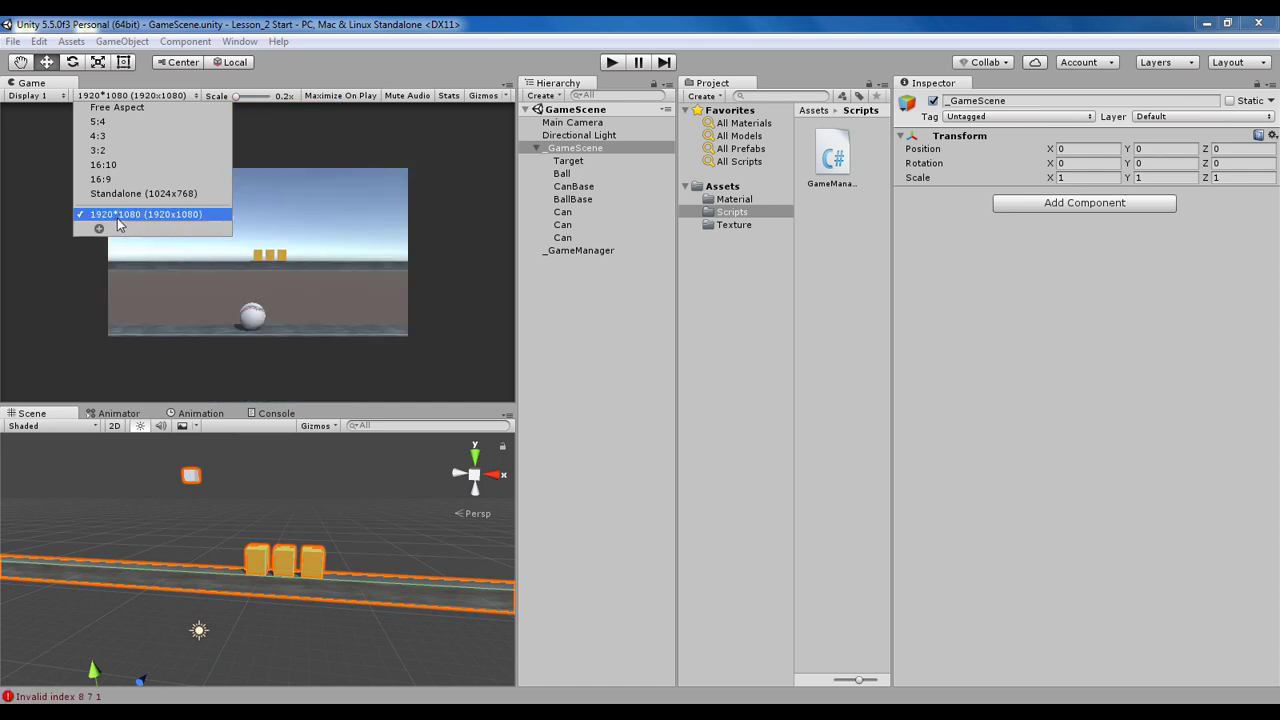
right_click(120, 222)
left_click(157, 247)
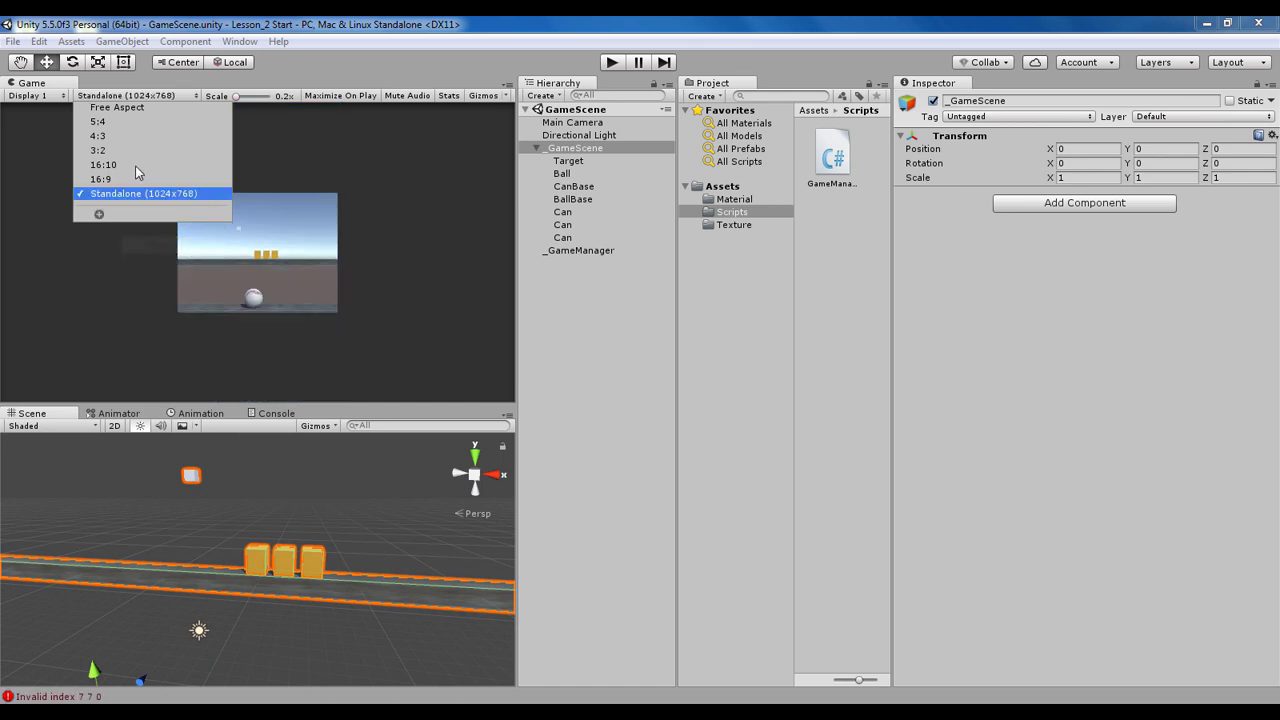
Add a Game view preset labelled 1080*1920 with type Fixed Resolution, width 1080 and height 1920
left_click(99, 214)
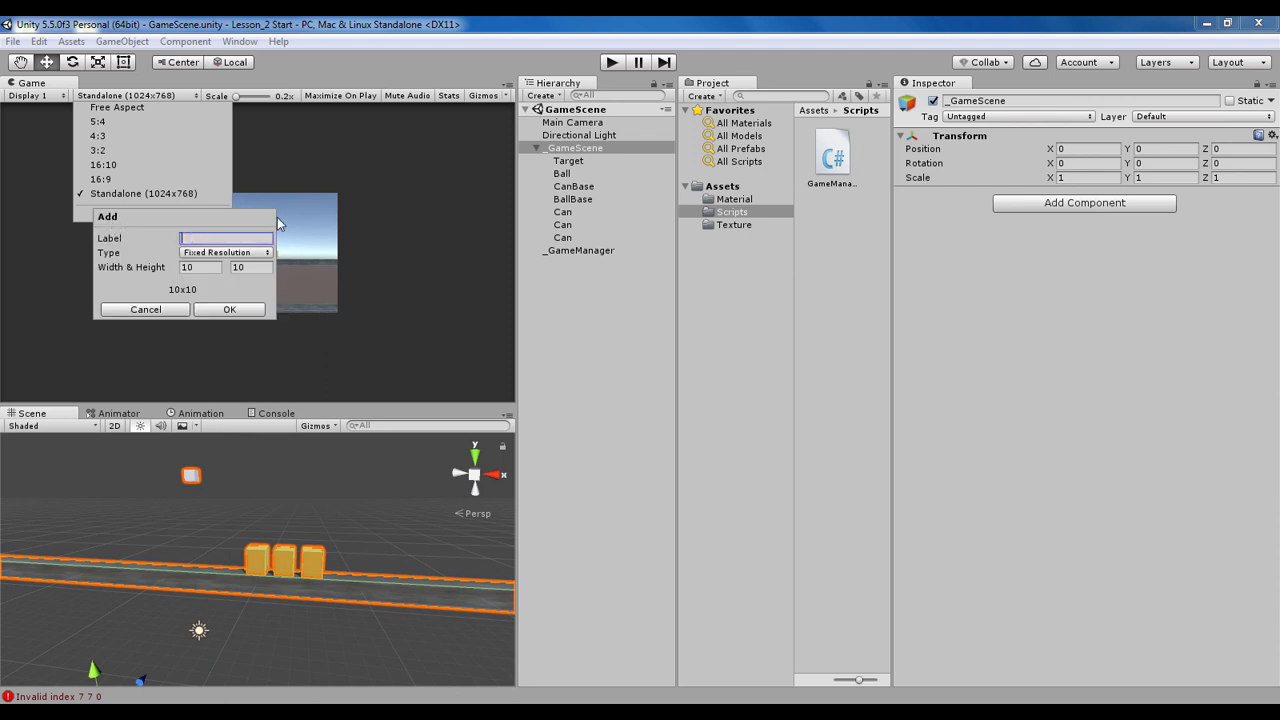
type("1080*1920")
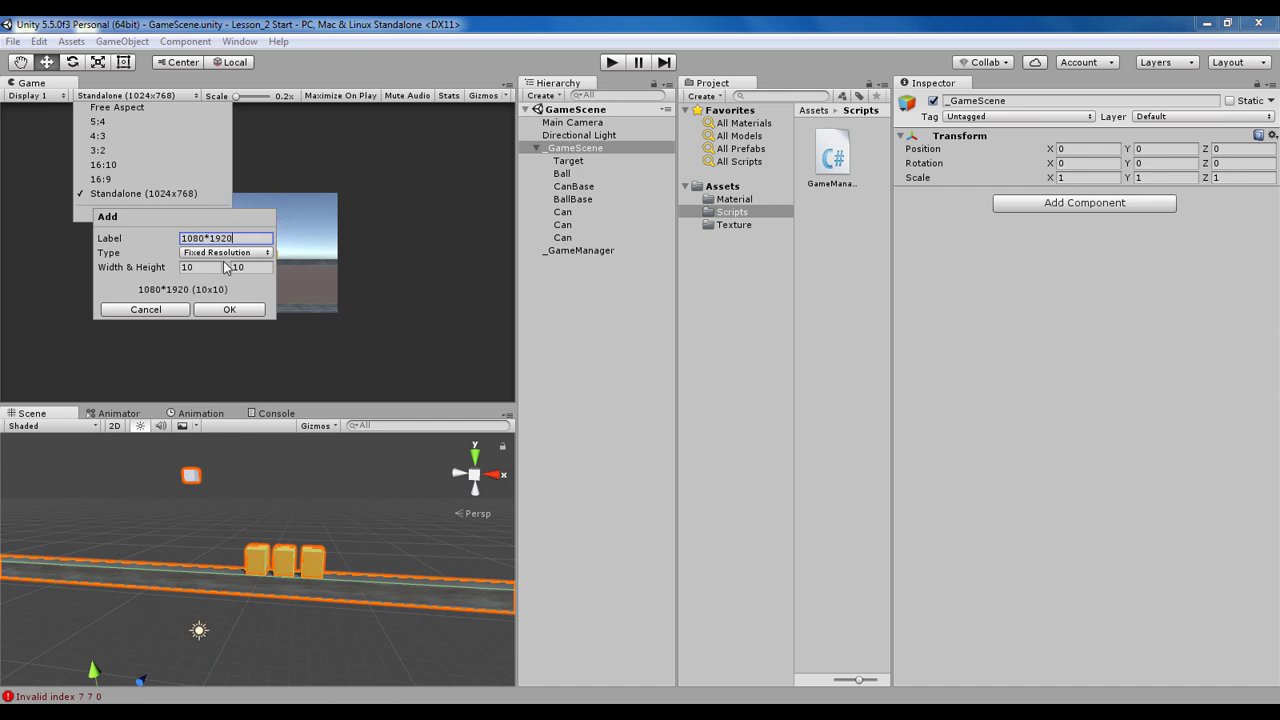
key("Tab")
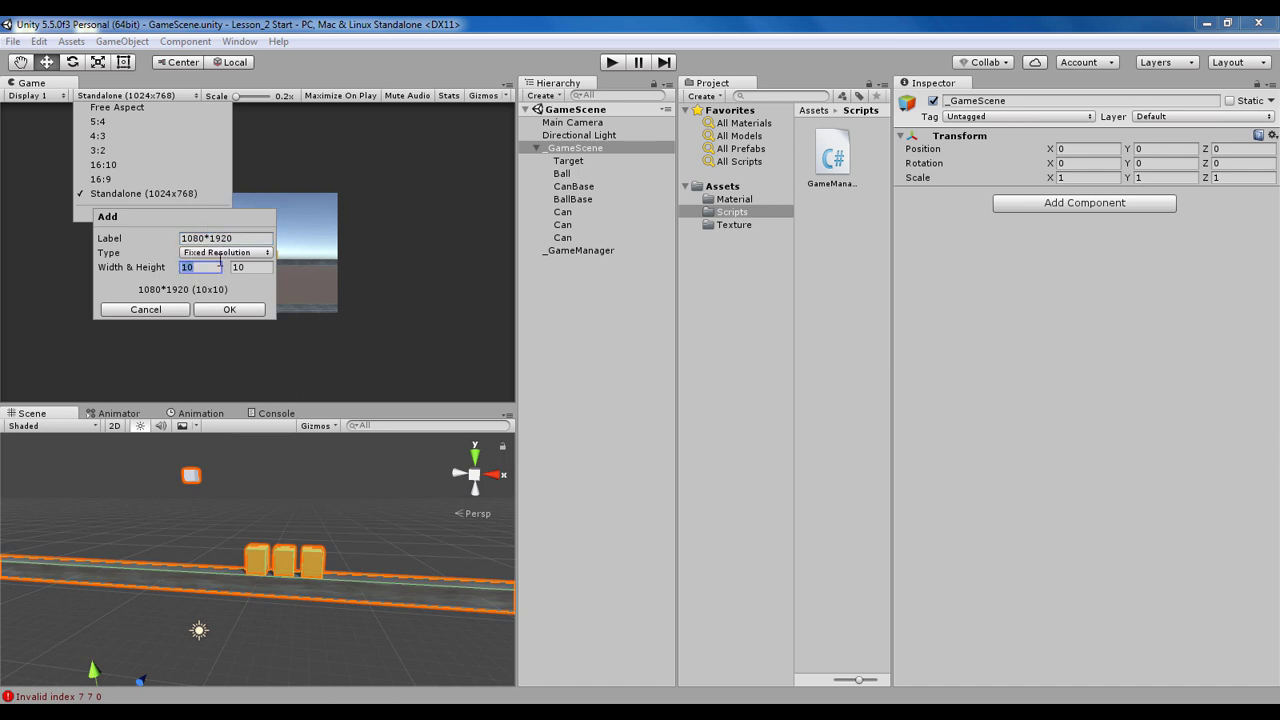
type("20")
key("BackSpace")
key("BackSpace")
type("80")
key("Tab")
type("1920")
left_click(240, 258)
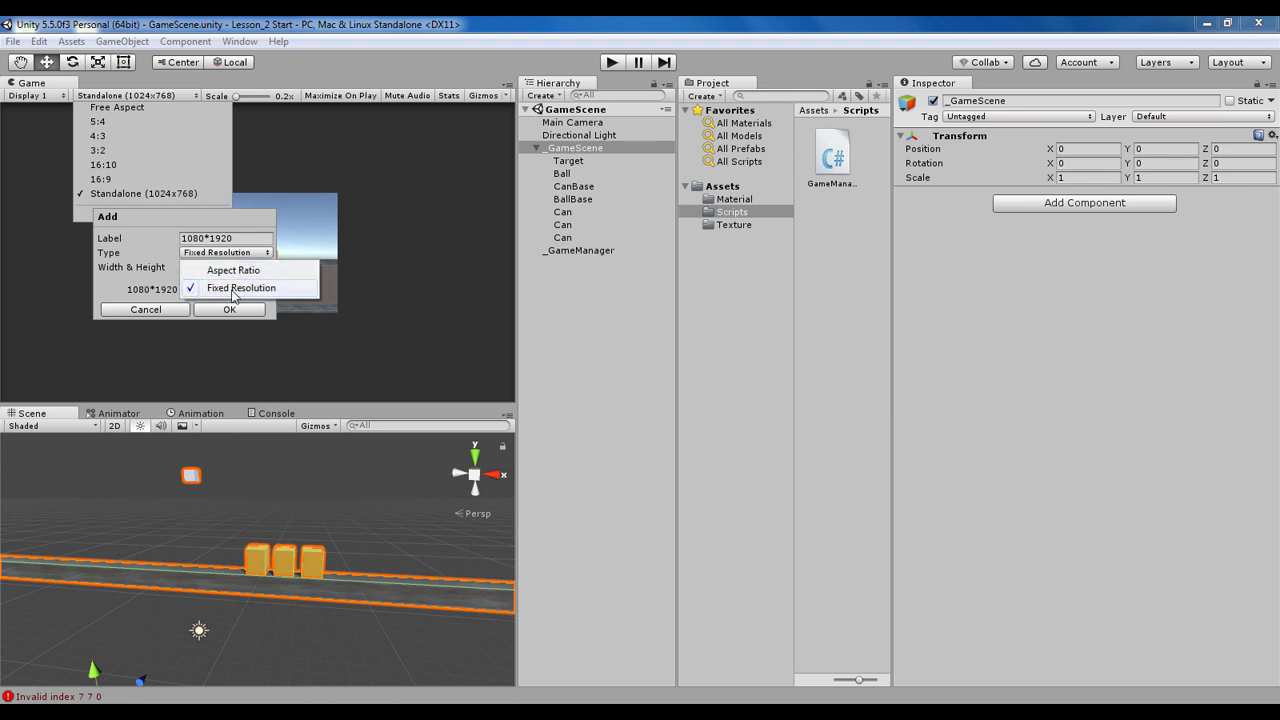
left_click(223, 283)
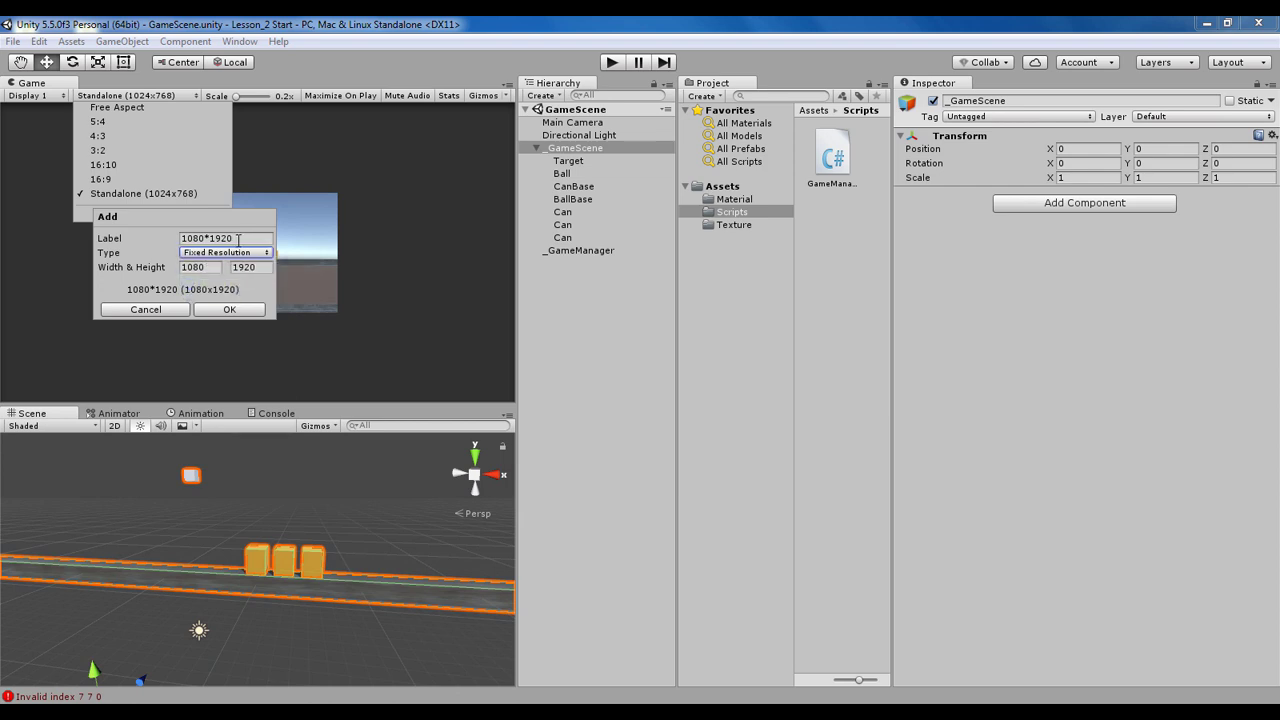
left_click(230, 310)
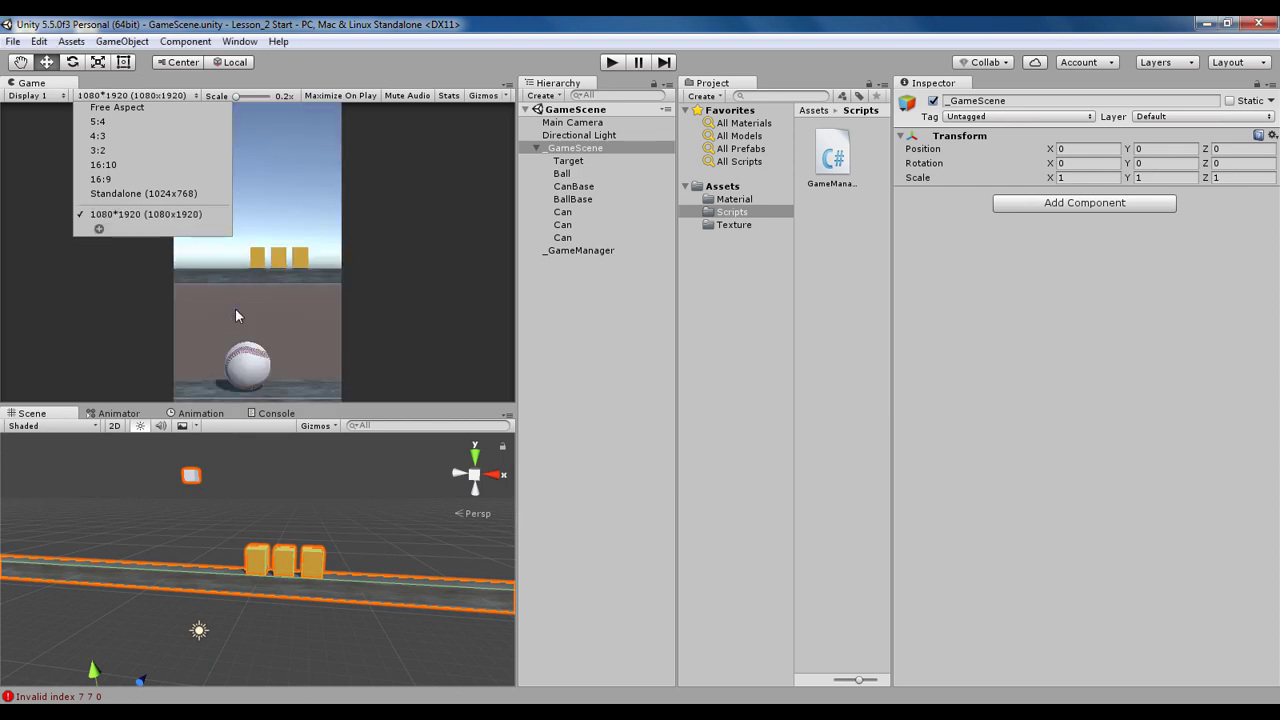
left_click(337, 249)
Test the ball throw against the leftmost can in an enlarged portrait Game view, and end play mode
left_click_drag(310, 401, 308, 500)
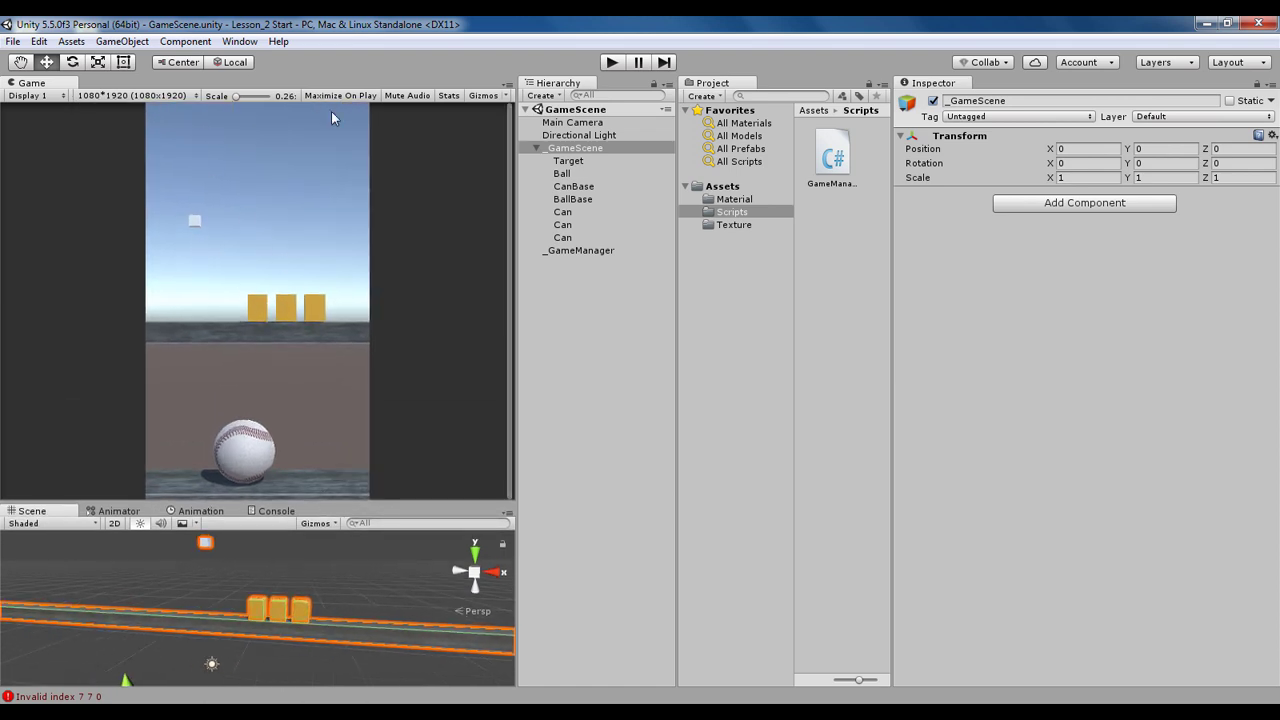
left_click(611, 63)
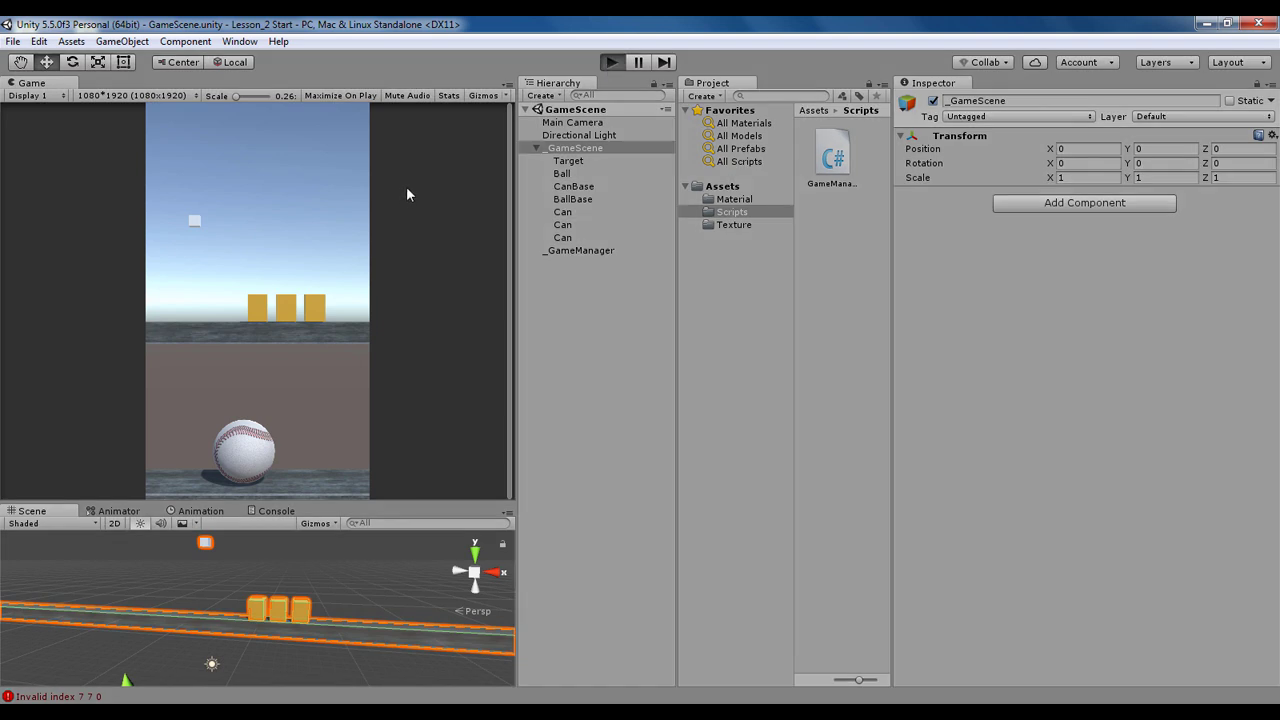
left_click(257, 301)
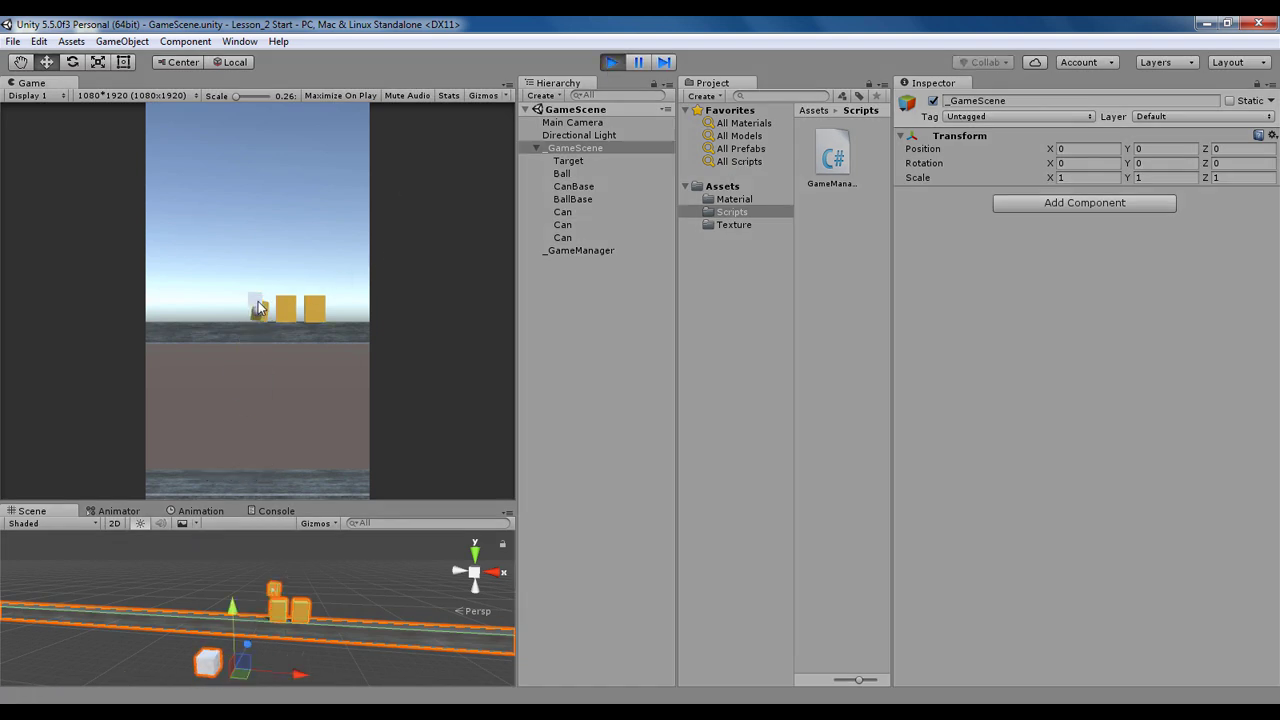
key("ctrl+p")
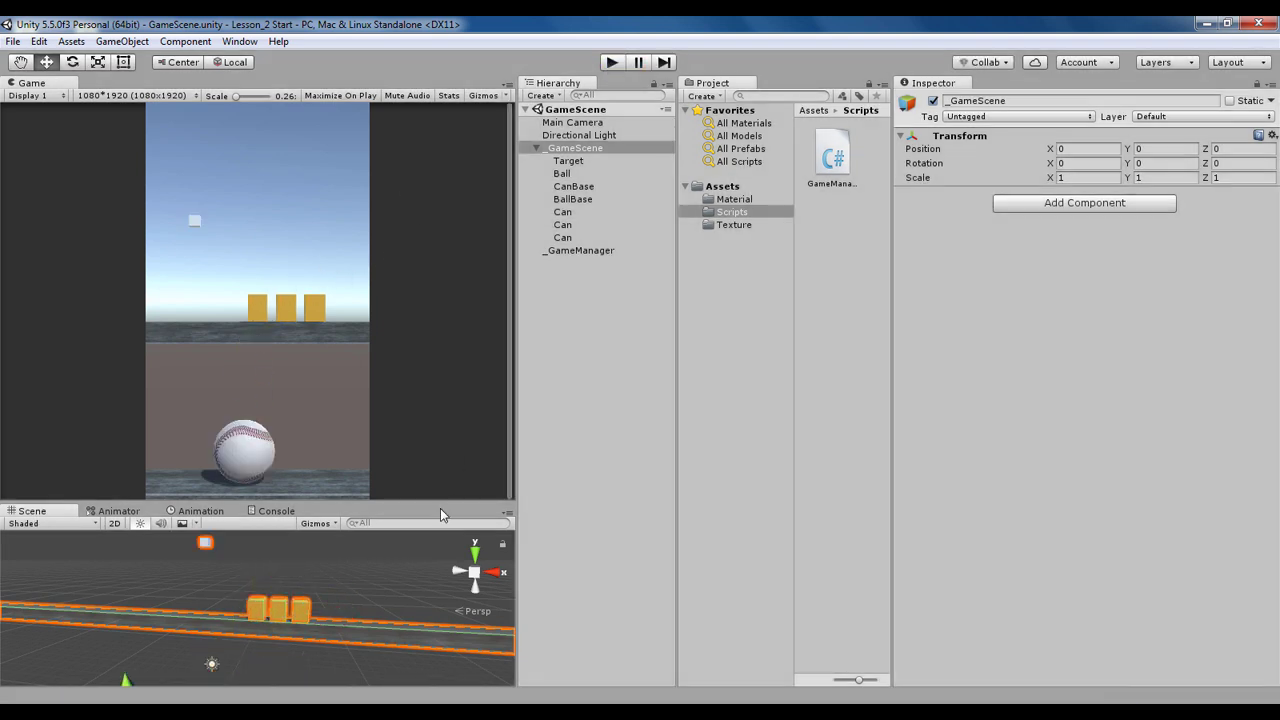
Give the Scene view more height, clear the selection and frame the three yellow cans up close
left_click_drag(441, 506, 437, 372)
left_click(338, 450)
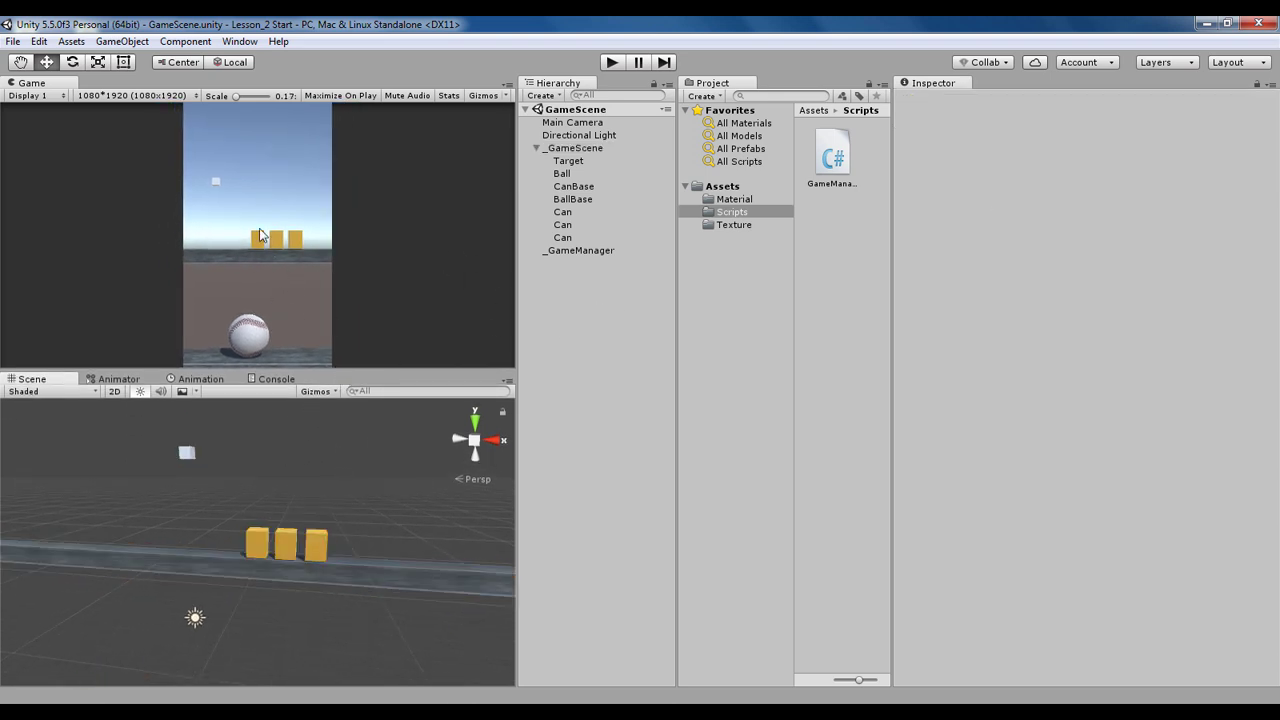
left_click_drag(226, 447, 338, 491, "alt")
scroll(275, 481, "up", 4)
scroll(276, 487, "up", 2)
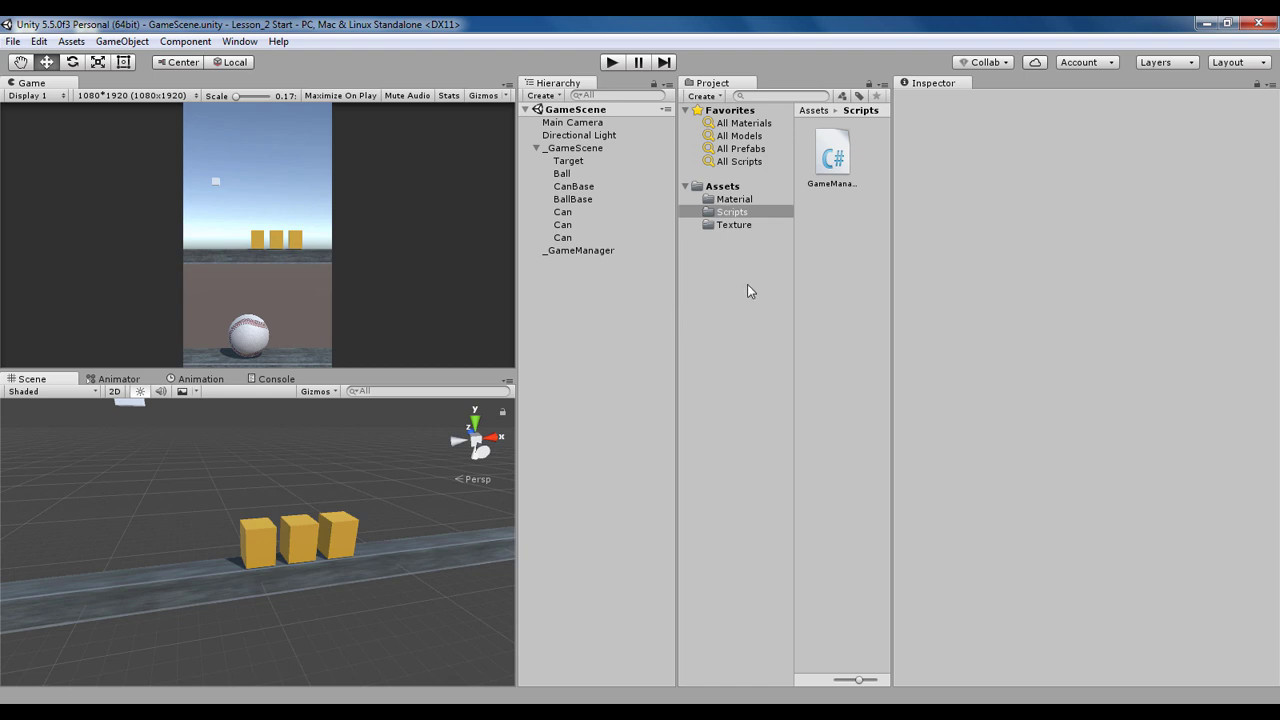
Inspect the Cylinder and Menu_BG files in the Resources folder in Windows Explorer, and return to Unity
left_click(732, 188)
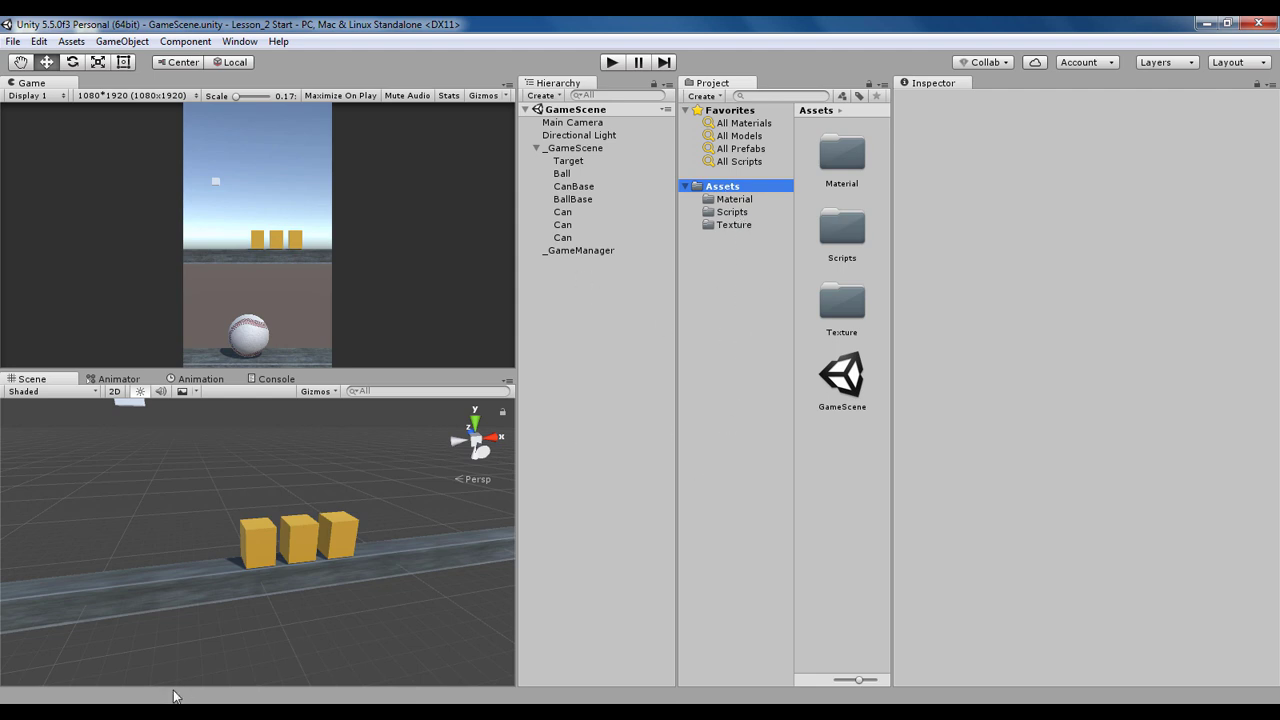
mouse_move(165, 698)
left_click(251, 631)
left_click_drag(232, 262, 165, 170)
left_click_drag(191, 264, 185, 168)
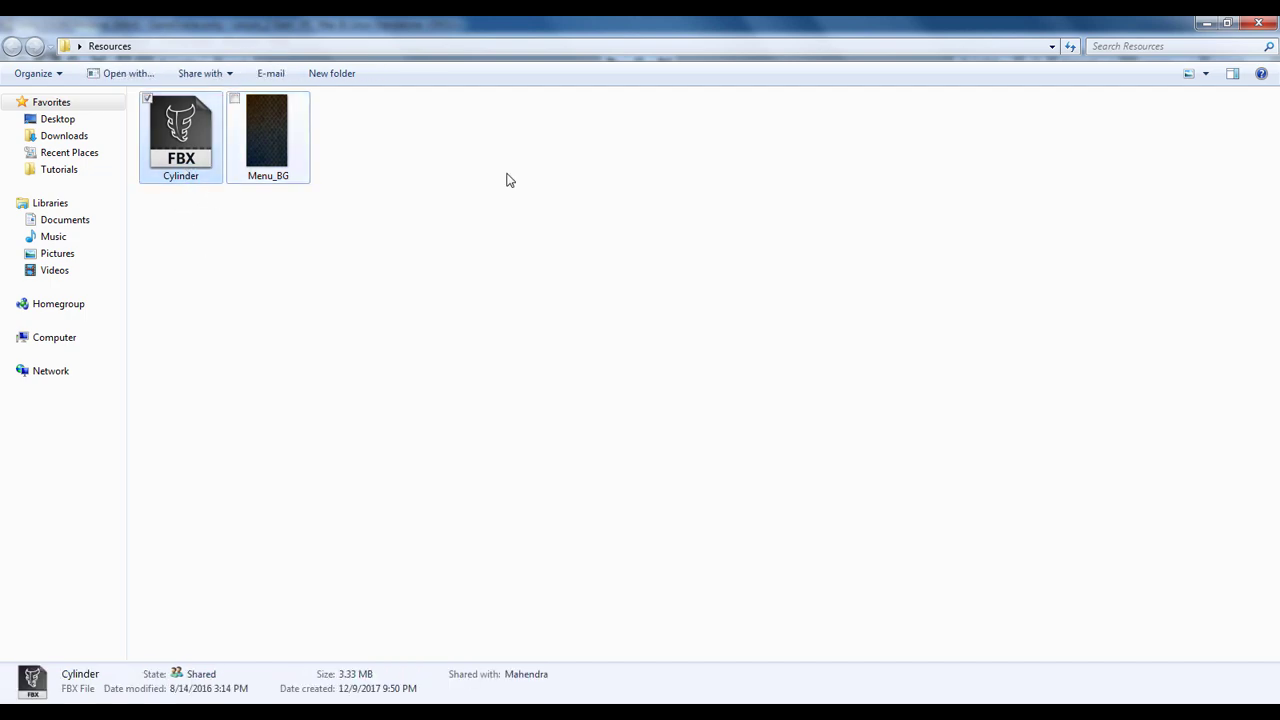
left_click(1206, 22)
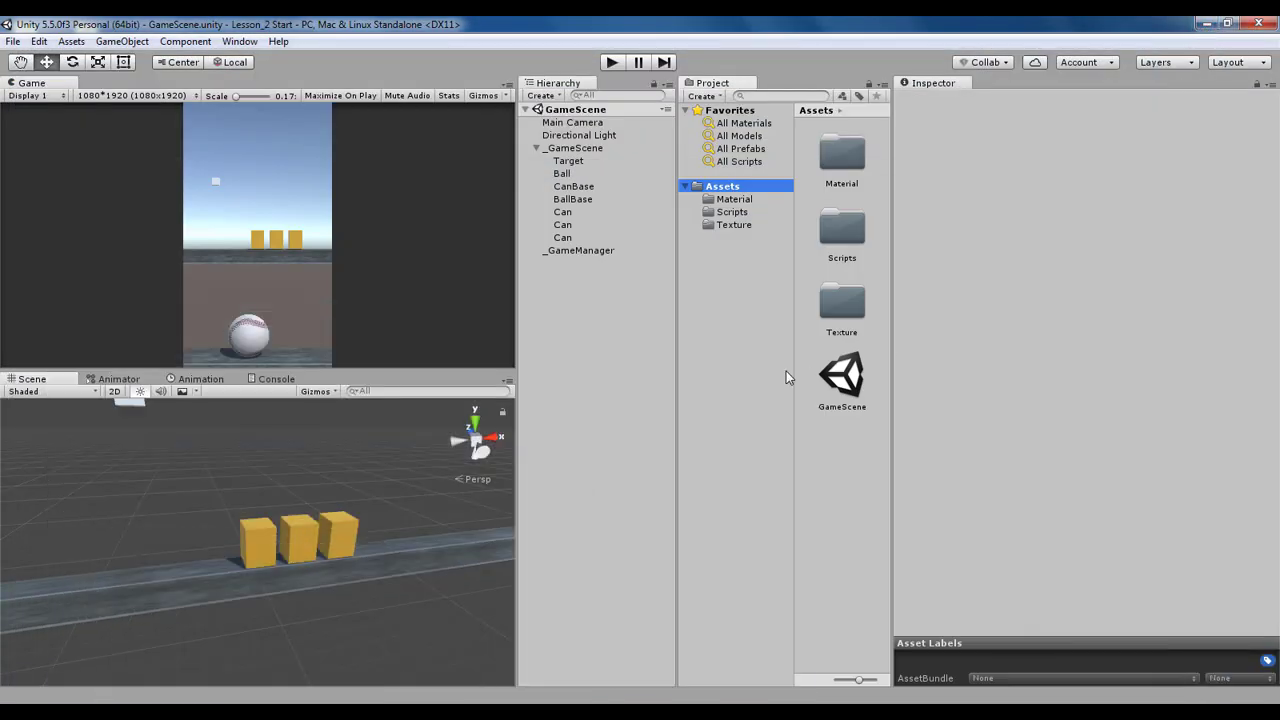
Create a folder named FBX in the project's Assets folder
right_click(731, 190)
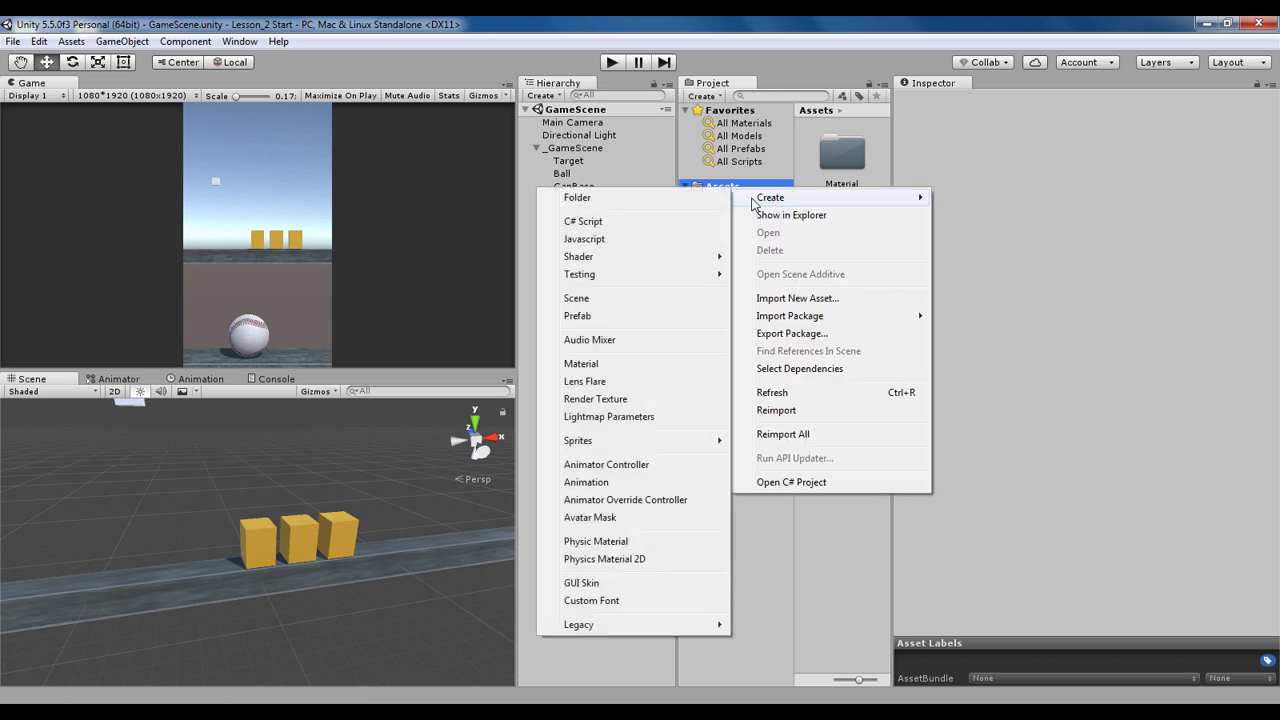
left_click(770, 516)
right_click(725, 190)
mouse_move(745, 204)
left_click(622, 199)
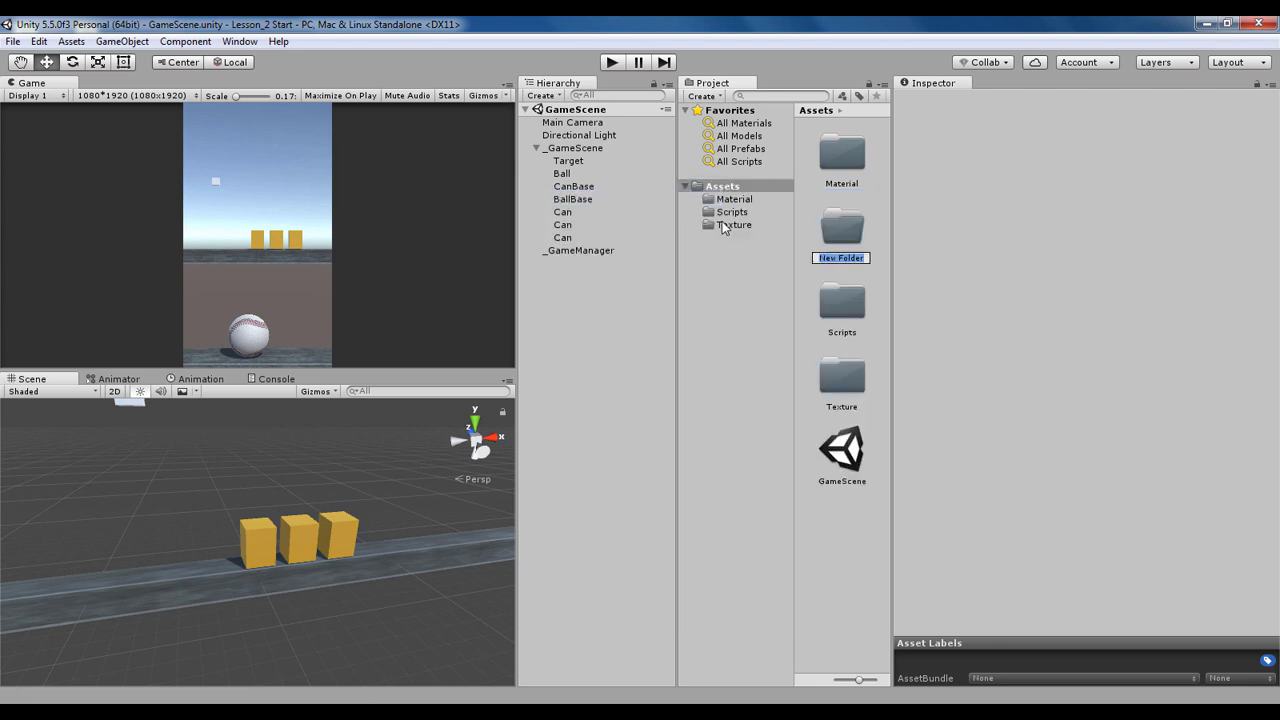
type("FBX")
key("Return")
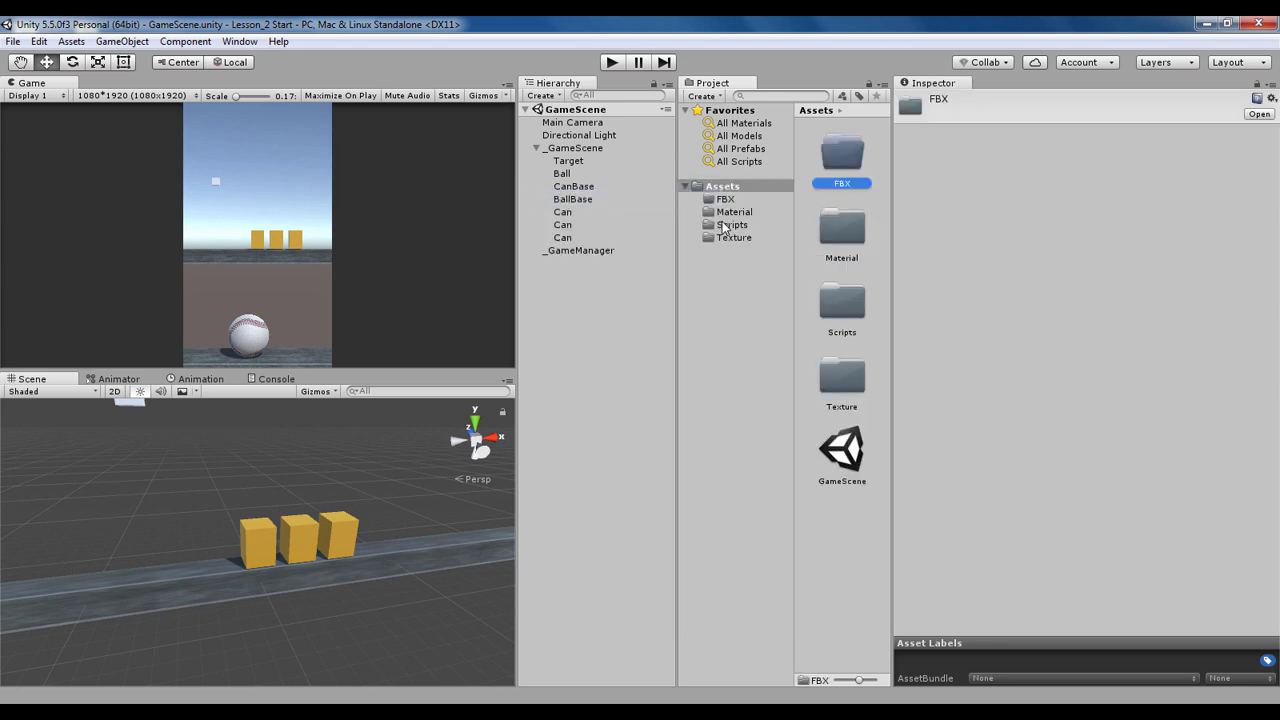
Import the Cylinder model from the desktop's Resources folder into the project's FBX folder
double_click(843, 160)
left_click_drag(890, 197, 911, 197)
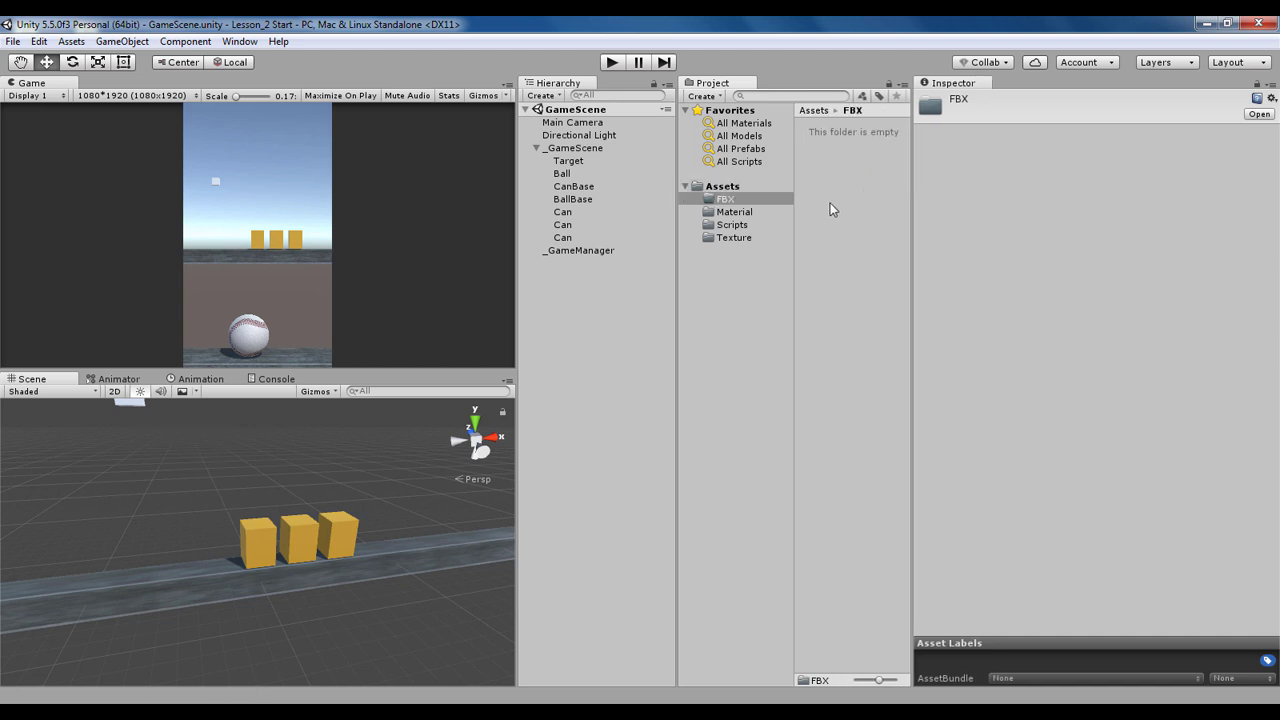
right_click(829, 205)
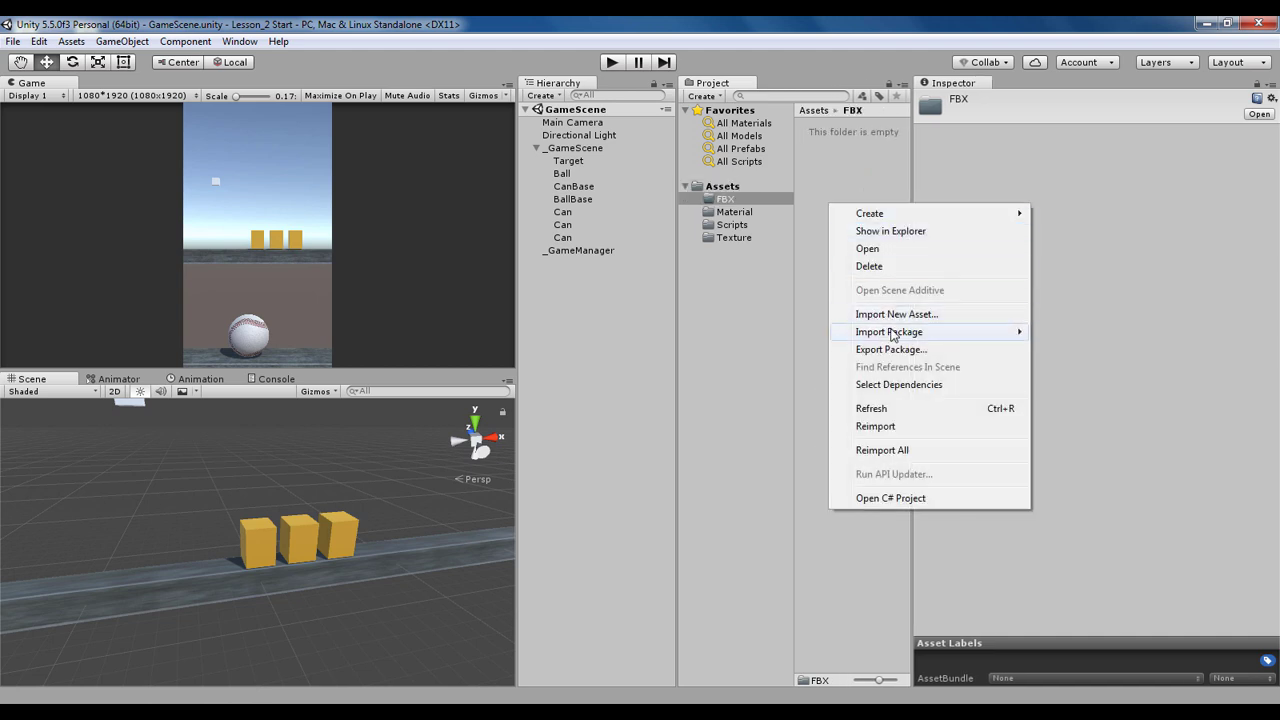
left_click(890, 314)
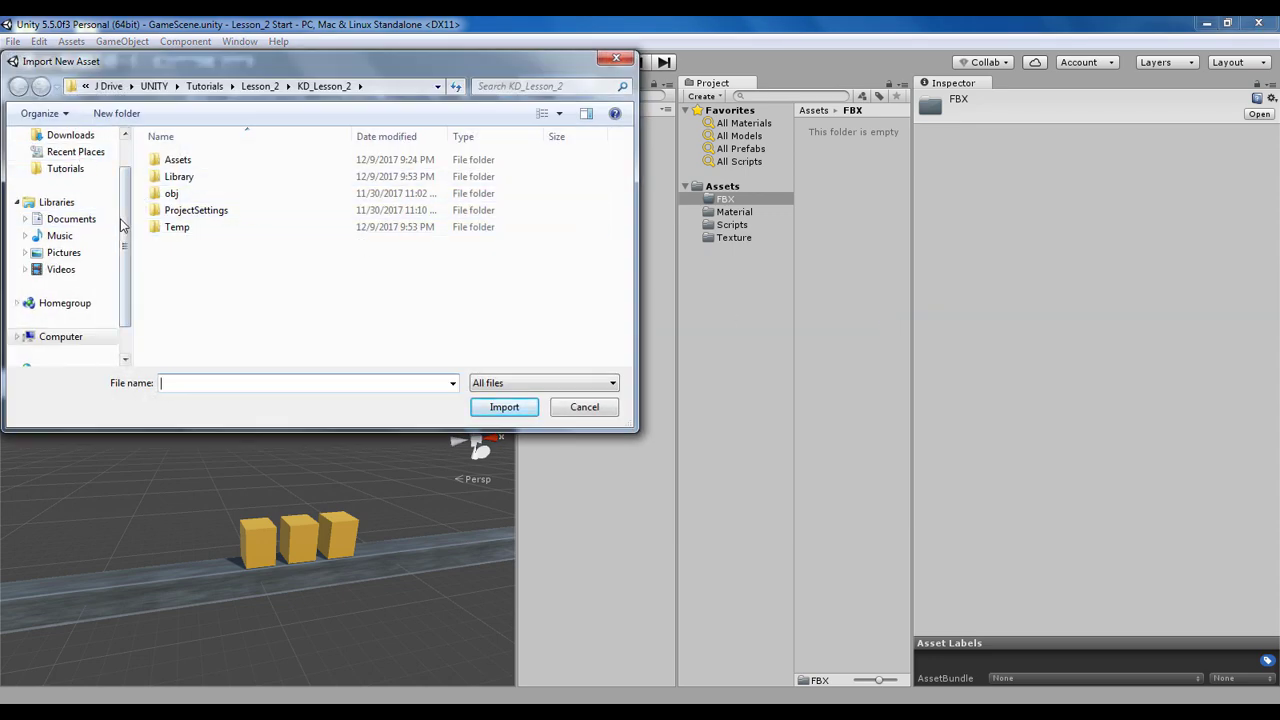
scroll(60, 218, "up", 1)
left_click(50, 159)
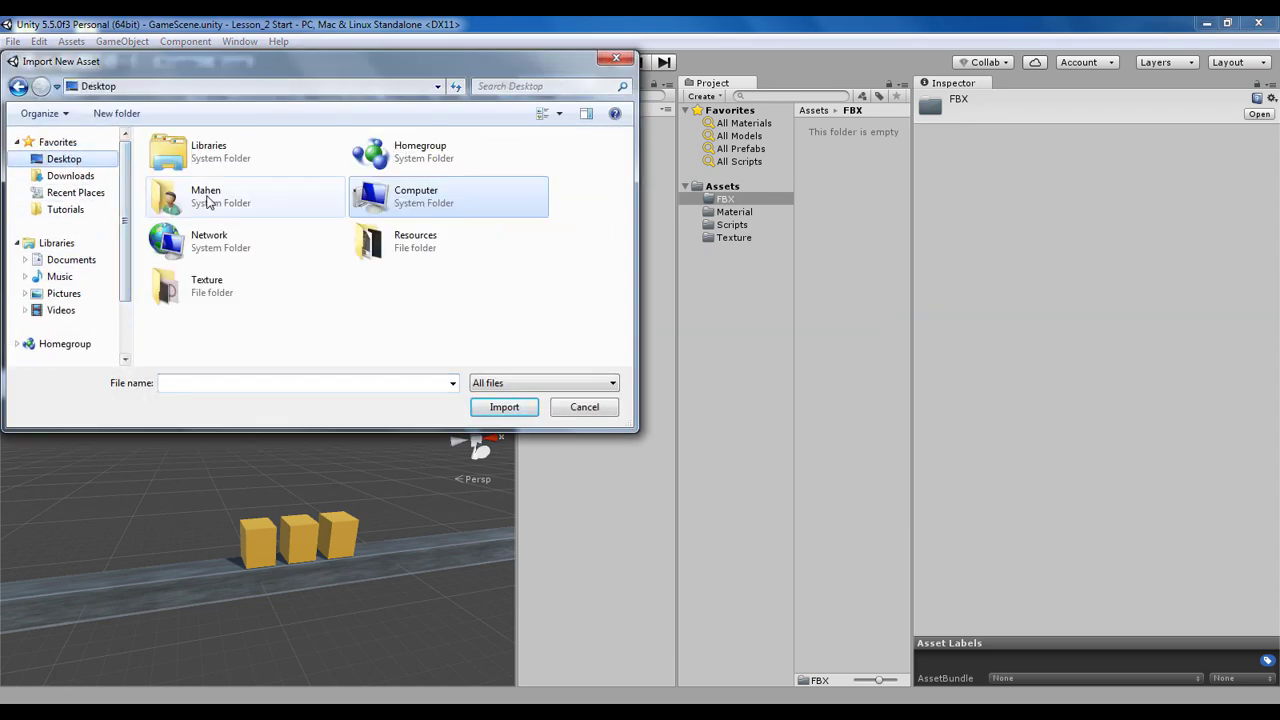
double_click(368, 243)
left_click(210, 196)
left_click(508, 407)
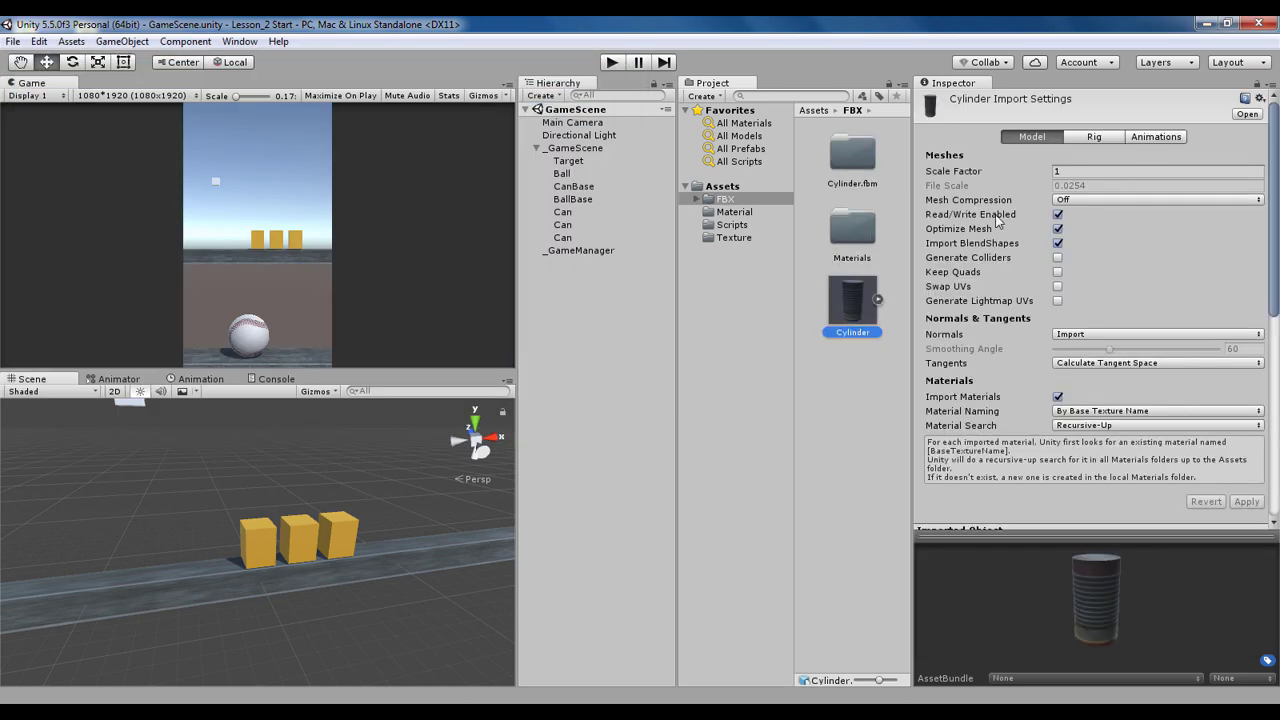
Turn off Import Animation for the Cylinder model, set its rig's Animation Type to None, and apply the import settings
left_click(1170, 143)
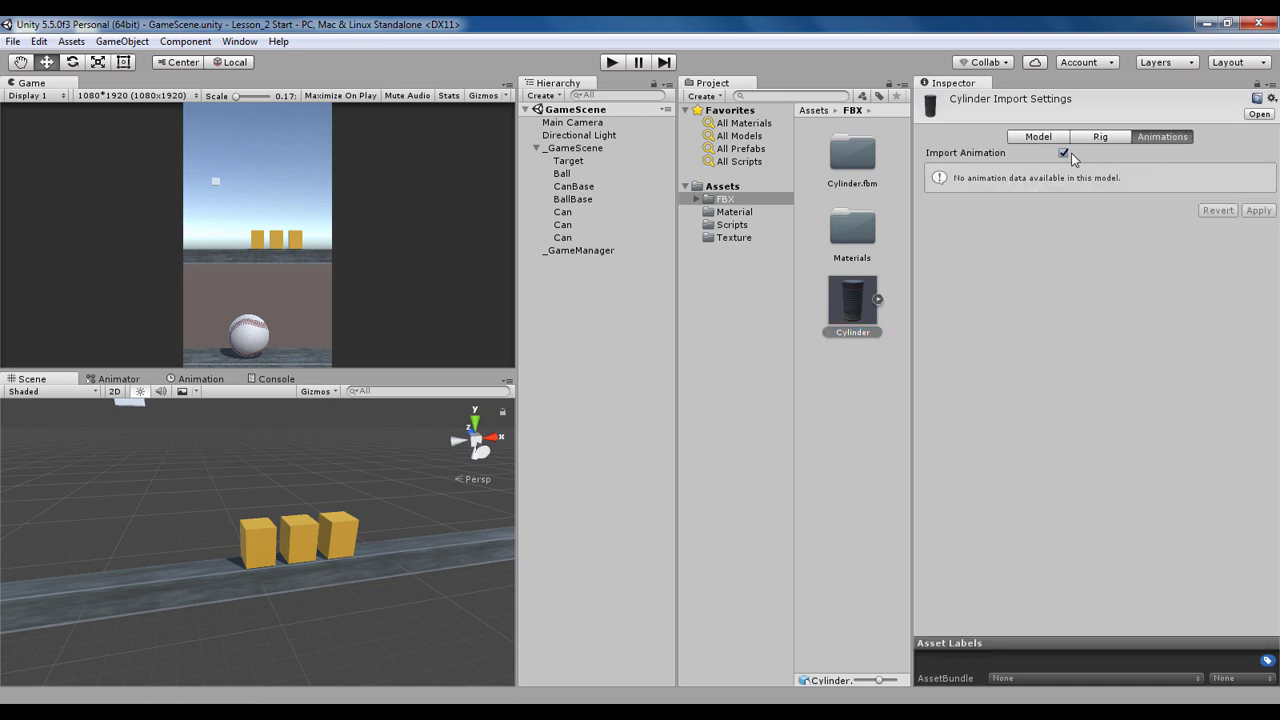
left_click(1063, 153)
left_click(1256, 176)
left_click(1102, 137)
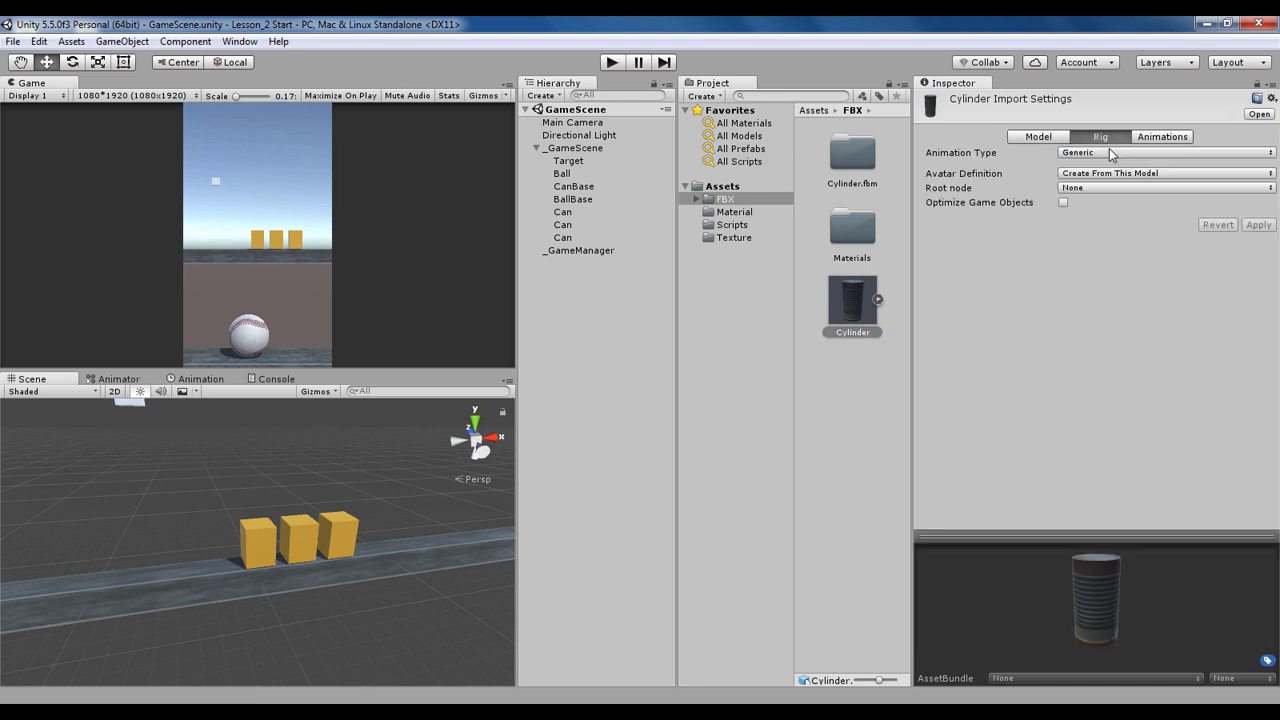
left_click(1110, 152)
left_click(1097, 171)
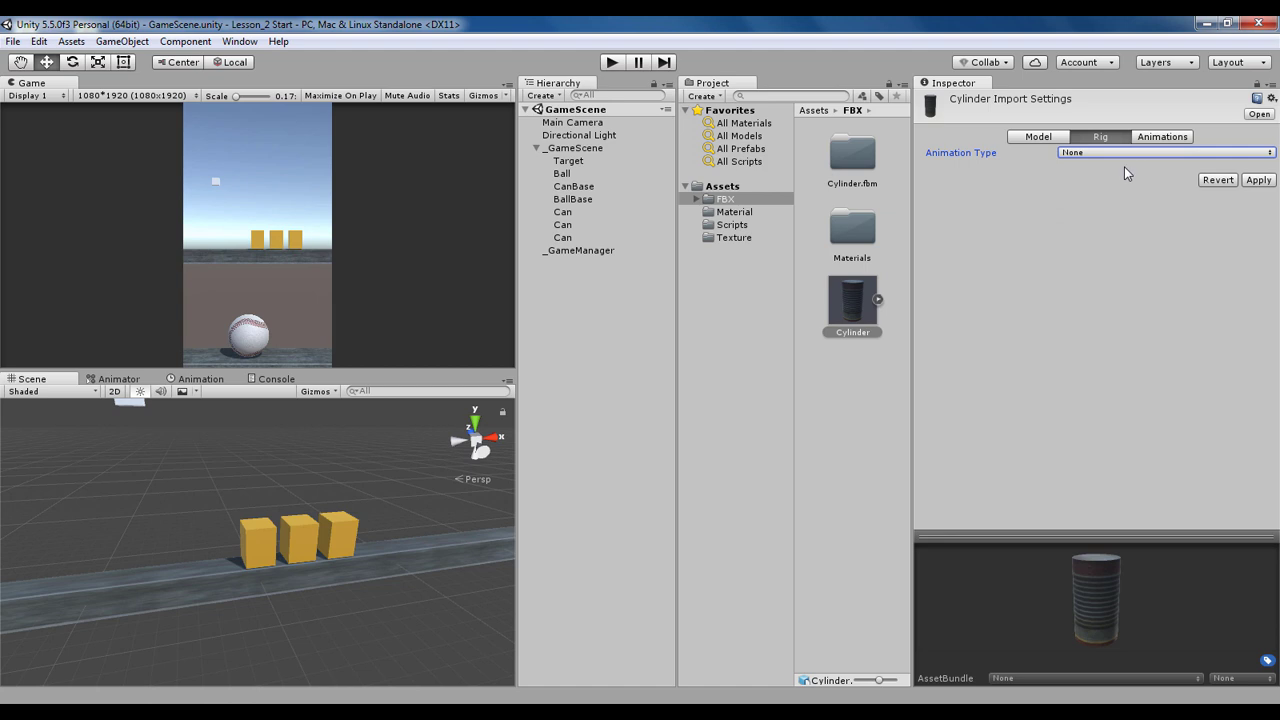
left_click(1257, 181)
Add the Cylinder model to the scene and move it onto the leftmost yellow can, at about Y 7.2 and Z 15.1
left_click_drag(858, 318, 589, 365)
scroll(303, 490, "down", 10)
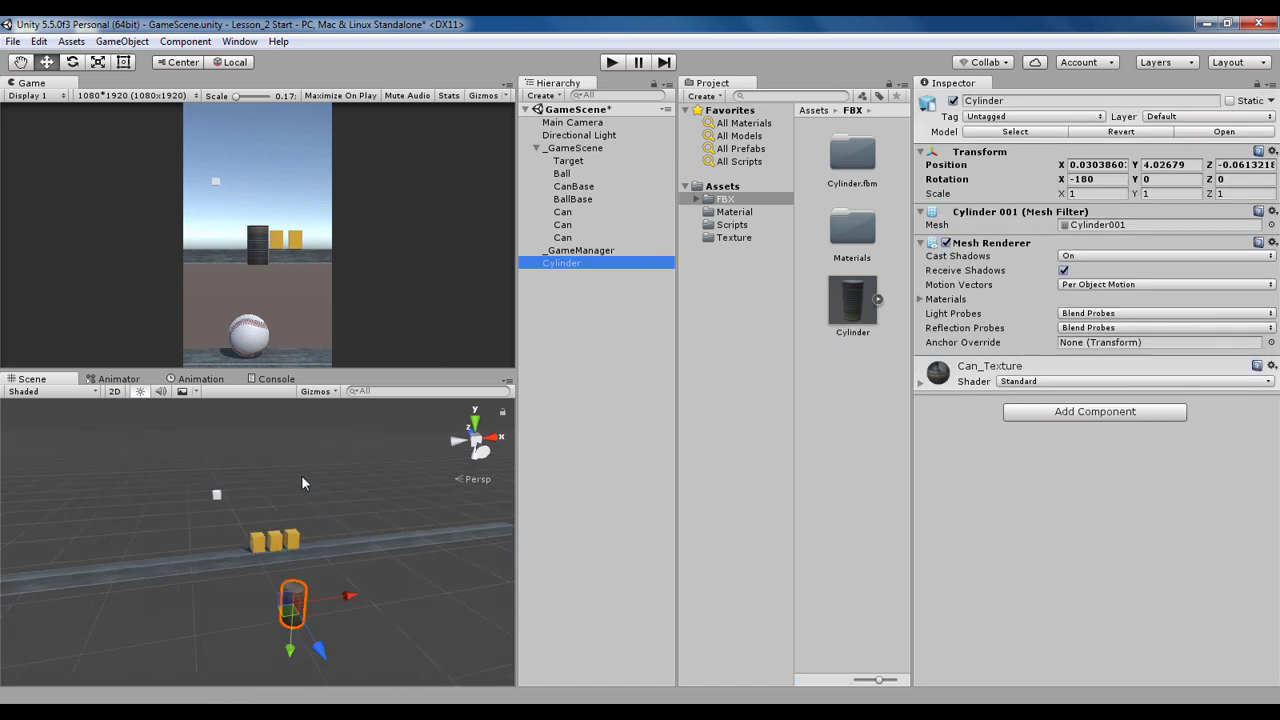
left_click_drag(305, 480, 314, 572, "alt")
key("f")
left_click_drag(207, 491, 245, 462, "alt")
left_click_drag(252, 576, 250, 518)
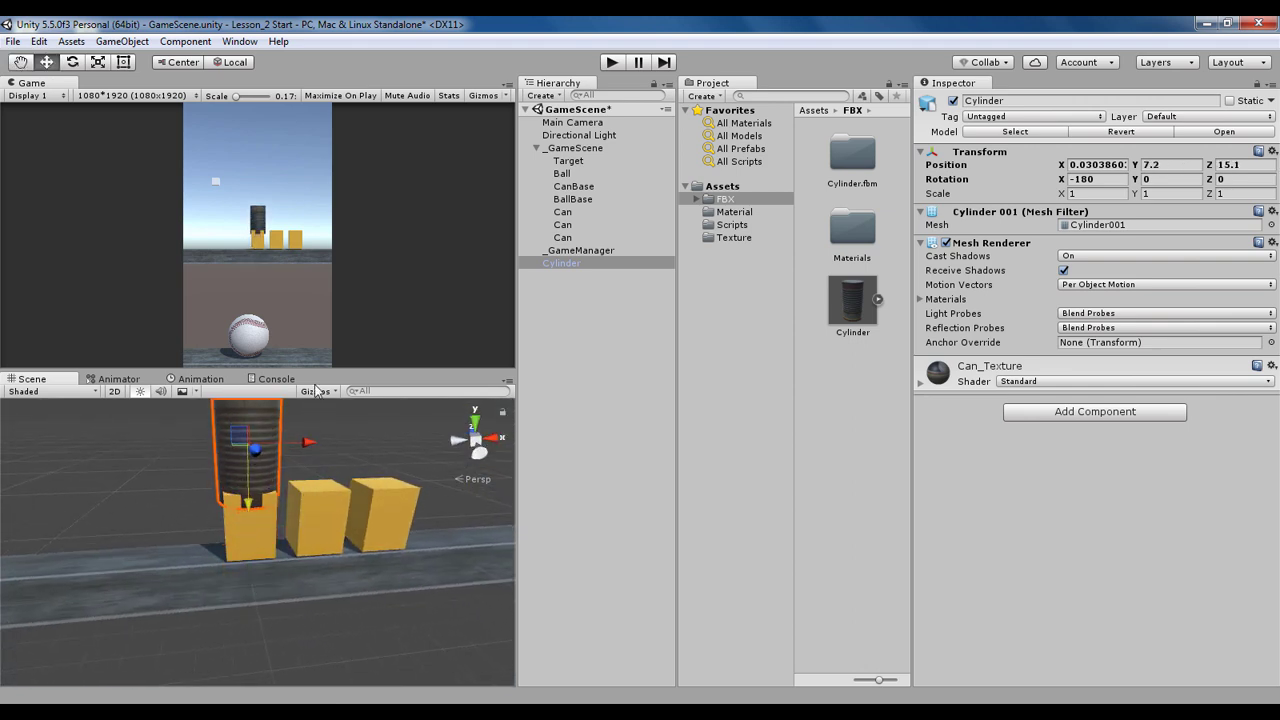
Give the Scene view more height and raise the Cylinder clear of the leftmost can, to about Y 9.55
left_click_drag(318, 373, 318, 284)
left_click_drag(312, 468, 352, 425, "alt")
scroll(310, 425, "down", 4)
middle_click_drag(275, 427, 278, 475)
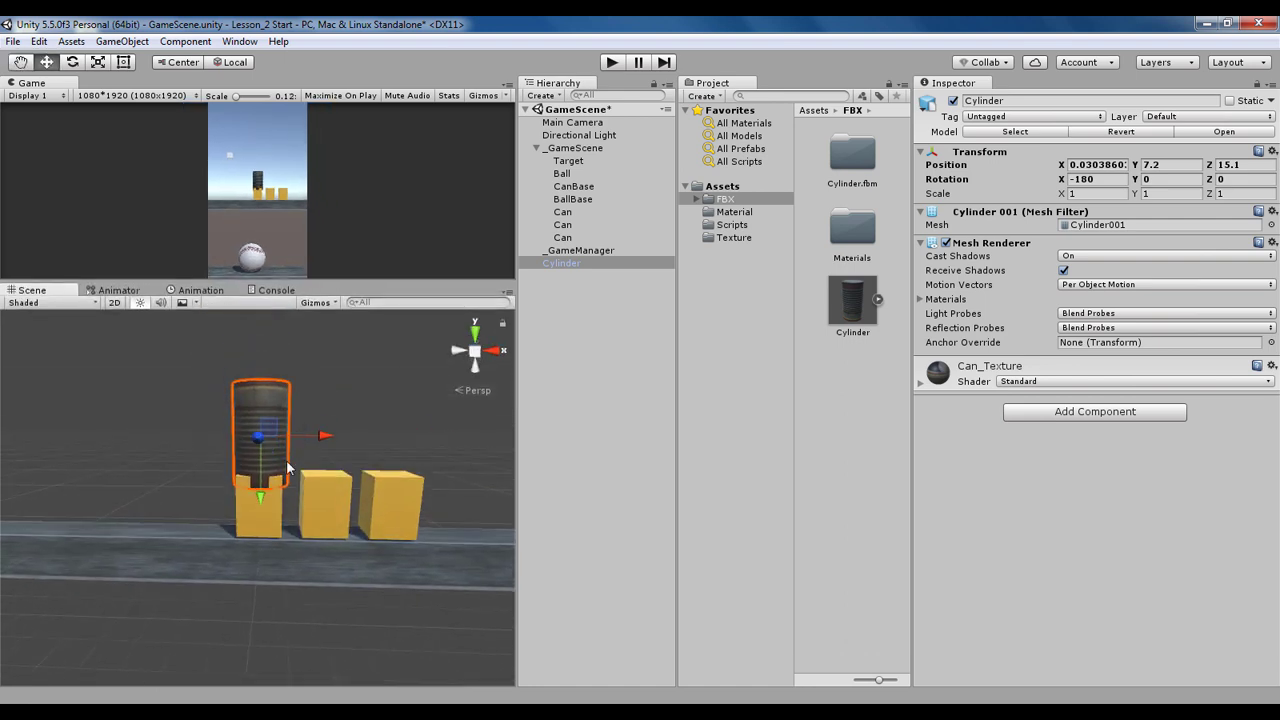
left_click_drag(258, 468, 318, 440)
scroll(318, 440, "up", 5, "alt")
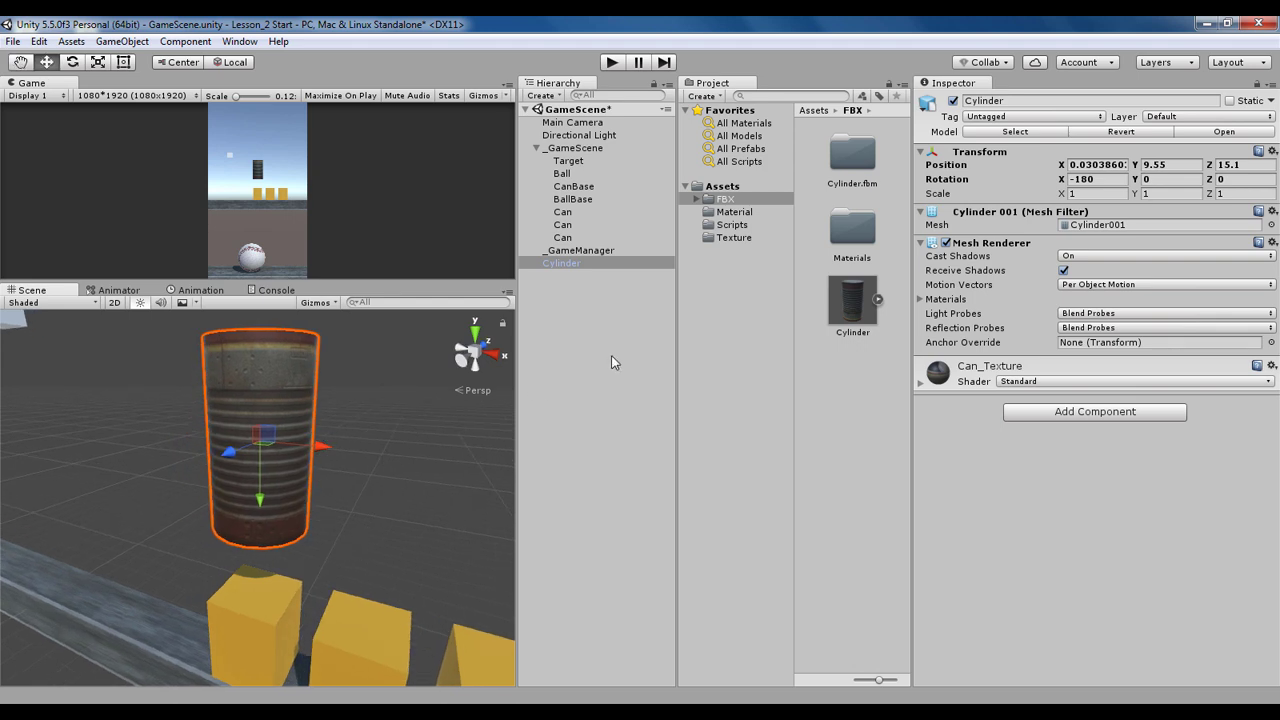
Set the Can_Texture material's albedo color to white, Metallic to about 0.487 and Smoothness to about 0.441
left_click(921, 384)
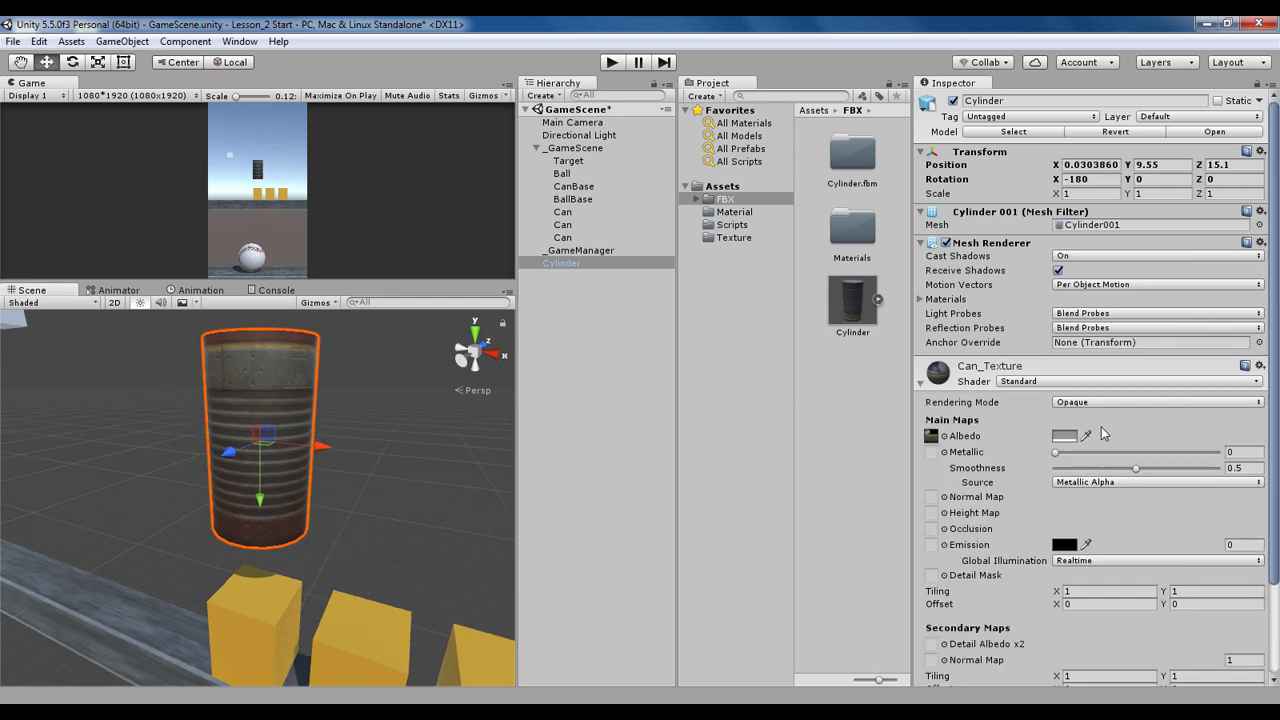
left_click_drag(222, 423, 328, 428, "alt")
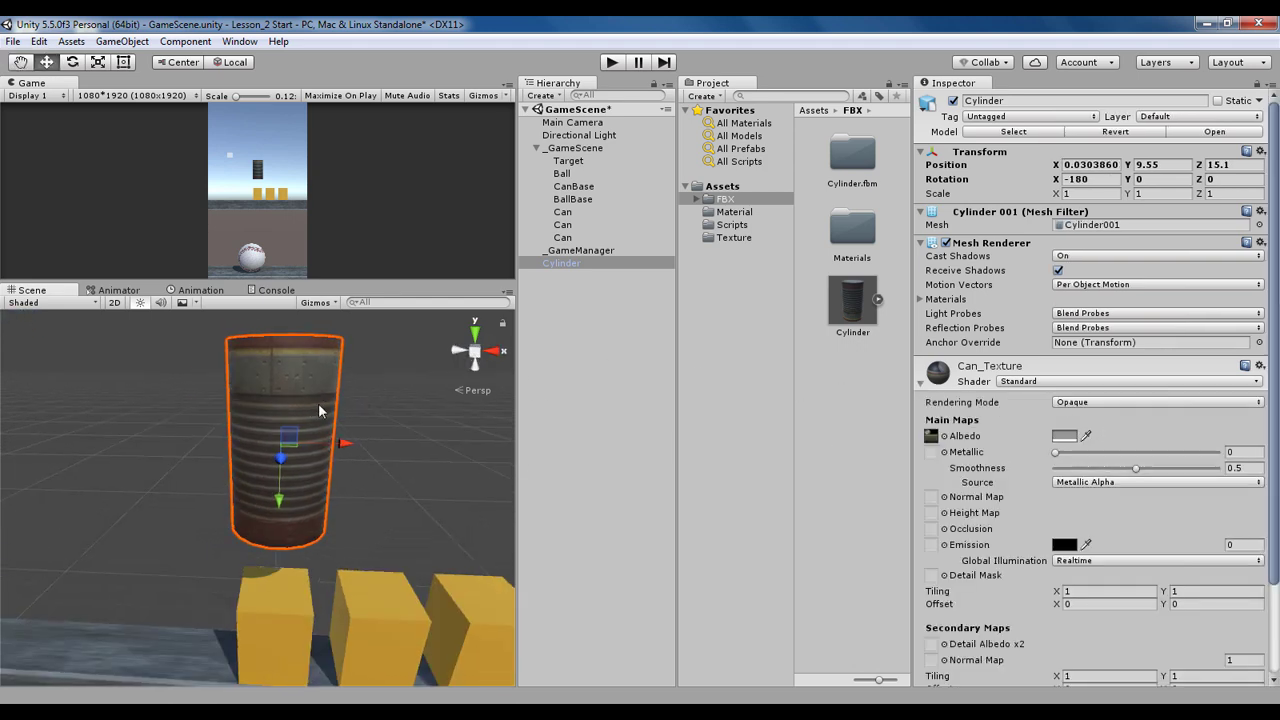
left_click(1063, 436)
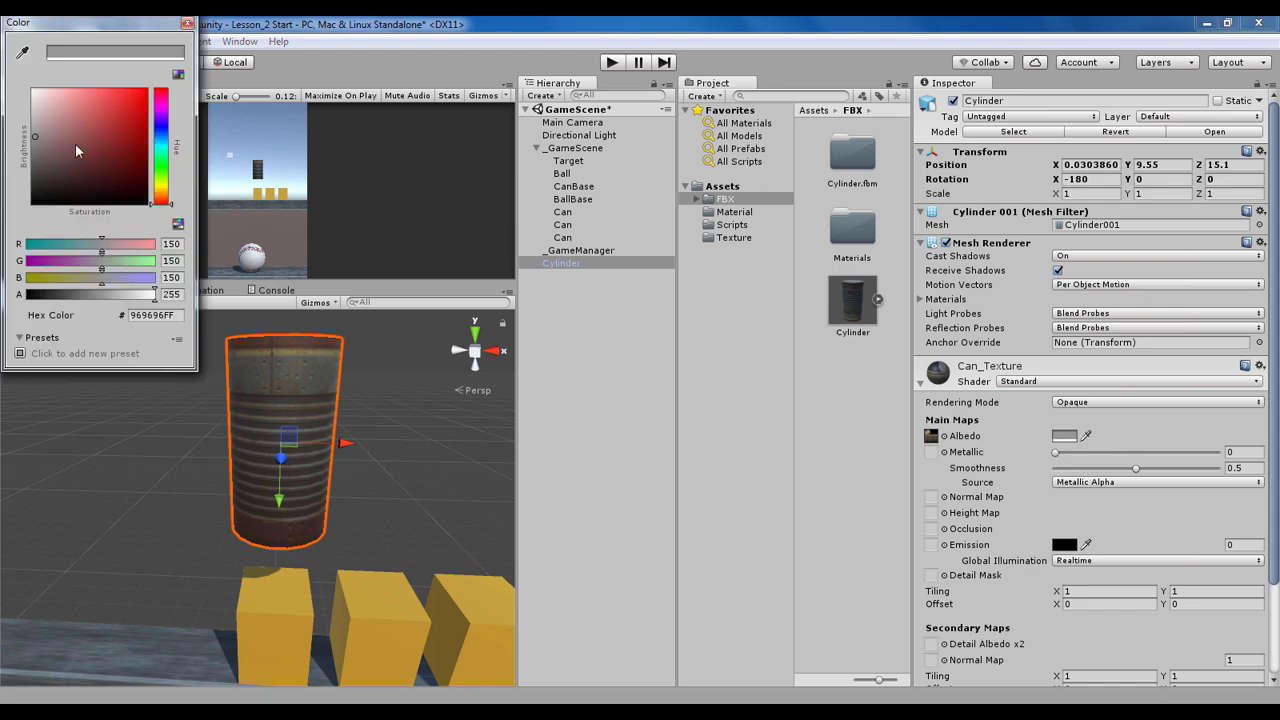
left_click_drag(92, 147, 2, 73)
left_click(186, 23)
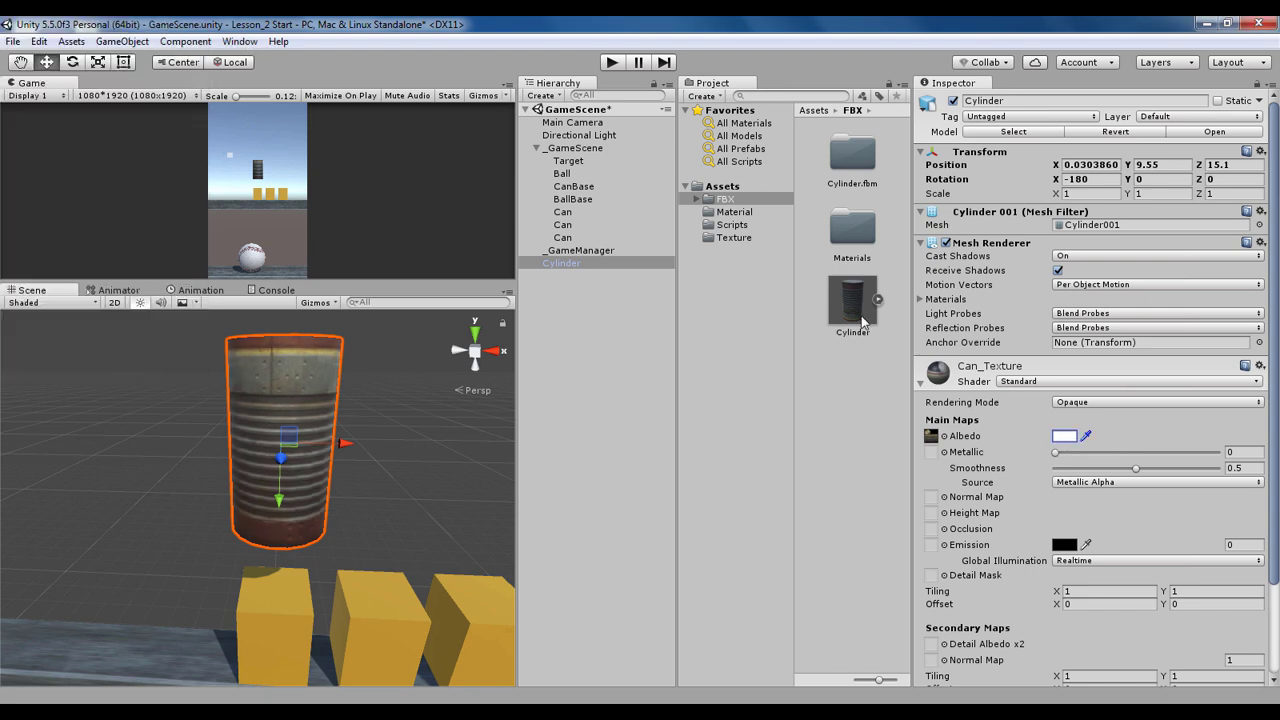
mouse_move(1059, 458)
left_mouse_down()
mouse_move(1135, 455)
mouse_move(1165, 476)
mouse_move(1197, 476)
mouse_move(1170, 478)
mouse_move(1233, 487)
mouse_move(1127, 486)
left_mouse_up()
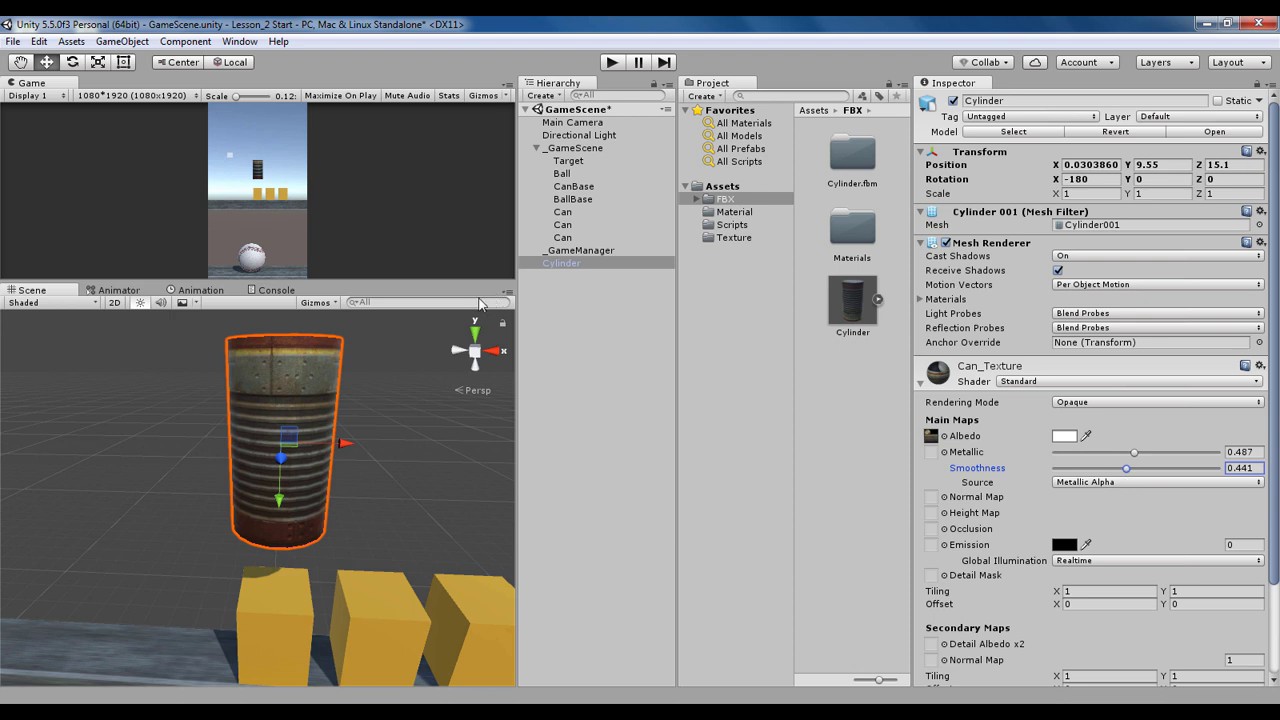
Check the can in an enlarged Game view, collapse the Can_Texture settings, and open the component search for the Cylinder
left_click_drag(440, 282, 449, 362)
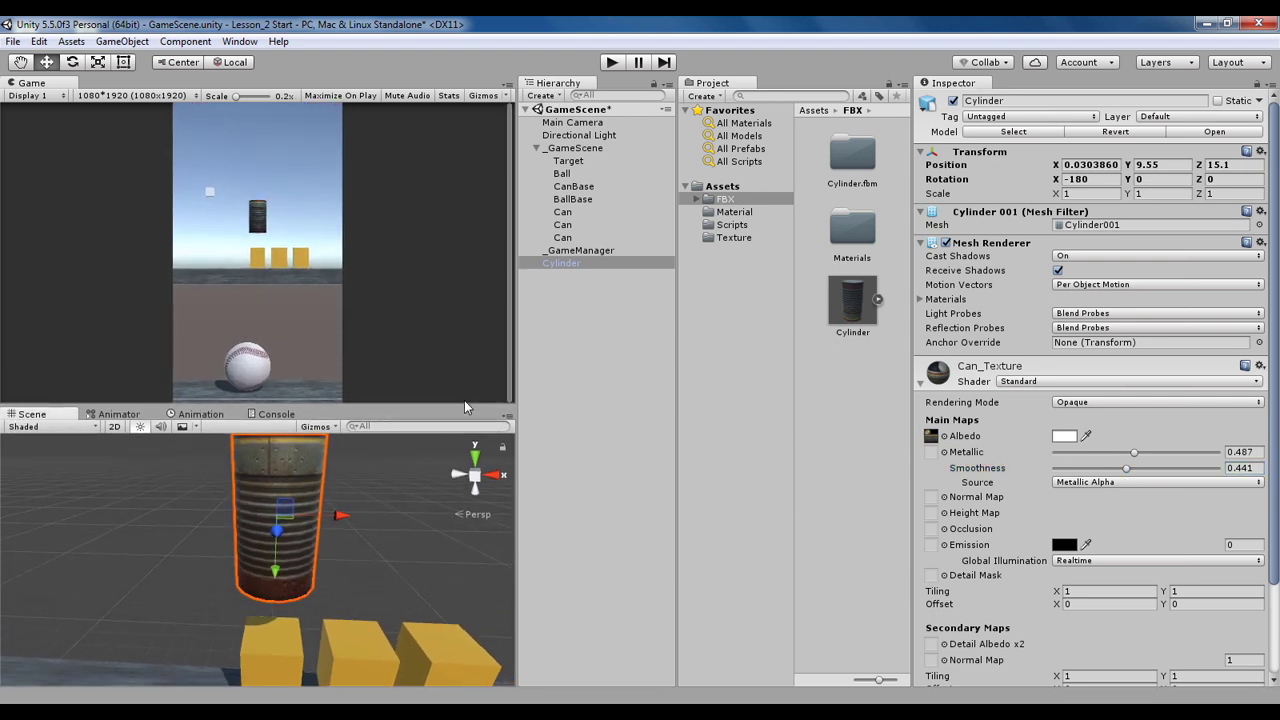
left_click_drag(464, 399, 464, 347)
scroll(240, 468, "down", 2)
left_click_drag(240, 468, 480, 503, "alt")
scroll(1052, 427, "down", 2)
scroll(1052, 427, "down", 1)
left_click(920, 274)
left_click(1059, 414)
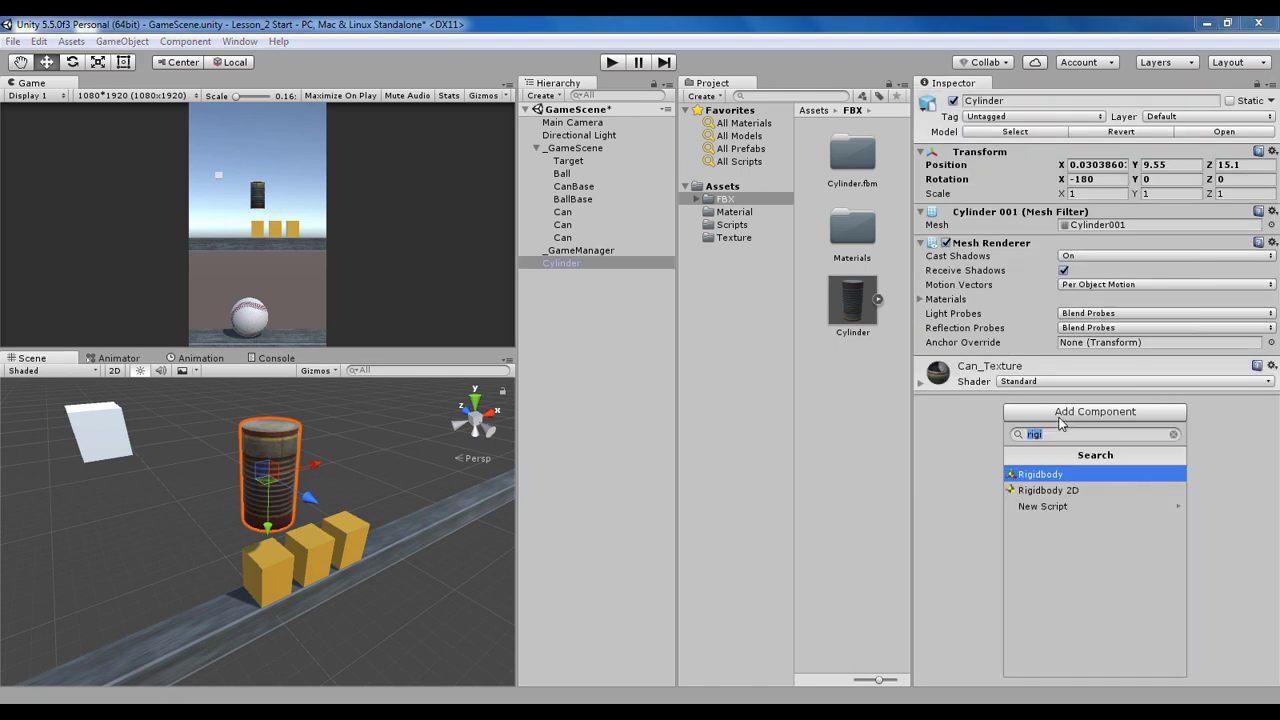
type("box")
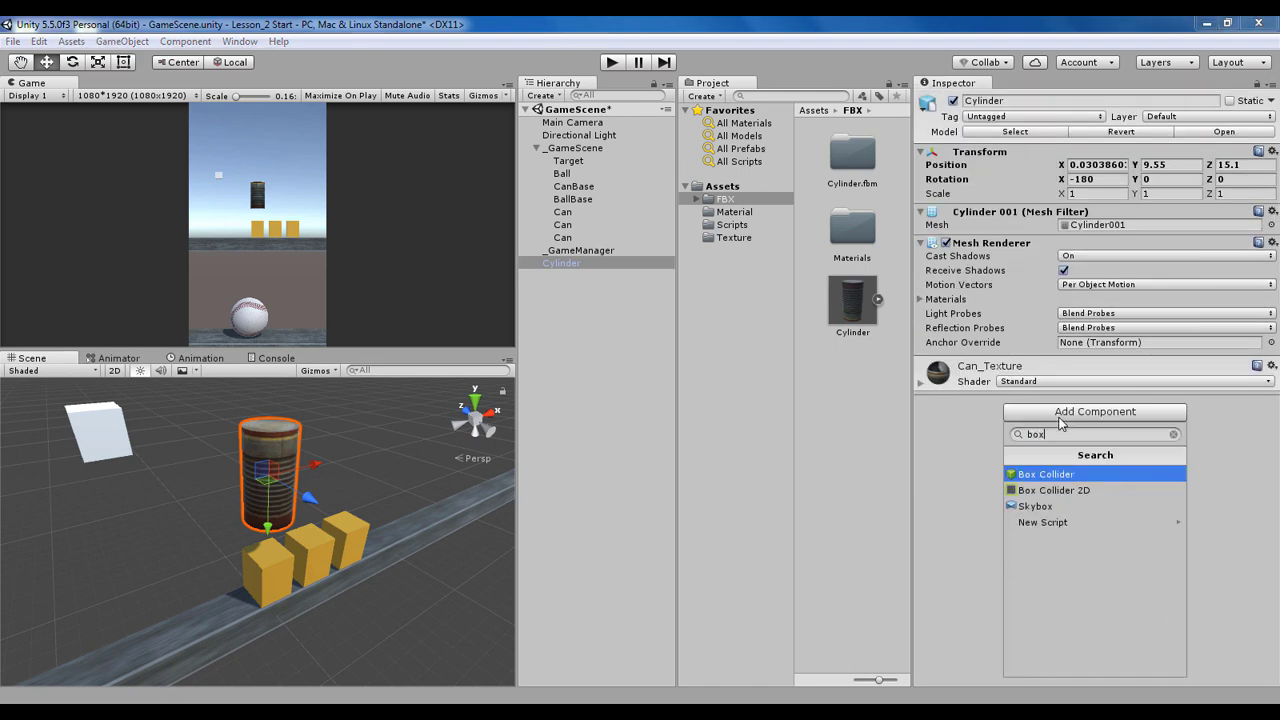
key("BackSpace")
key("BackSpace")
key("BackSpace")
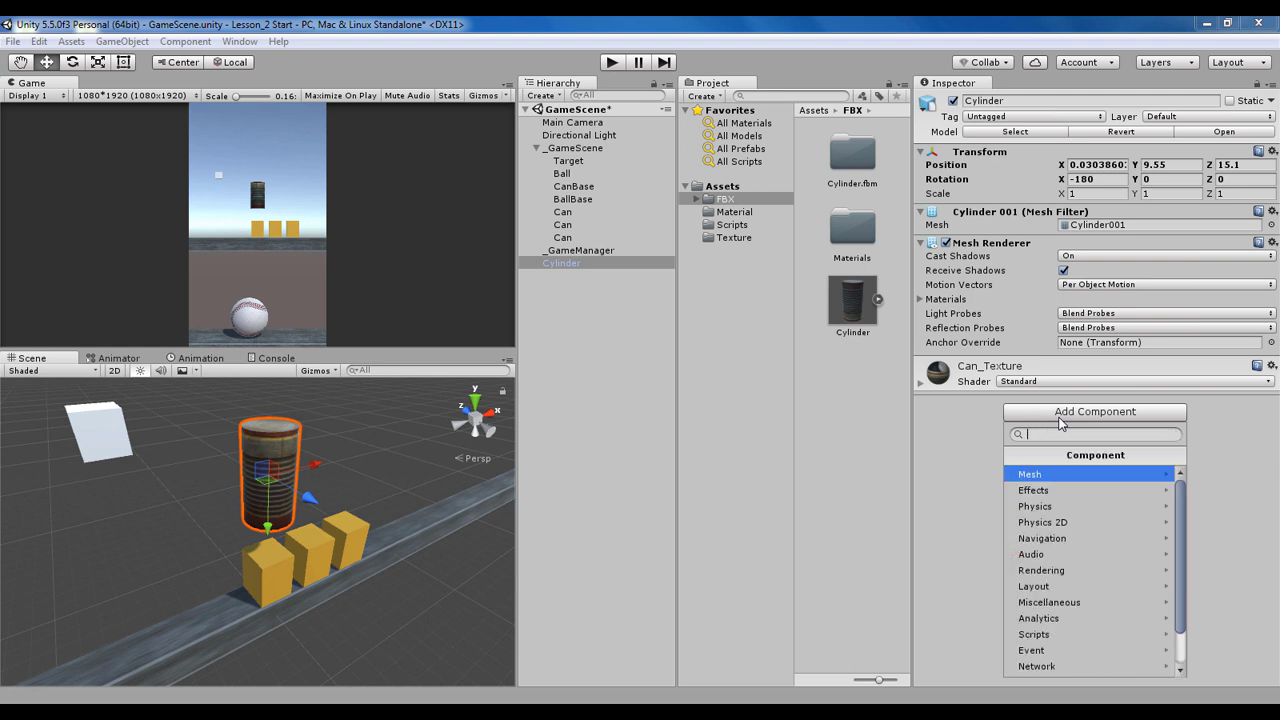
Add a Mesh Collider to the Cylinder, make it convex, and inspect the collider around the can
type("mes")
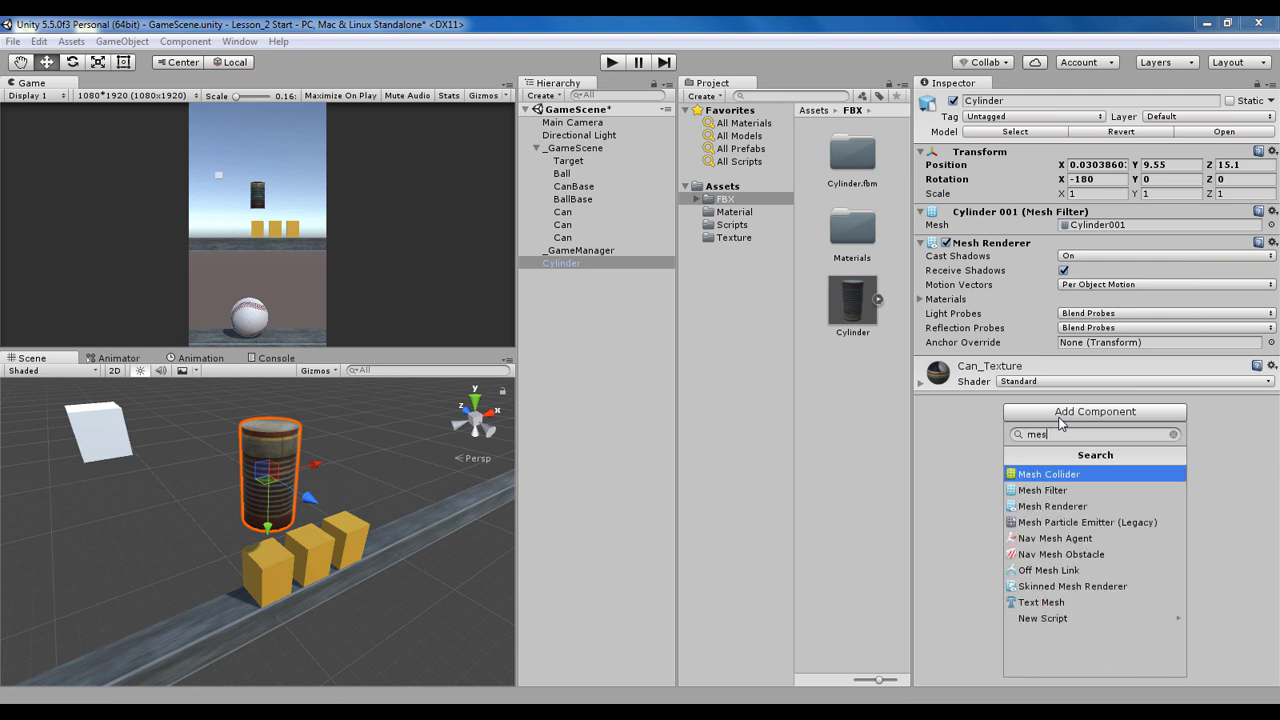
key("Return")
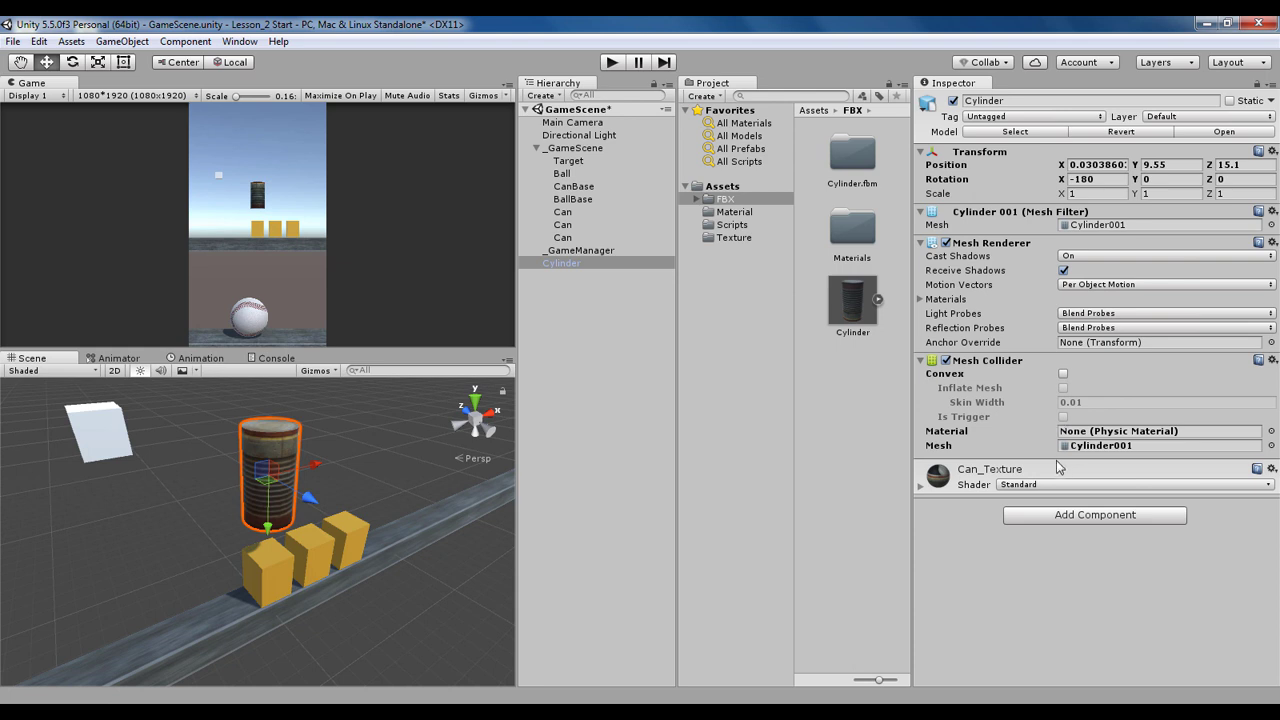
left_click(1063, 373)
left_click_drag(430, 521, 385, 522, "alt")
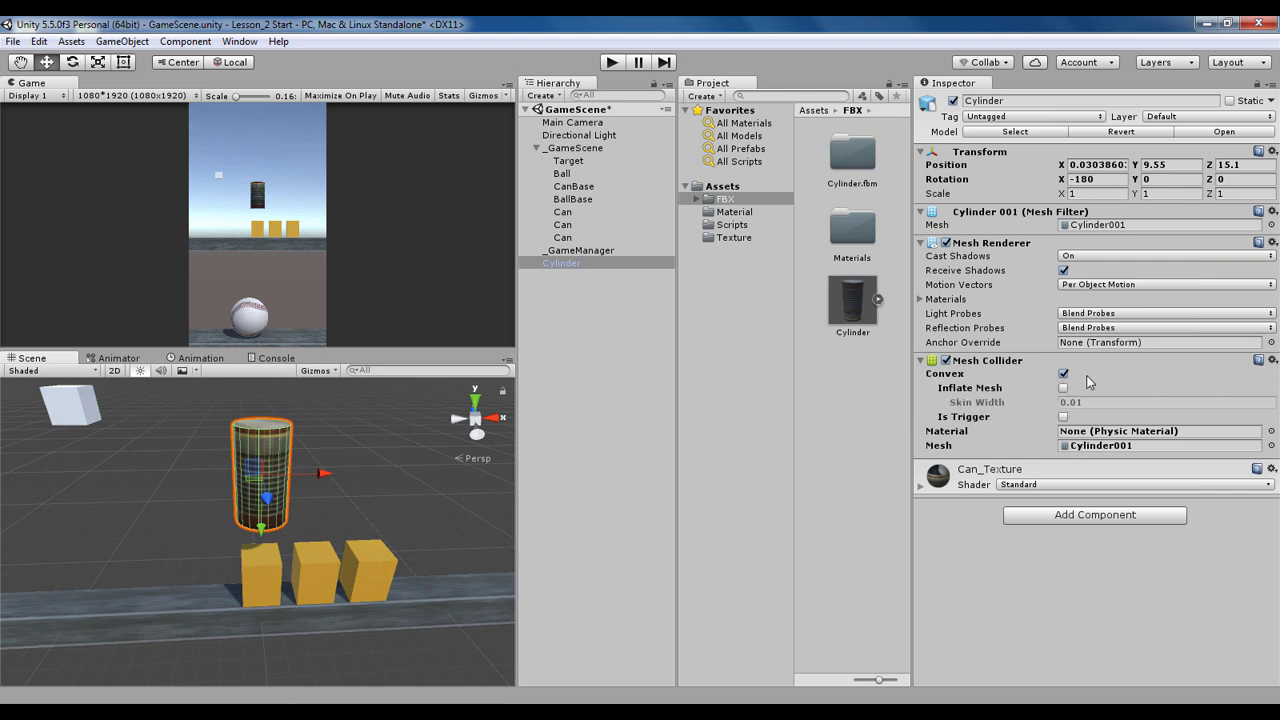
left_click_drag(433, 565, 345, 486, "alt")
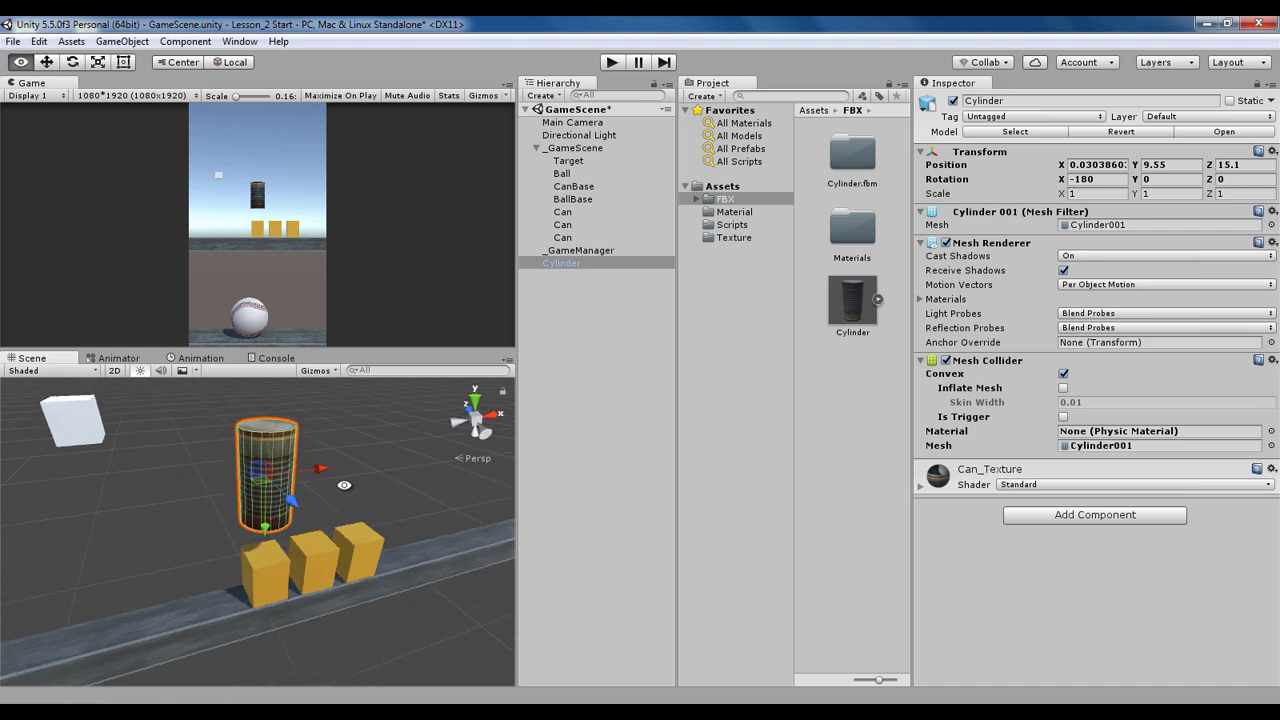
Add a Rigidbody to the Cylinder and set its mass to 50
left_click(538, 149)
left_click(538, 148)
left_click(1066, 514)
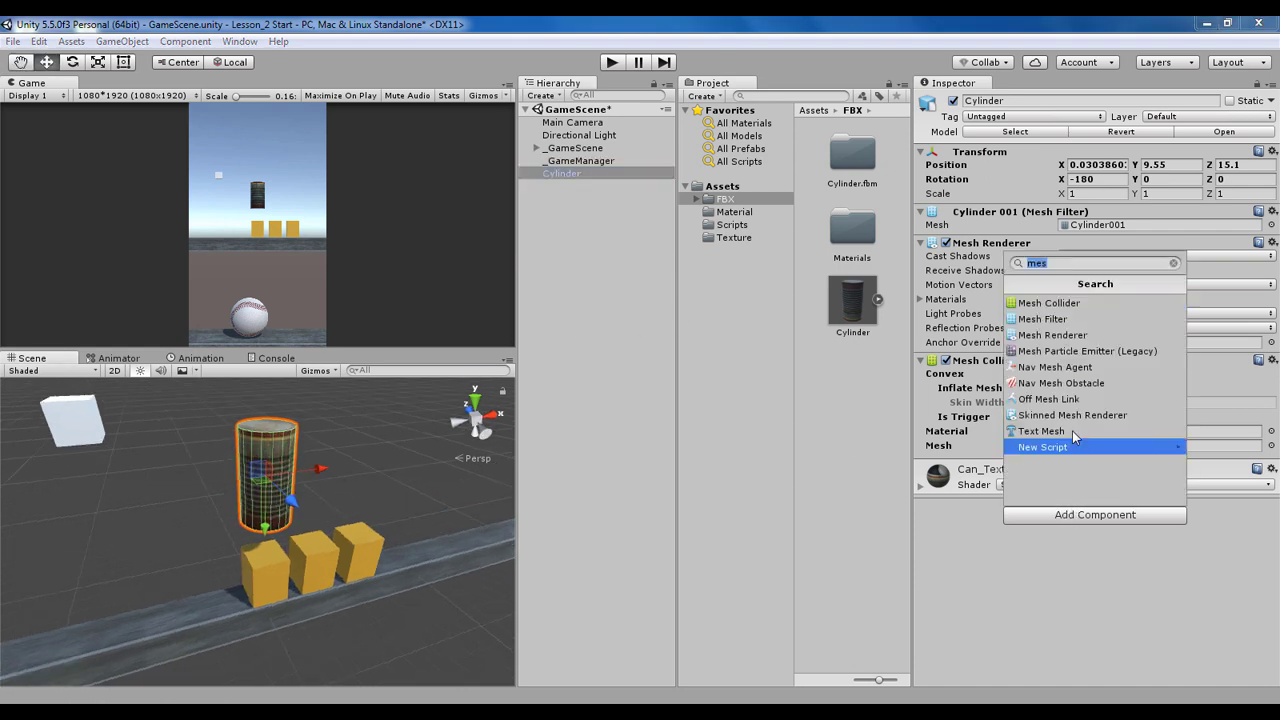
type("rigid")
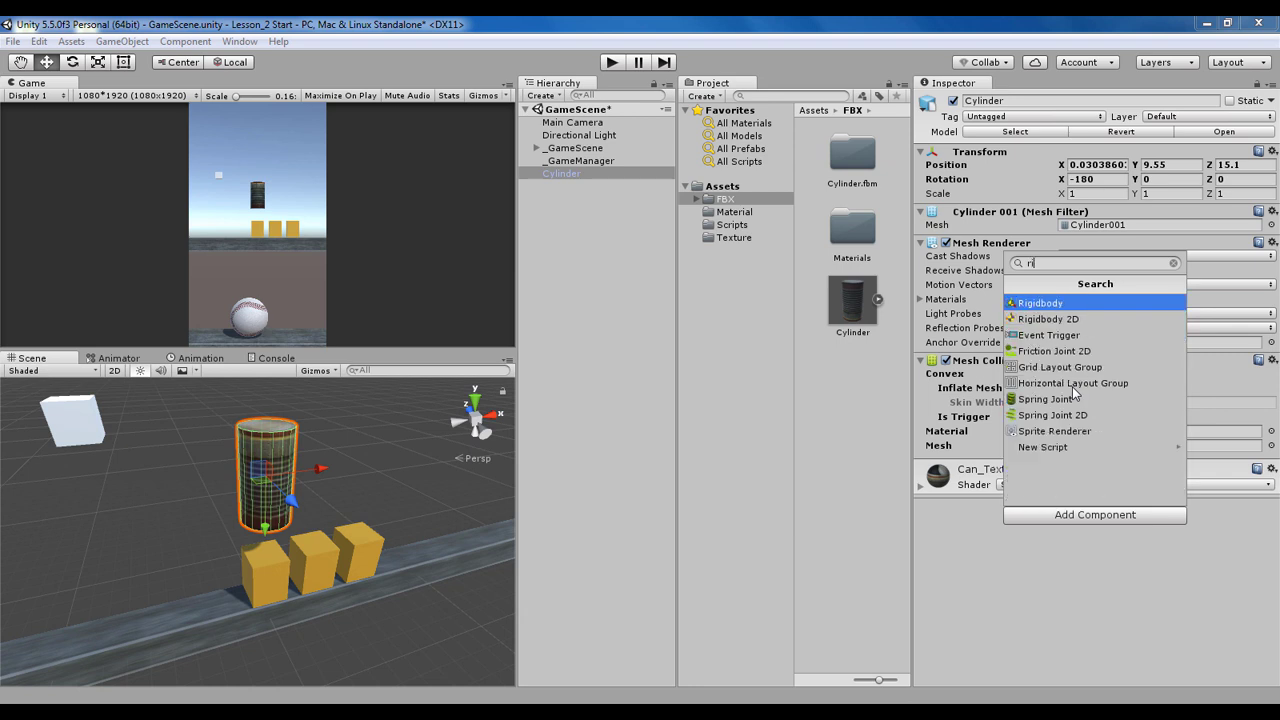
key("Return")
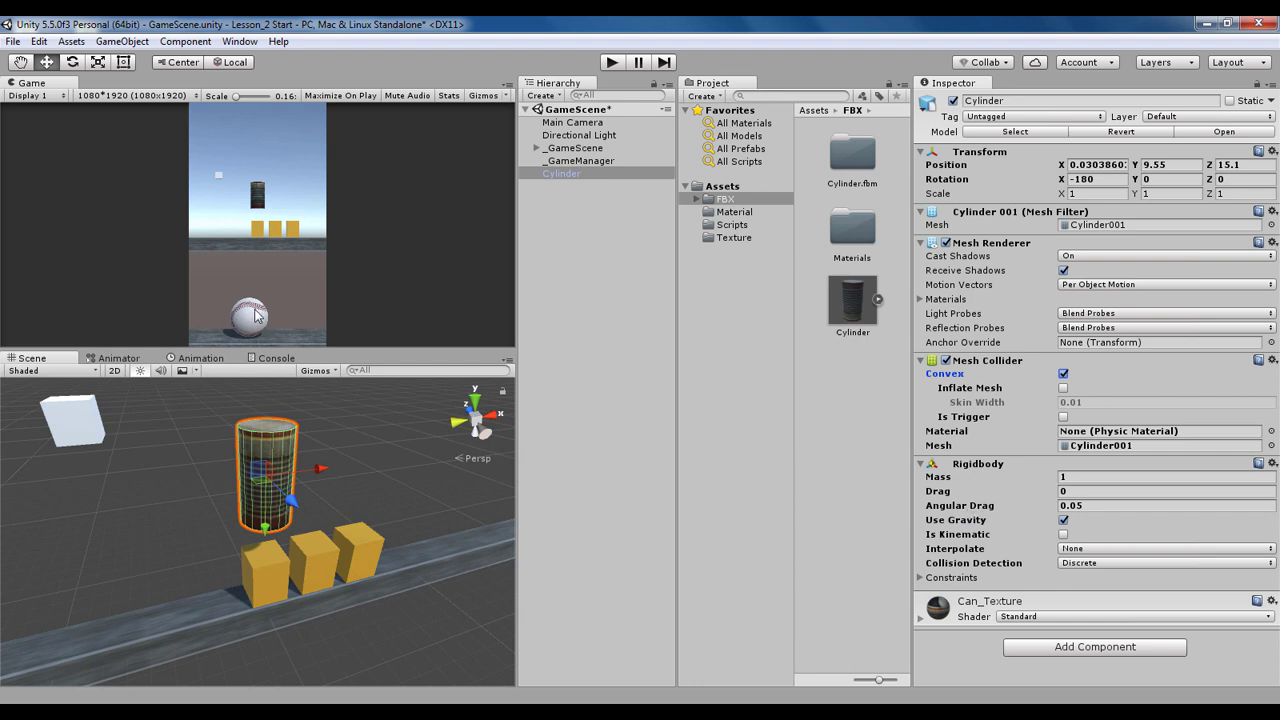
left_click(1086, 479)
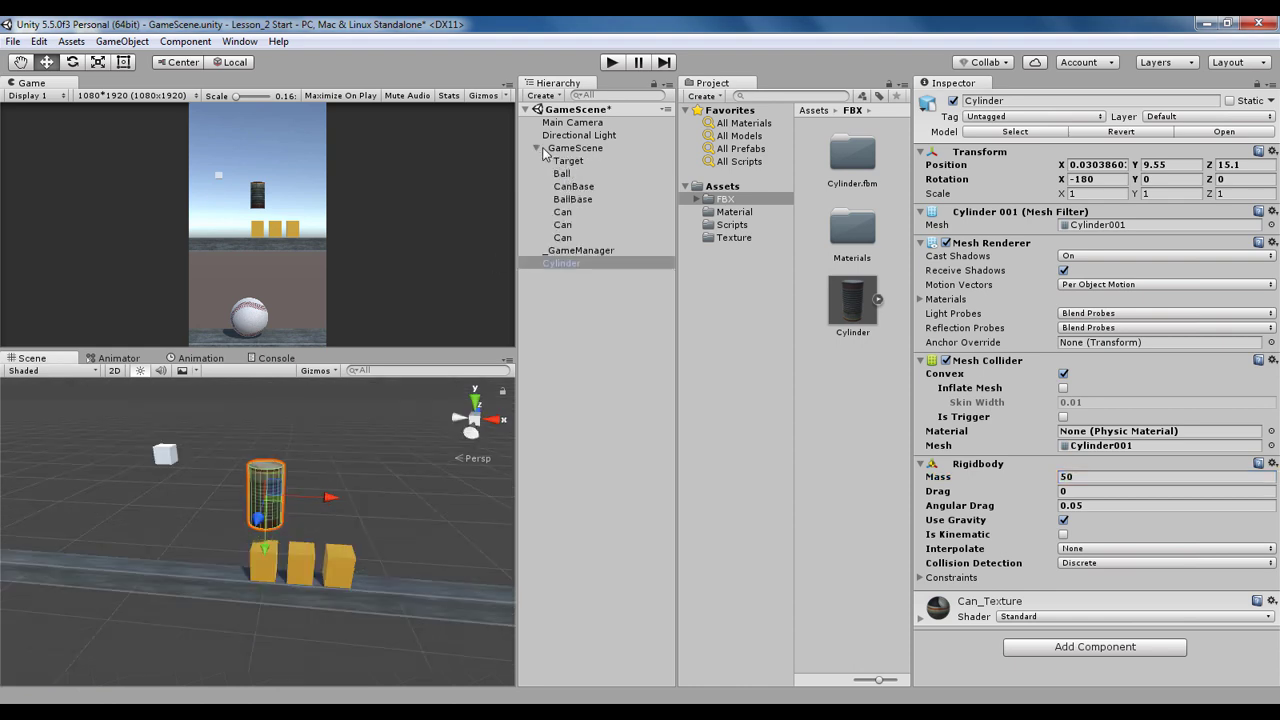
Collapse the _GameScene group, reselect the Cylinder and look at it above the yellow cans
left_click(535, 147)
left_click(544, 210)
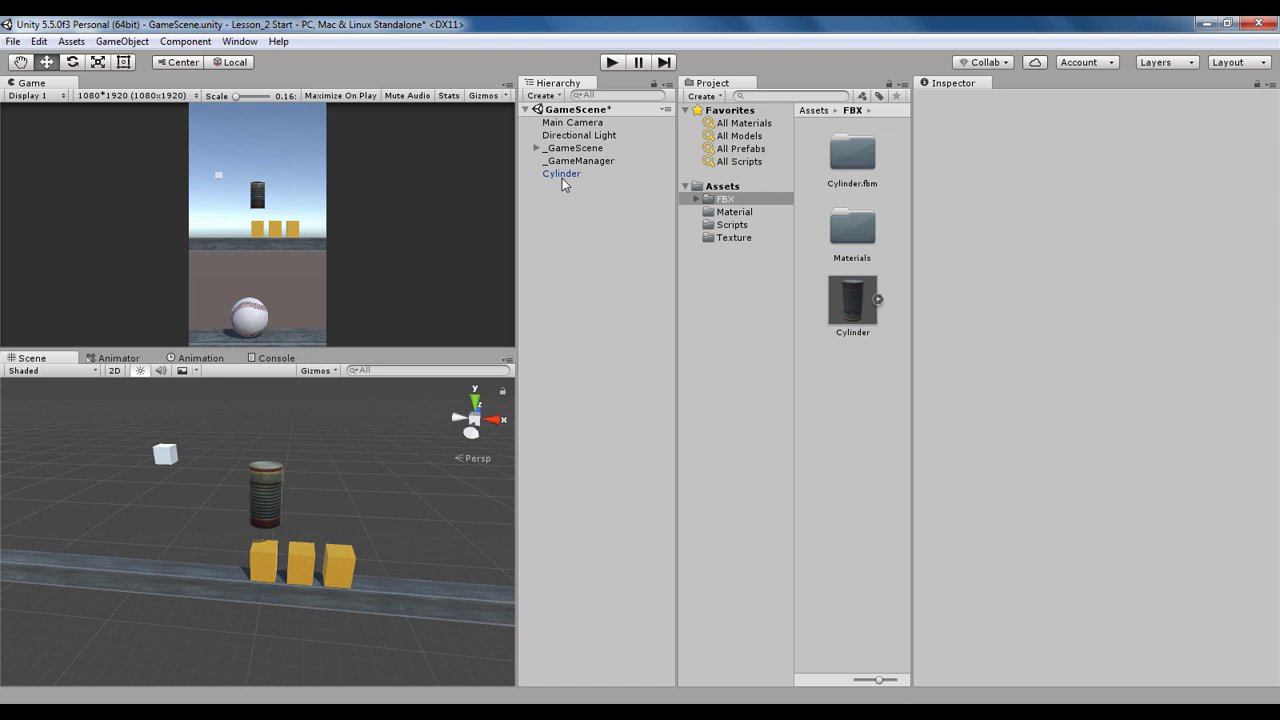
left_click(562, 178)
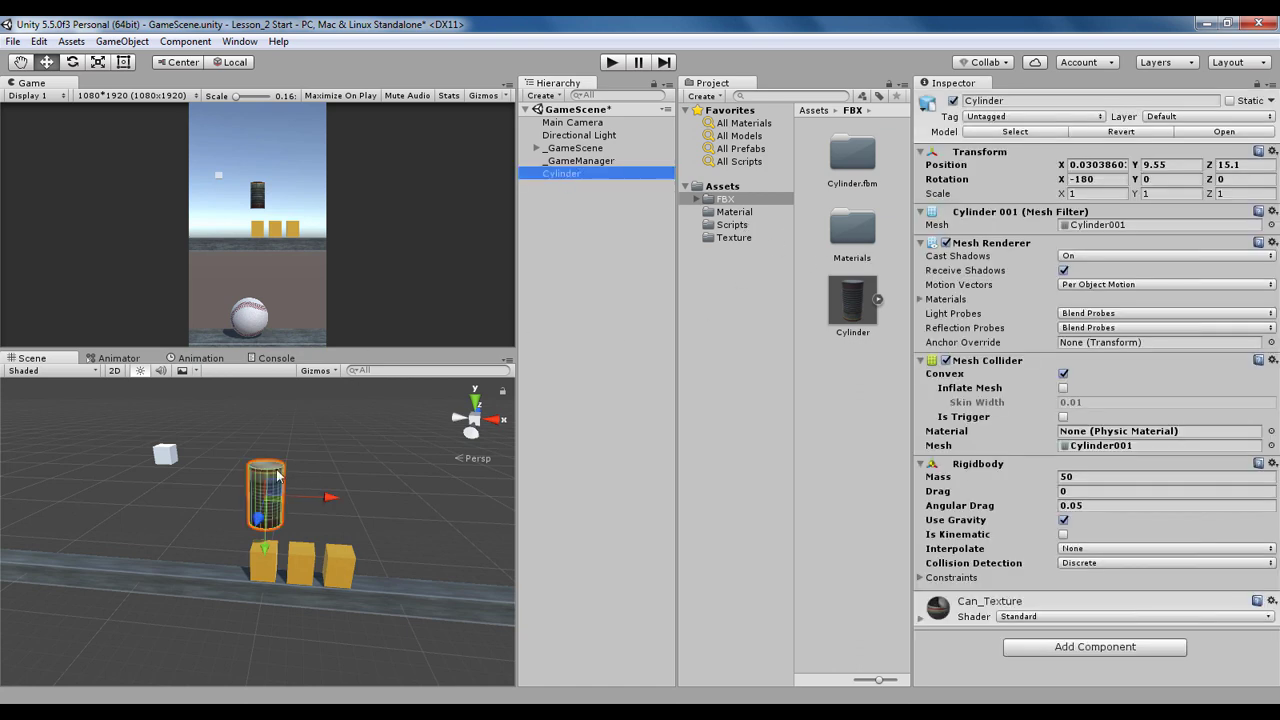
left_click_drag(271, 465, 350, 499, "alt")
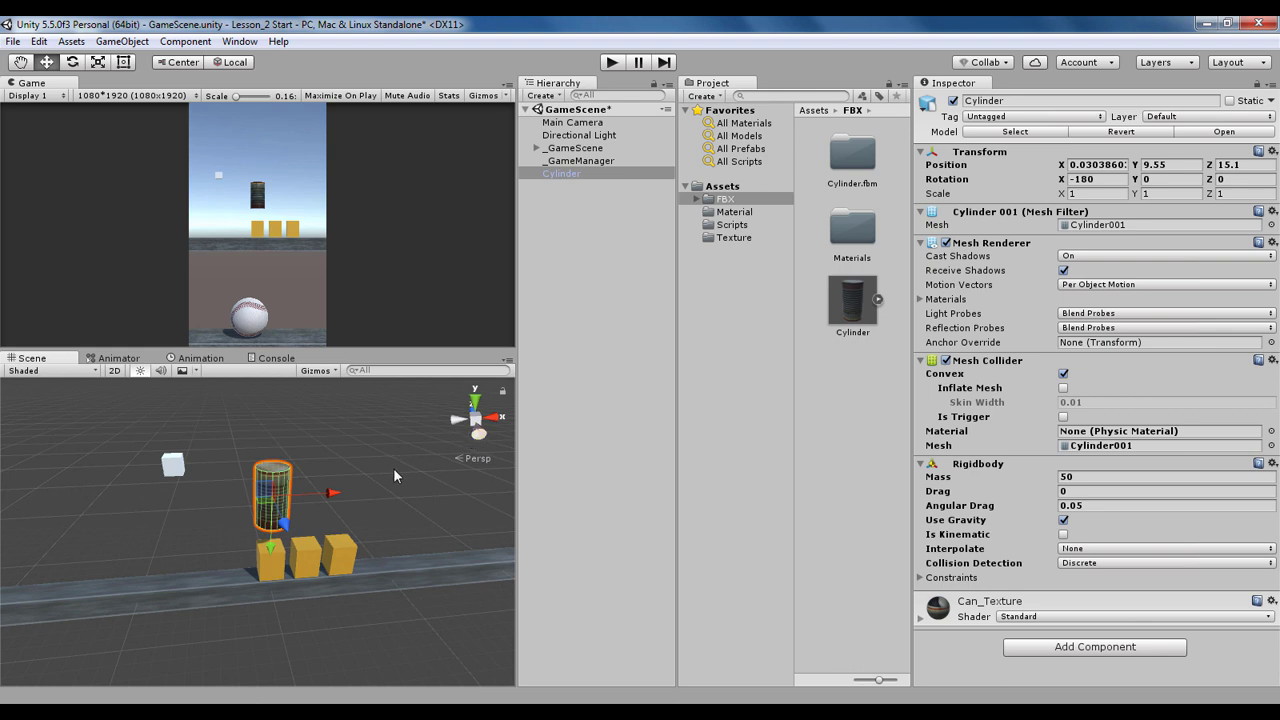
Create a folder named Prefab in the project's Assets folder
left_click(722, 187)
right_click(724, 192)
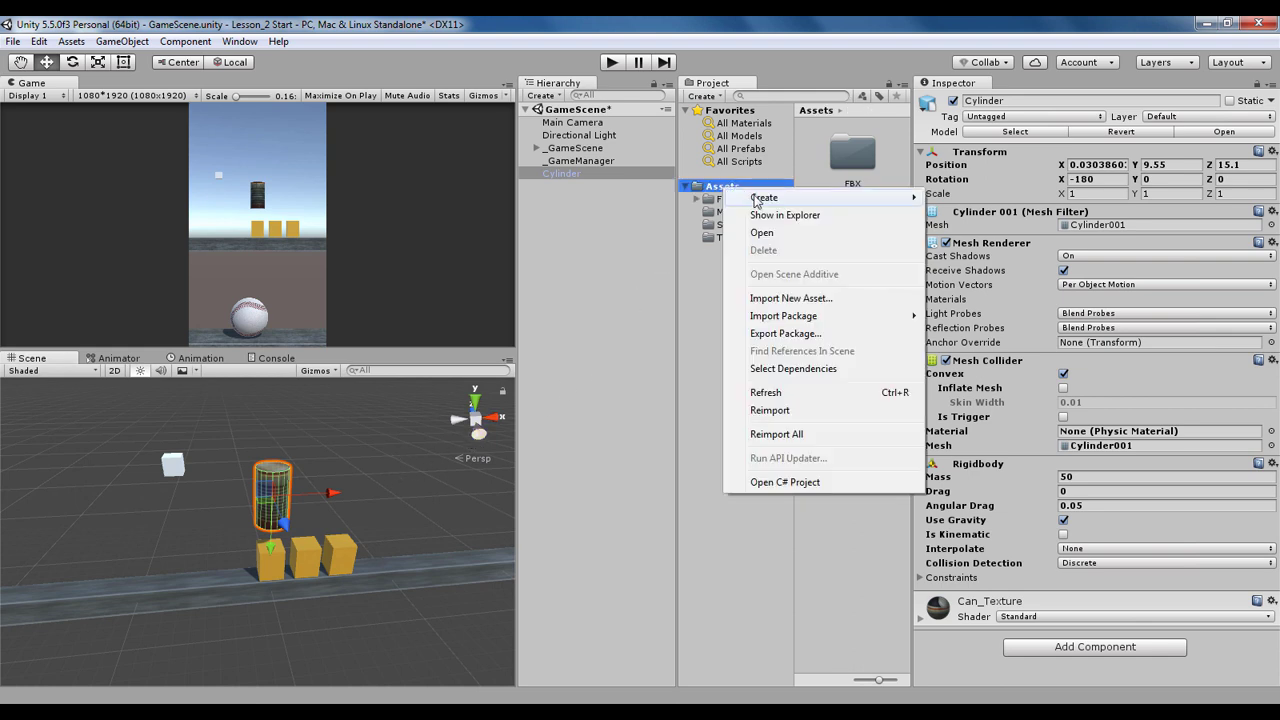
mouse_move(728, 194)
left_click(634, 200)
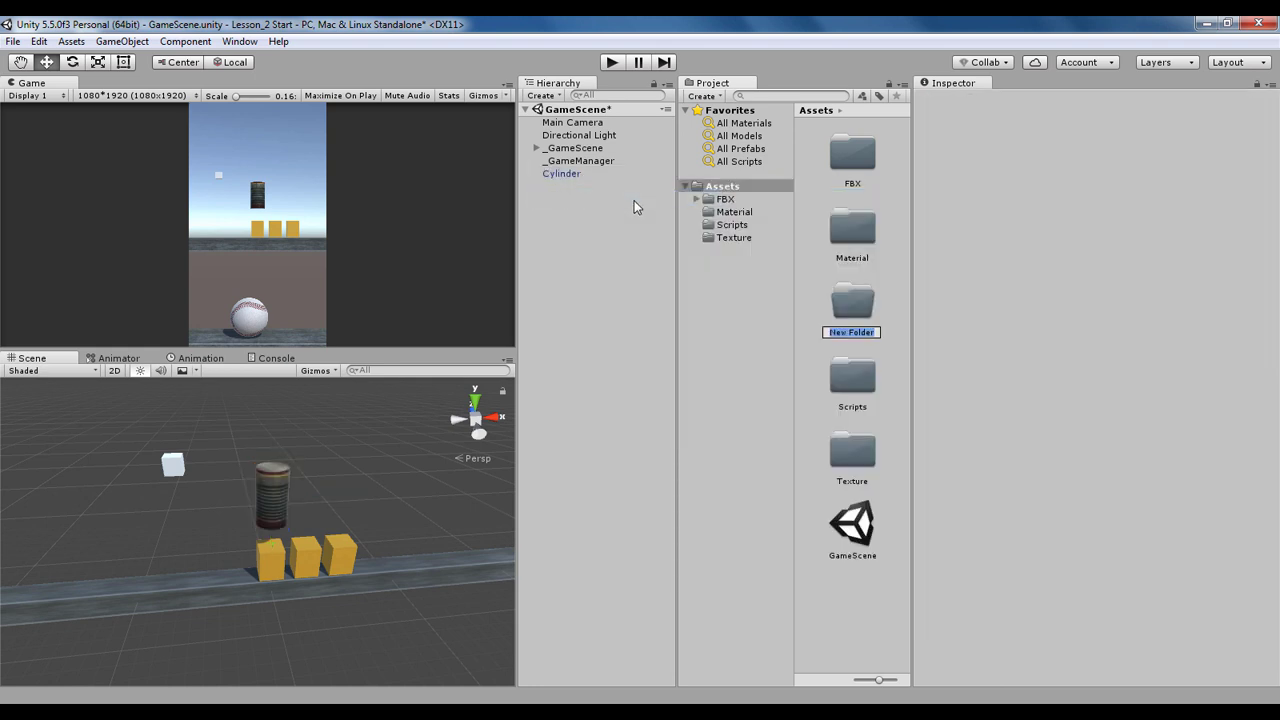
type("Prefab")
key("Return")
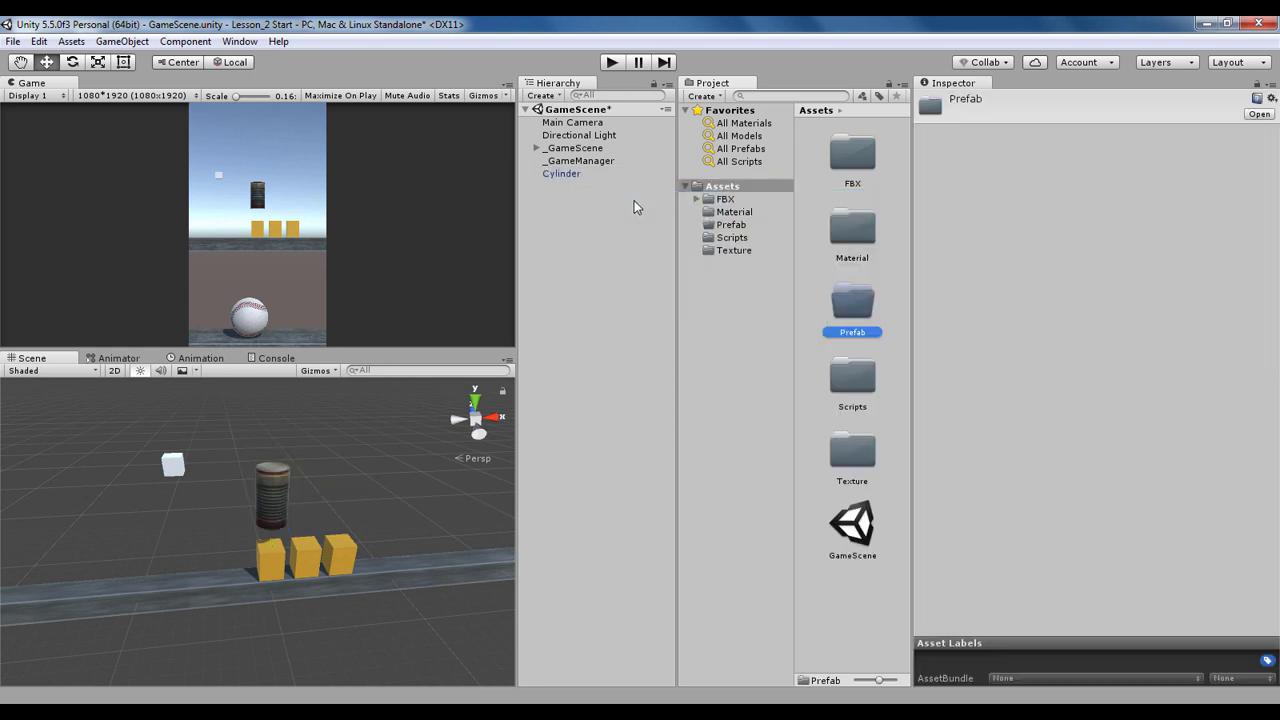
Save the scene's Cylinder as a prefab in the Prefab folder
double_click(850, 303)
left_click_drag(560, 174, 835, 263)
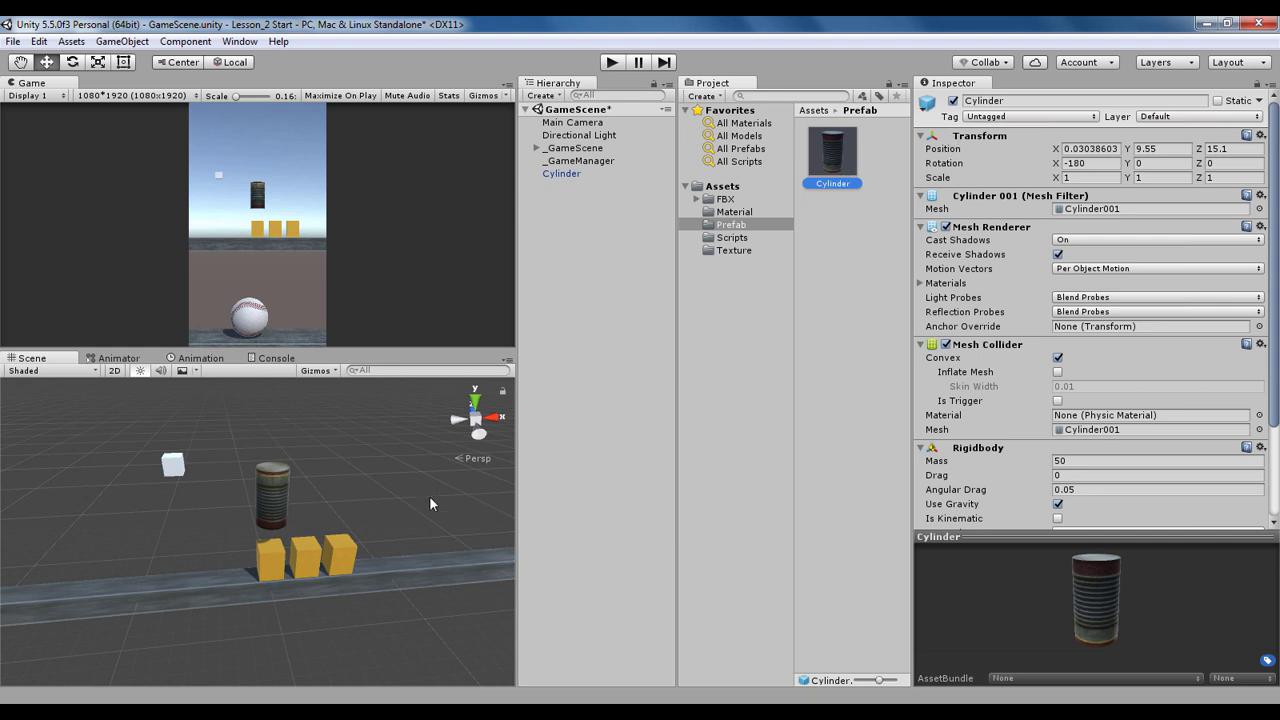
mouse_move(312, 496)
left_mouse_down("alt")
mouse_move(249, 486)
mouse_move(296, 487)
left_mouse_up("alt")
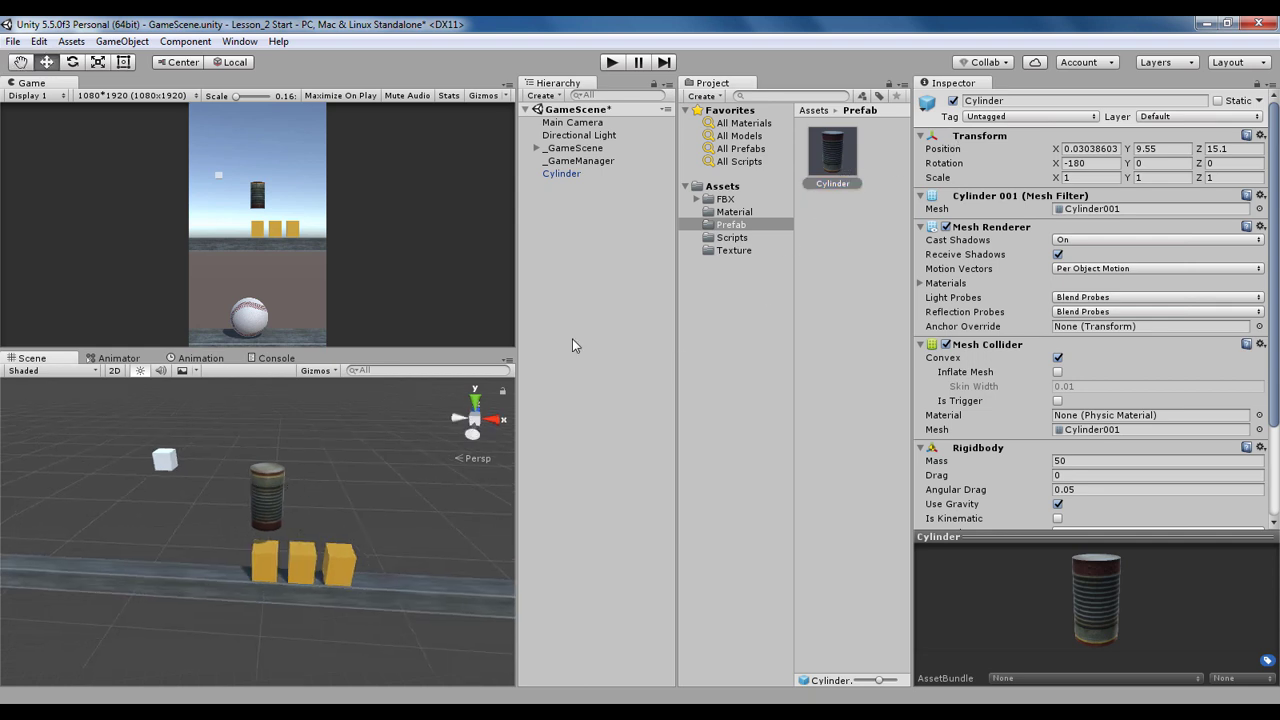
left_click(576, 176)
left_click(569, 201)
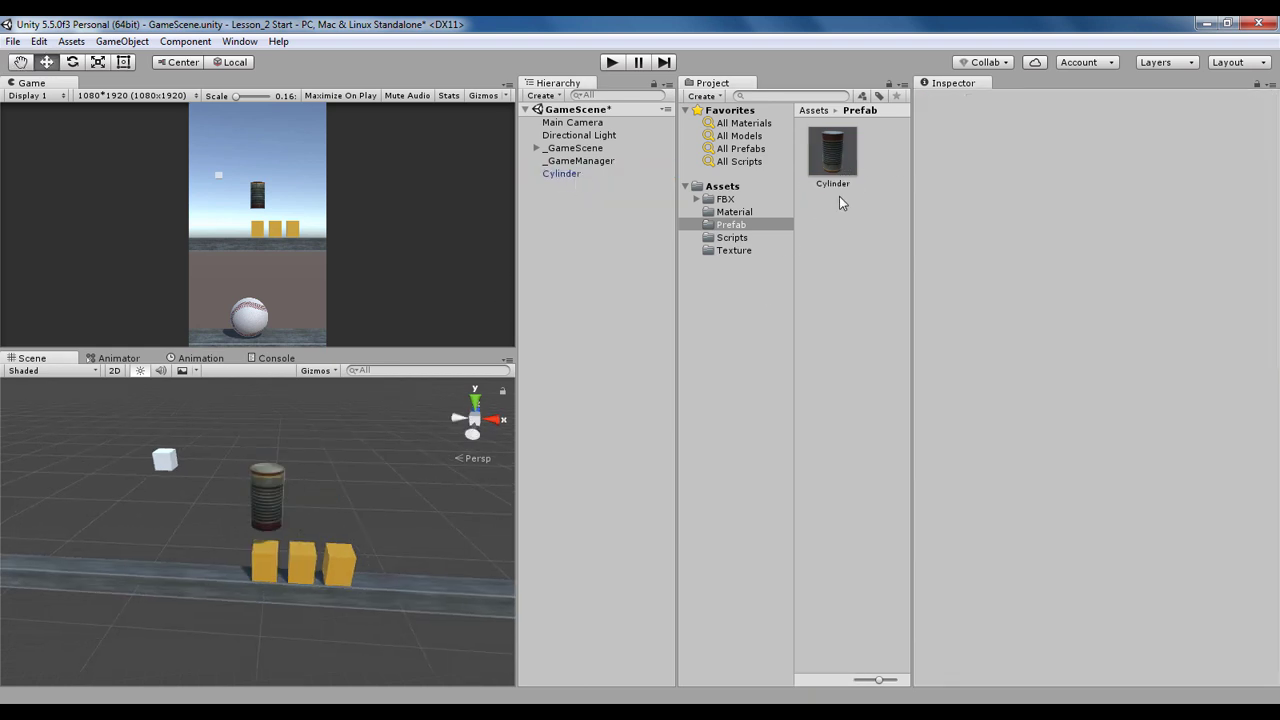
Lower the Cylinder onto the can base, to about Y 5.09, checking its alignment from the front and side views
left_click(572, 174)
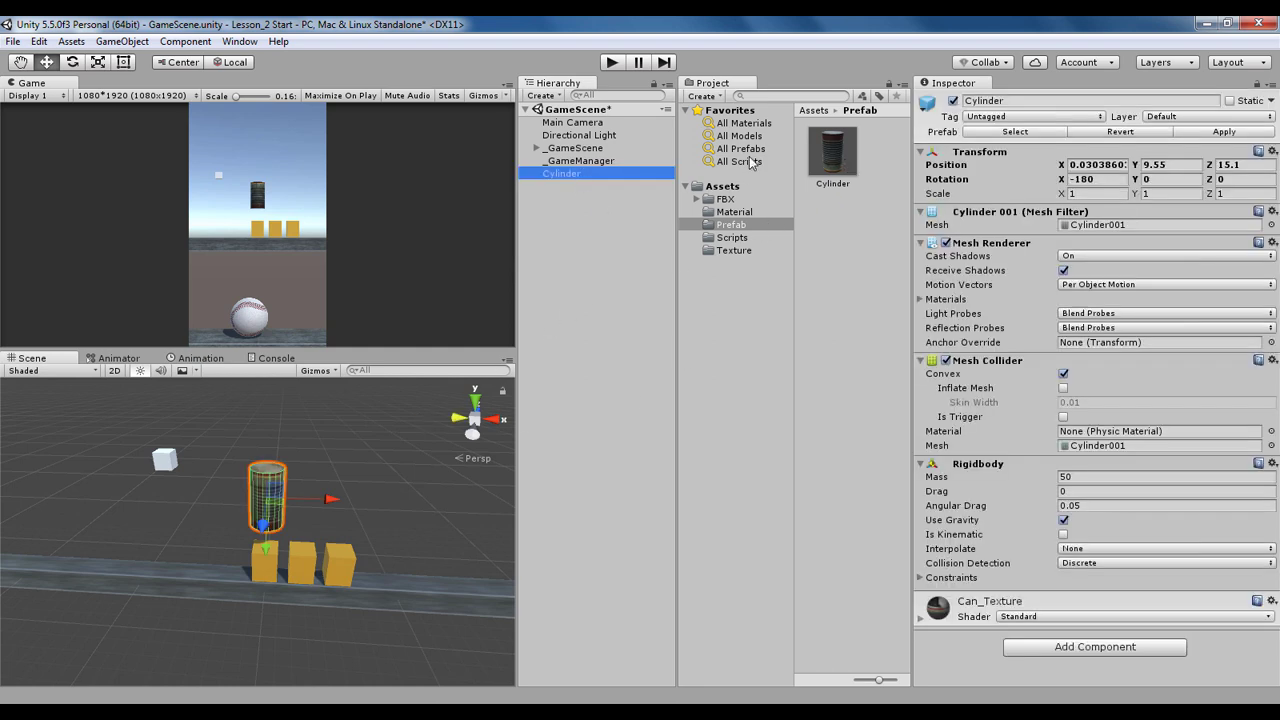
left_click_drag(332, 474, 318, 602, "alt")
scroll(345, 503, "up", 4)
left_click_drag(337, 538, 193, 390, "alt")
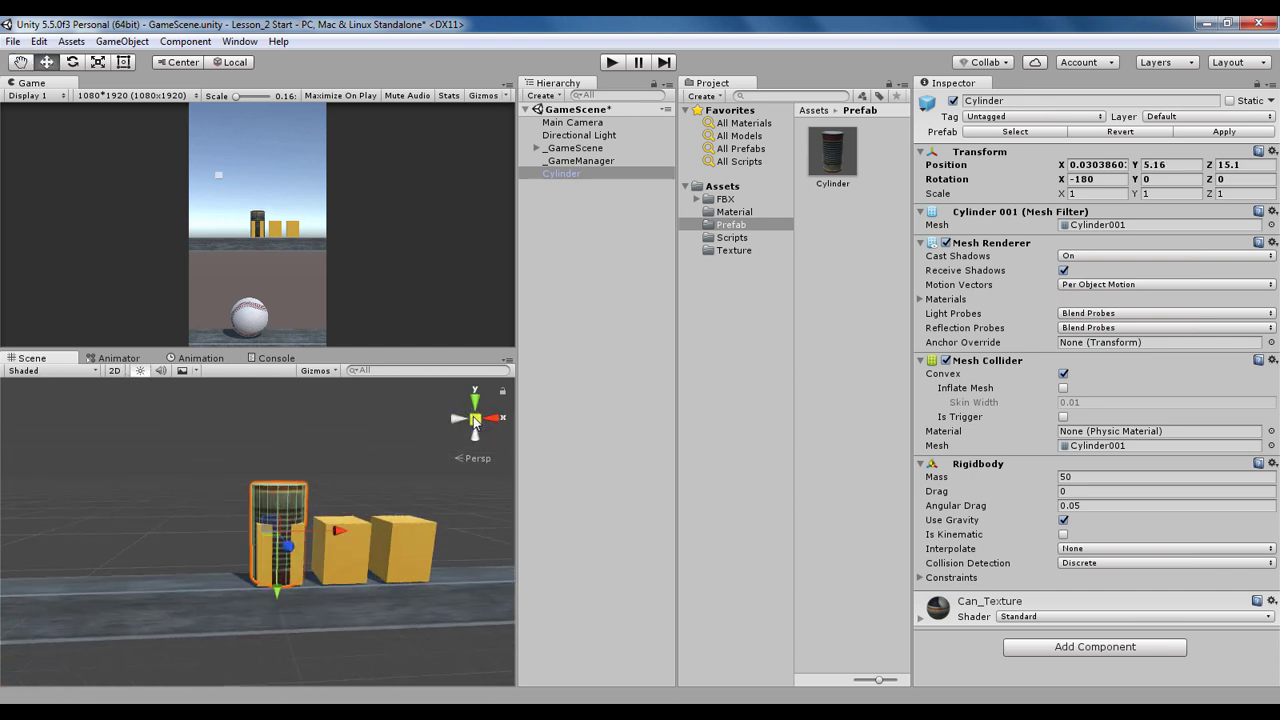
left_click(475, 419)
left_click(490, 420)
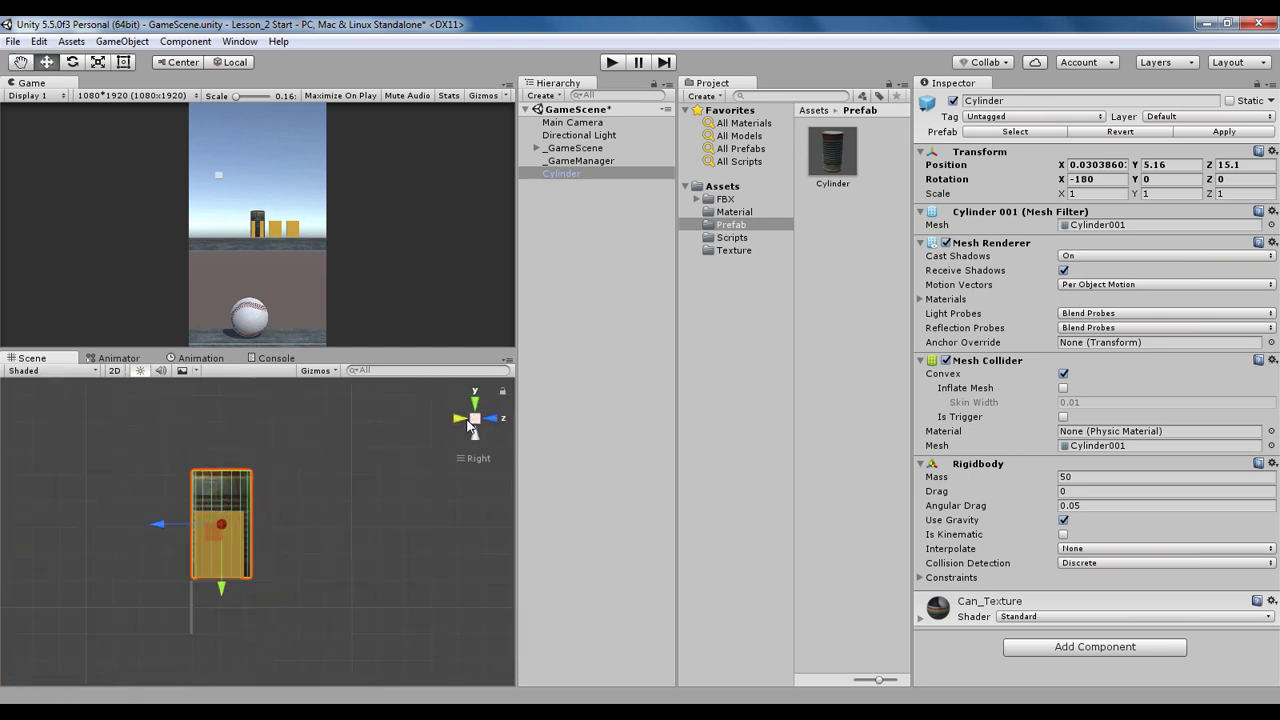
left_click(464, 418)
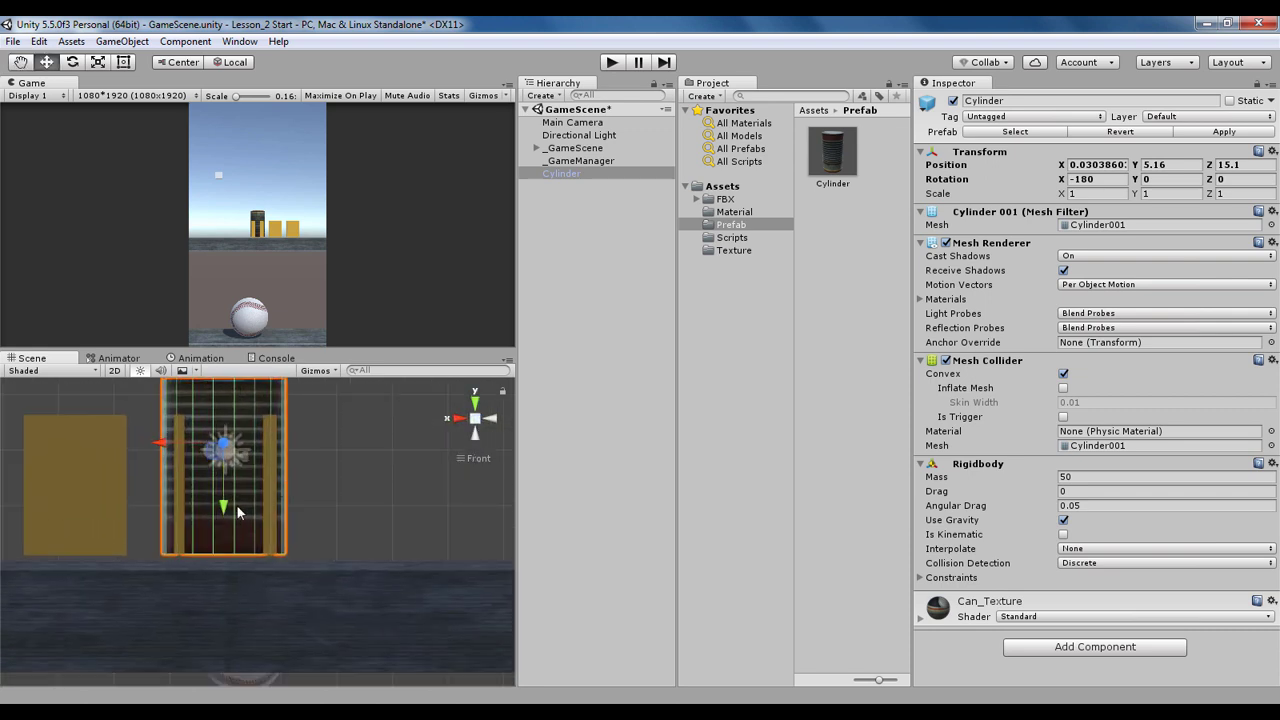
left_click_drag(225, 506, 225, 513)
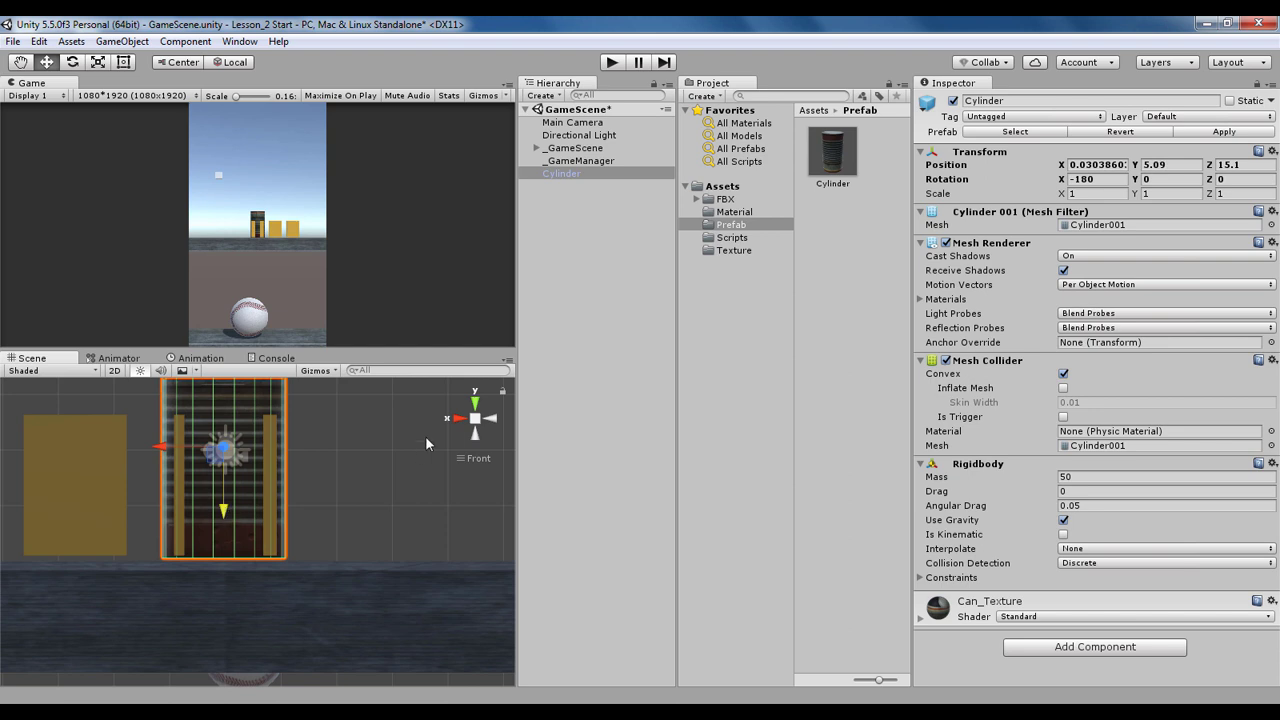
left_click(498, 424)
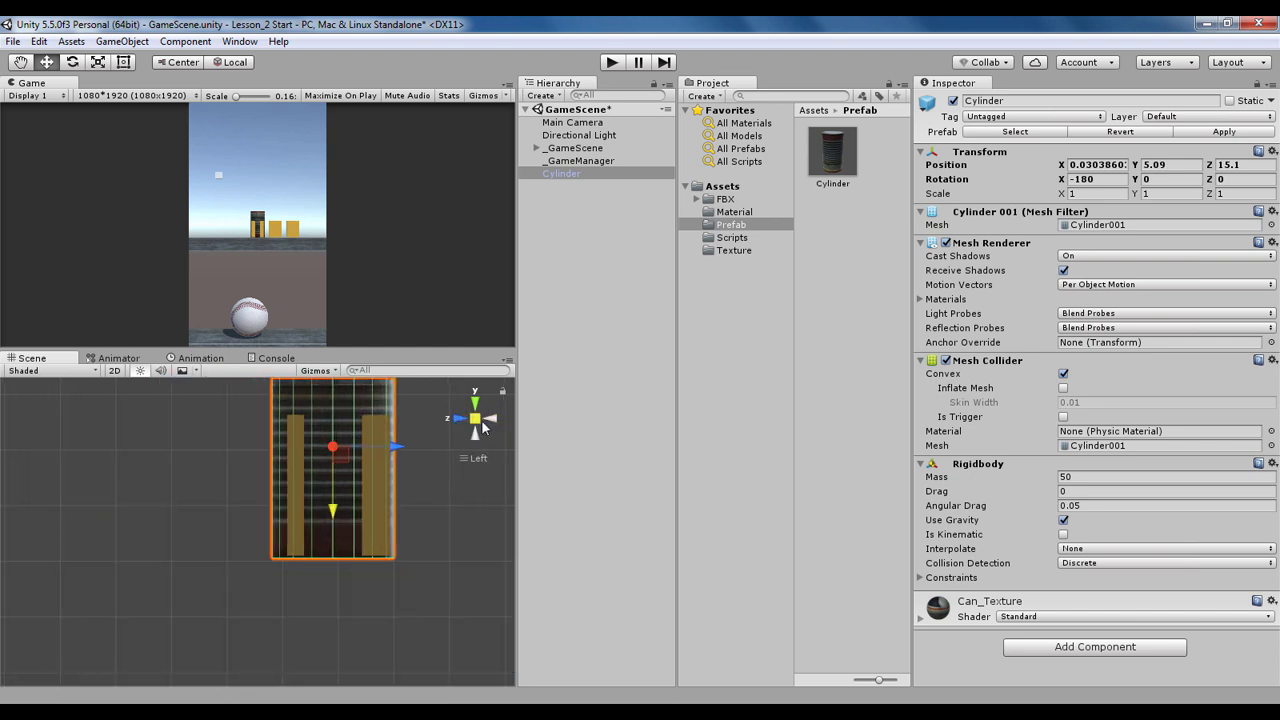
Delete the three yellow placeholder Can cubes from the scene
left_click_drag(477, 425, 346, 448, "alt")
left_click(346, 448)
left_click(349, 508)
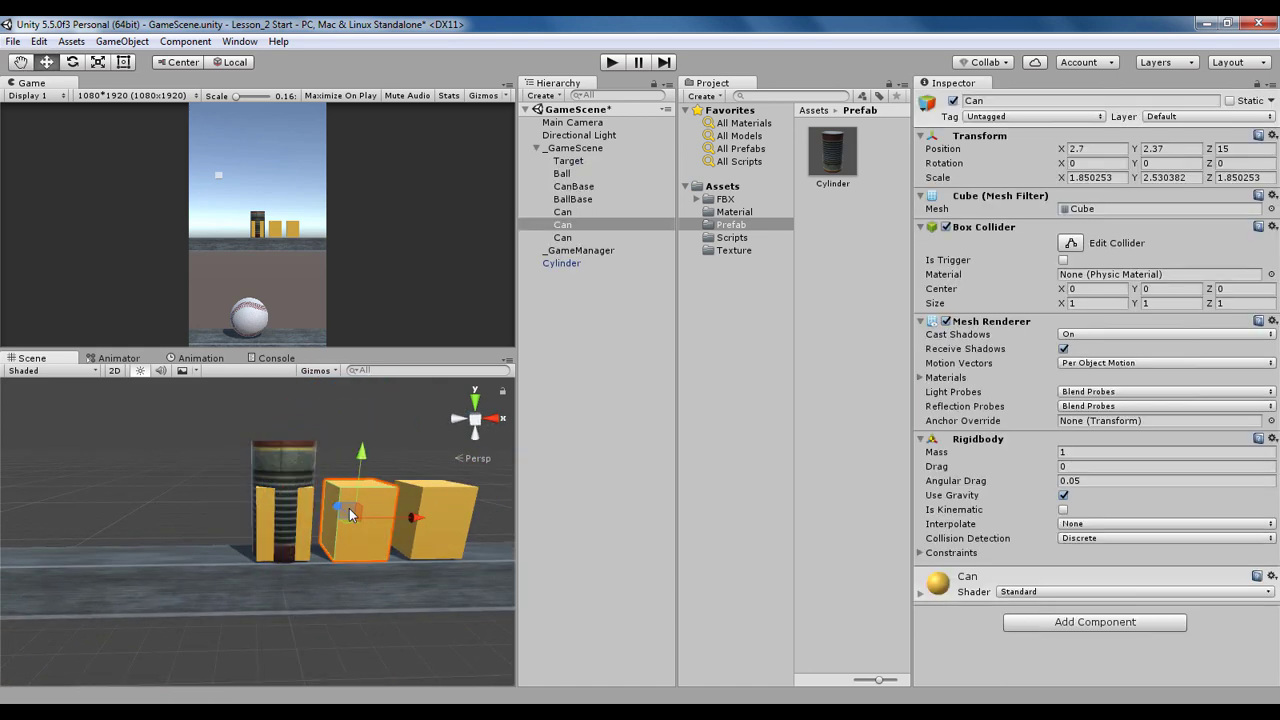
key("Delete")
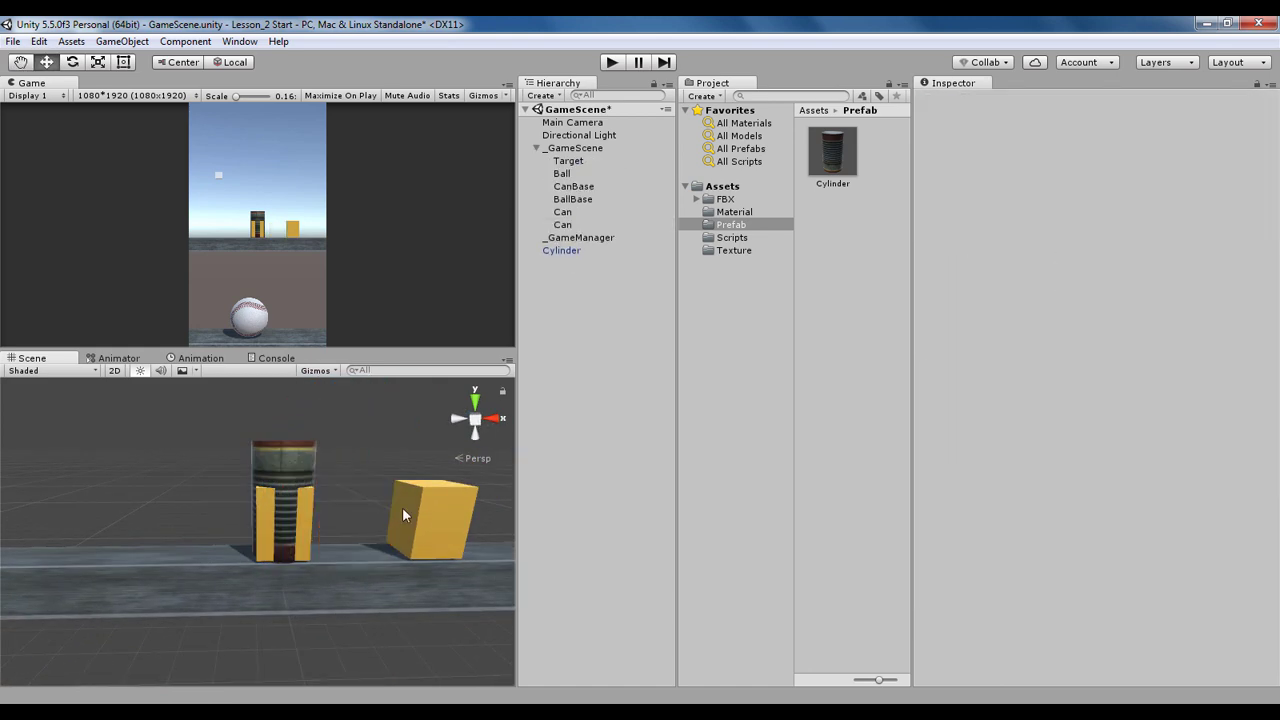
left_click(414, 512)
key("Delete")
left_click(311, 513)
key("Delete")
Duplicate the Cylinder twice and space the copies in a row along X, the last one at about X 7.36
left_click(301, 487)
key("ctrl+d")
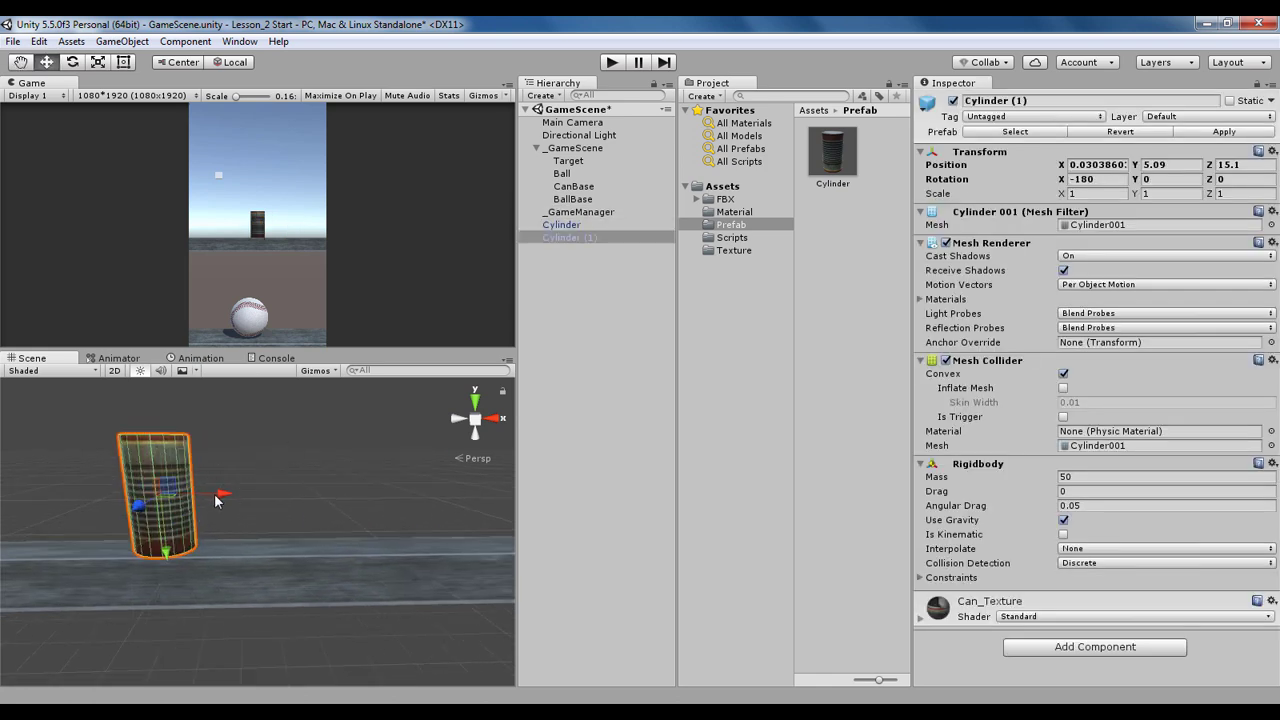
left_click_drag(222, 500, 419, 496)
key("ctrl+d")
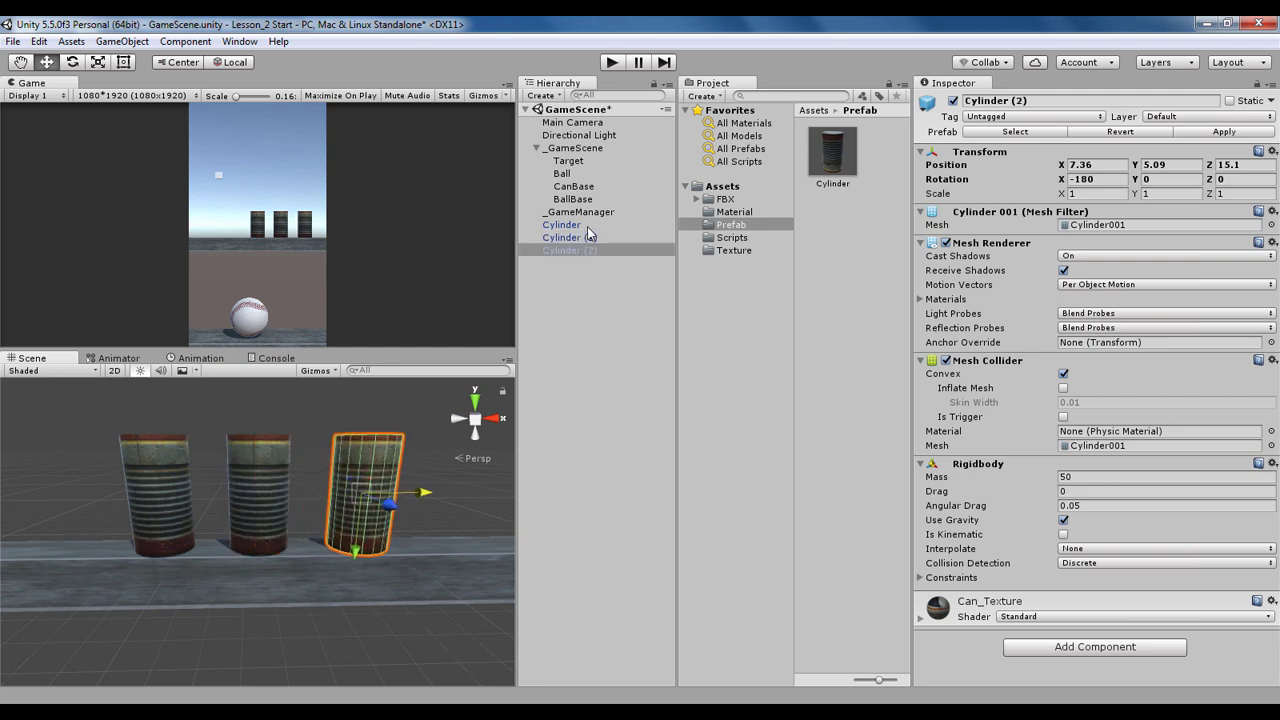
Shift all three Cylinders together along X to centre them on the base, and enlarge the Game view
left_click(589, 227, "shift")
scroll(332, 409, "down", 1)
right_click_drag(332, 409, 317, 434)
scroll(317, 434, "down", 1)
left_click_drag(342, 482, 279, 481)
left_click_drag(342, 350, 356, 445)
left_click(356, 501)
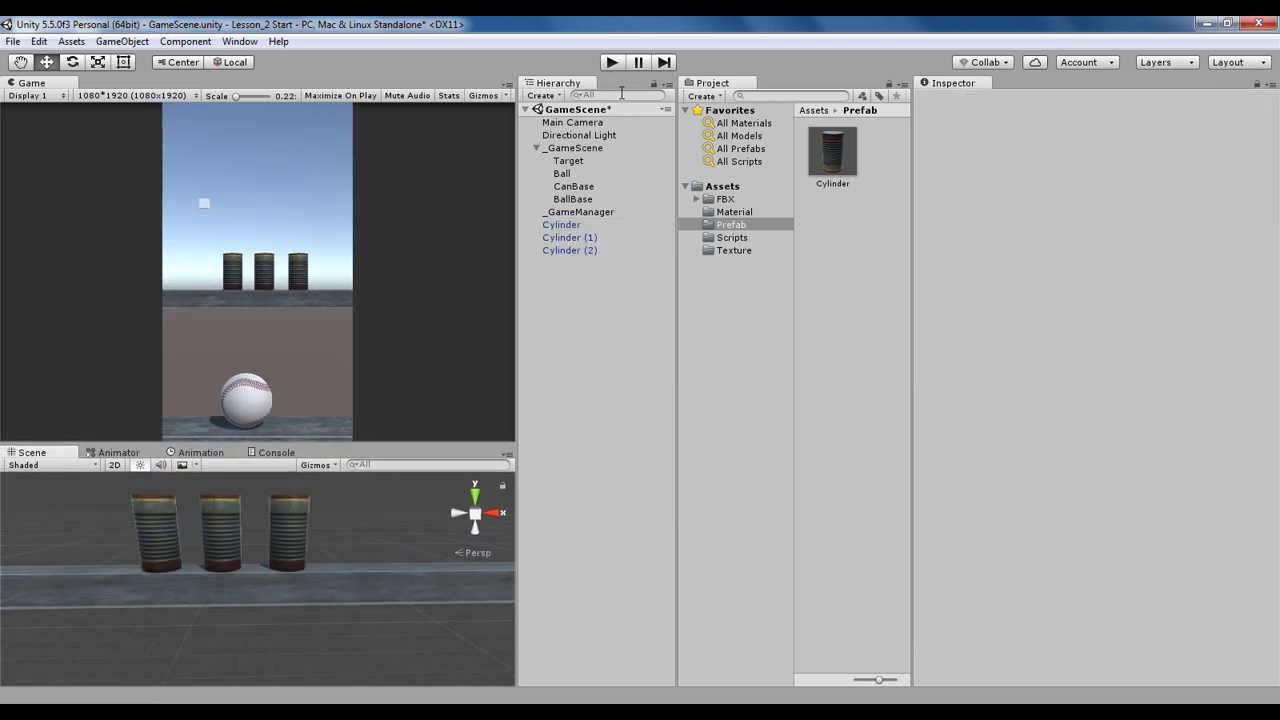
Play the game, throw the ball at the new cans, and stop play mode
left_click(612, 63)
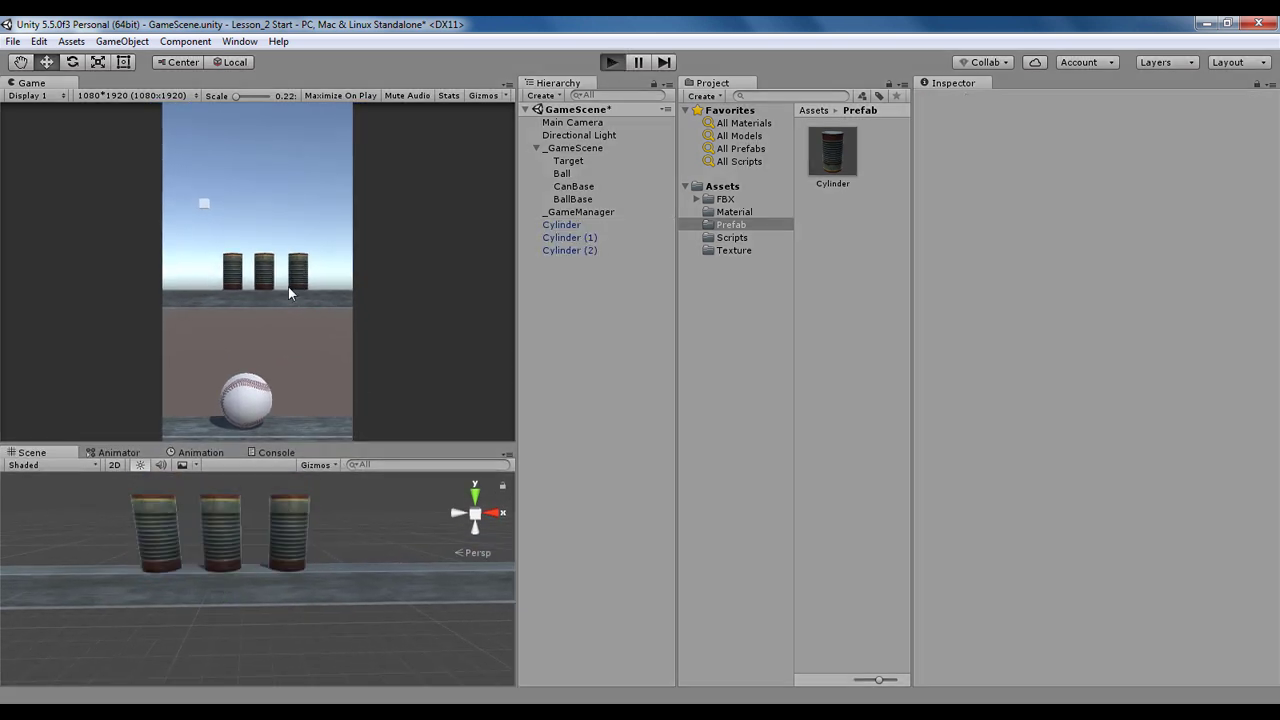
left_click(241, 280)
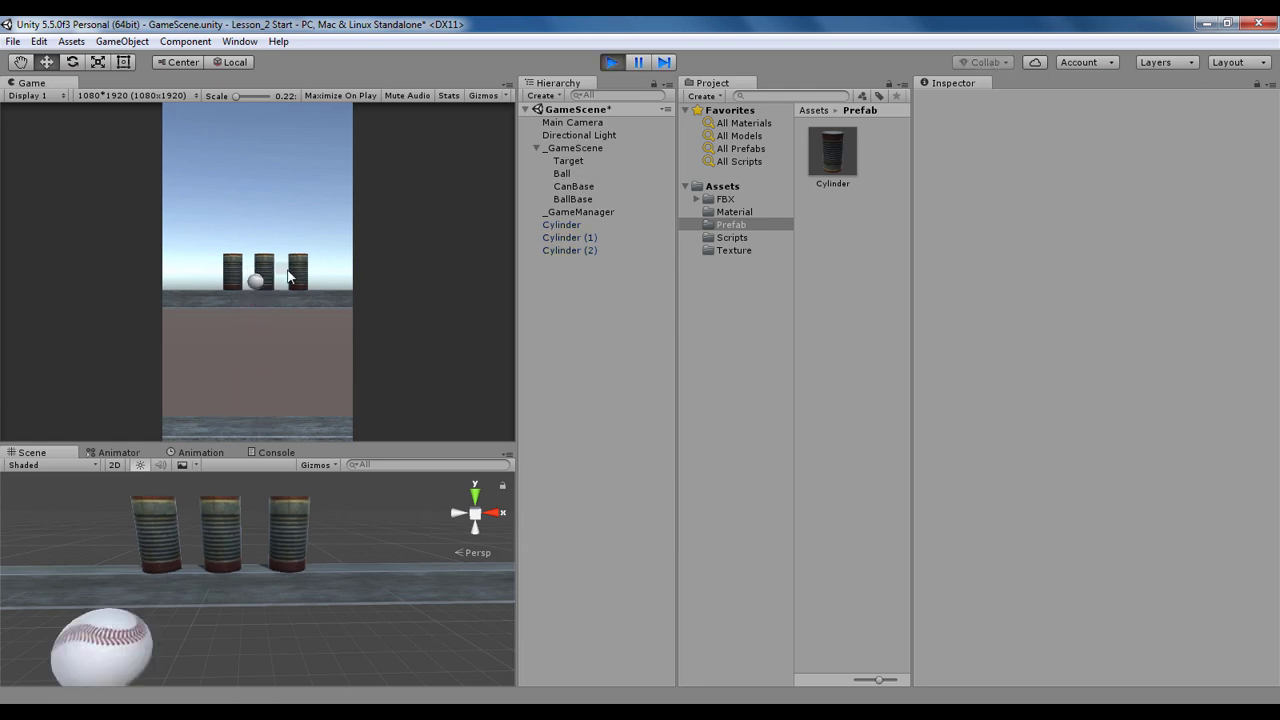
left_click(612, 63)
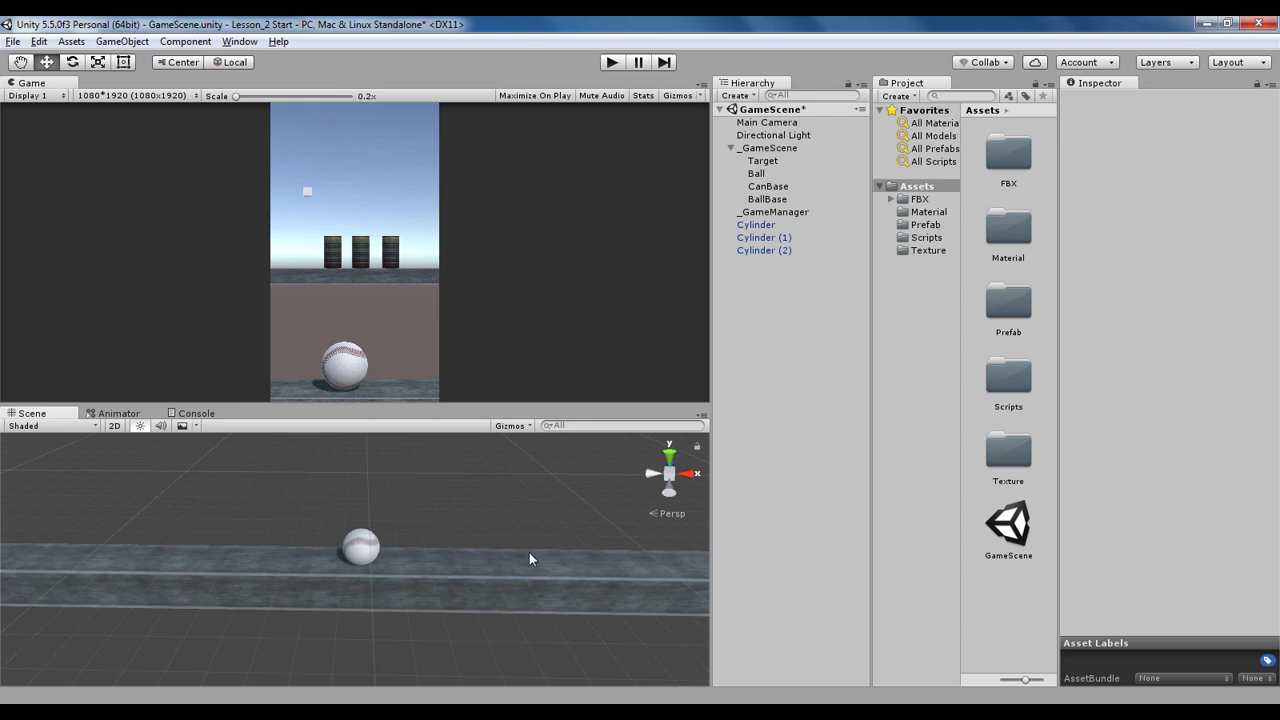
Select the Ball, open the Animation window and dock it alongside the Scene view
left_click(366, 546)
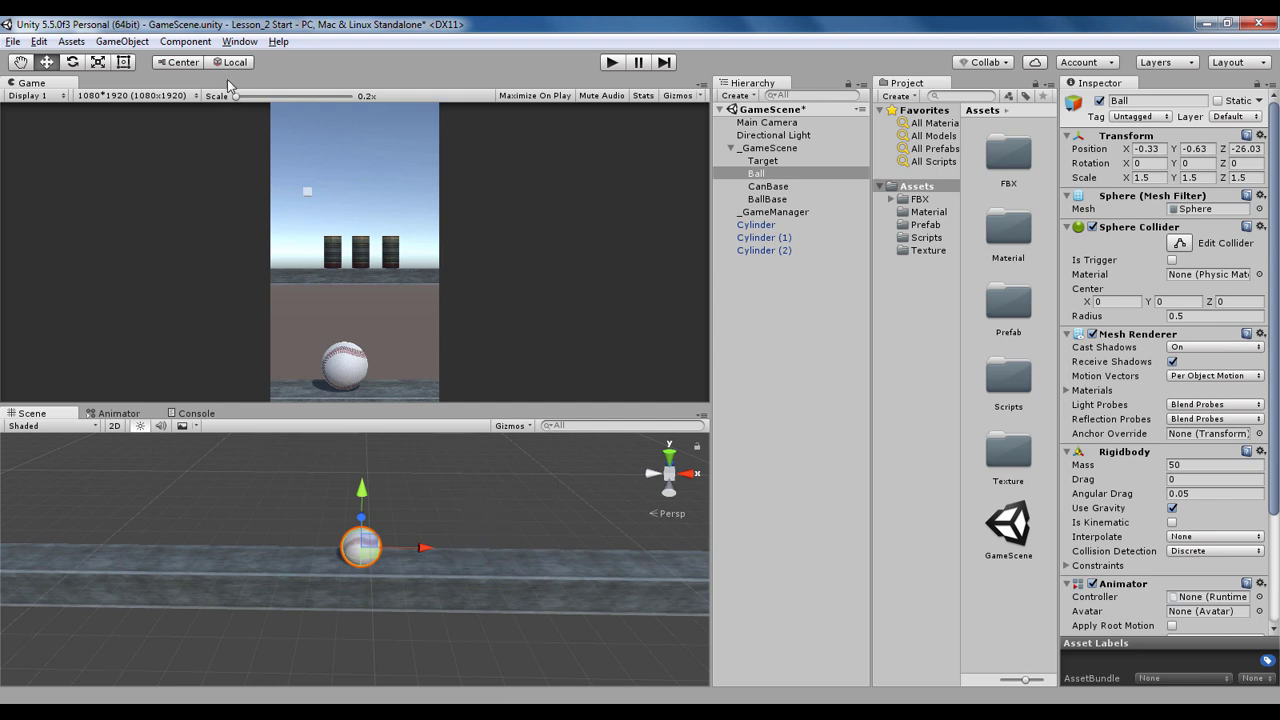
left_click(239, 41)
left_click(150, 231)
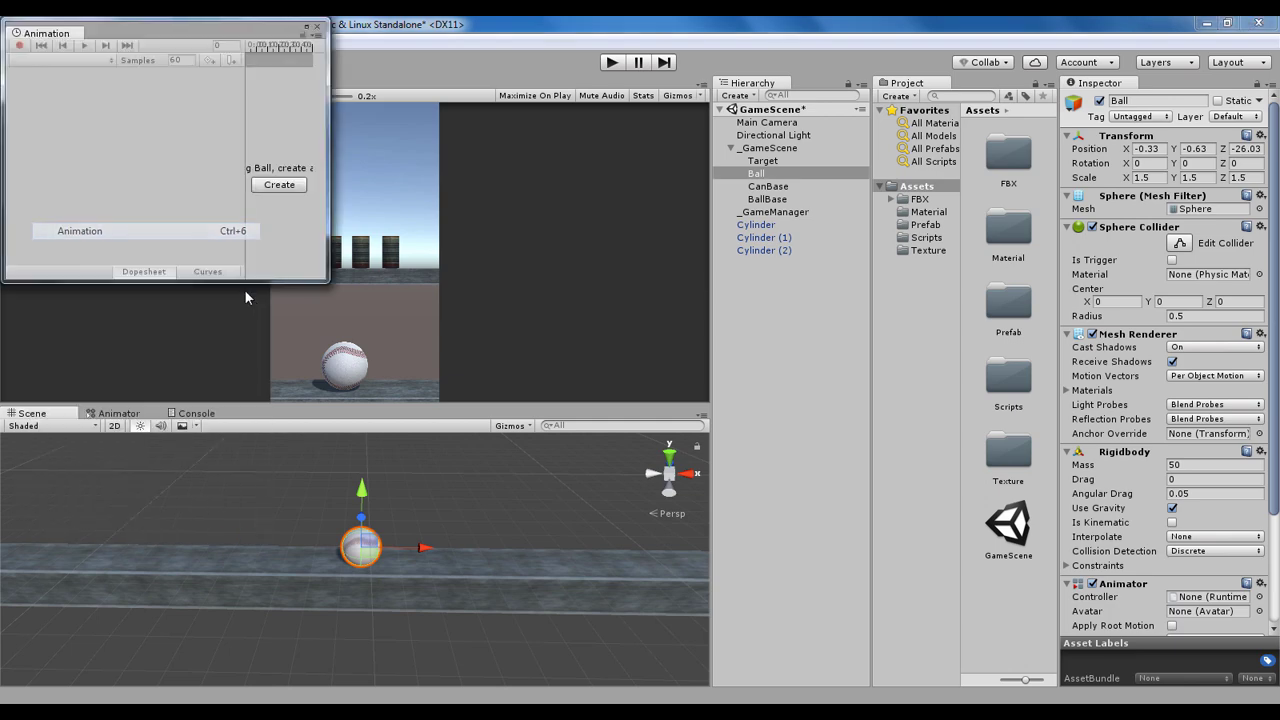
left_click_drag(82, 33, 240, 416)
Start a new animation clip for the Ball and create a folder named Animation in Assets to hold it
left_click(467, 578)
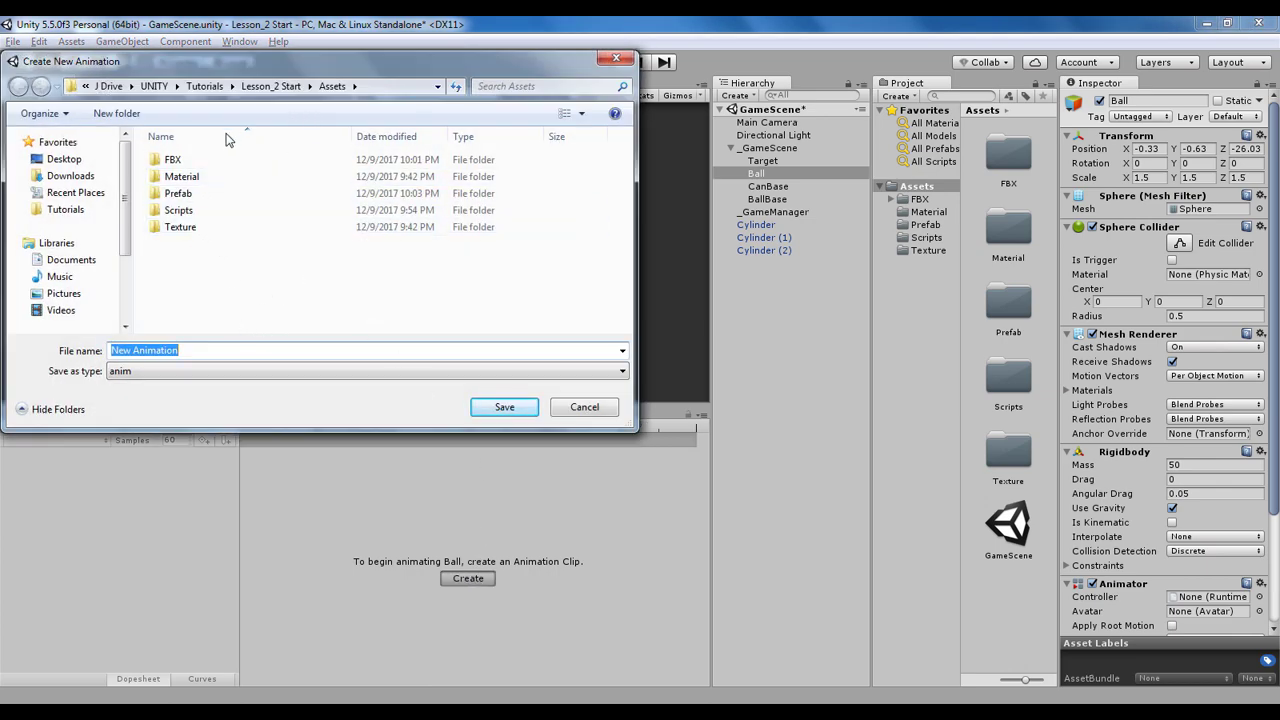
left_click(116, 113)
type("Anima")
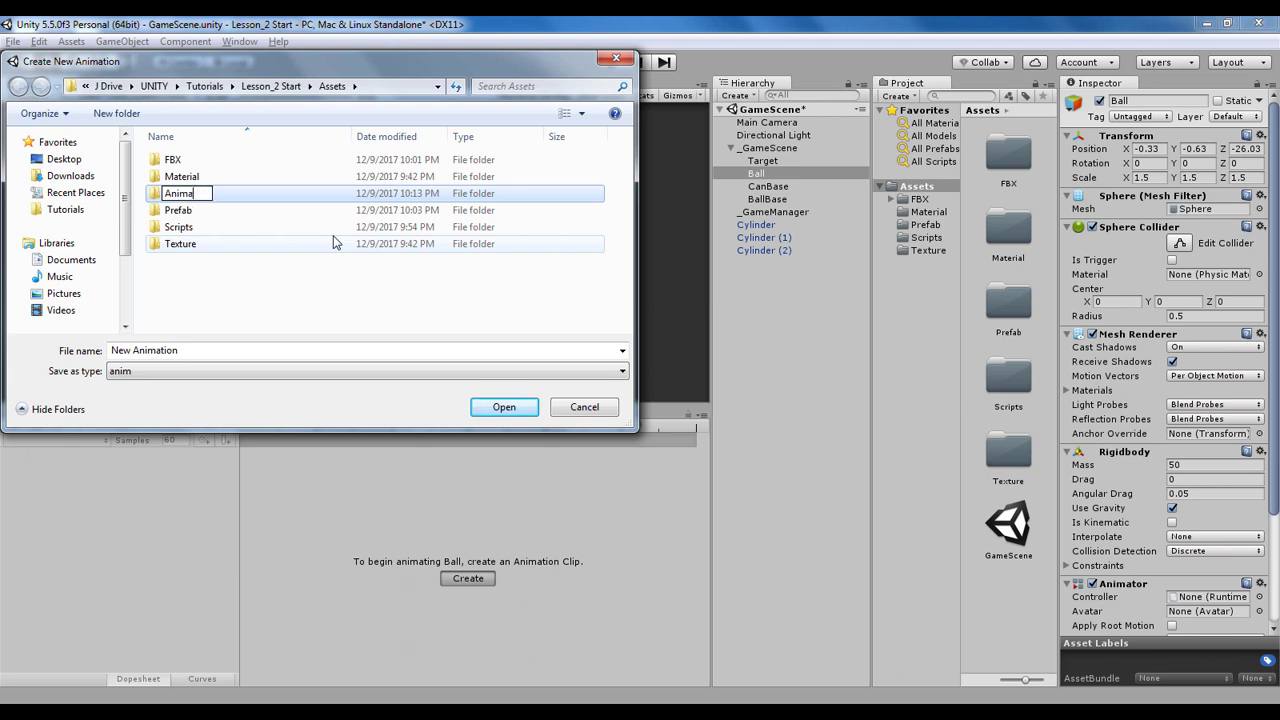
type("tion")
key("Return")
key("Return")
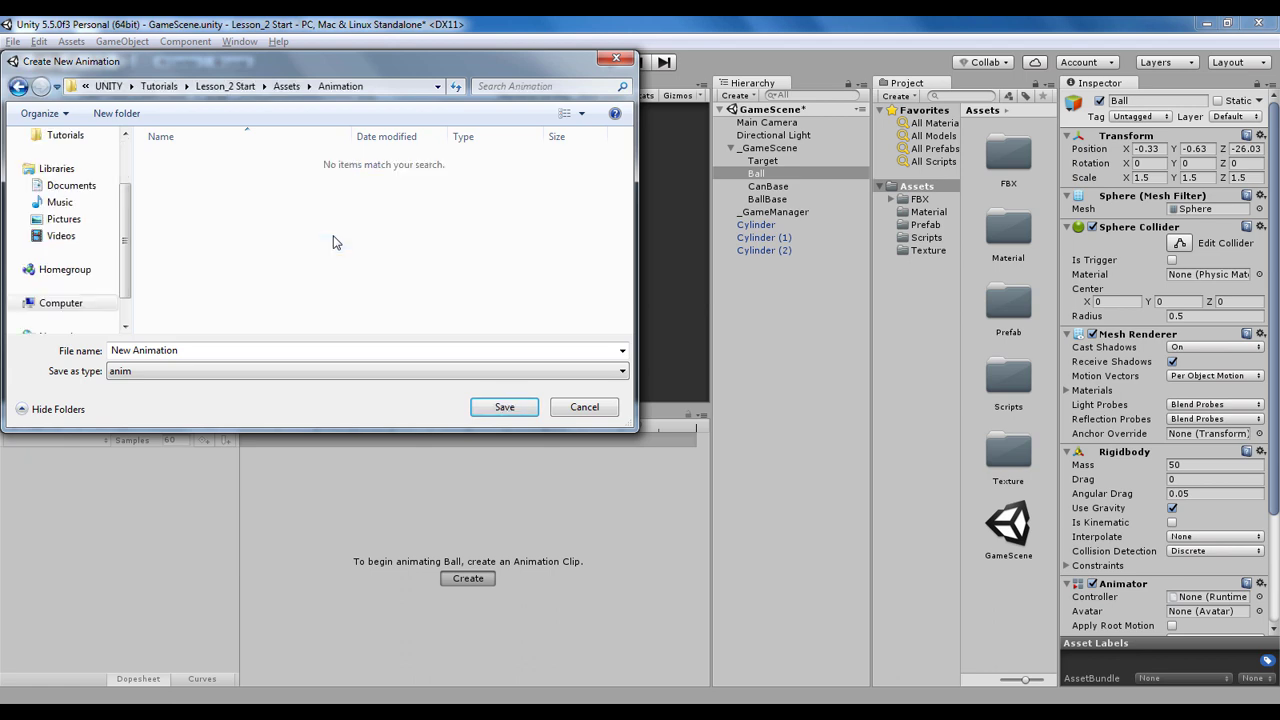
Save the Ball's animation clip as Ballanim in the Animation folder
left_click(234, 349)
type("V")
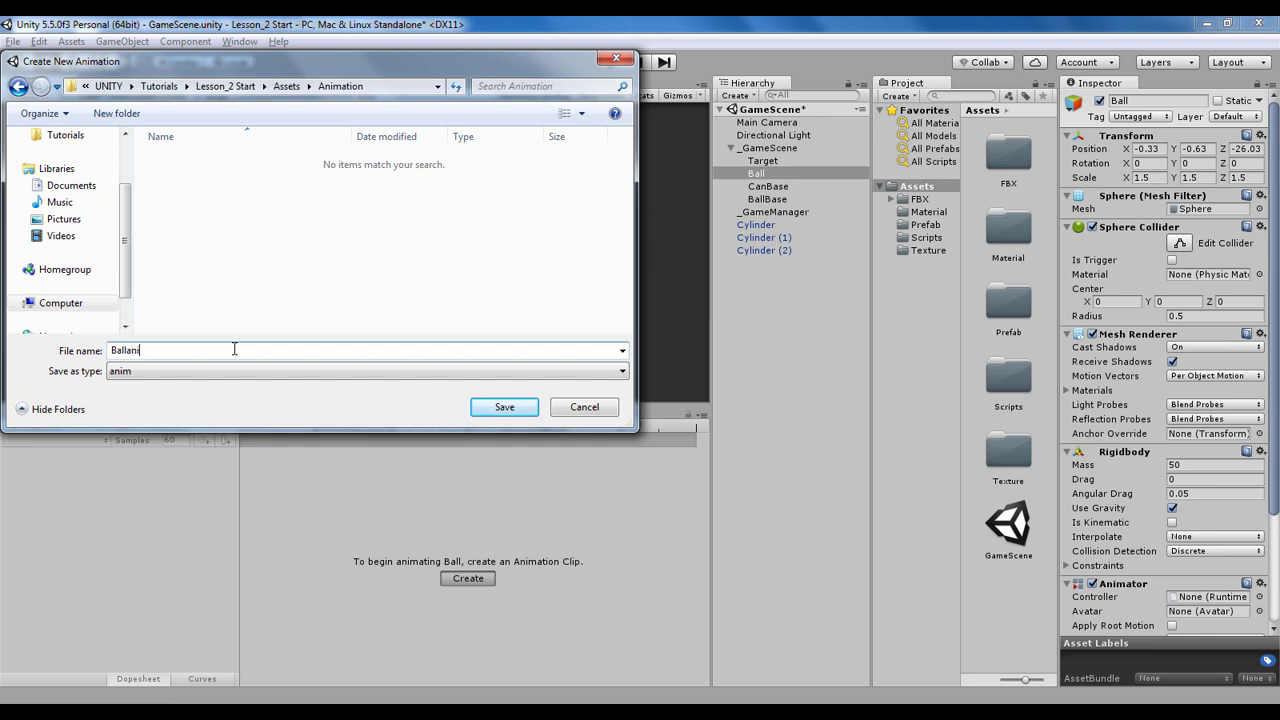
key("Return")
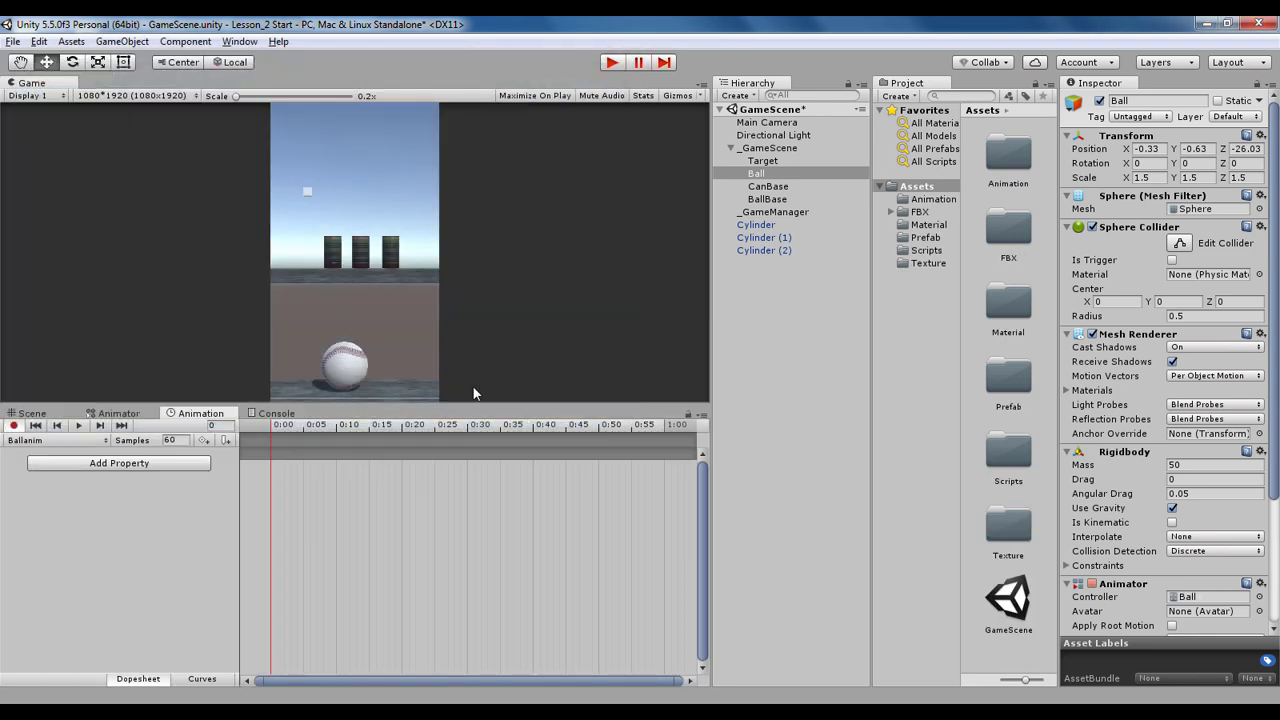
Add the Ball's Transform Position and Rotation properties to the Ballanim clip
left_click(193, 463)
left_click(222, 464)
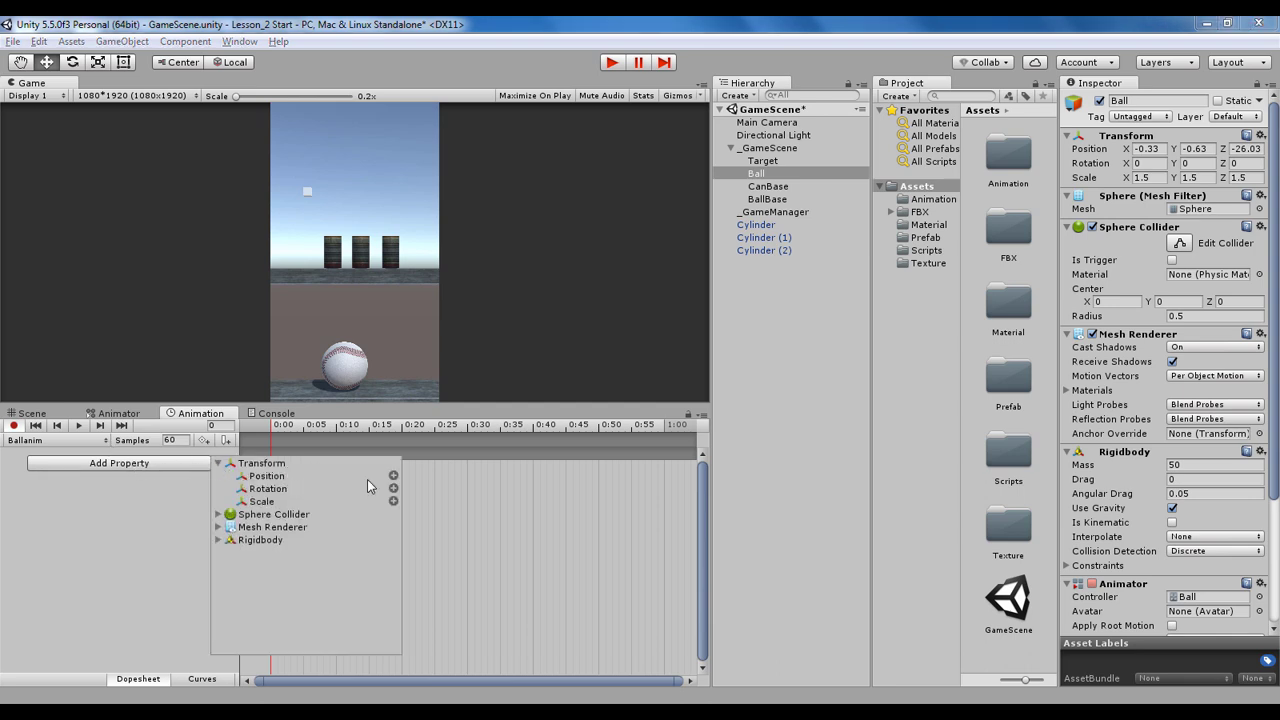
left_click(394, 477)
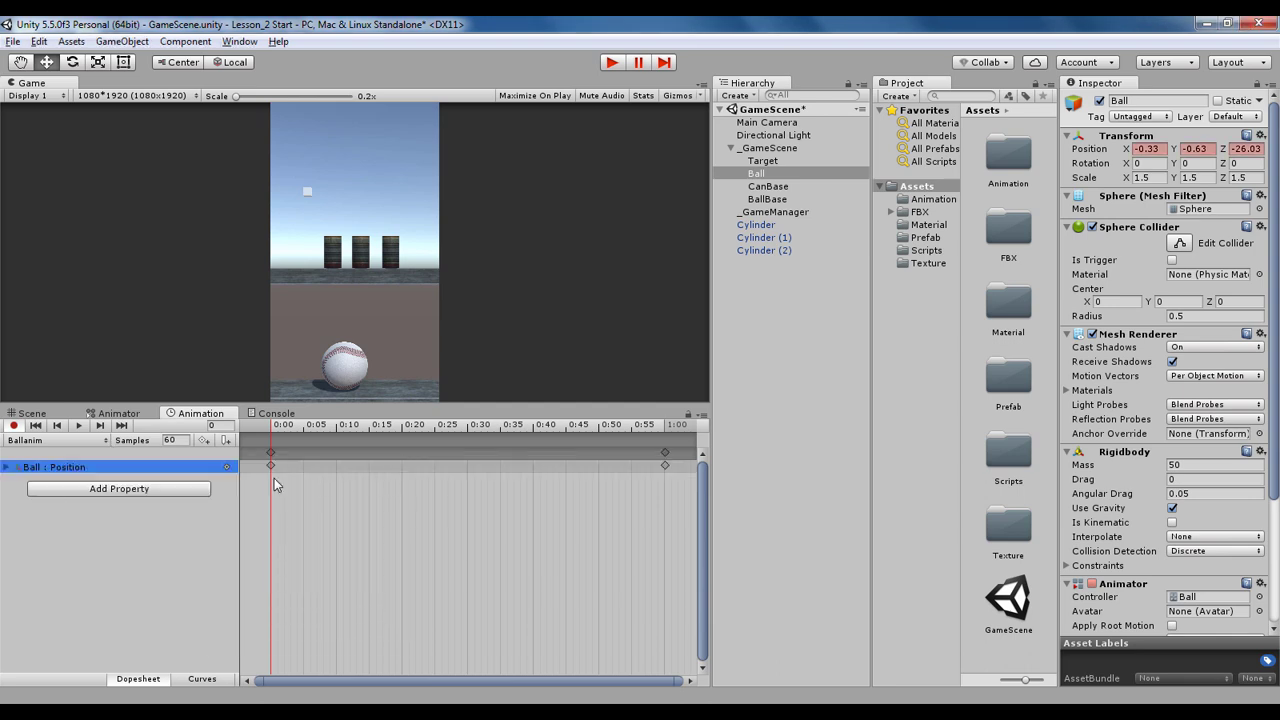
left_click(192, 490)
left_click(222, 489)
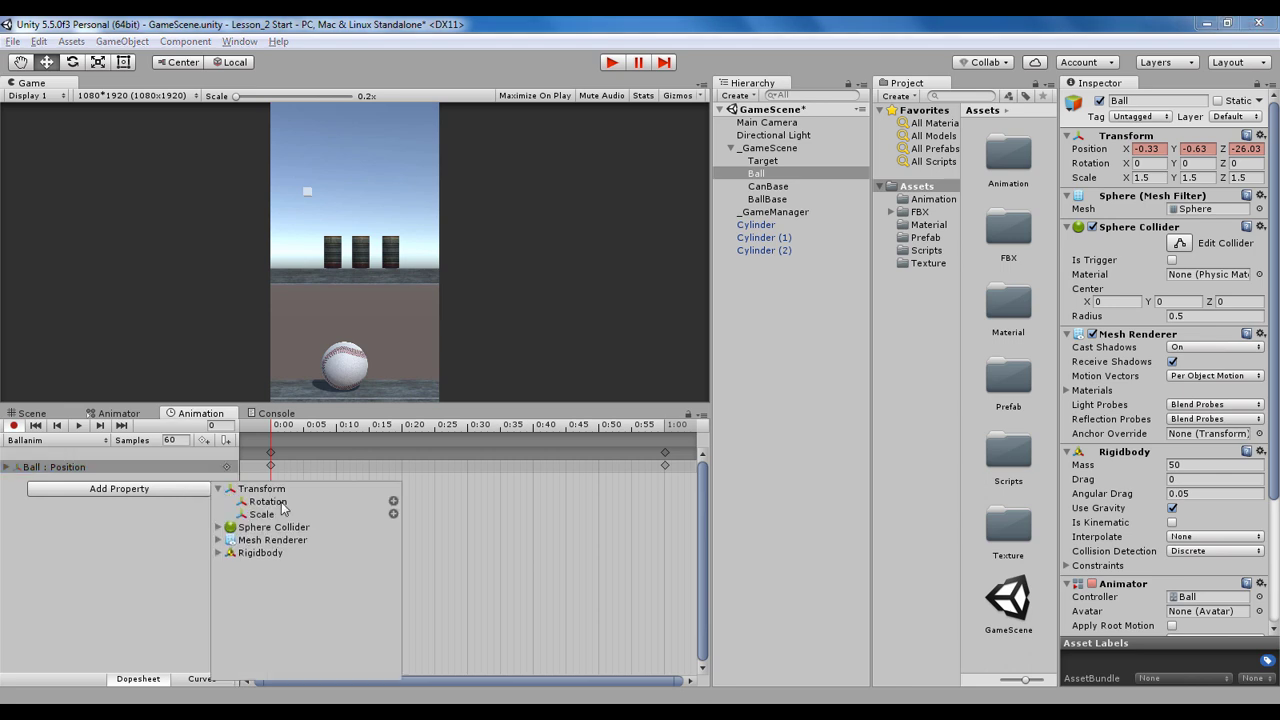
left_click(385, 503)
At frame 0, key the Ball's starting position by moving it along X to about -6.01
left_click_drag(284, 429, 271, 471)
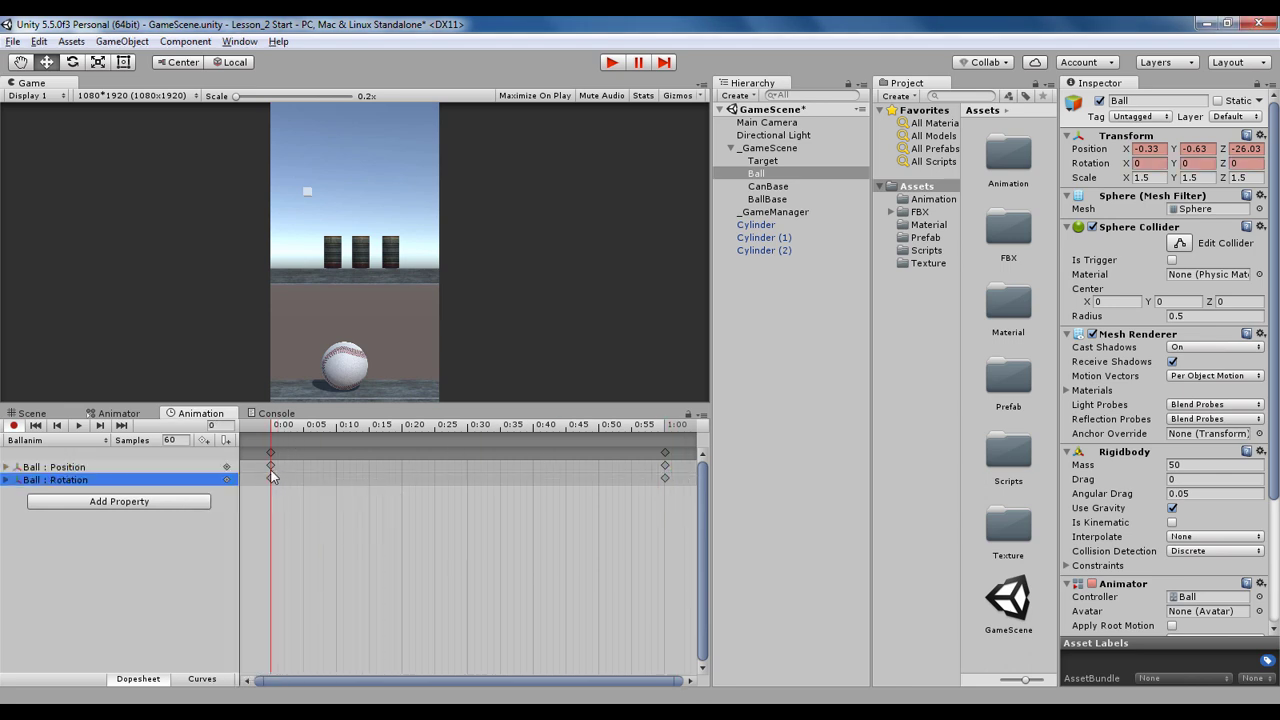
left_click(33, 413)
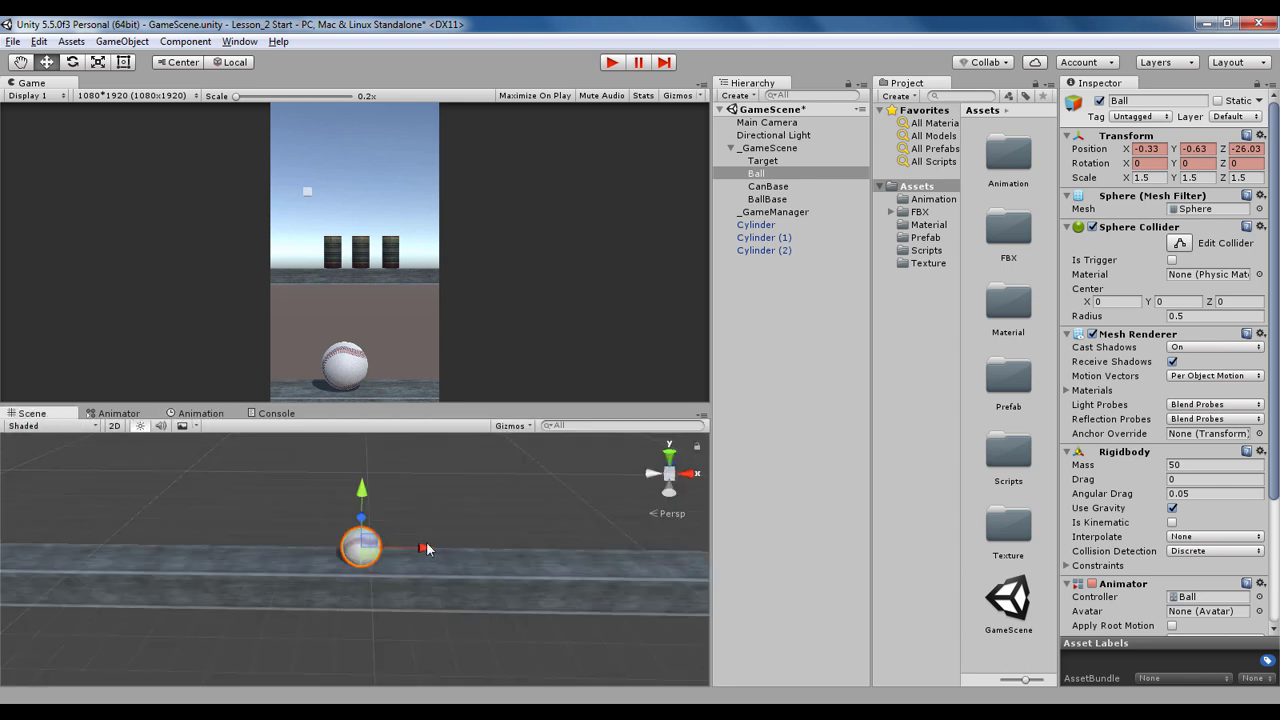
left_click_drag(426, 549, 282, 547)
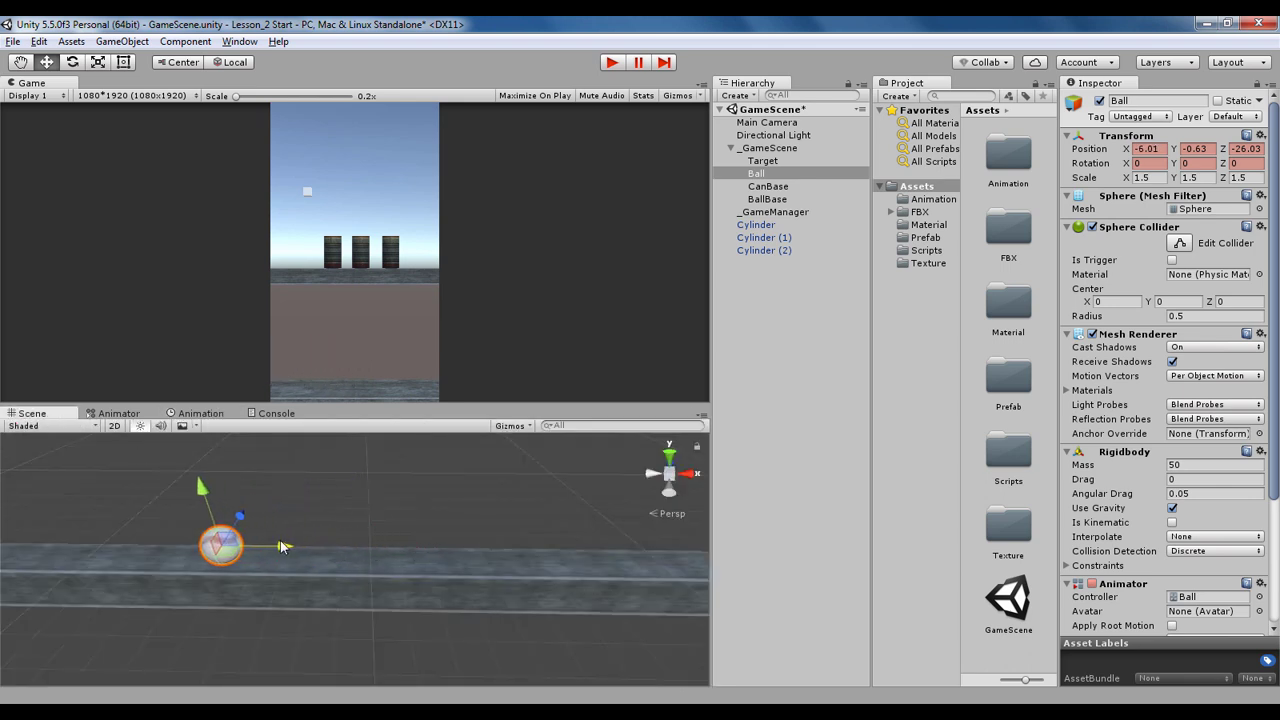
Play back the Ballanim clip and scrub through its timeline to check the Ball's movement
left_click(208, 414)
left_click(80, 425)
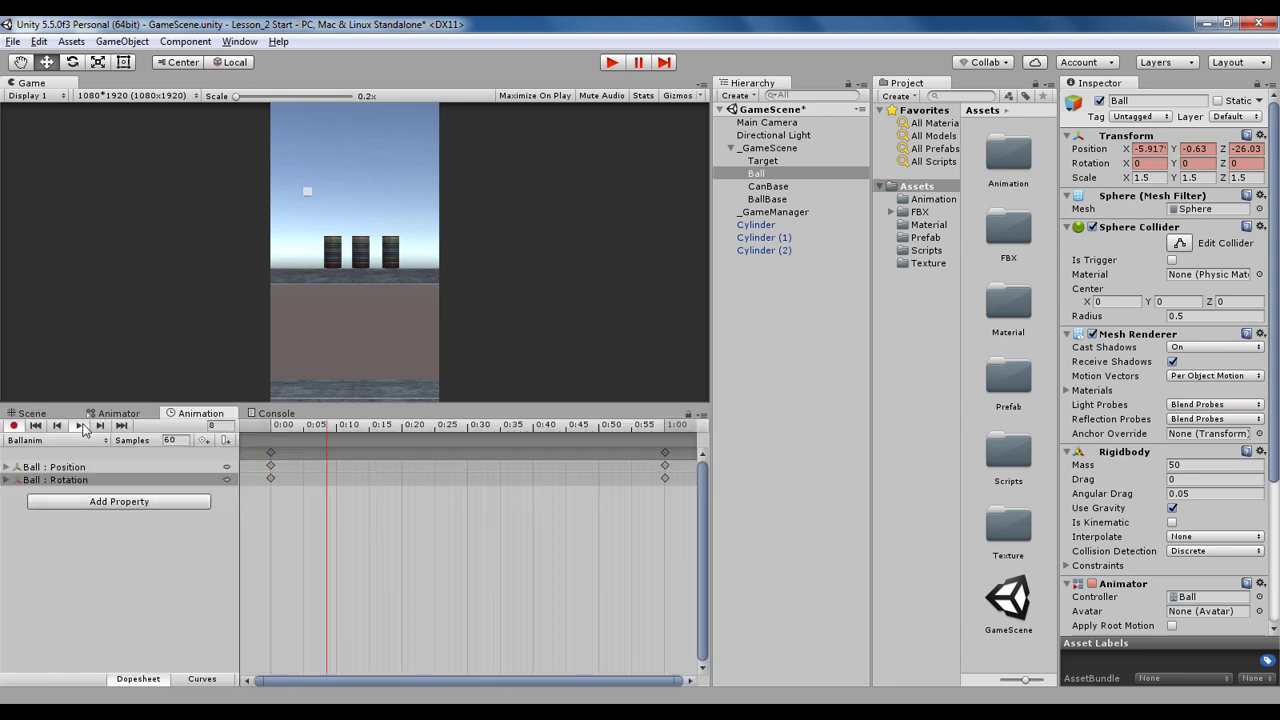
left_click(415, 455)
left_click(541, 466)
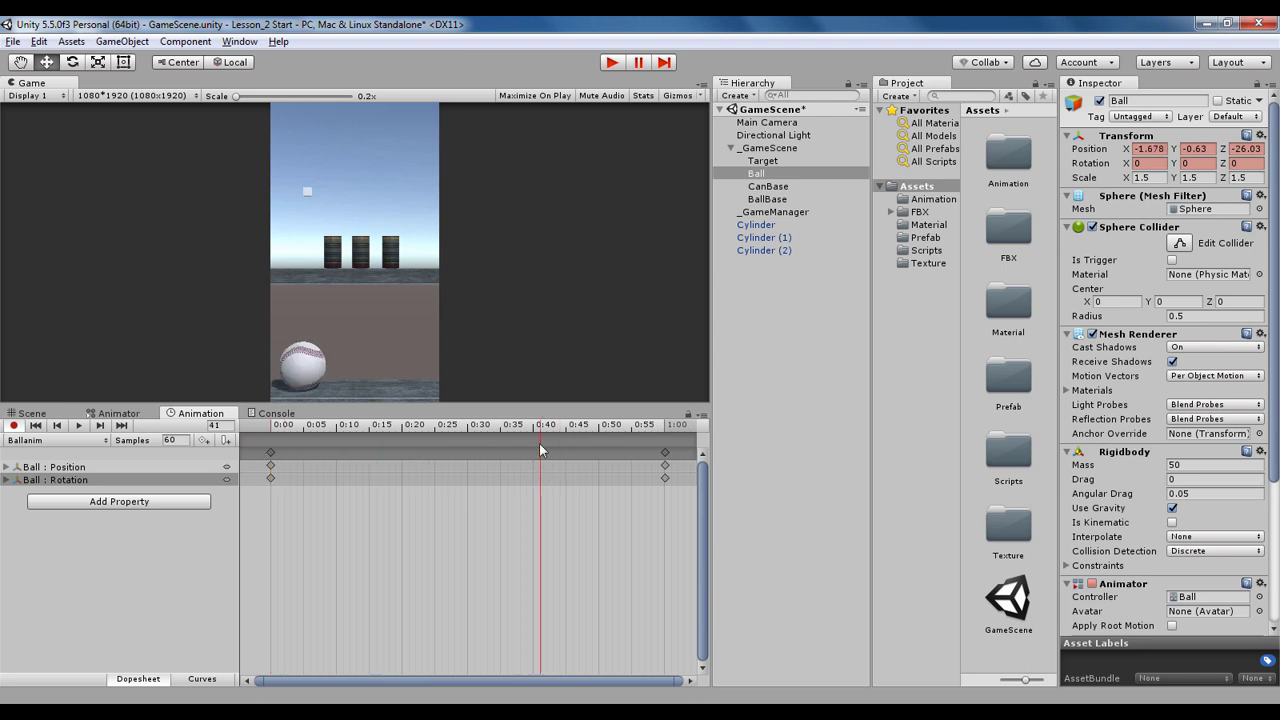
Set the Ball's Z rotation to 360 at frame 0 and preview the rolling animation, ending back at frame 0
left_click_drag(285, 434, 268, 437)
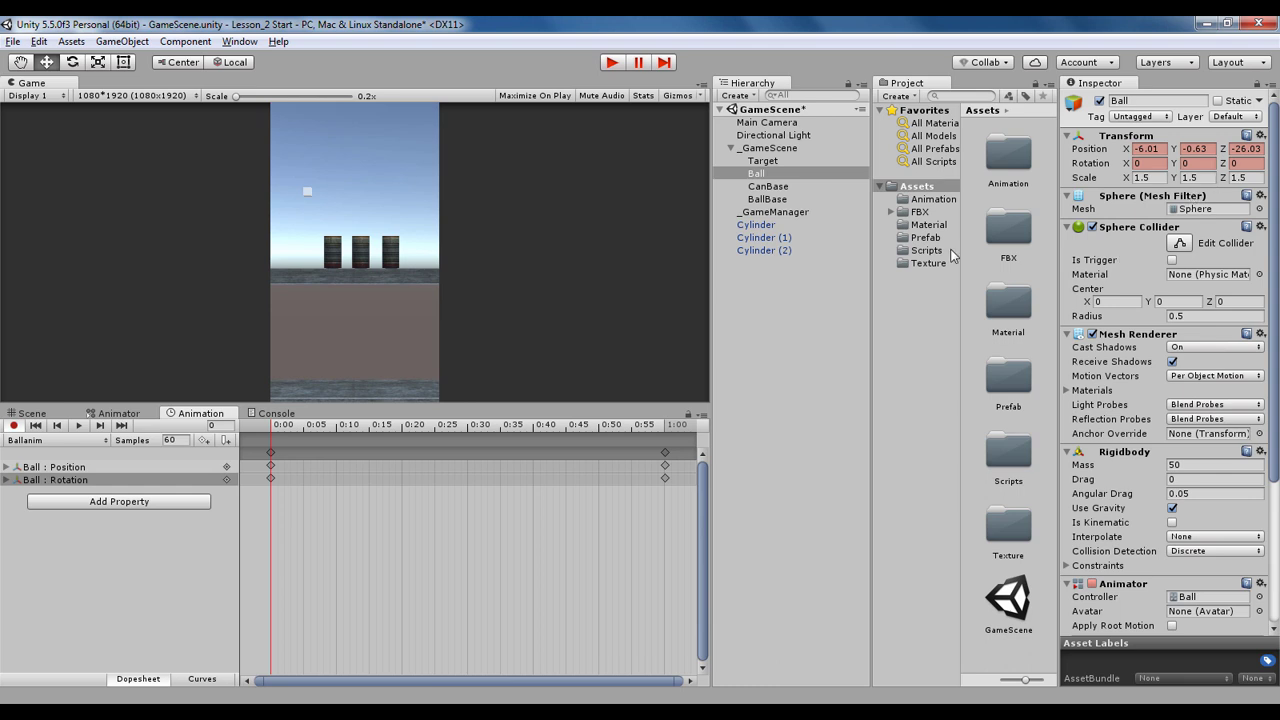
left_click(1245, 164)
left_click(80, 426)
left_click(82, 426)
scroll(340, 464, "down", 10)
left_click_drag(285, 436, 258, 435)
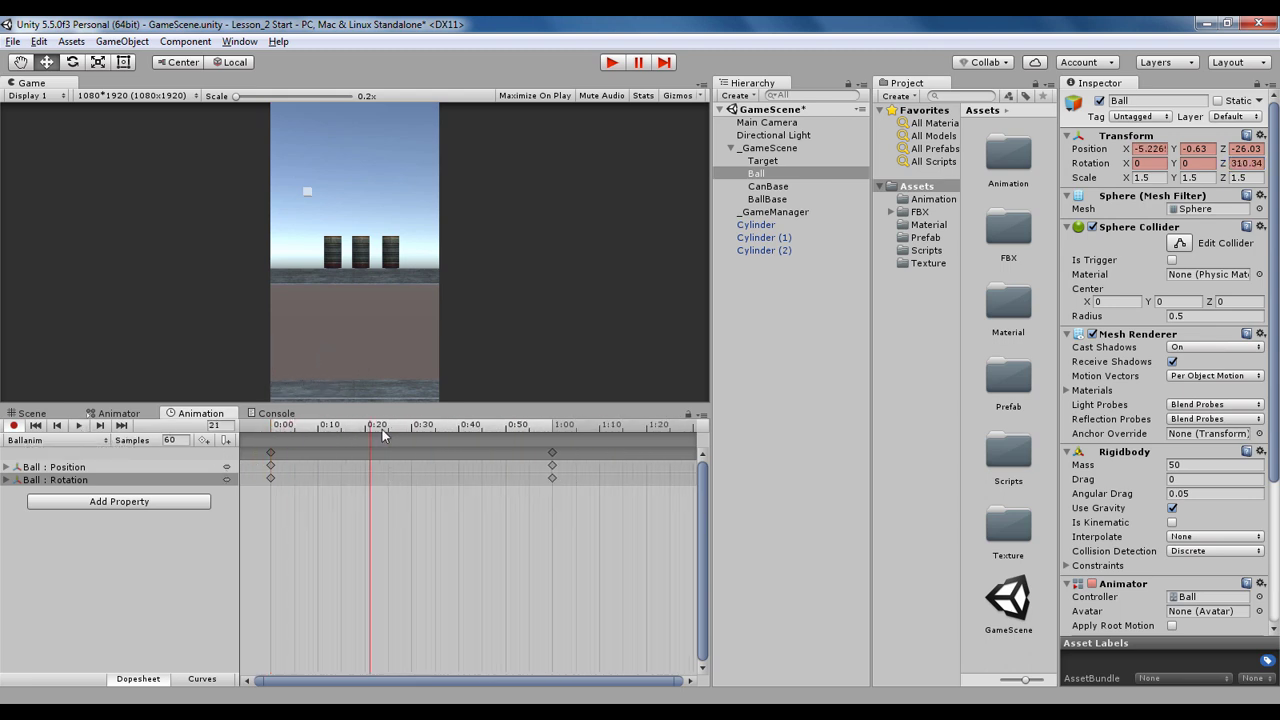
left_click_drag(386, 430, 243, 479)
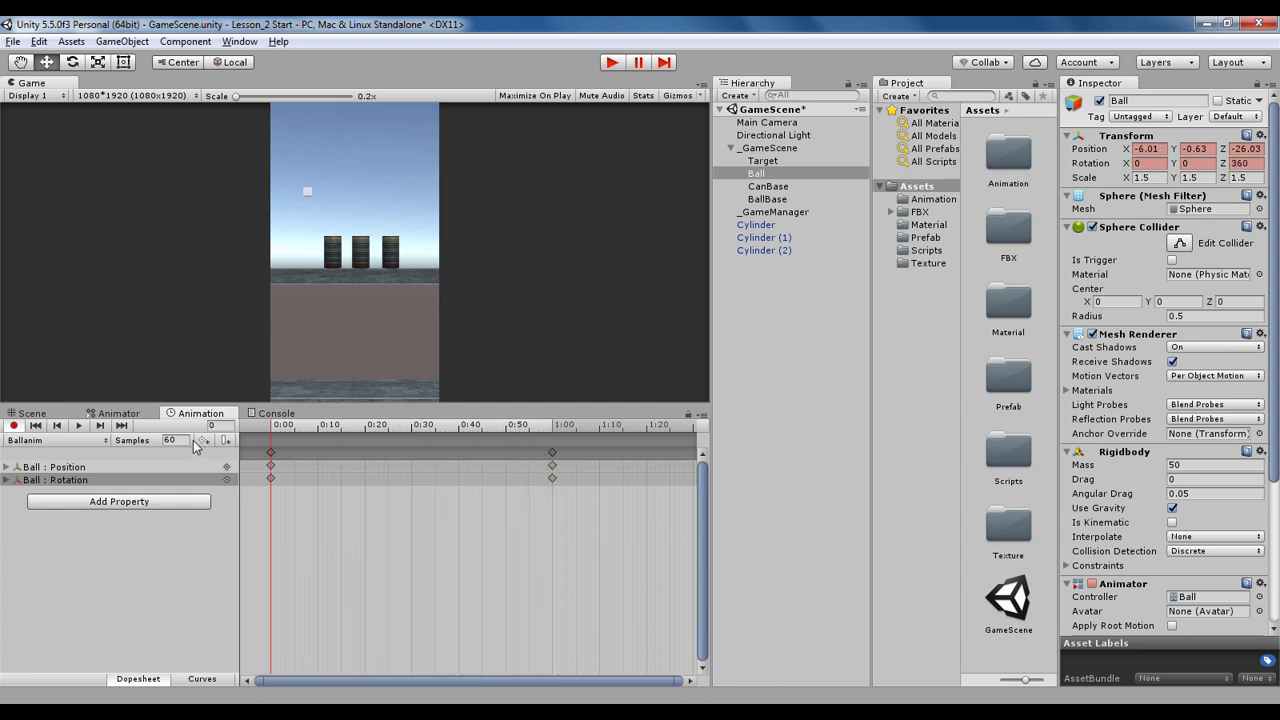
Set the Ballanim clip's sample rate to 30 and preview the slower Ball animation
type("30")
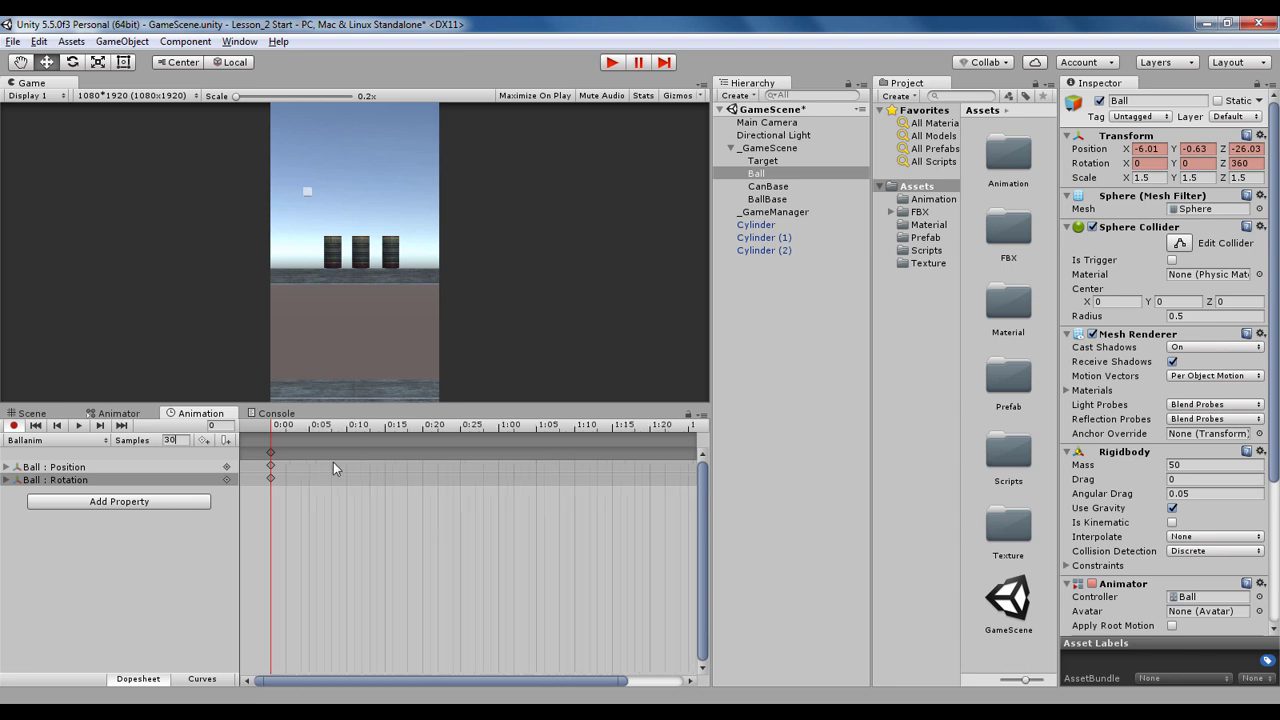
scroll(333, 459, "down", 4)
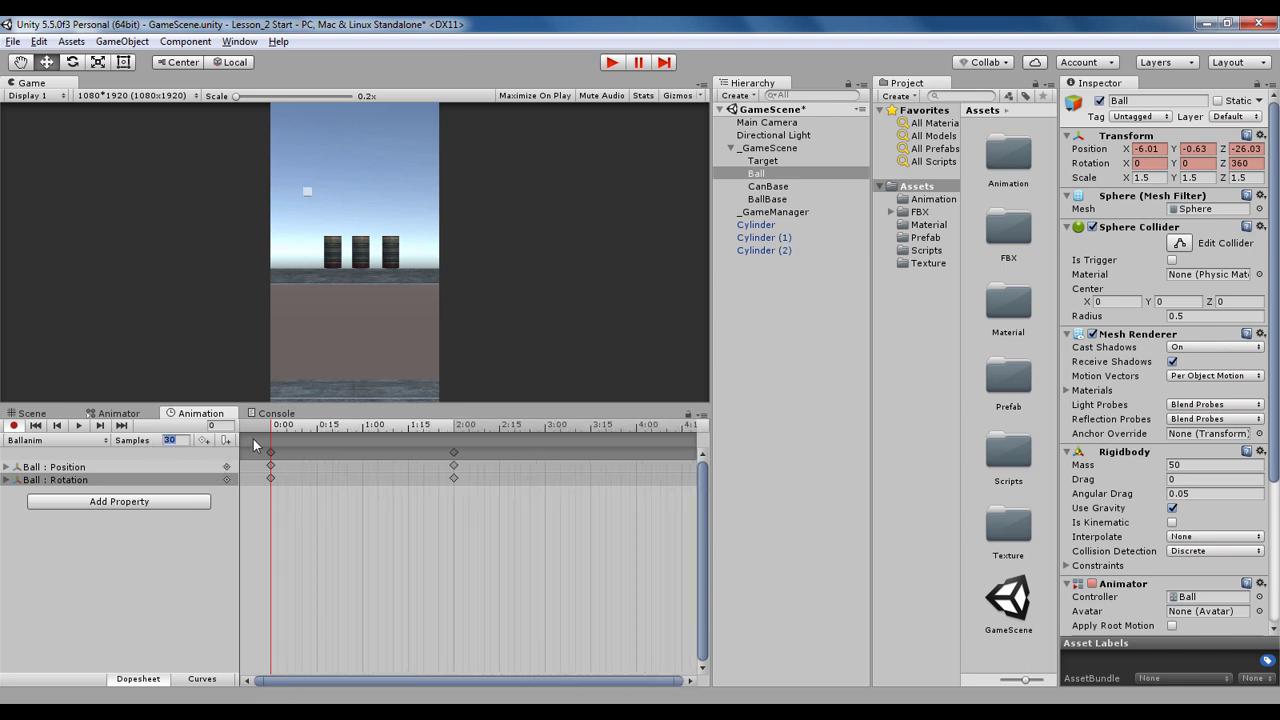
scroll(264, 443, "down", 1)
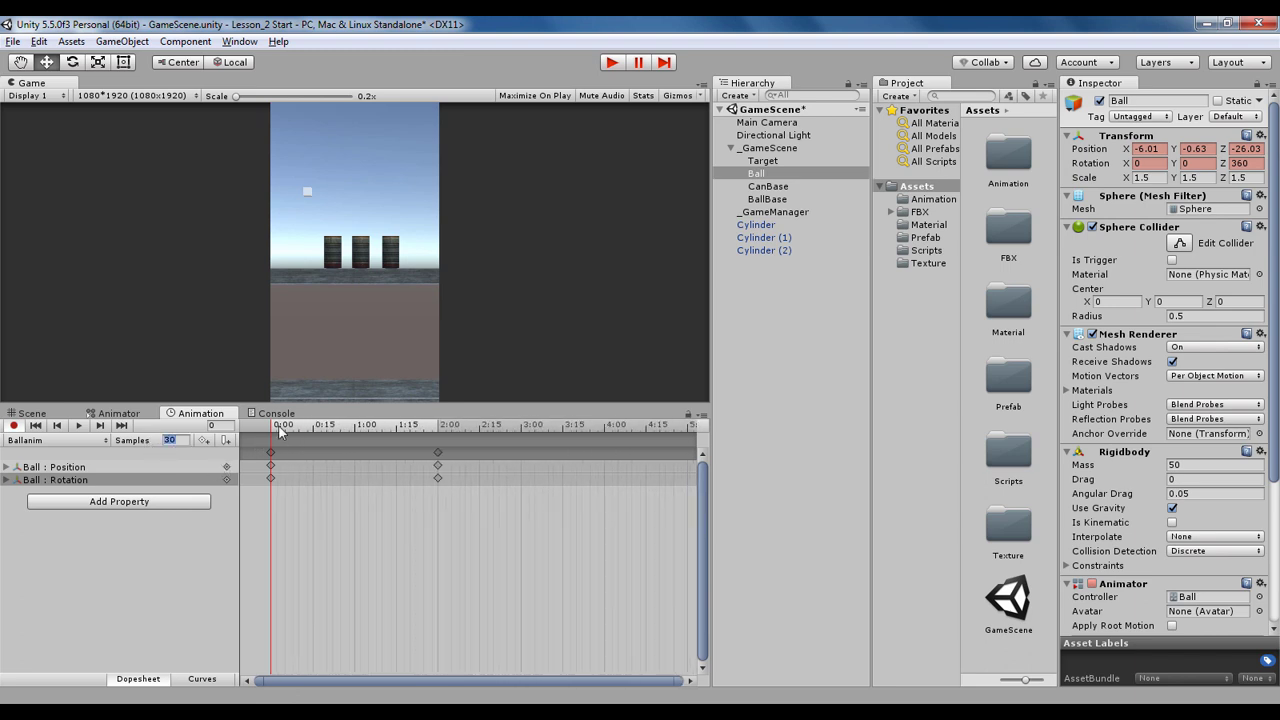
left_click(78, 426)
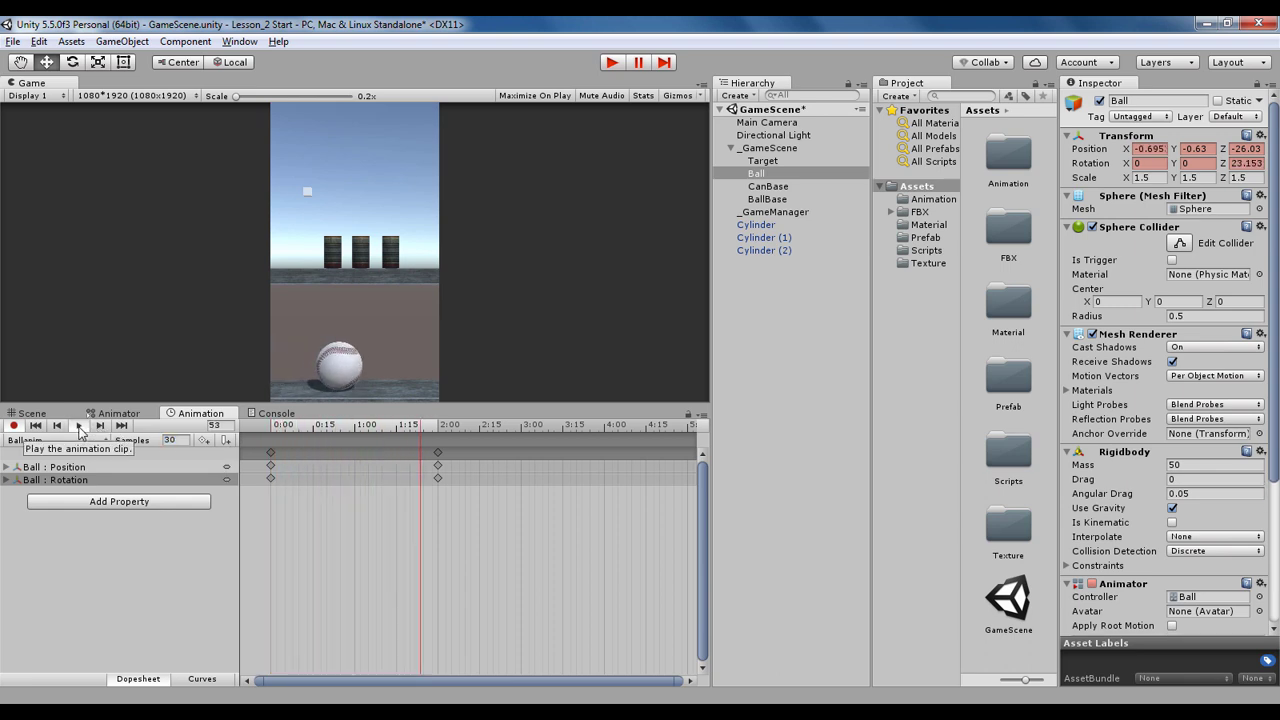
left_click(80, 428)
Paste a copy of the final Position and Rotation keyframes at 2:15, preview the clip, and end animation recording
left_click_drag(321, 427, 258, 444)
left_click(436, 451)
key("ctrl+v")
left_click(79, 426)
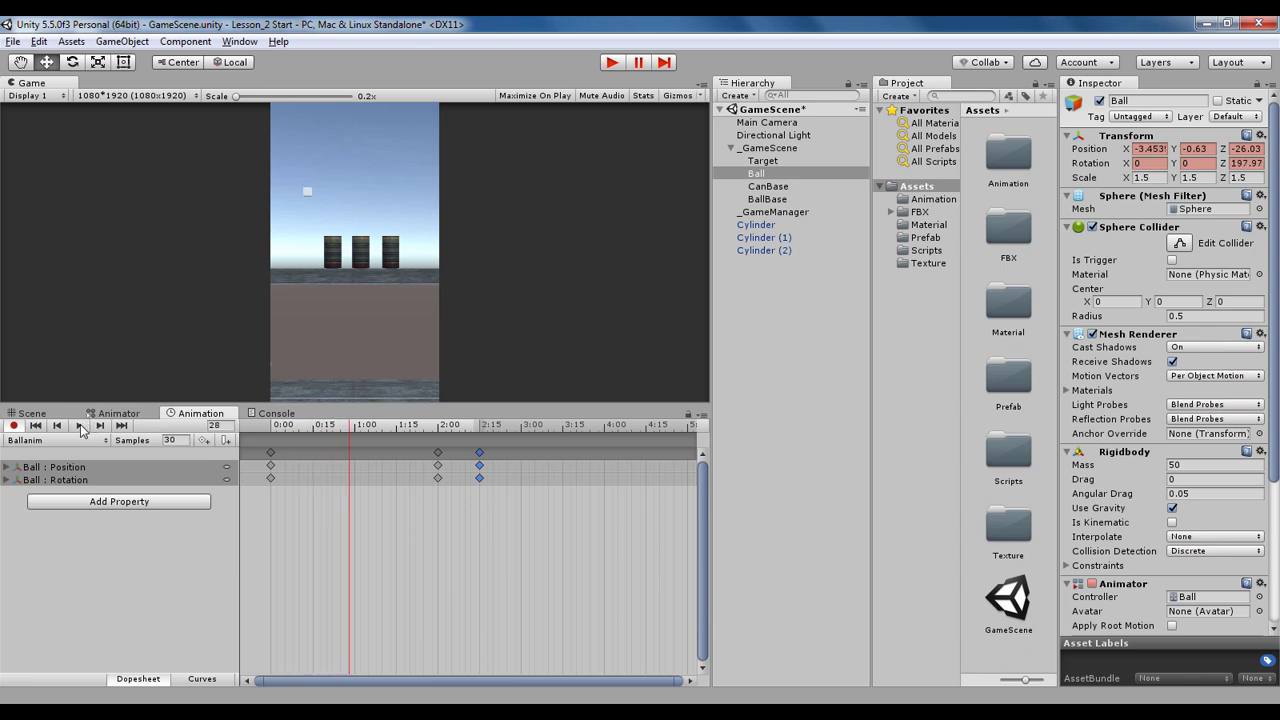
left_click(14, 425)
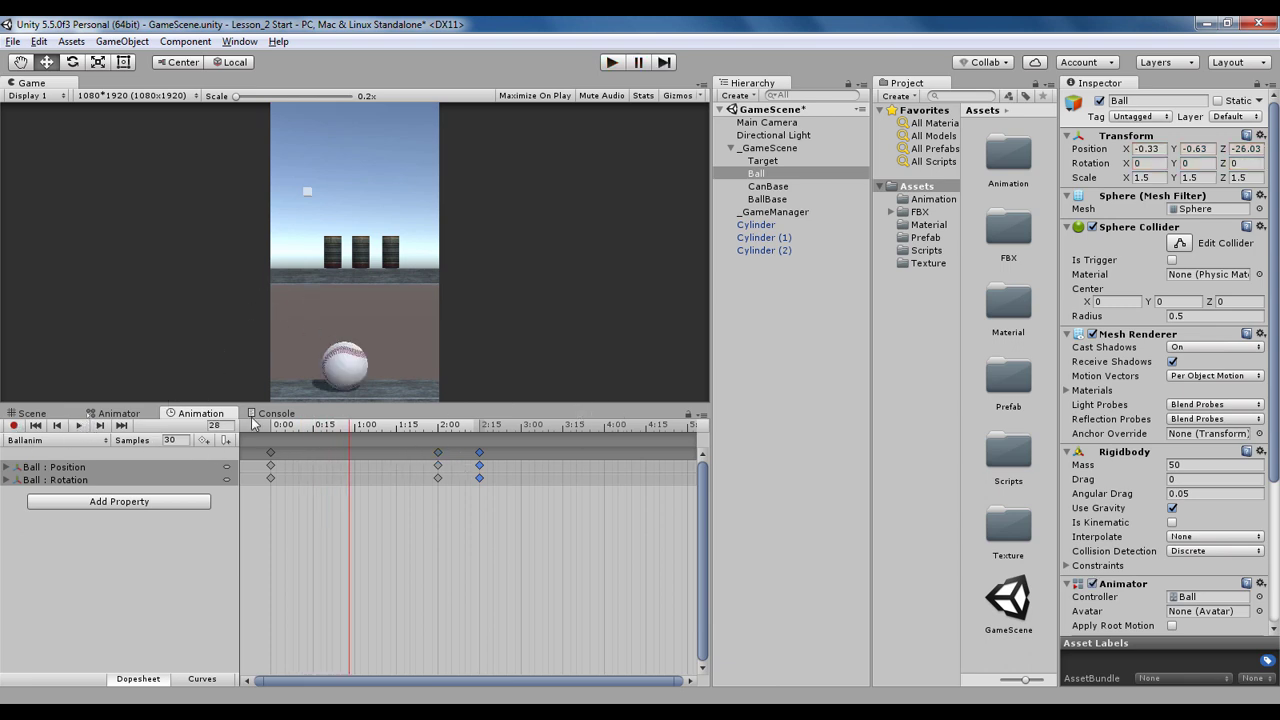
Move the Ballanim state clear of Any State in the Ball's animator graph and disable Loop Time on its clip
left_click(118, 413)
double_click(355, 516)
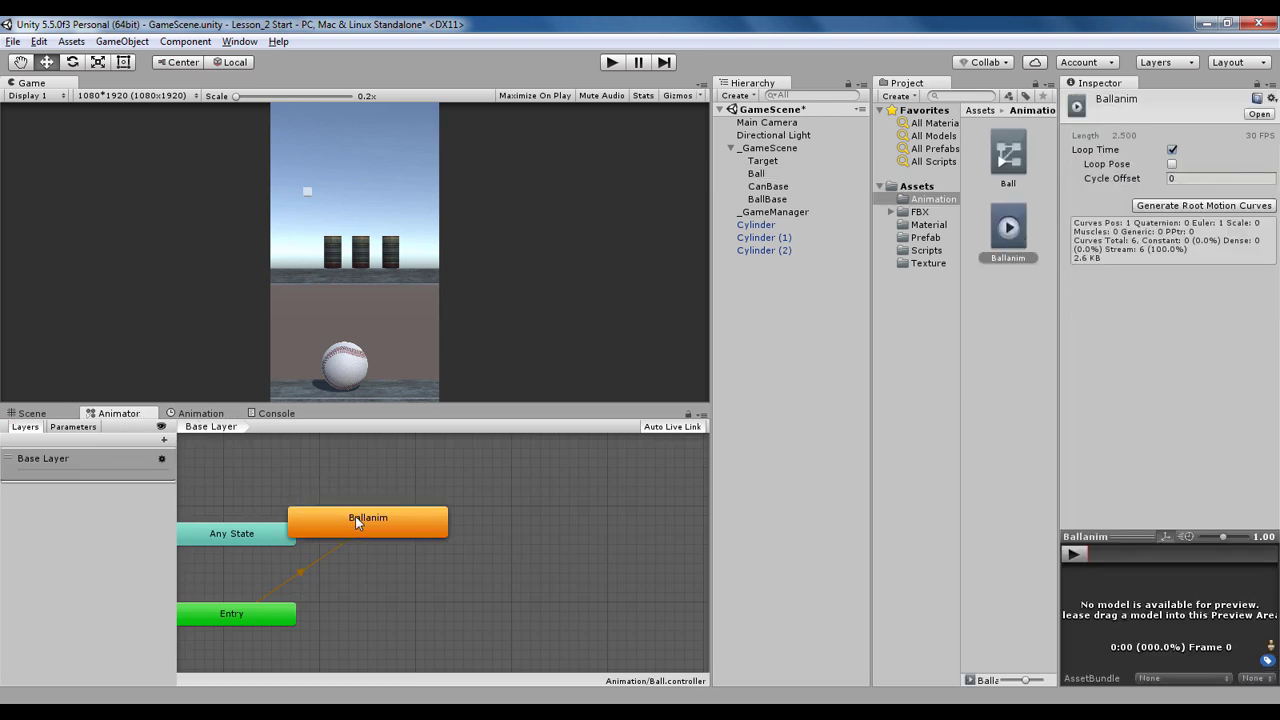
left_click_drag(393, 525, 430, 545)
double_click(405, 549)
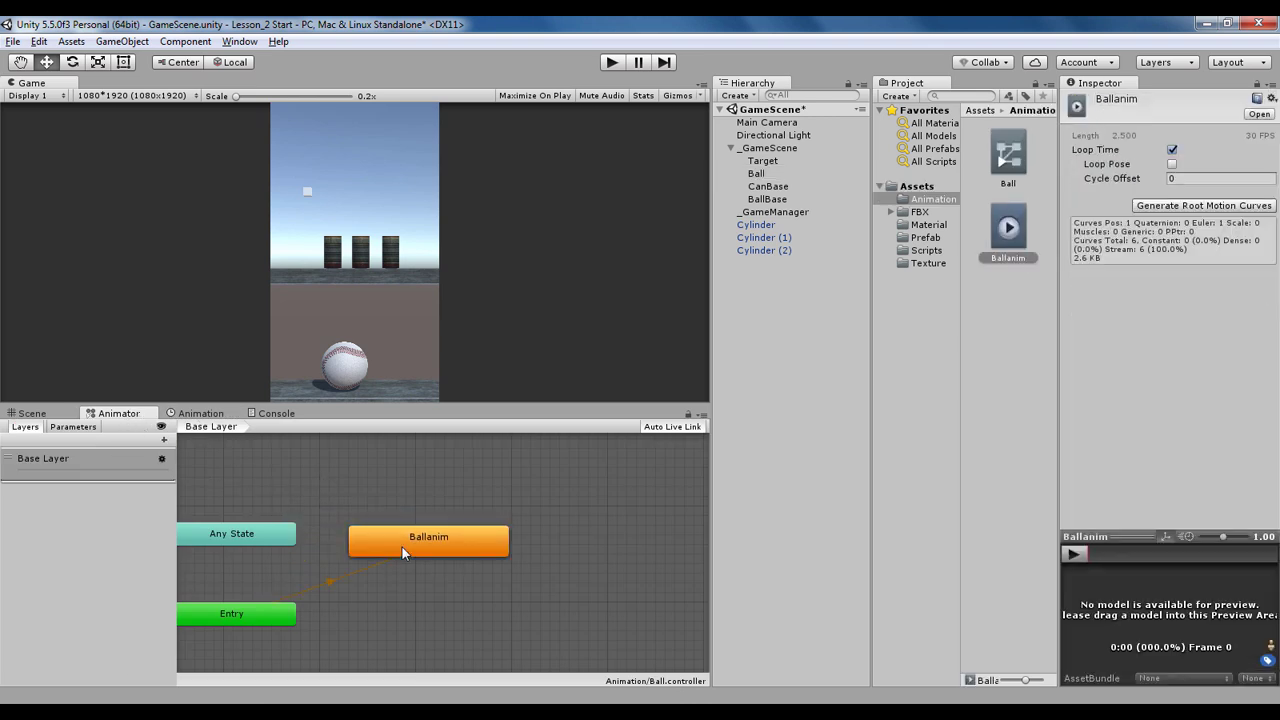
left_click(1172, 150)
Play-test the scene to check the Ball's roll-in animation without looping
left_click(32, 413)
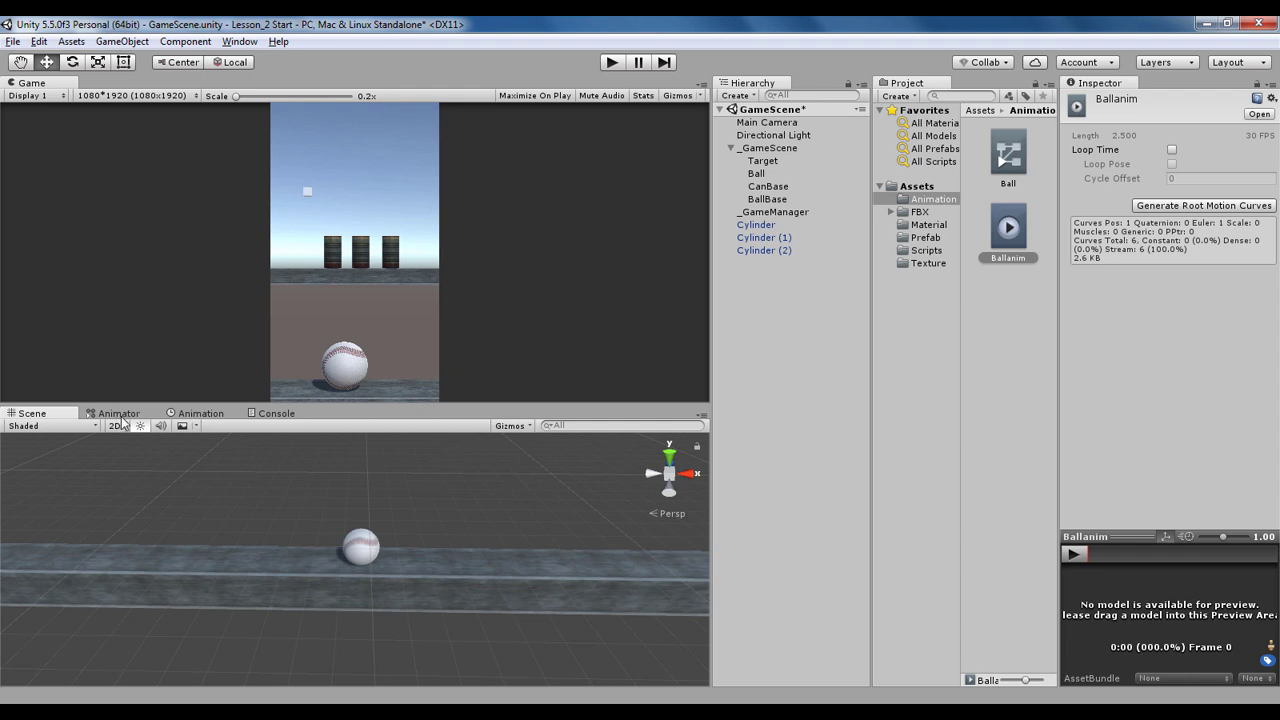
left_click(612, 62)
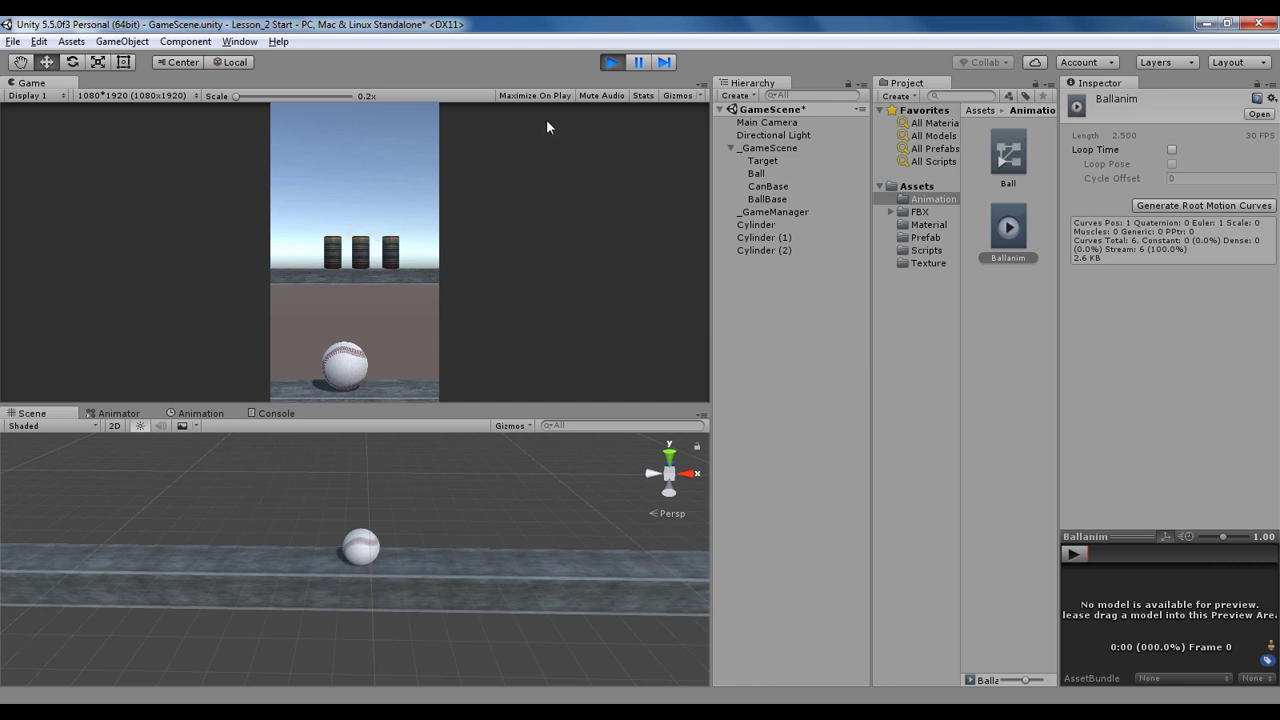
left_click(610, 63)
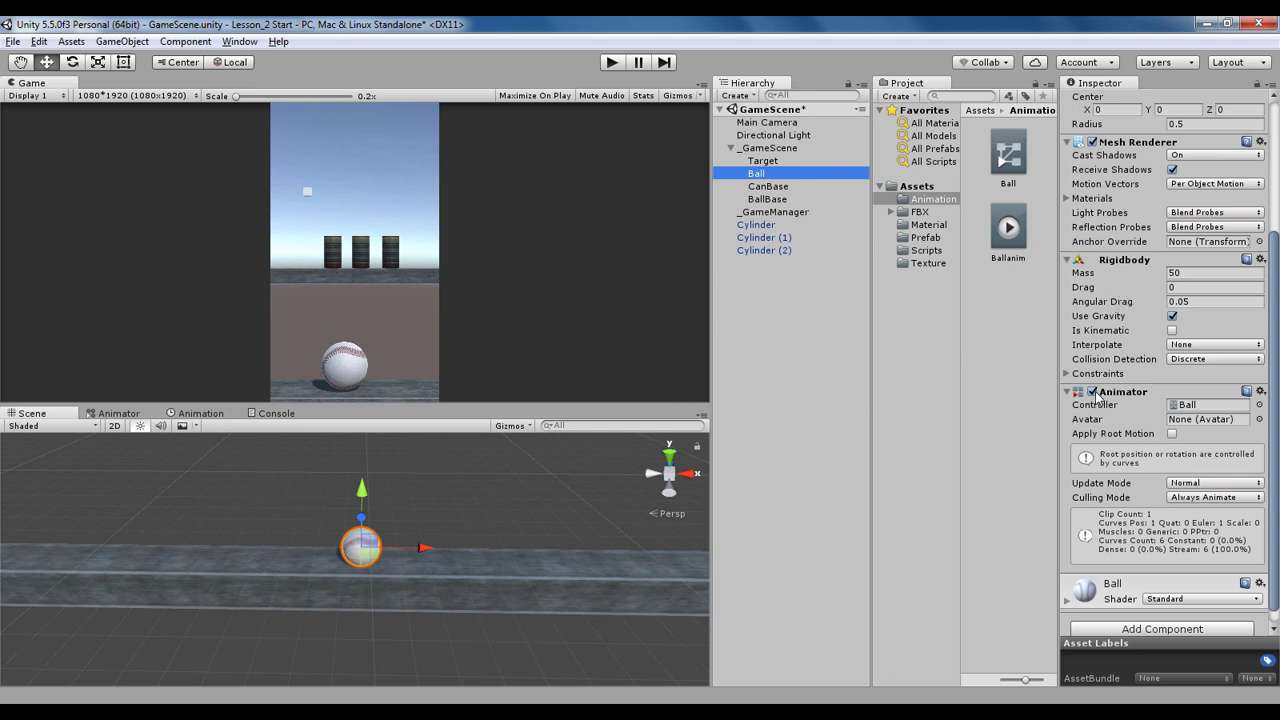
Play-test throwing the Ball at the cans with its Animator component disabled, and re-enable the Animator after stopping
left_click(1093, 392)
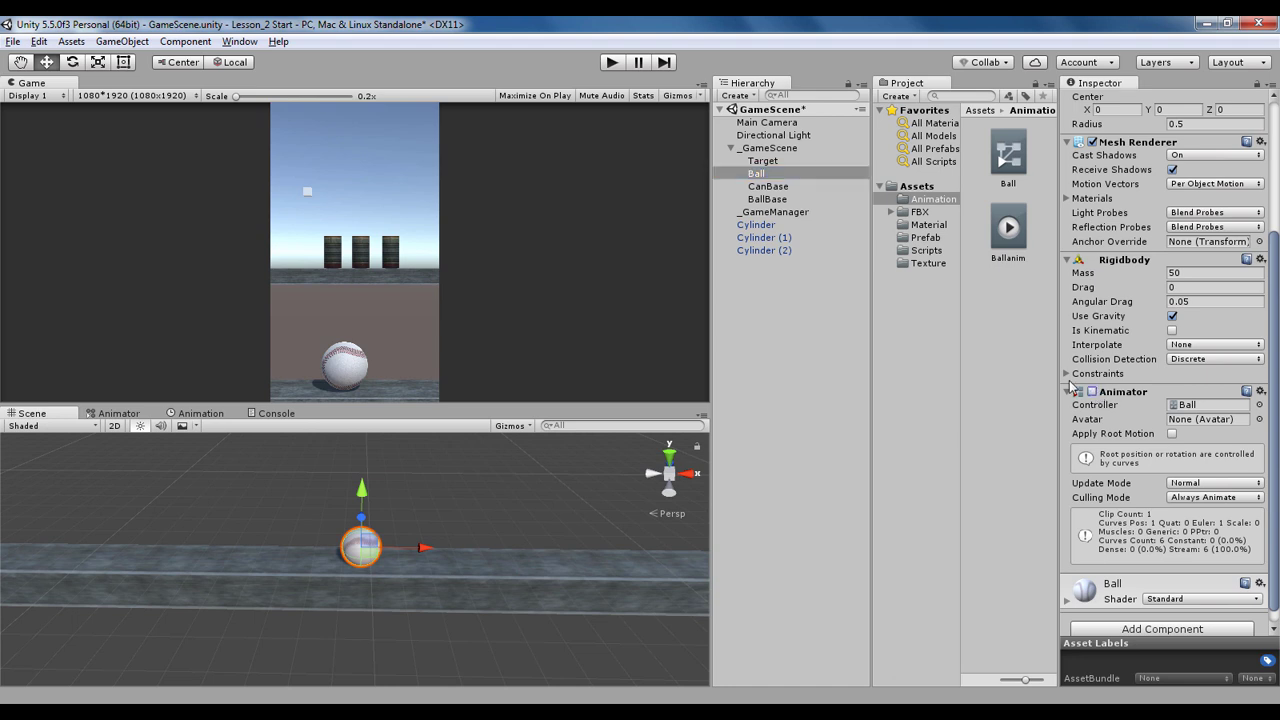
left_click(612, 62)
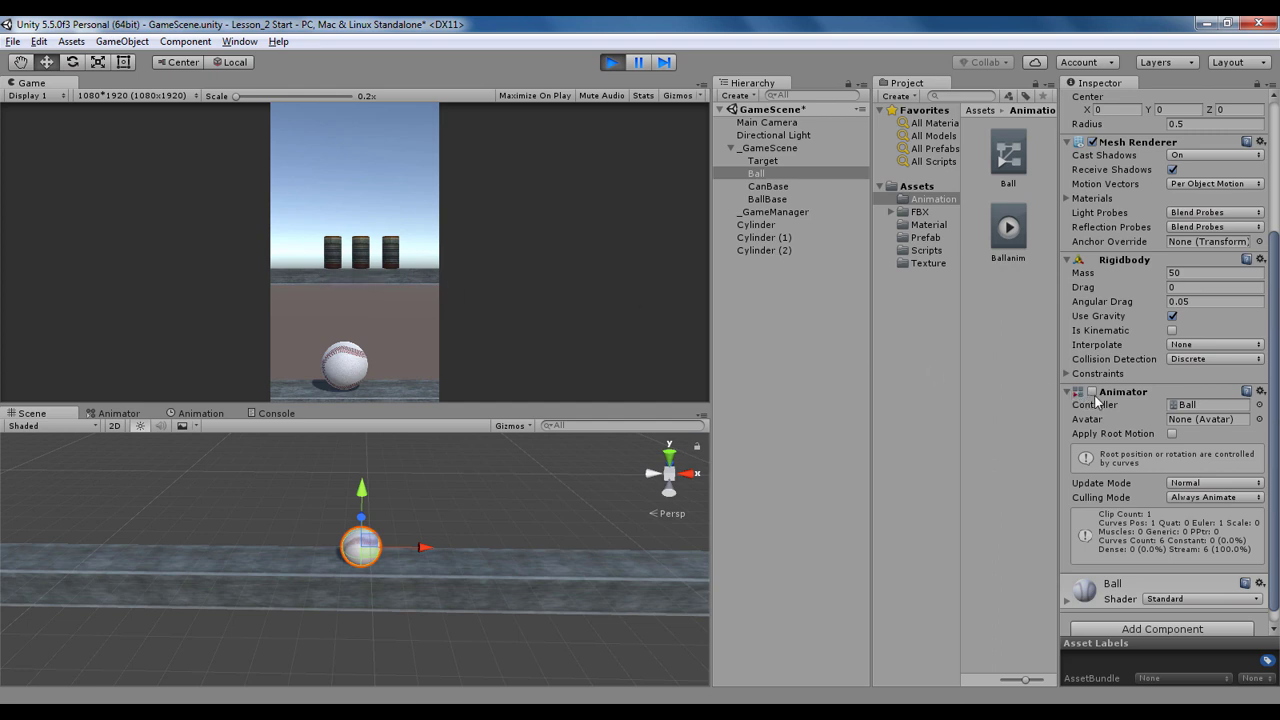
left_click(329, 246)
left_click(611, 63)
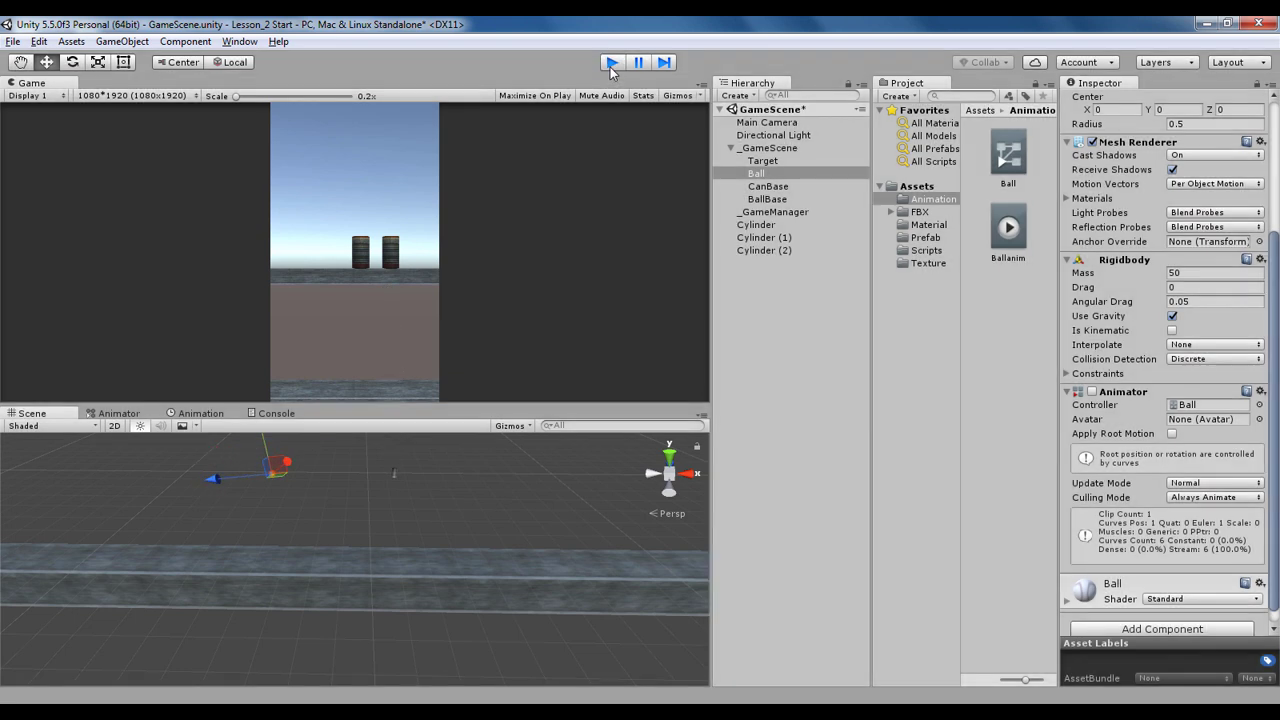
left_click(1092, 392)
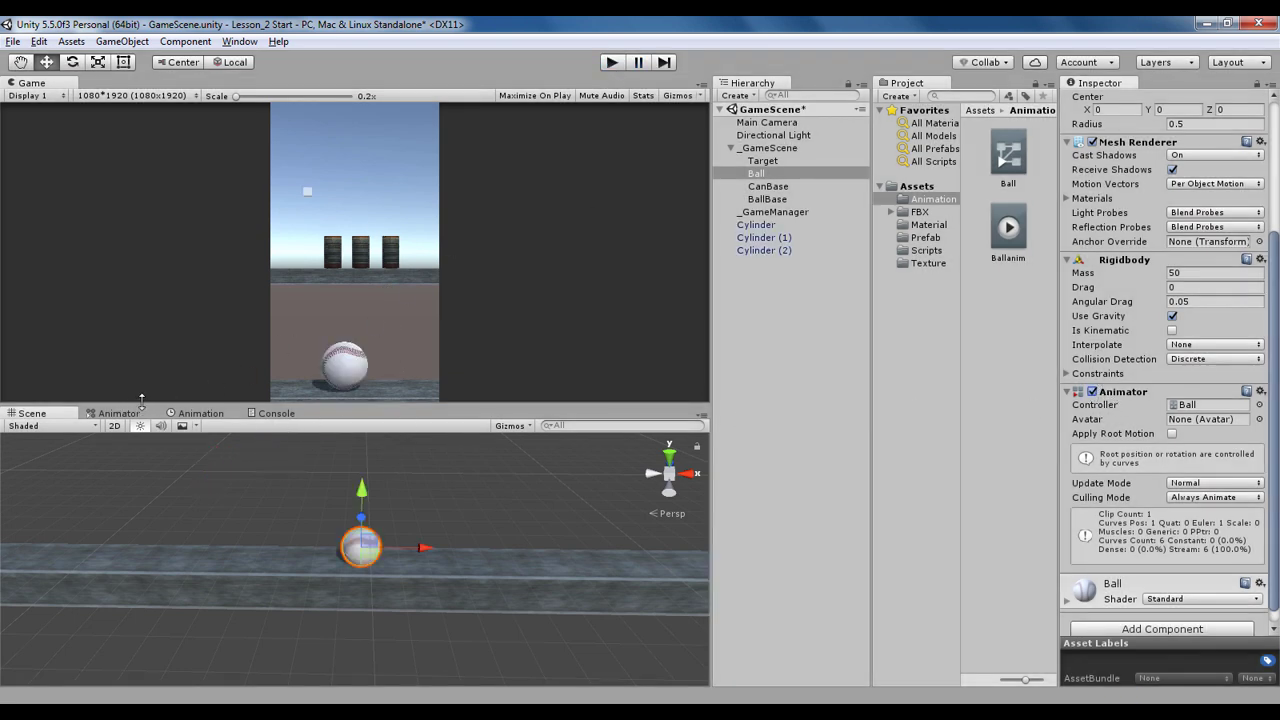
Import the Menu_BG image from the desktop's Resources folder into the Texture folder and open it for viewing
left_click_drag(394, 502, 277, 401, "alt")
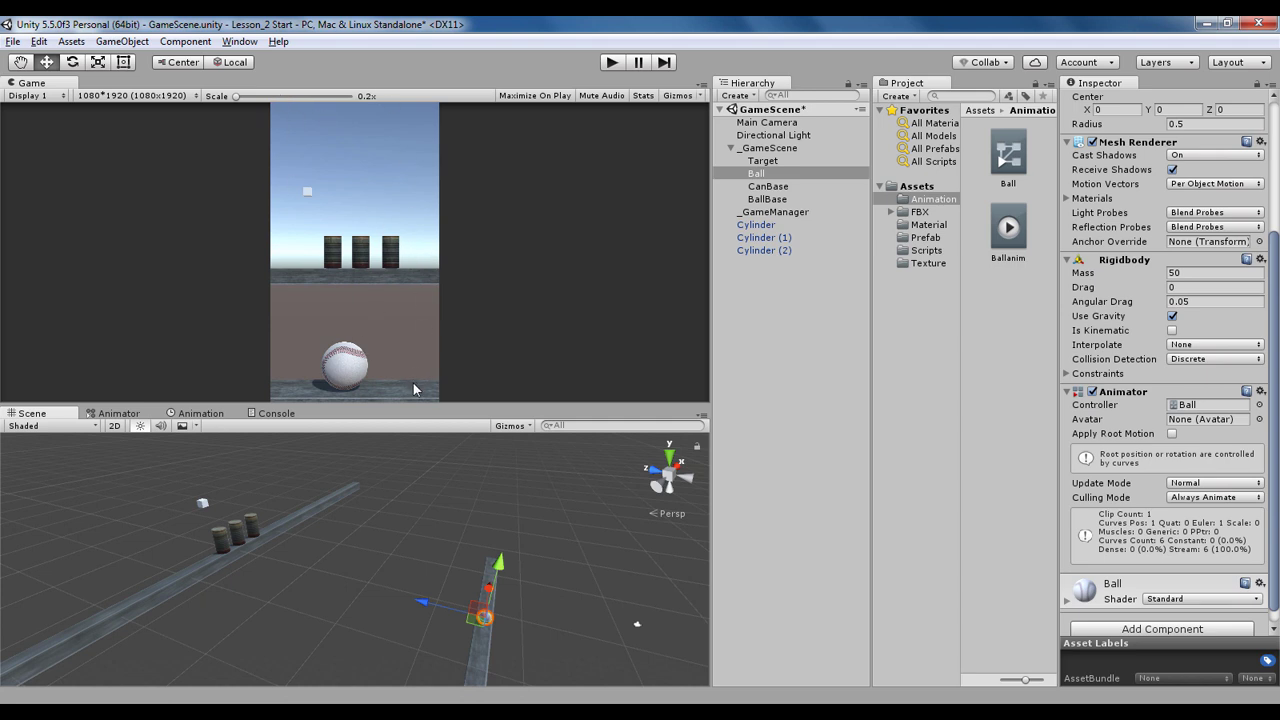
left_click_drag(411, 403, 412, 437)
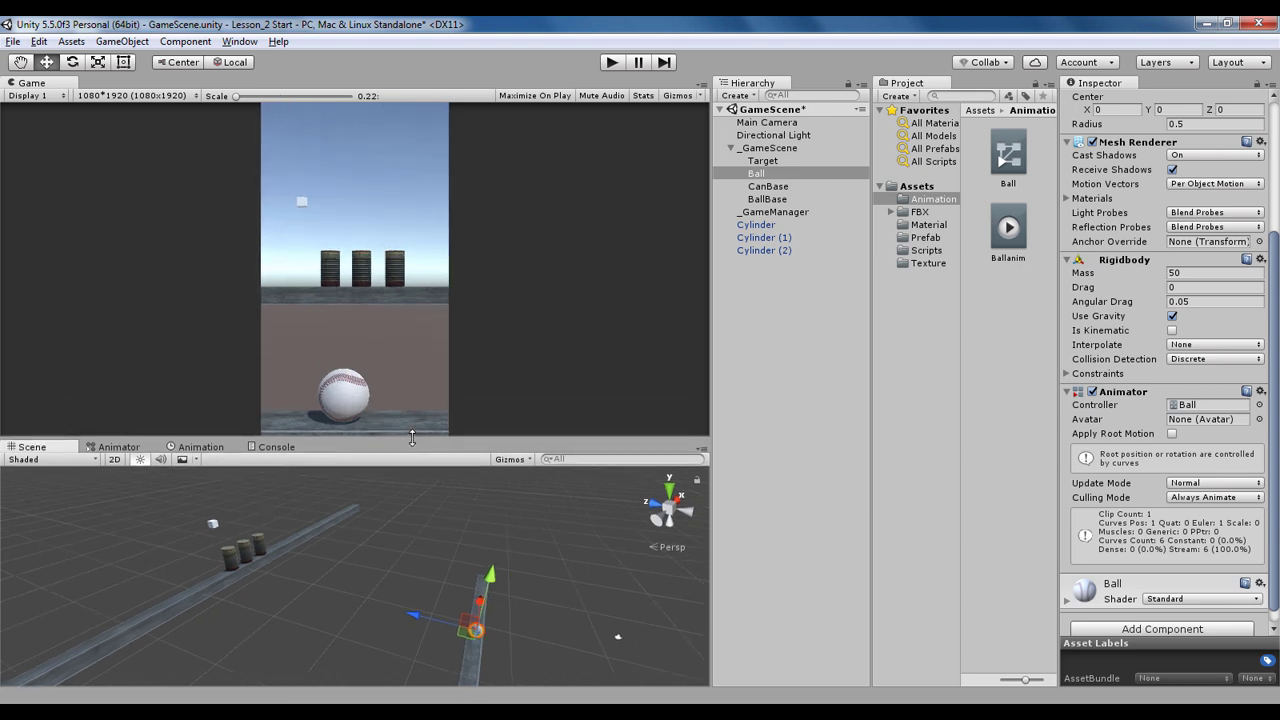
left_click(901, 301)
left_click(924, 265)
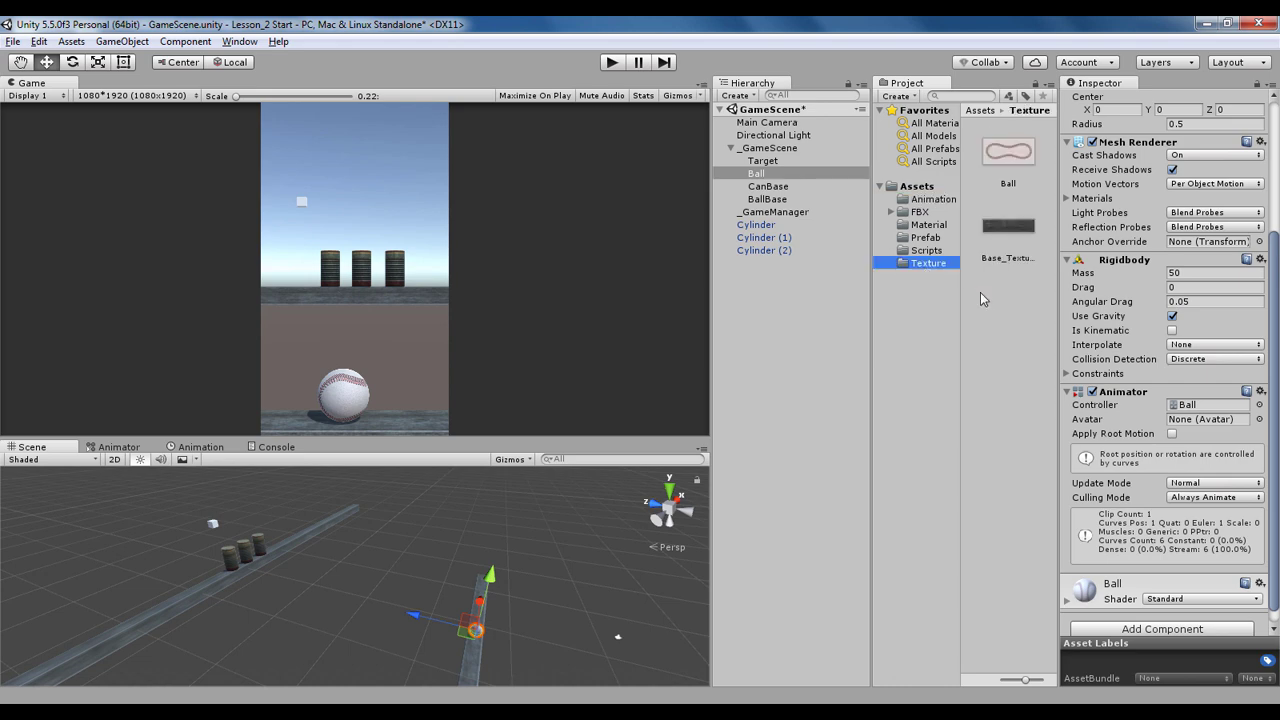
right_click(987, 291)
left_click(1036, 403)
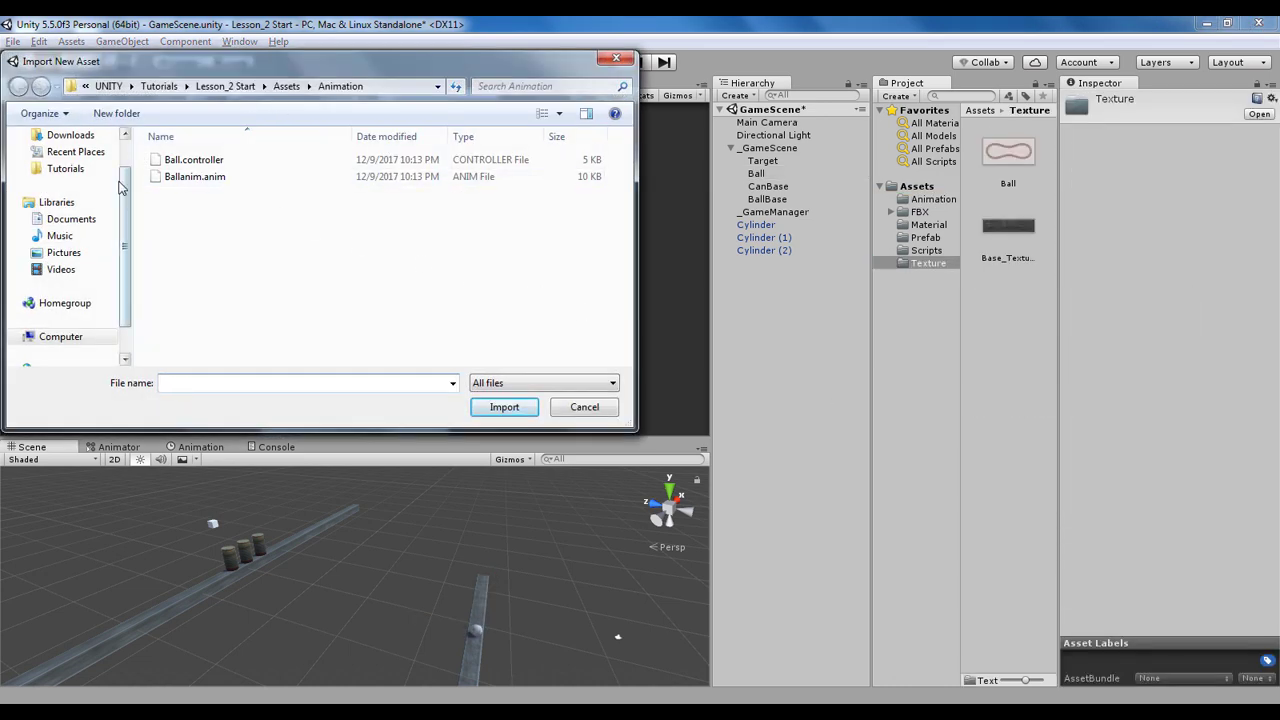
scroll(95, 165, "up", 1)
left_click(70, 159)
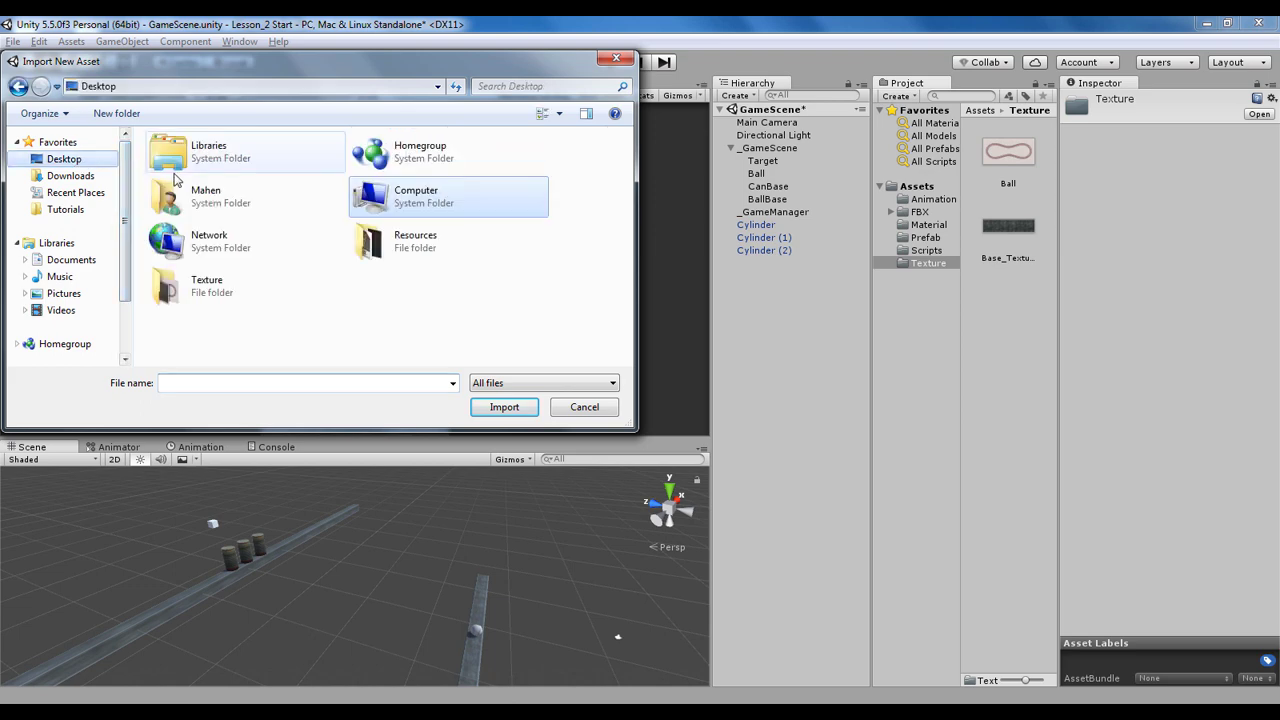
double_click(380, 242)
double_click(285, 187)
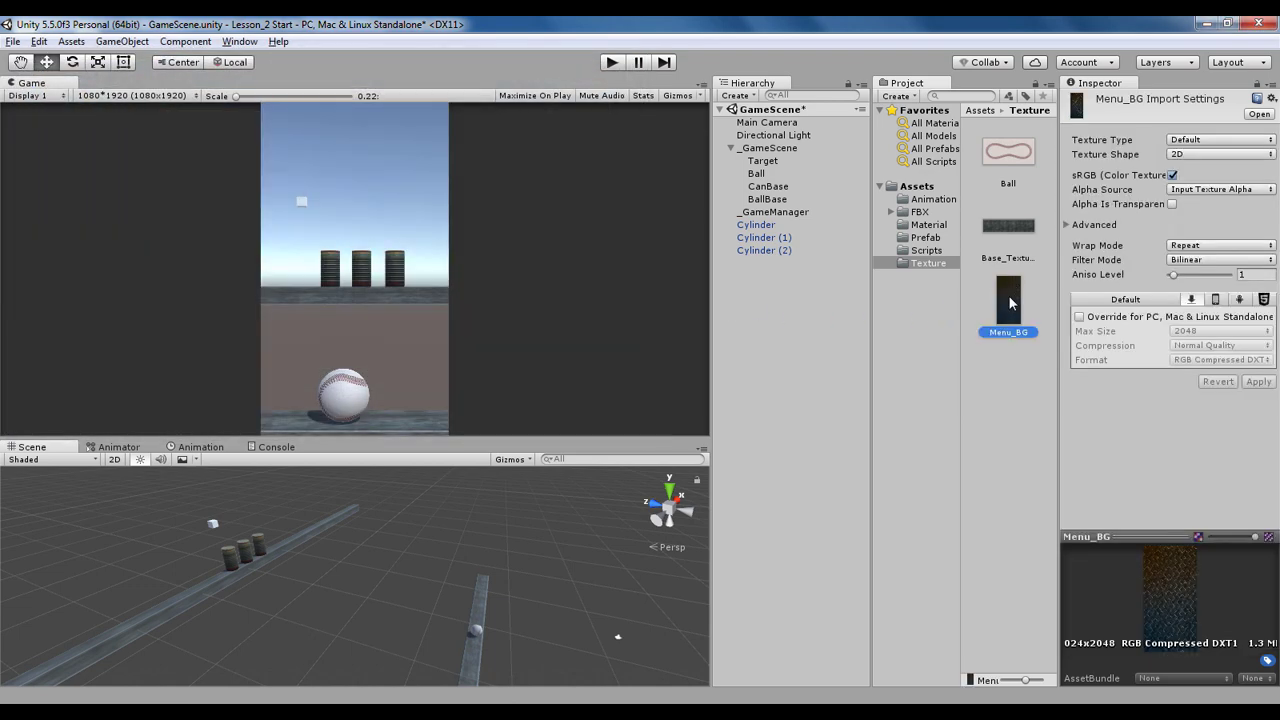
double_click(1009, 300)
Create a 3D plane in the scene and name it BG
right_click(785, 306)
mouse_move(818, 530)
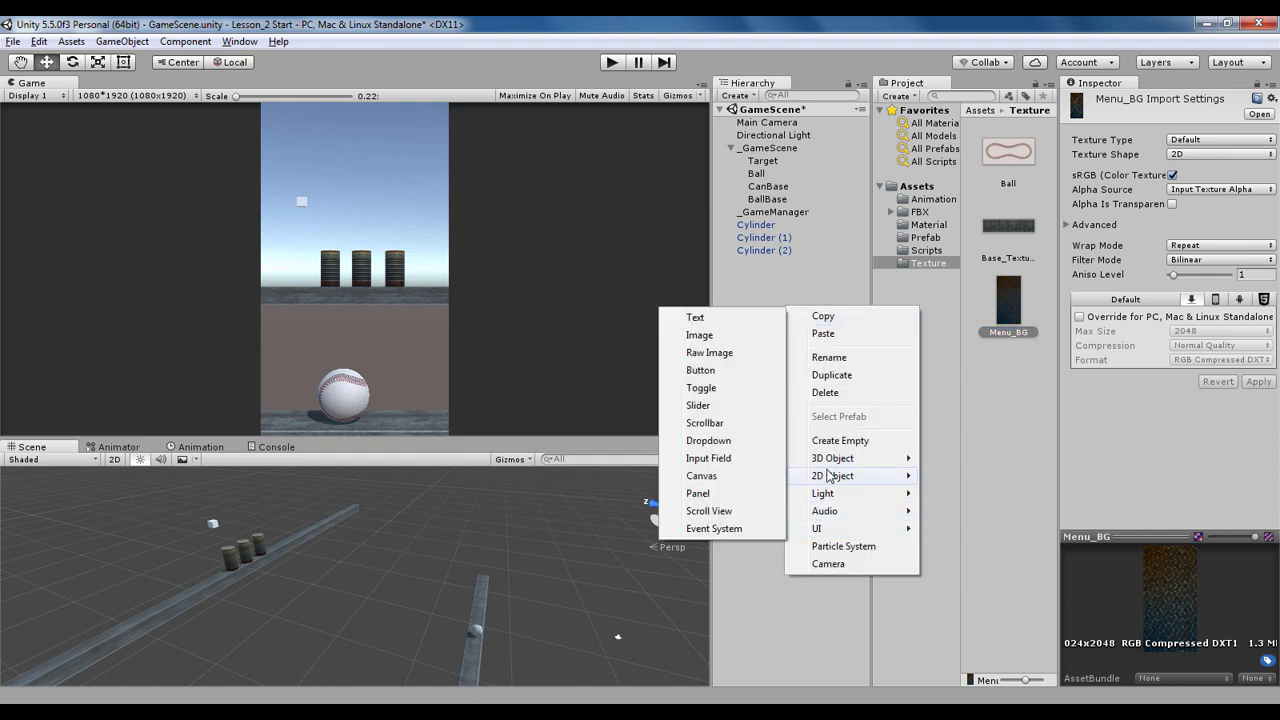
mouse_move(830, 460)
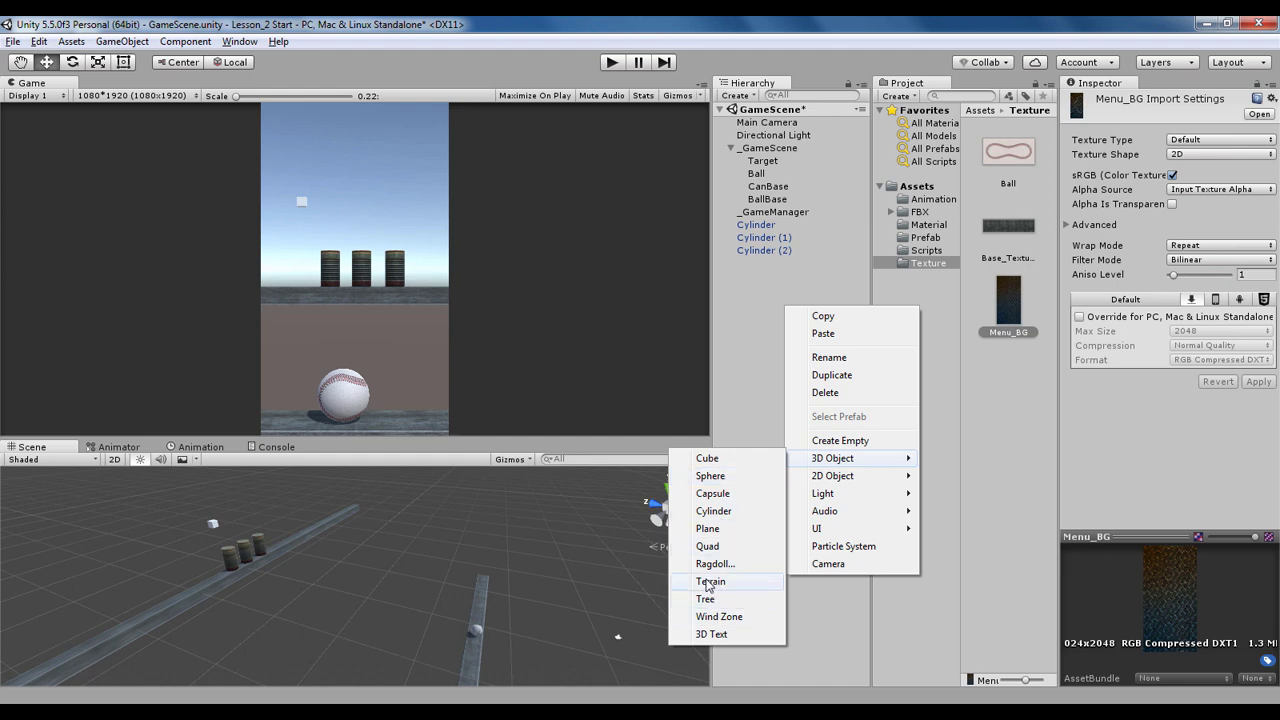
left_click(710, 528)
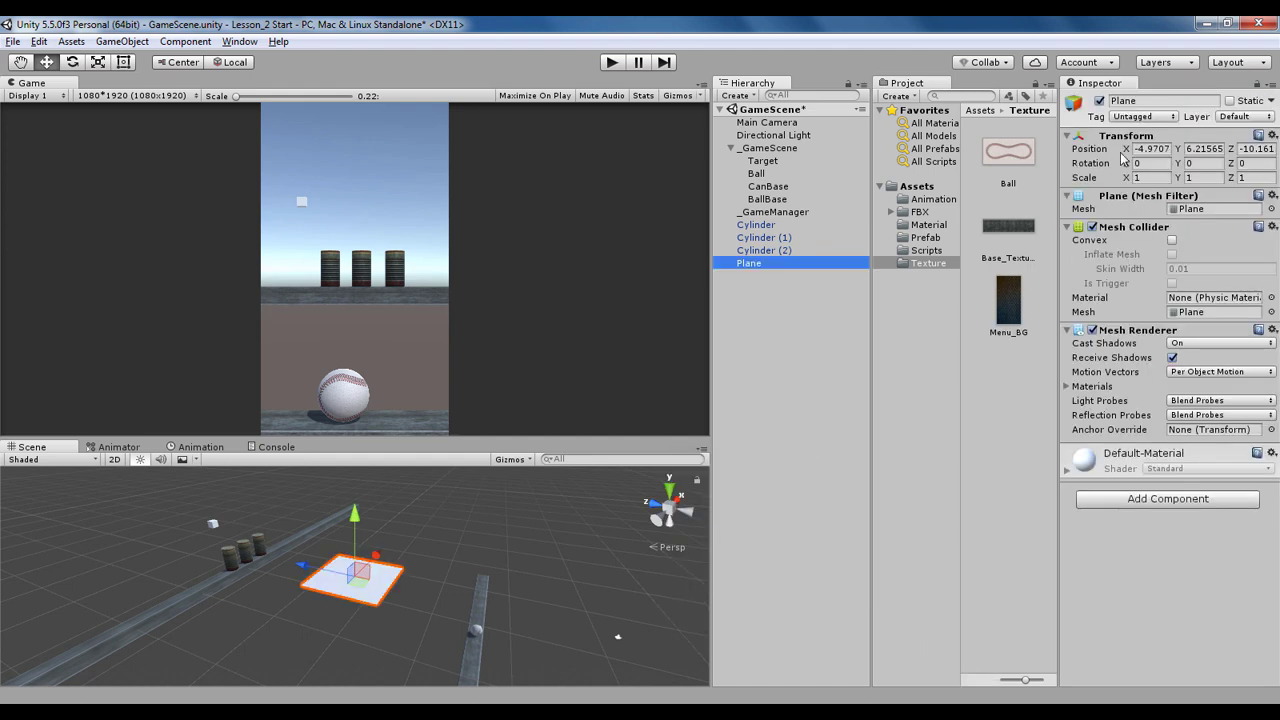
left_click(1150, 103)
type("BG")
Stand the BG plane upright facing the camera by setting its X rotation to -90
left_click_drag(362, 564, 390, 584, "alt")
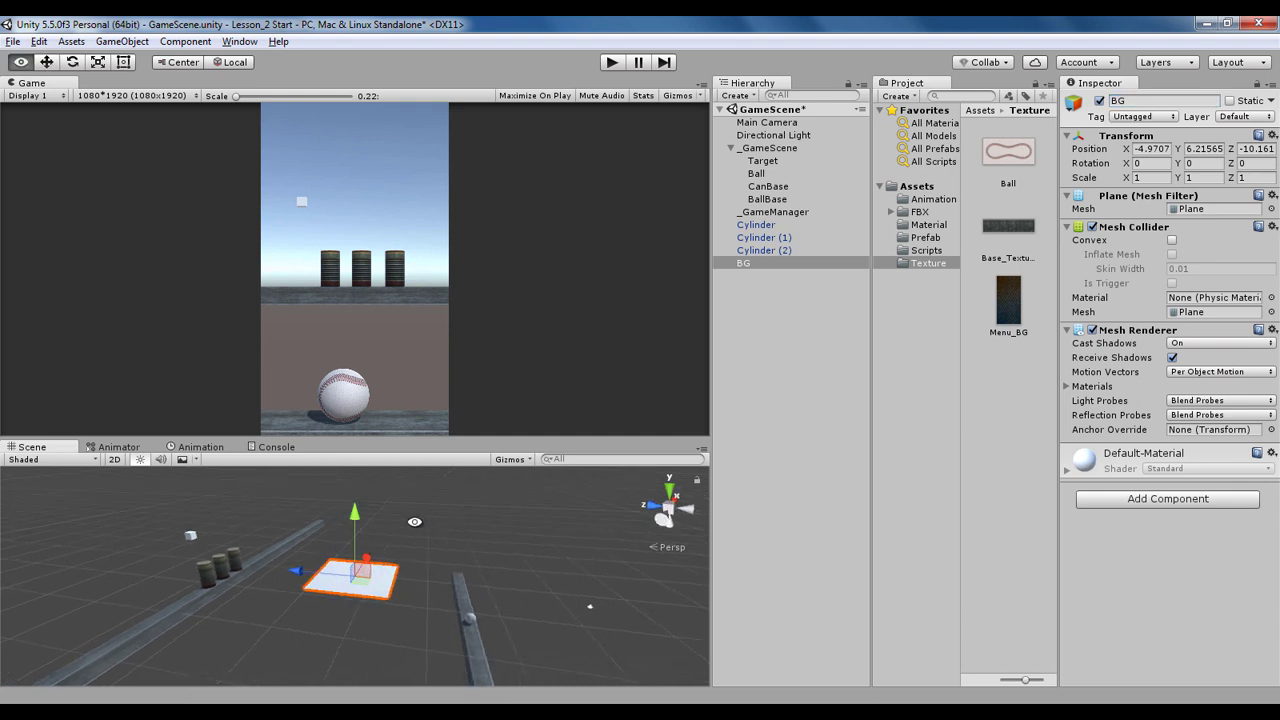
key("e")
left_click_drag(386, 530, 466, 683)
left_click(1152, 163)
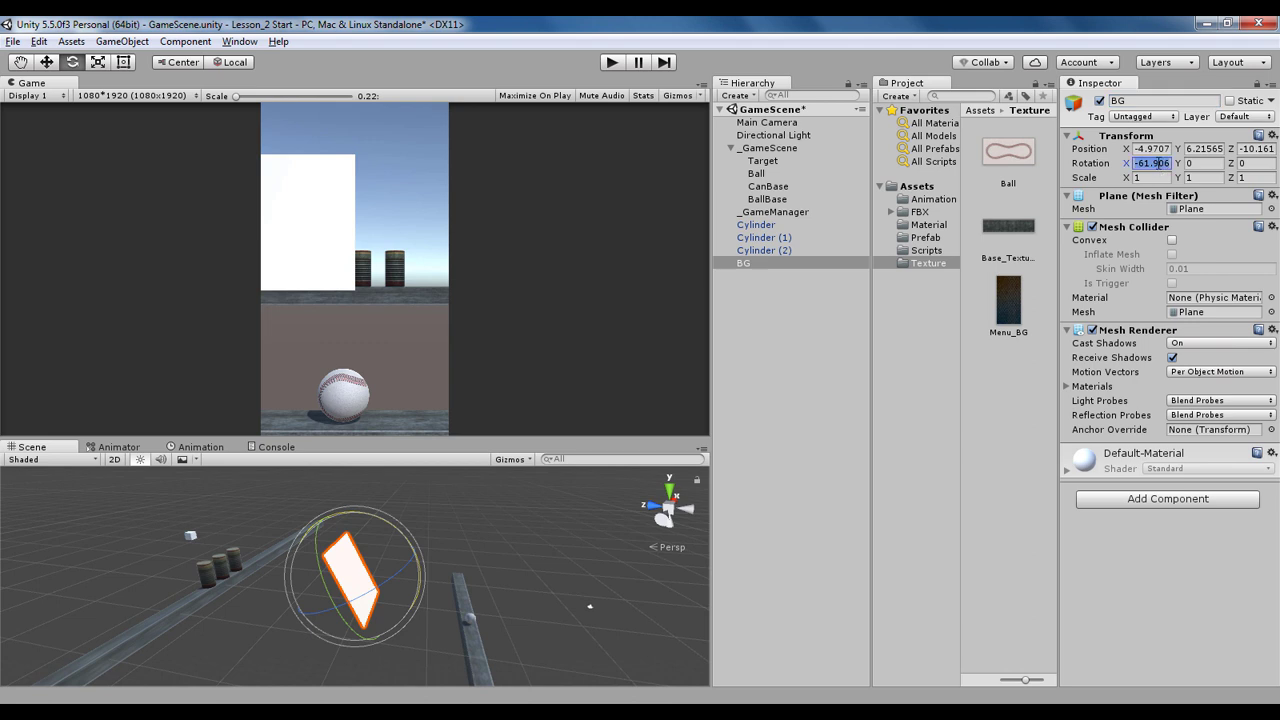
type("90")
key("Return")
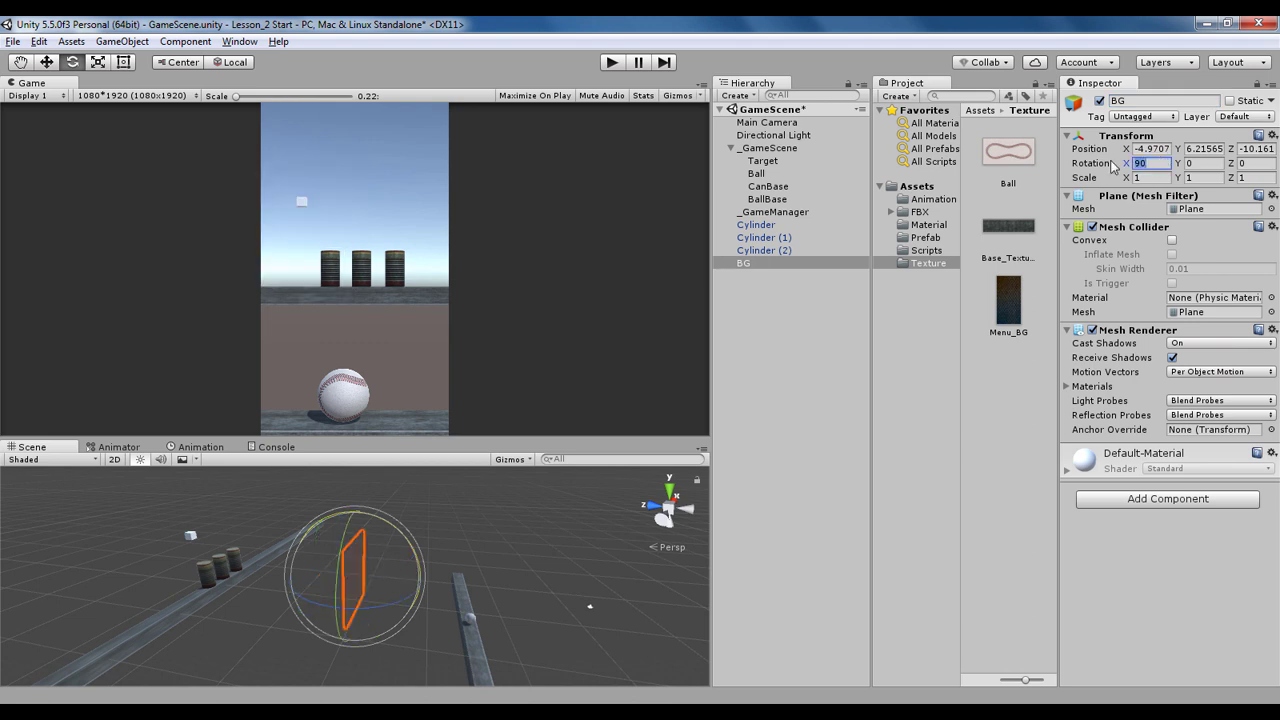
type("-90")
Place the BG plane behind the cans at about -2.32, 6.2, 21.91 and scale it to about 2.75, 2.25, 4.74
left_click_drag(374, 554, 210, 573, "alt")
key("alt+w")
left_click(396, 550)
key("alt+w")
left_click(358, 581)
key("w")
left_click_drag(600, 575, 338, 552, "alt")
key("r")
left_click_drag(389, 552, 400, 480)
left_click_drag(394, 508, 394, 468)
key("w")
left_click_drag(459, 573, 440, 596)
left_click_drag(404, 585, 430, 580)
left_click_drag(222, 570, 304, 555)
key("r")
left_click_drag(275, 497, 275, 472)
key("w")
left_click_drag(300, 540, 385, 515, "alt")
Create a new material named BG in the Material folder
left_click(928, 226)
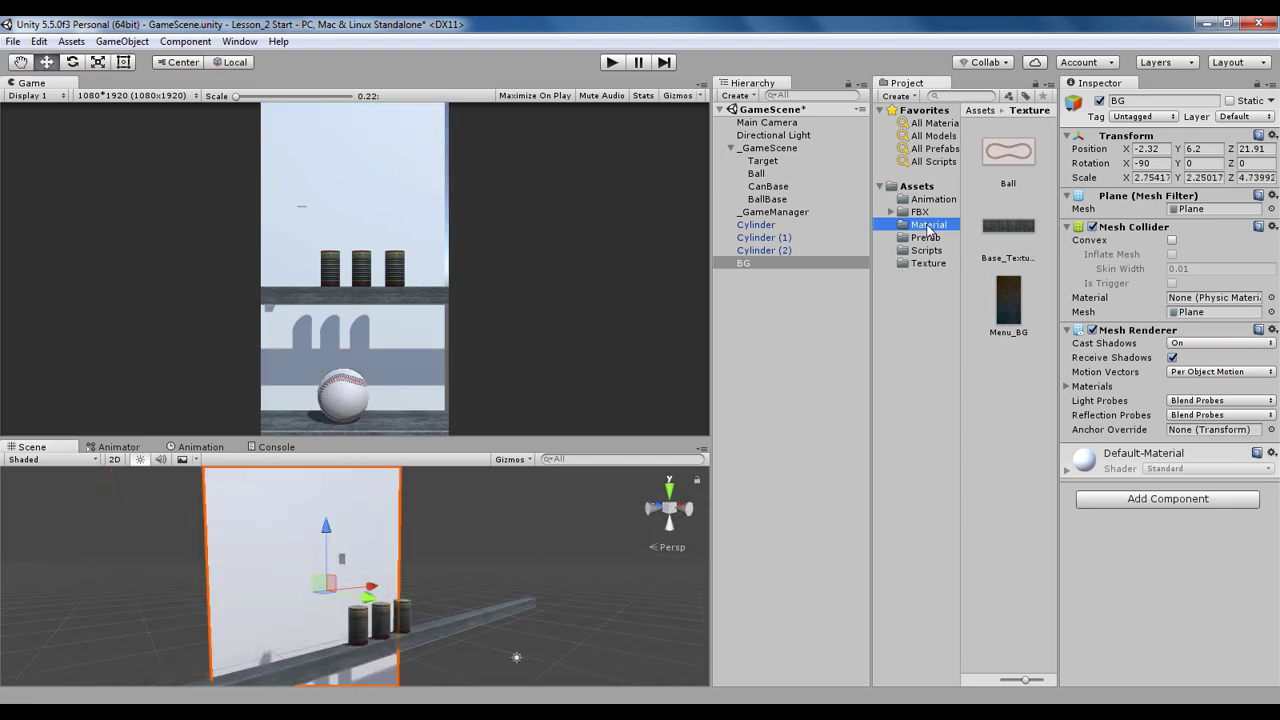
right_click(999, 374)
mouse_move(1036, 388)
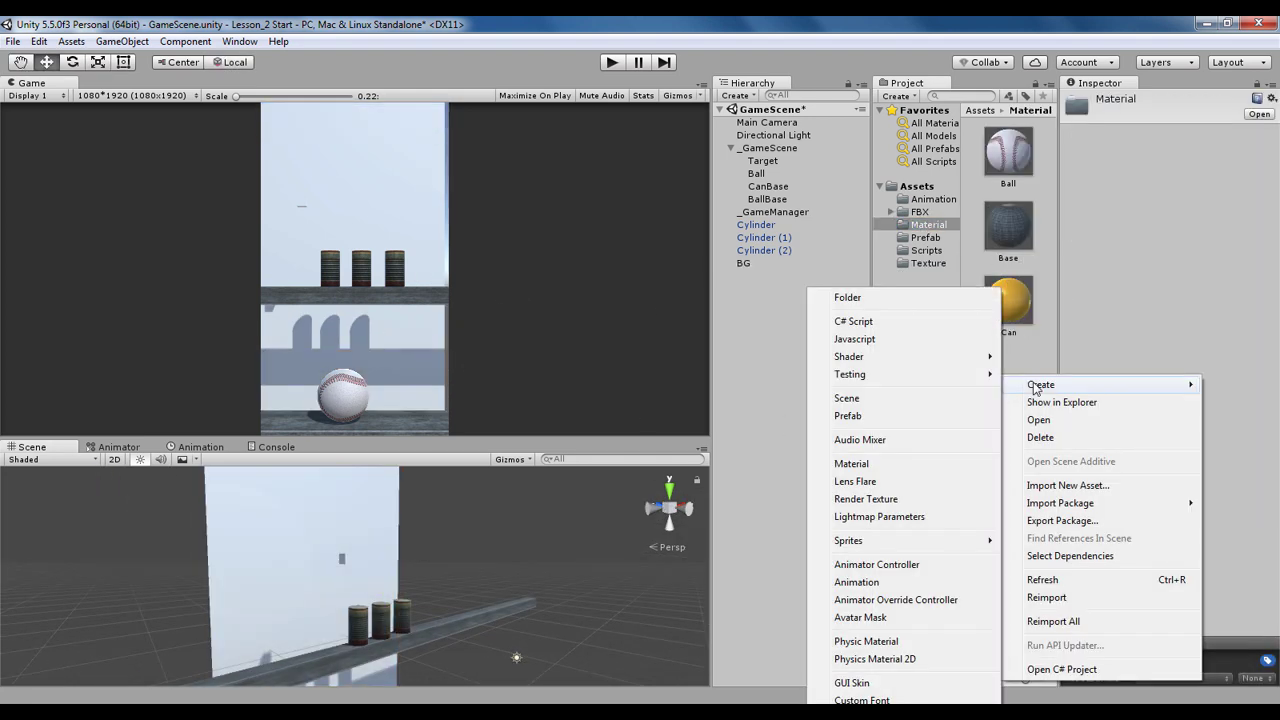
left_click(852, 463)
type("BG")
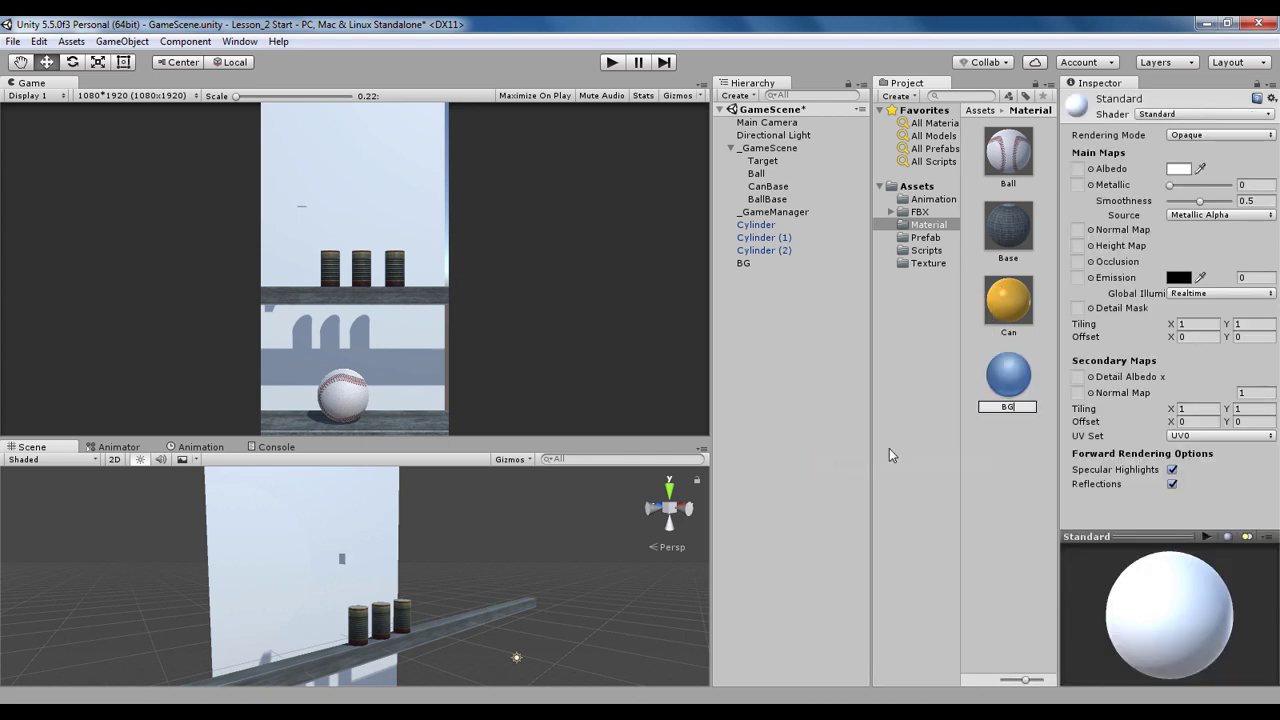
key("Return")
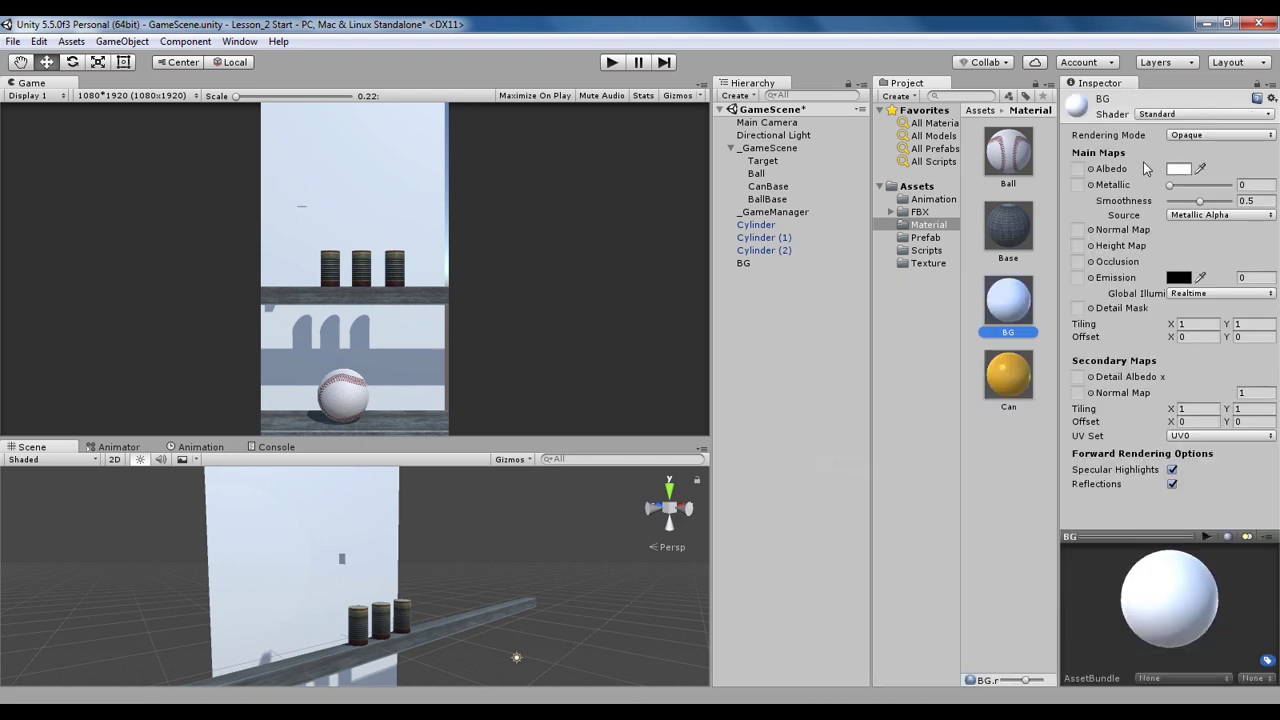
Assign the Menu_BG texture to the BG material's Albedo and apply the material to the BG plane
left_click(1091, 170)
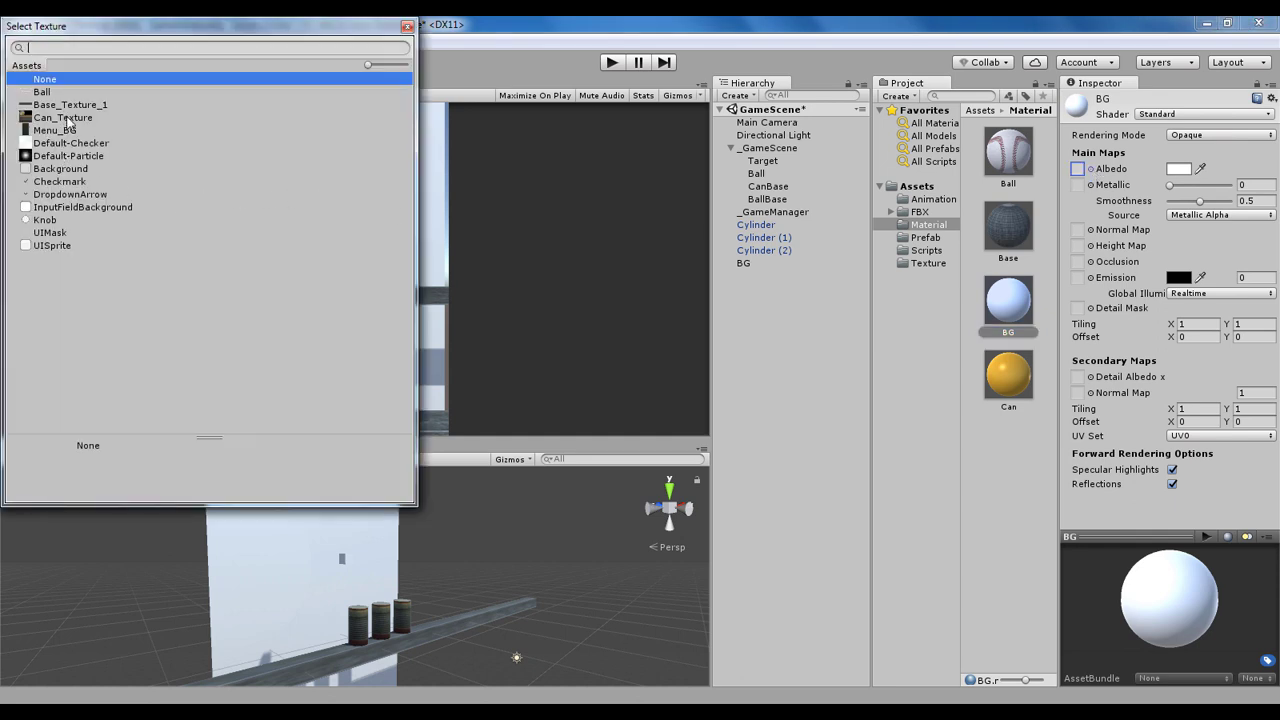
scroll(173, 226, "up", 4, "ctrl")
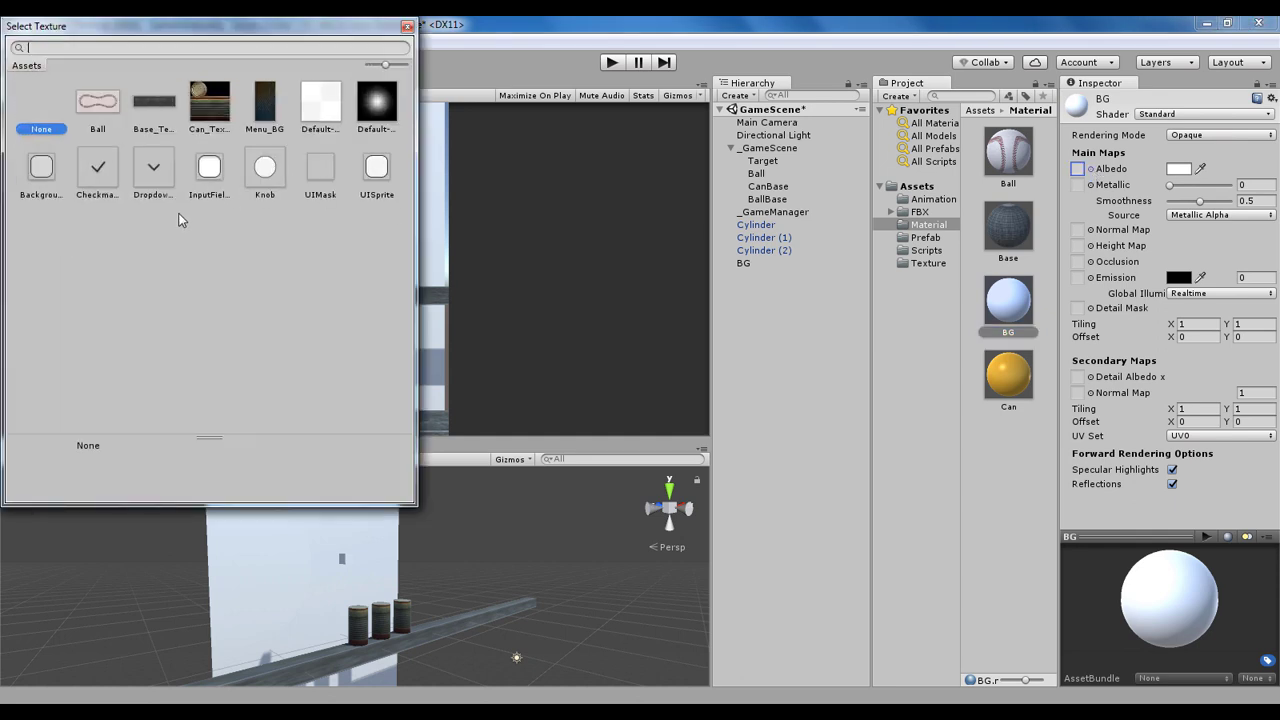
left_click(265, 101)
left_click(407, 26)
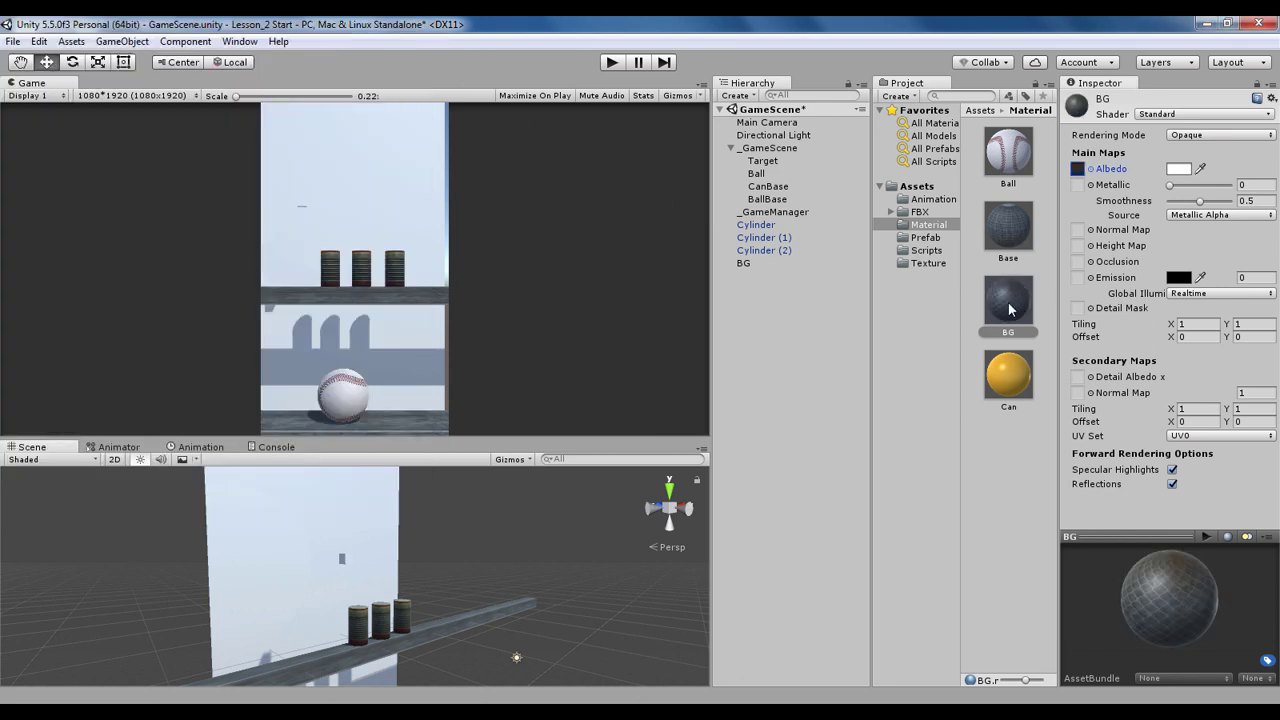
left_click_drag(1006, 320, 326, 515)
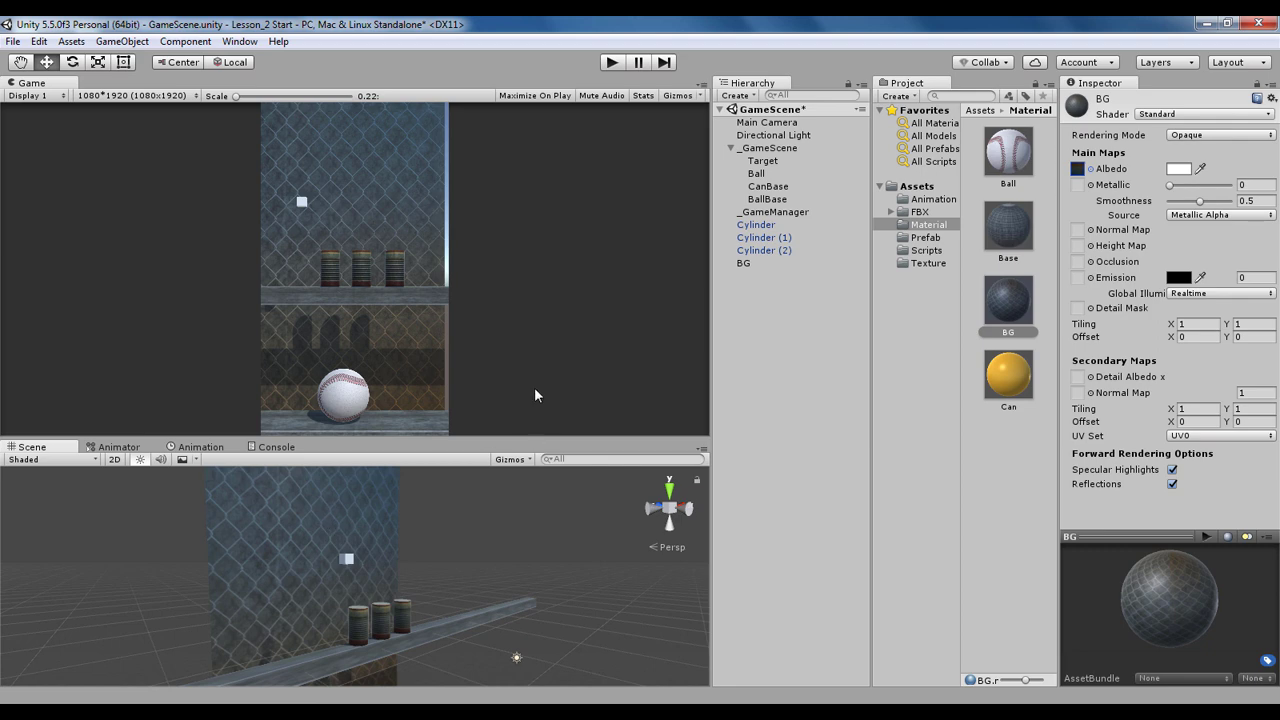
Shift the BG plane to about X -1.9 and set the BG material's Metallic to about 0.53
left_click_drag(438, 519, 210, 522, "alt")
left_click(470, 602)
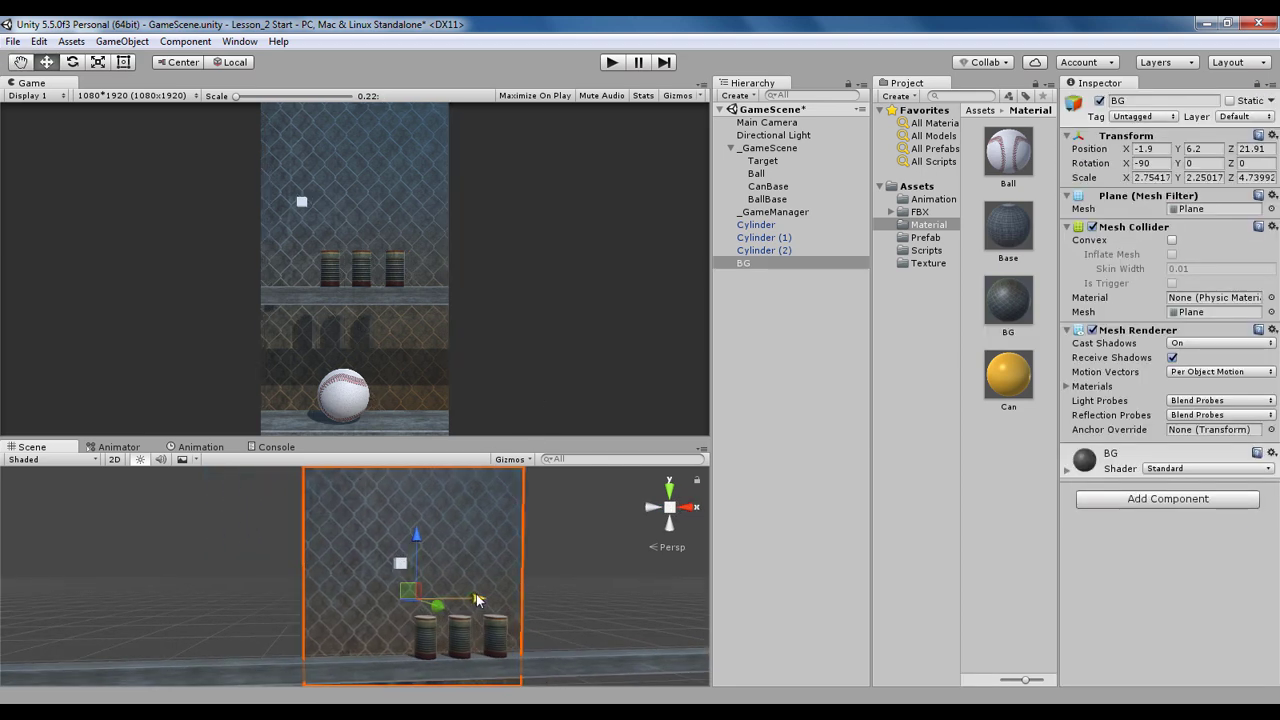
left_click(1012, 322)
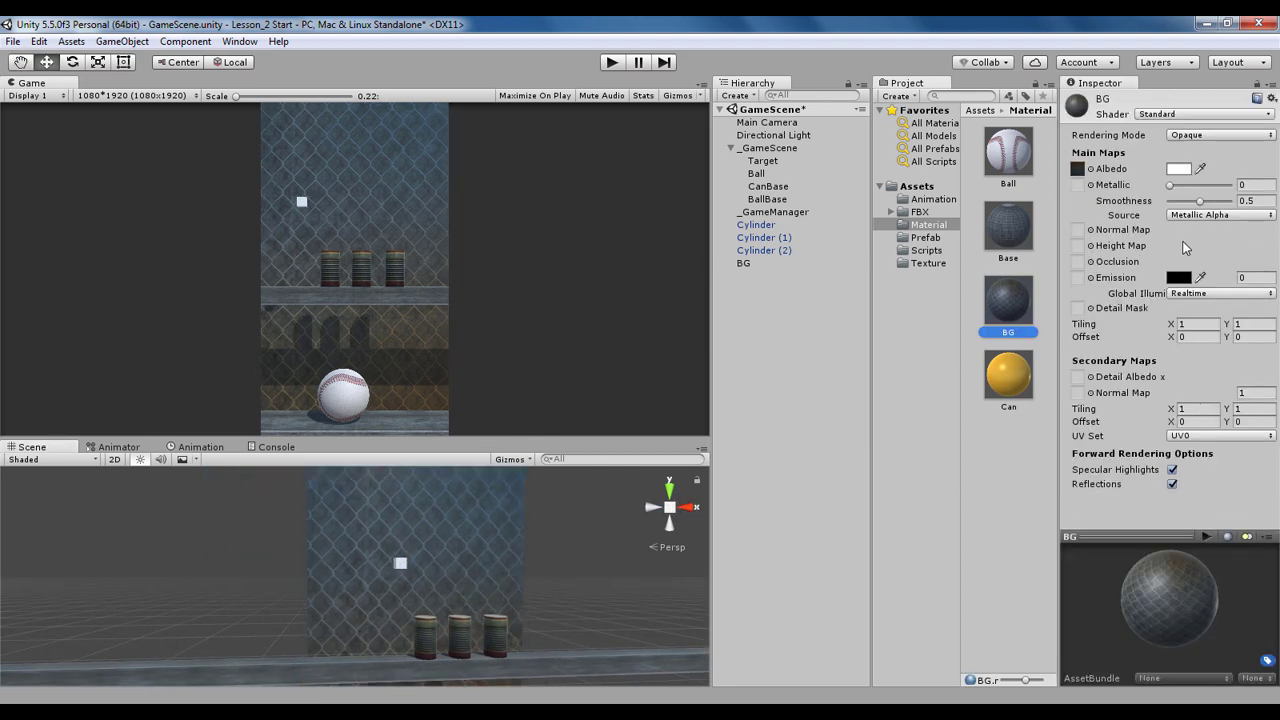
left_click_drag(1174, 187, 1204, 190)
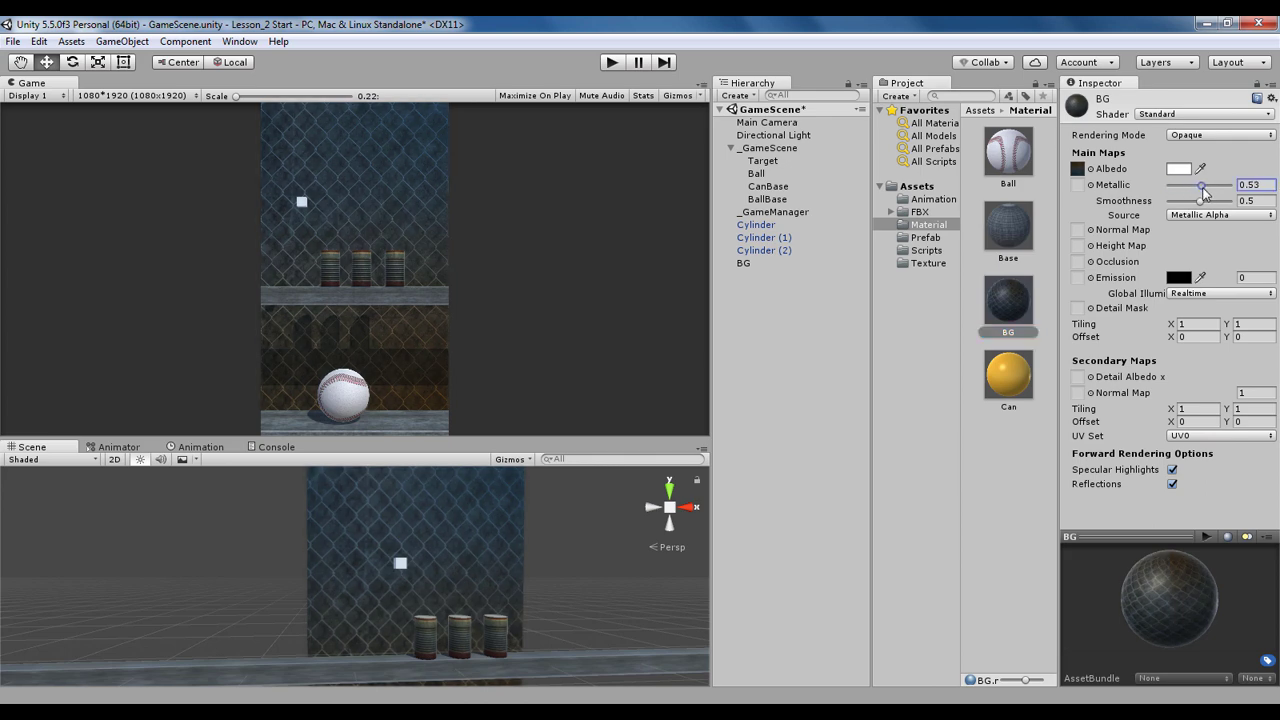
Position the BG plane at about 0.9, 4.5, 21.91 and set its Z scale to about 4.38
scroll(440, 505, "down", 4)
mouse_move(432, 500)
left_mouse_down("alt")
mouse_move(462, 514)
mouse_move(429, 521)
mouse_move(429, 505)
left_mouse_up("alt")
left_click(445, 520)
key("r")
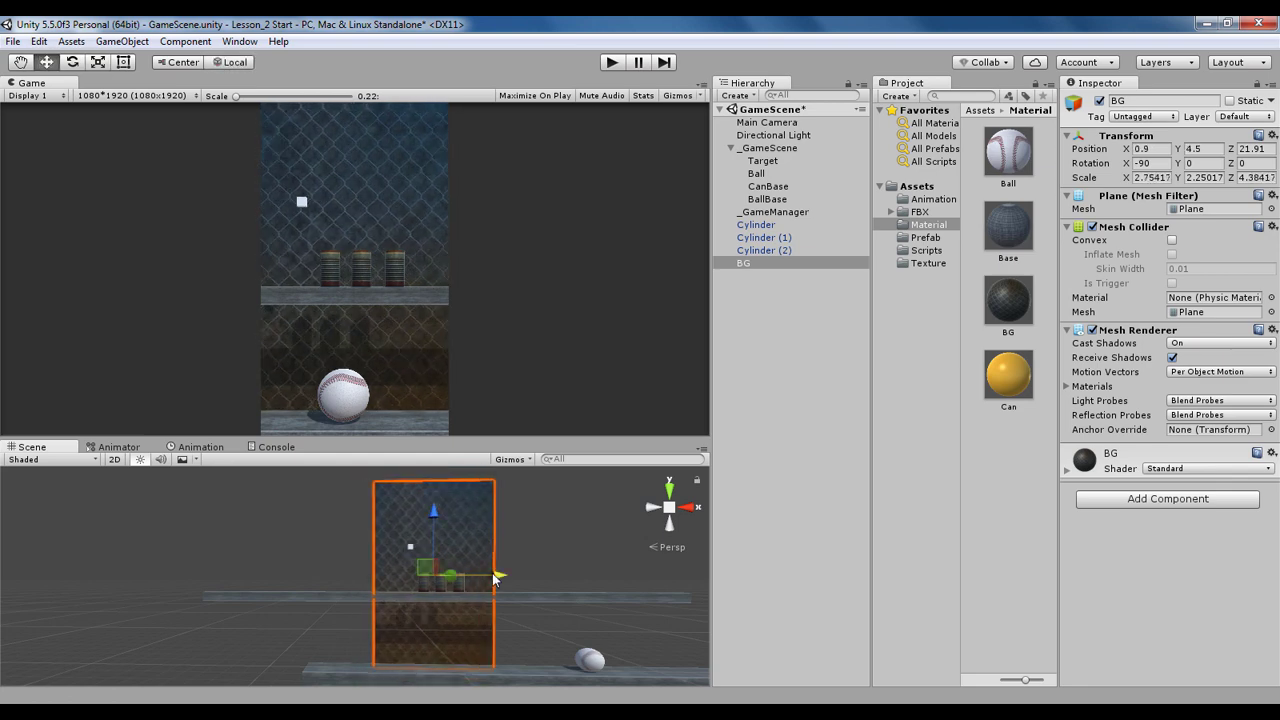
key("w")
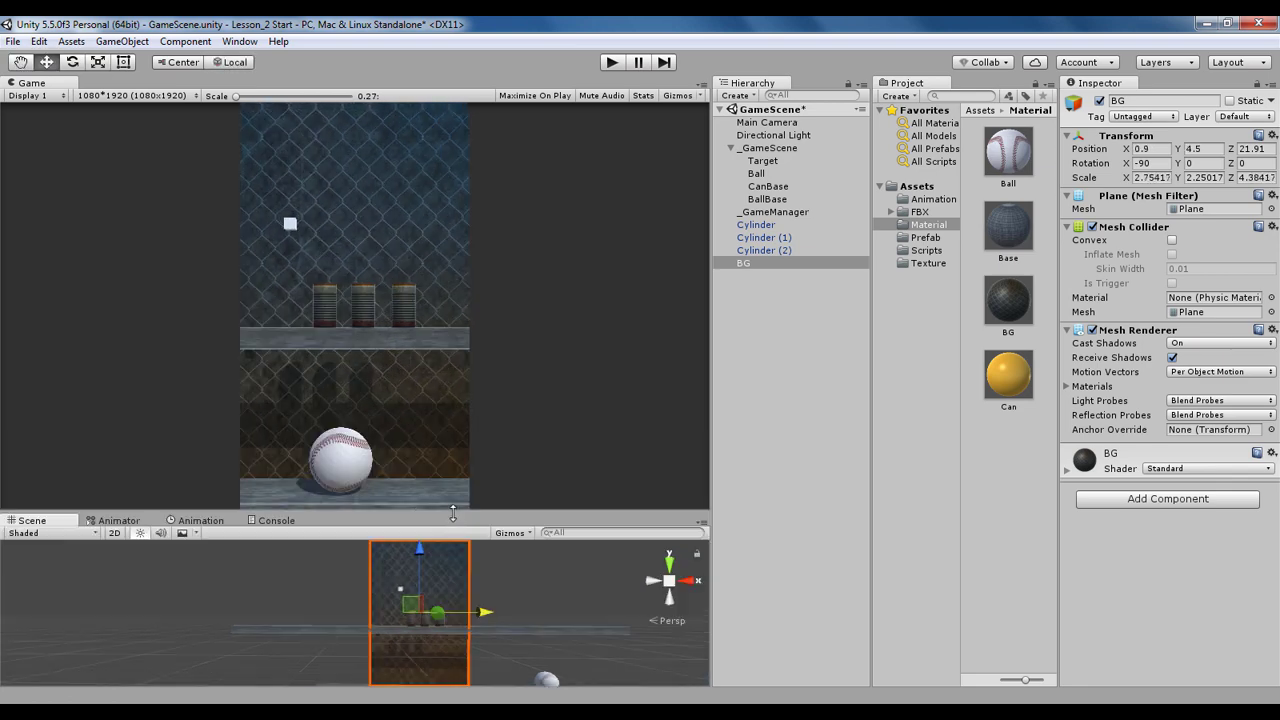
left_click_drag(451, 499, 451, 382)
left_click_drag(405, 488, 470, 505)
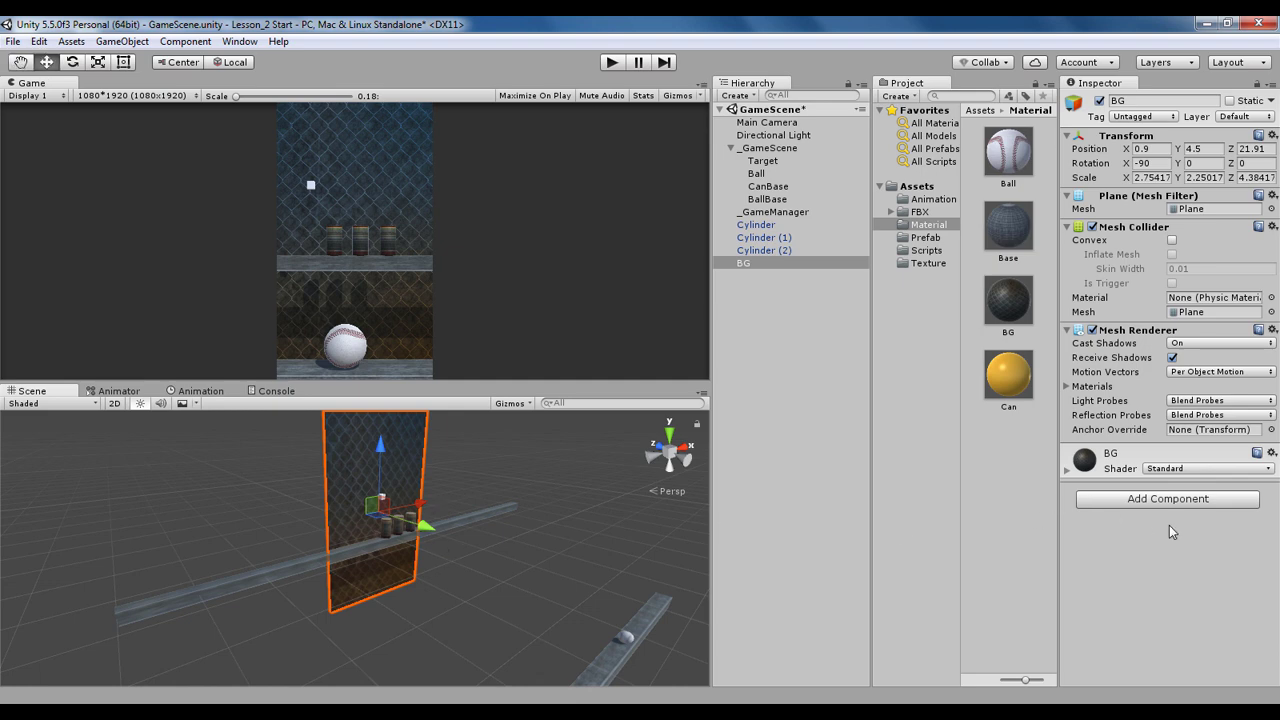
Push the BG plane farther back behind the cans to about Z 32.8
left_click_drag(395, 522, 448, 553, "alt")
key("ctrl+z")
key("r")
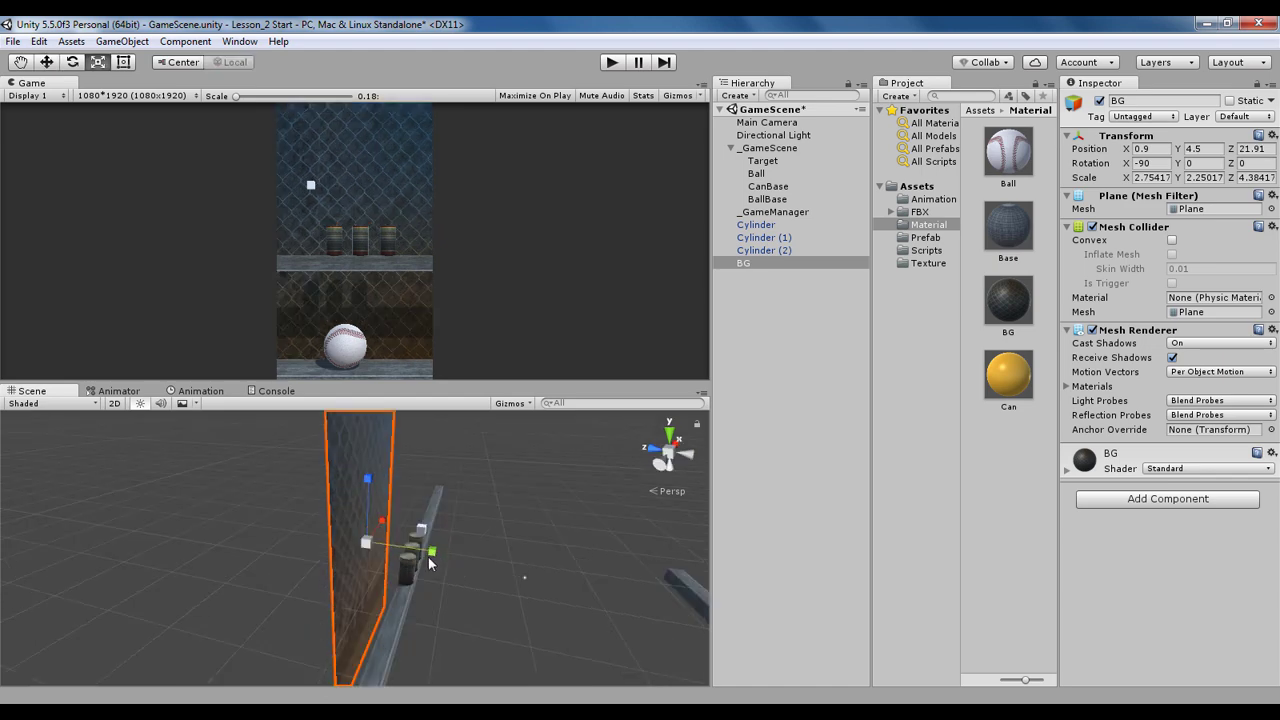
key("w")
left_click_drag(428, 560, 363, 553)
left_click_drag(438, 566, 396, 523, "alt")
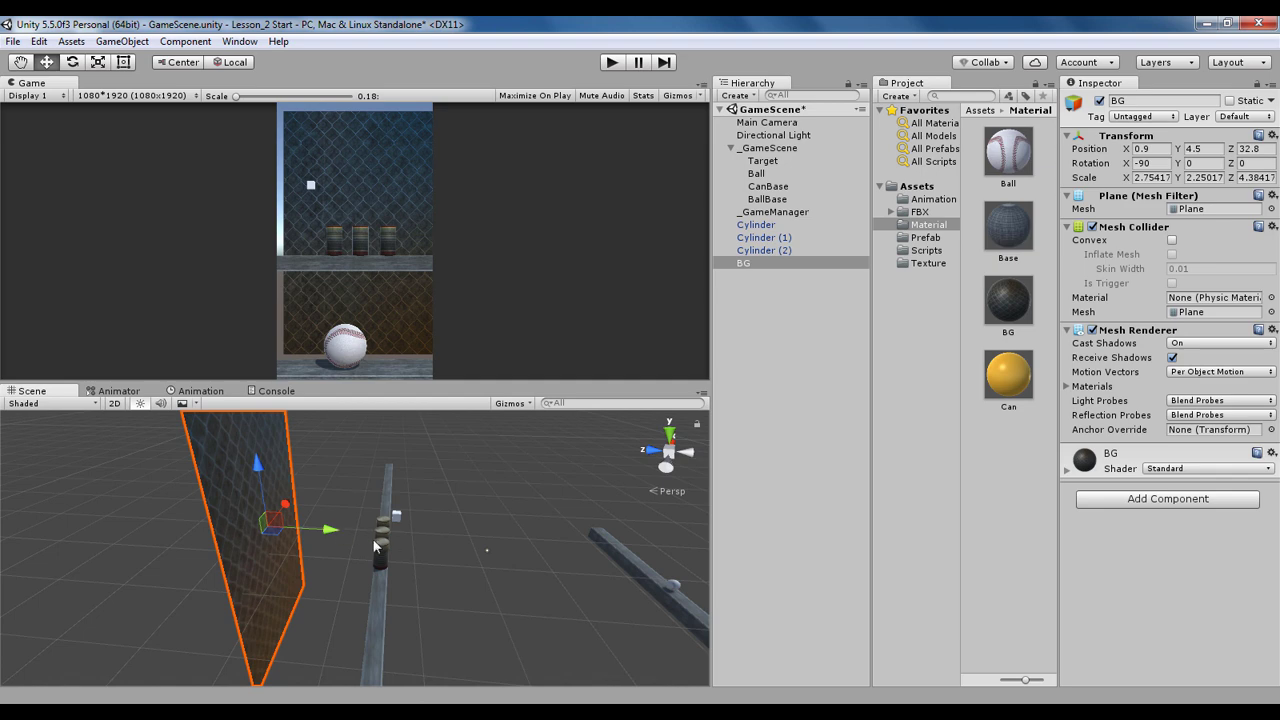
left_click_drag(318, 558, 257, 547, "alt")
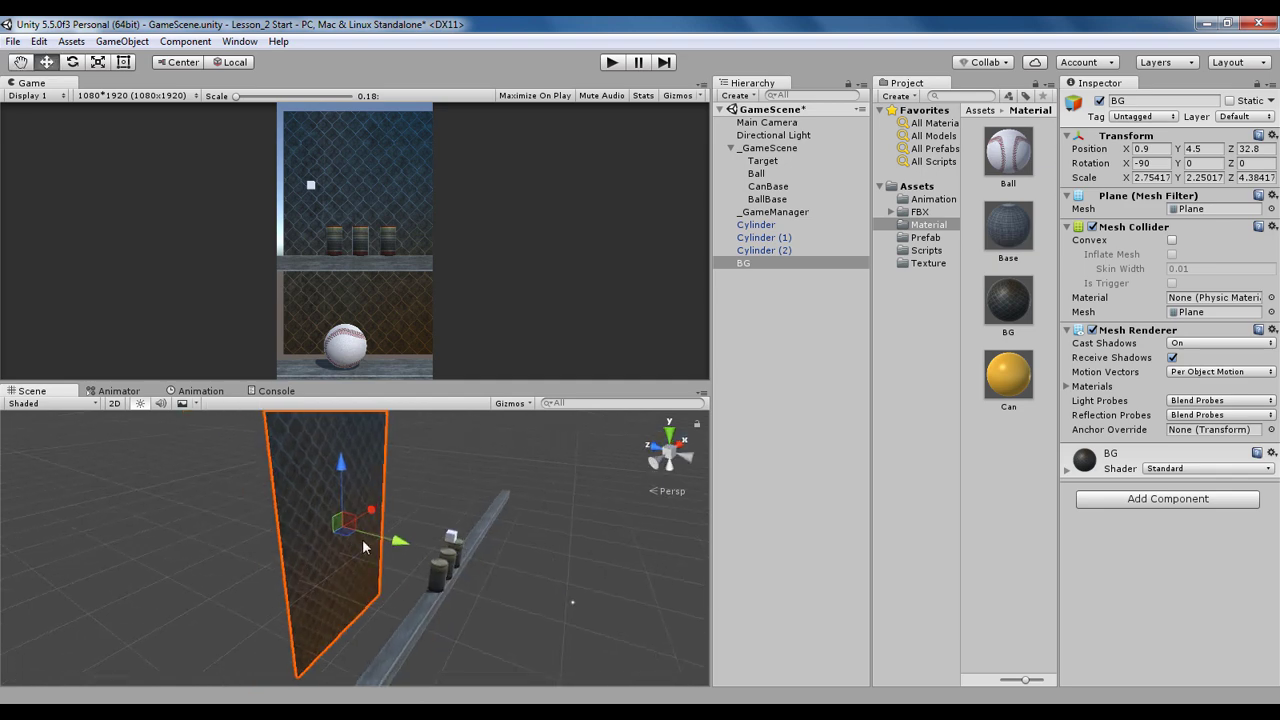
Enlarge the BG plane to about 3.32, 2.57, 5.68 and place it at about -0.2, 4.5, 38.7 to fill the camera view
key("r")
left_click_drag(346, 526, 477, 532)
key("w")
key("r")
left_click_drag(436, 474, 437, 464)
left_click_drag(478, 527, 560, 538)
key("w")
Add a Box Collider component to the BG plane
left_click(1124, 505)
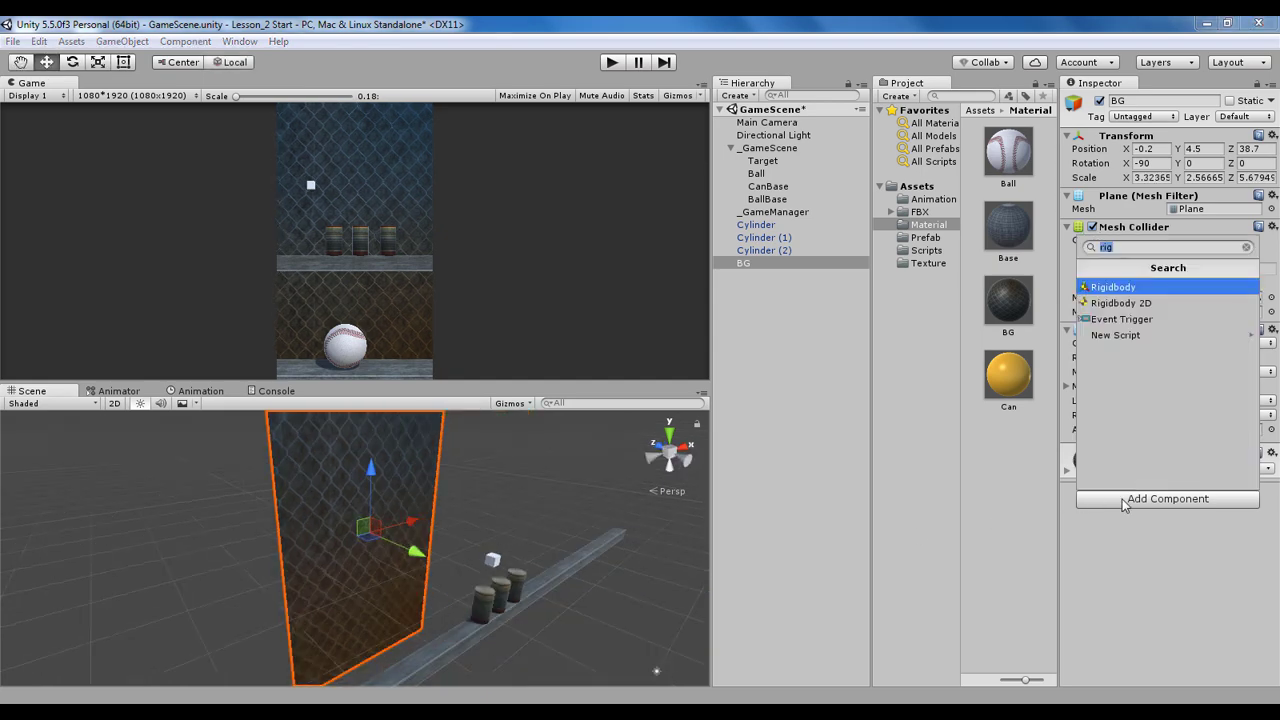
type("box")
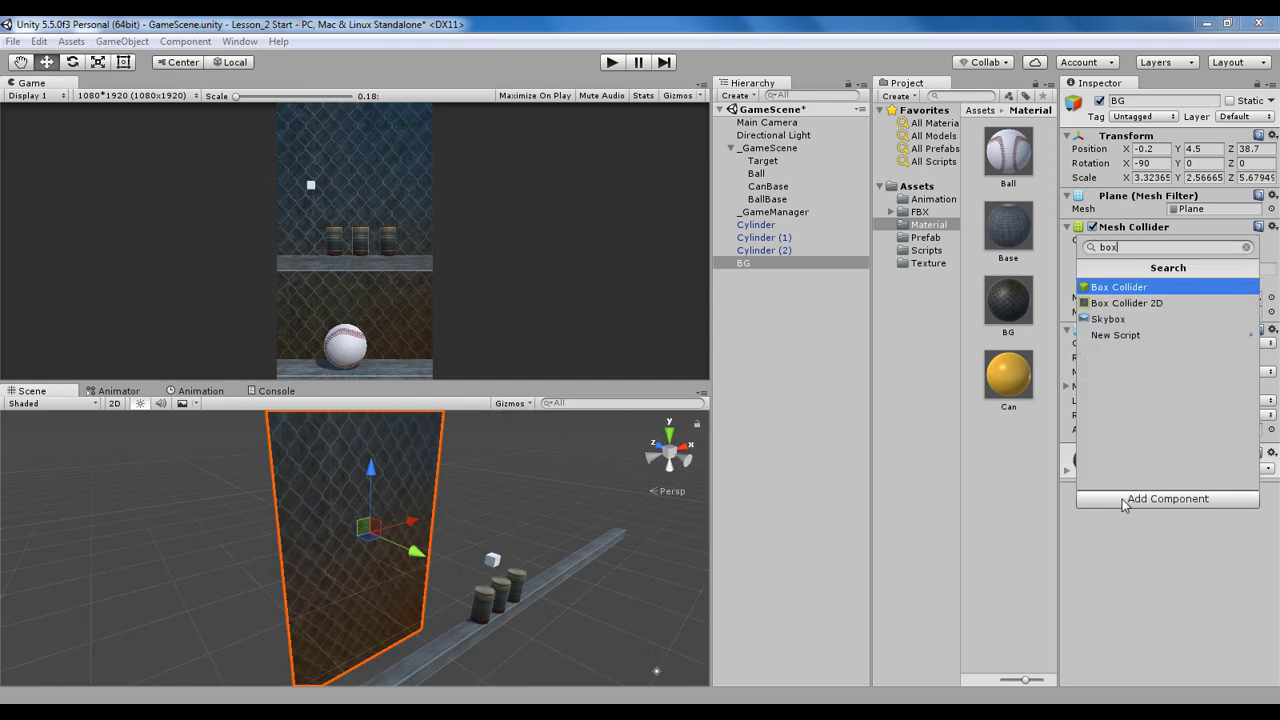
left_click(1117, 291)
left_click_drag(471, 530, 560, 543, "alt")
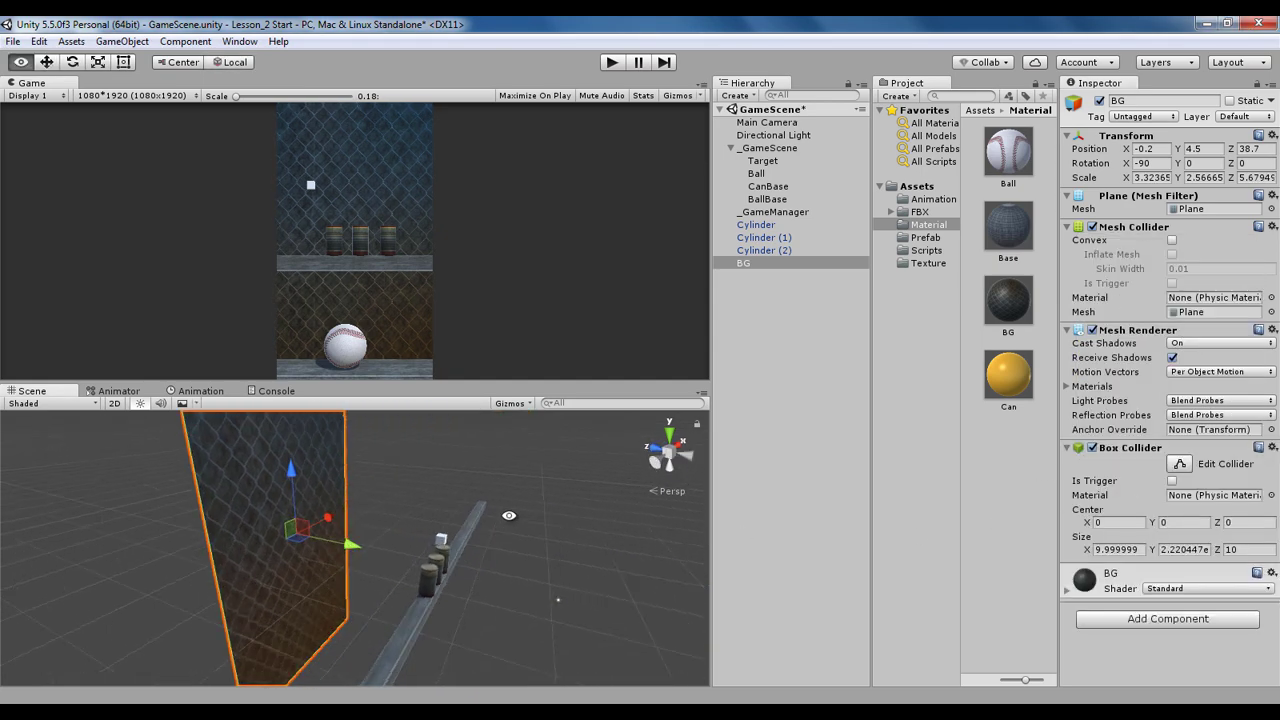
Thicken the BG plane's Box Collider by setting its Y size to about 0.31
left_click_drag(317, 544, 352, 528, "alt")
middle_click_drag(353, 528, 364, 568)
scroll(364, 566, "up", 5)
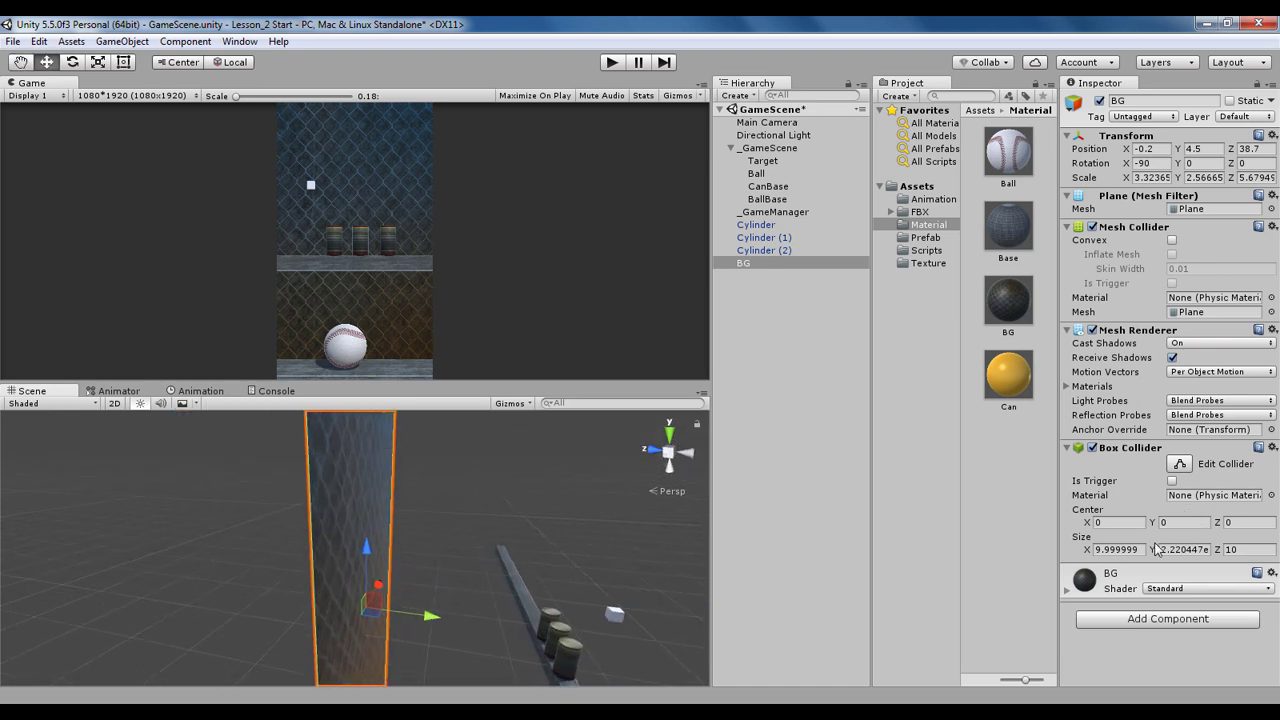
left_click_drag(1153, 550, 1164, 553)
left_click_drag(433, 598, 496, 512, "alt")
left_click(496, 512)
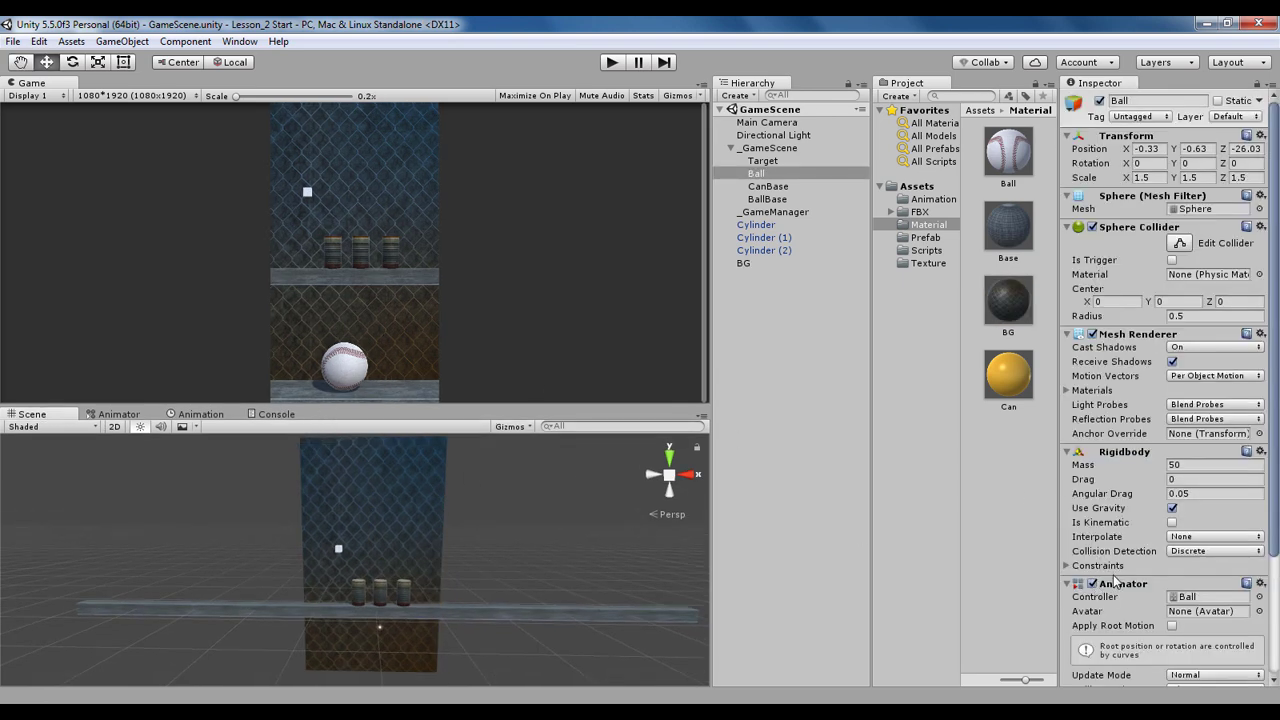
Open the GameManager script of the _GameManager object in MonoDevelop and enlarge the code text
left_click_drag(541, 404, 536, 389)
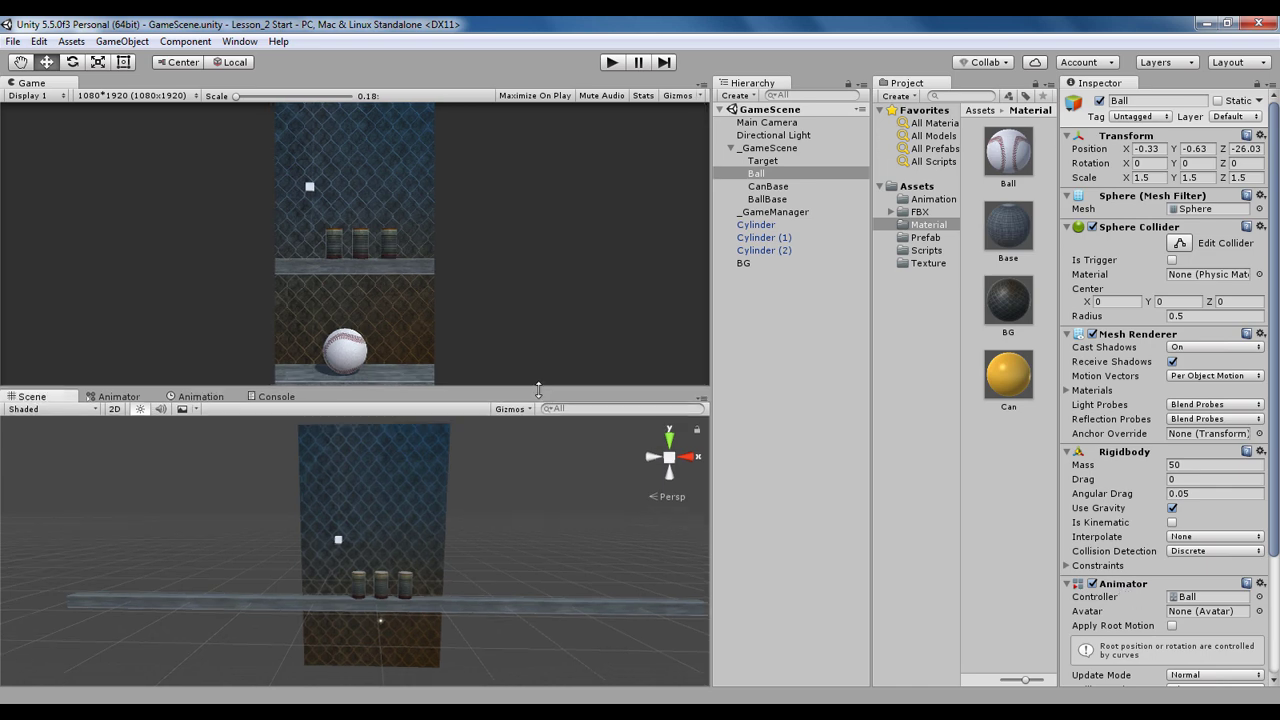
left_click(731, 148)
left_click(770, 212)
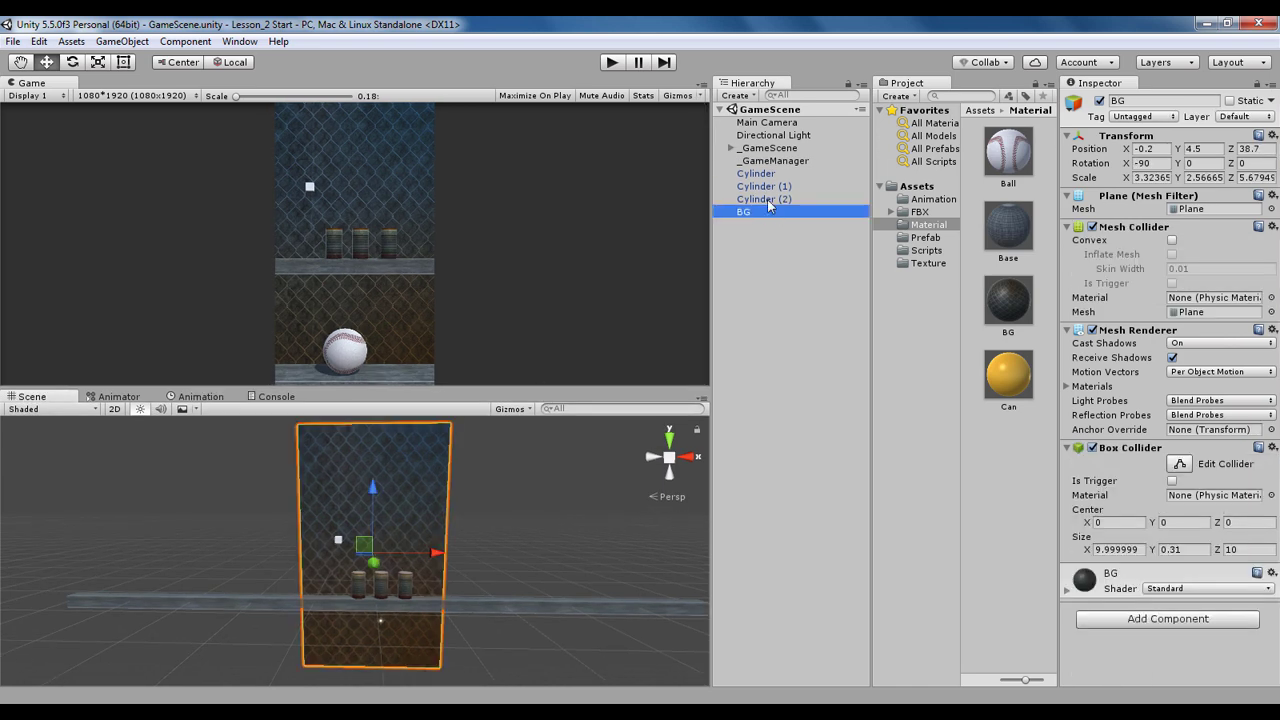
left_click(795, 163)
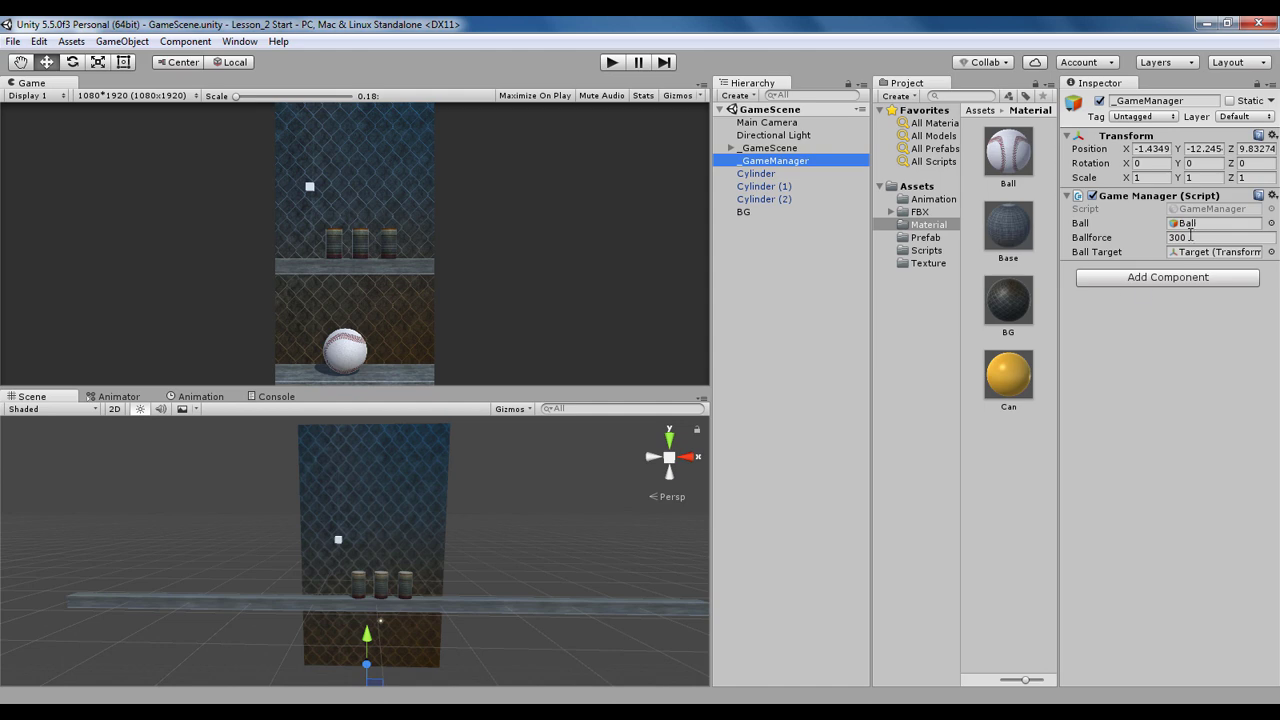
left_click(1196, 210)
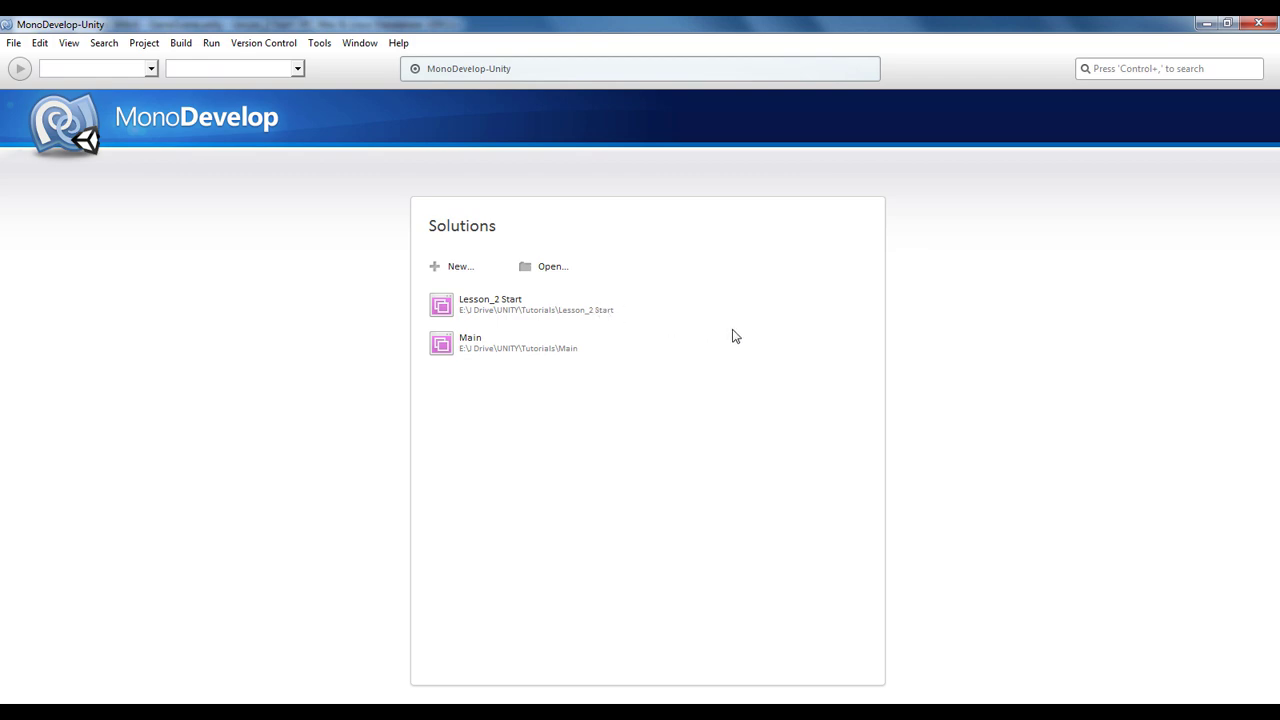
scroll(330, 385, "up", 4, "ctrl")
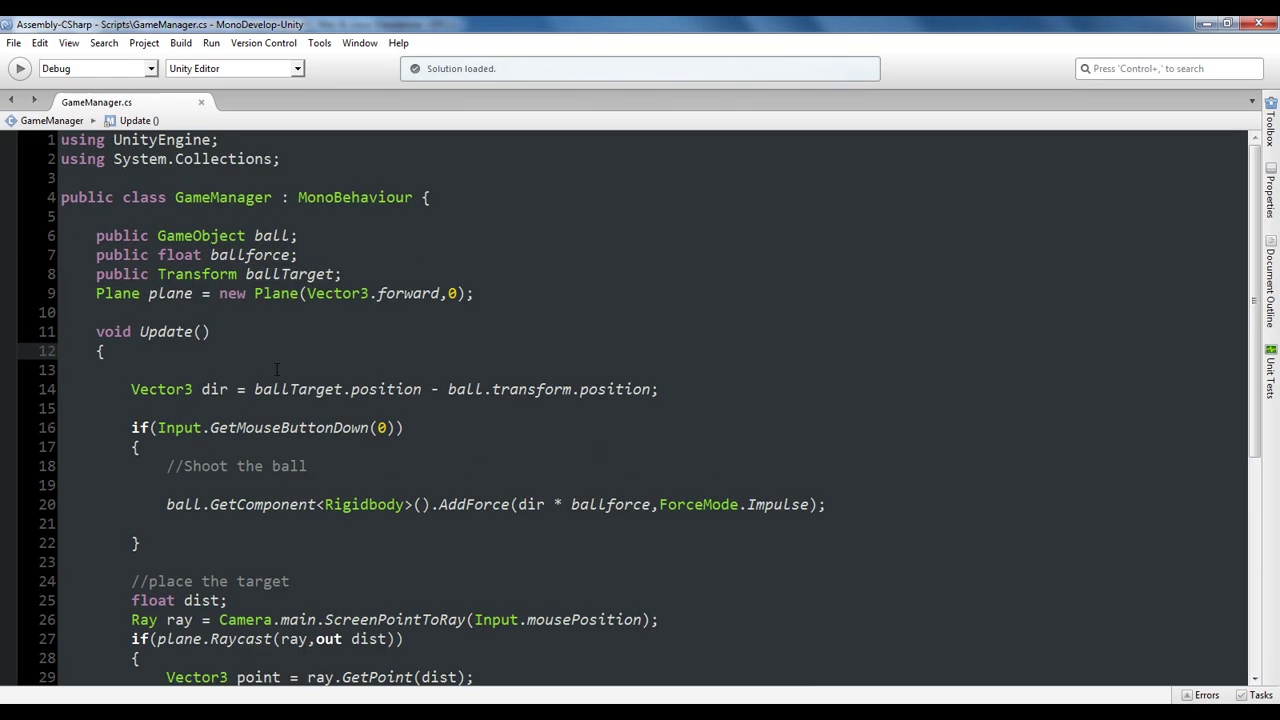
scroll(313, 368, "down", 2)
scroll(320, 342, "up", 1, "ctrl")
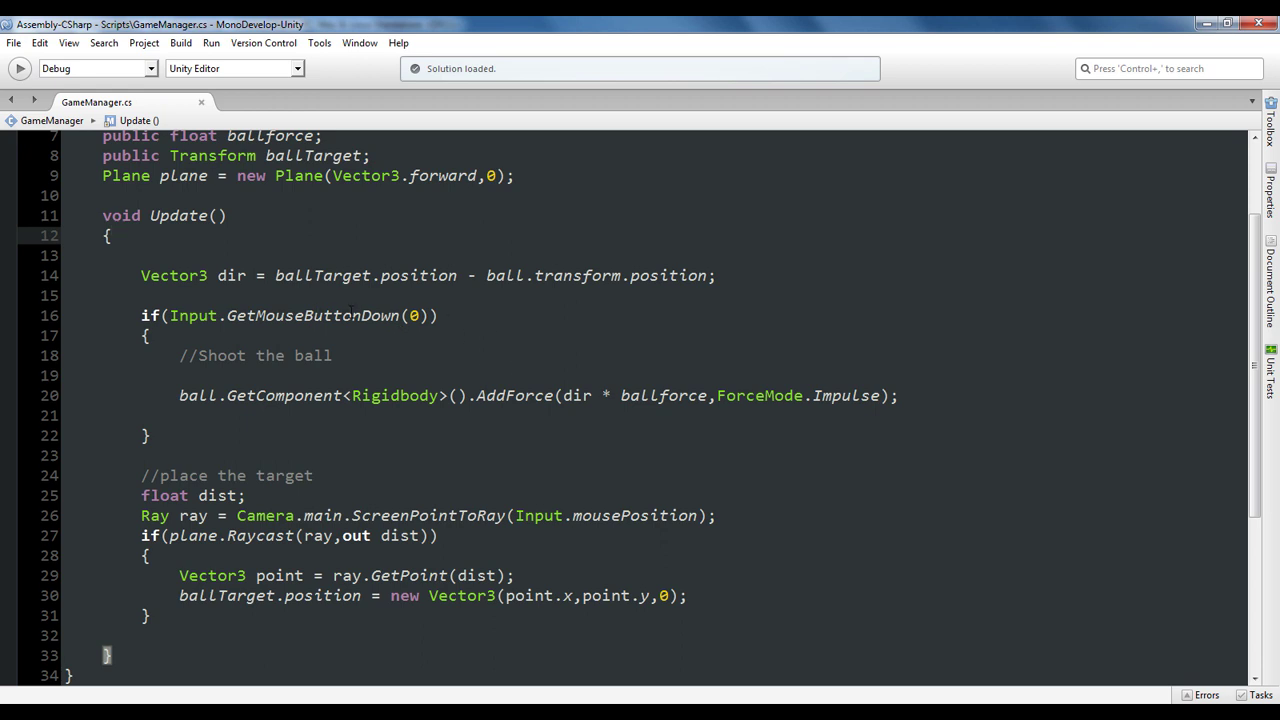
Replace GetMouseButtonDown with GetMouseButtonUp in the condition that shoots the ball
left_click(357, 315)
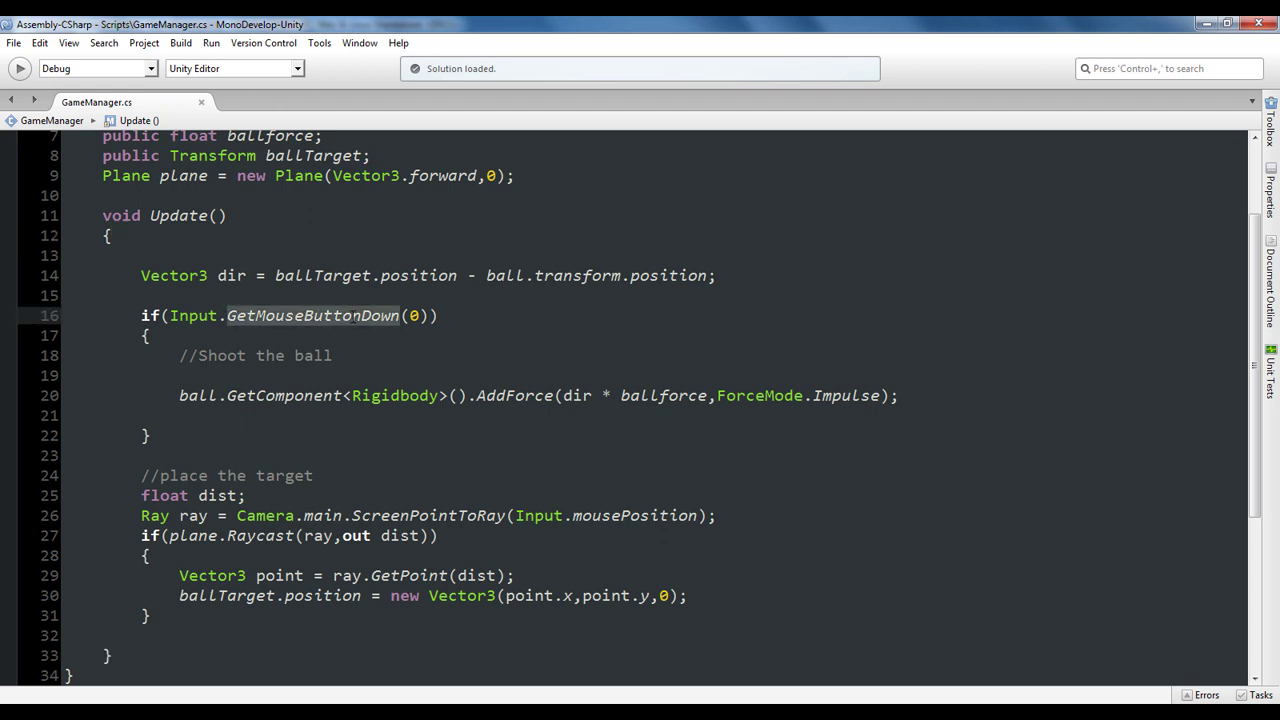
double_click(357, 315)
type("Get")
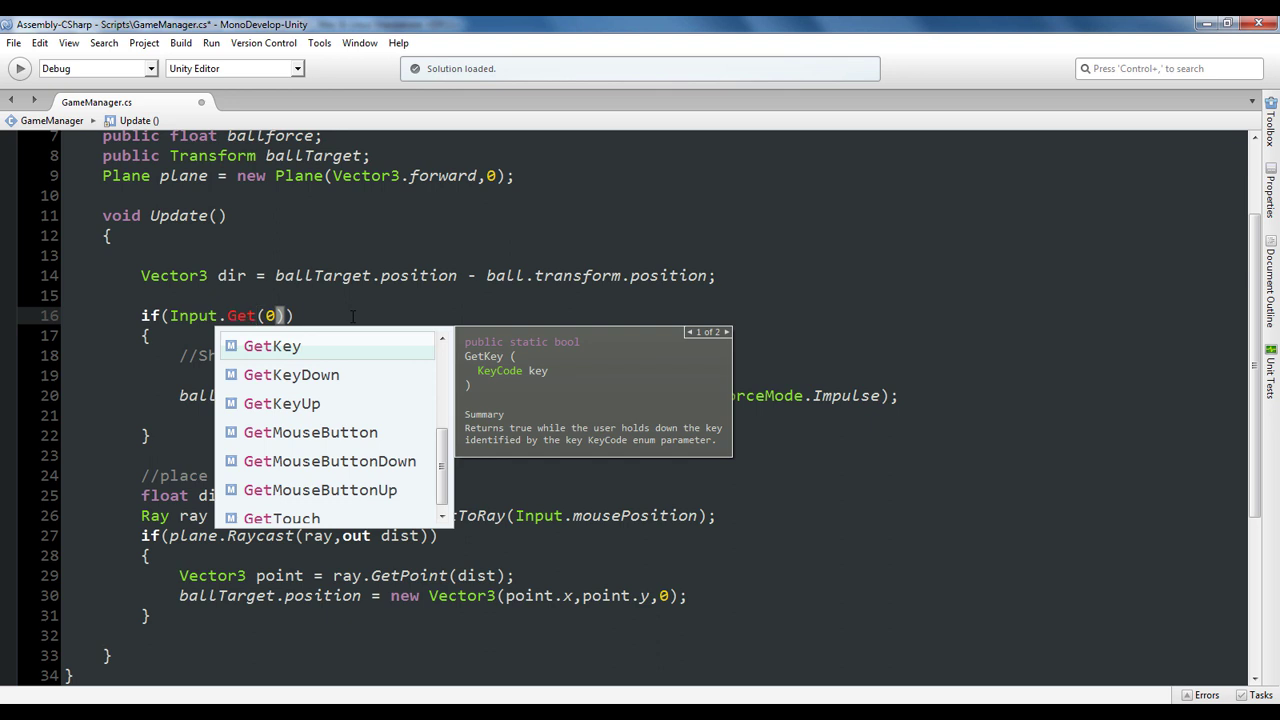
key("Down")
key("Down")
key("Down")
key("Down")
key("Down")
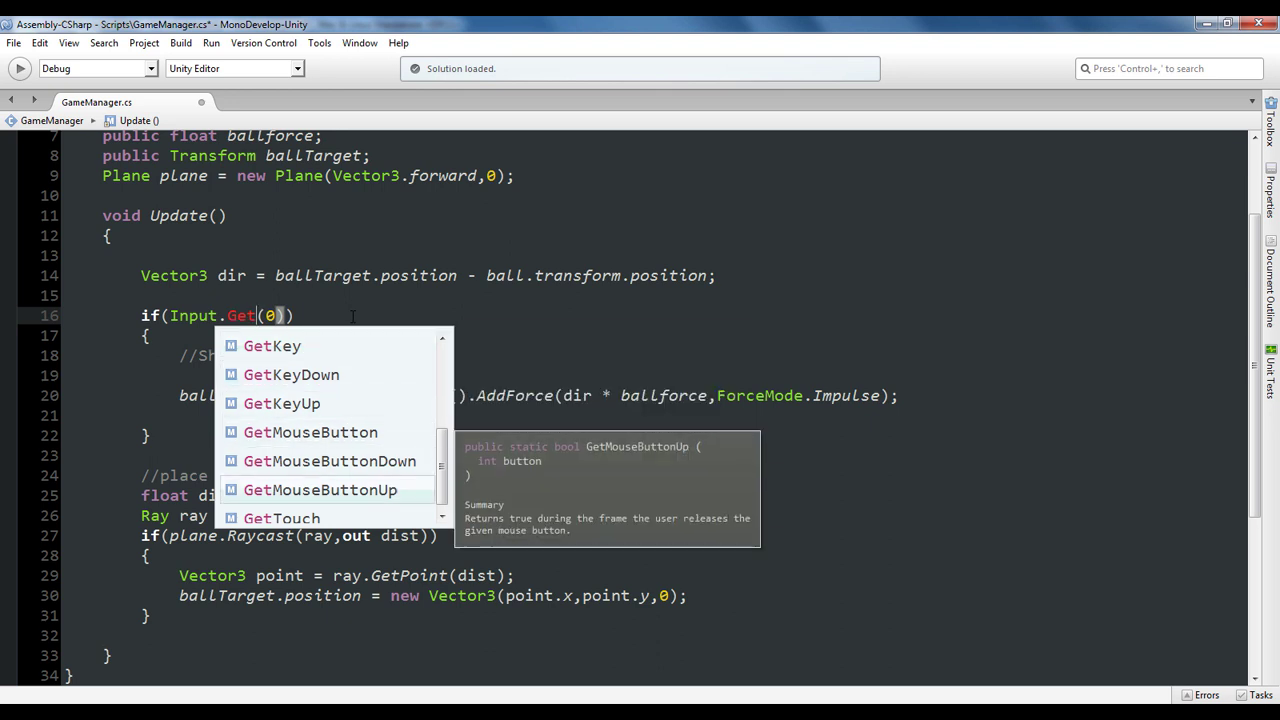
key("Return")
left_click(495, 318)
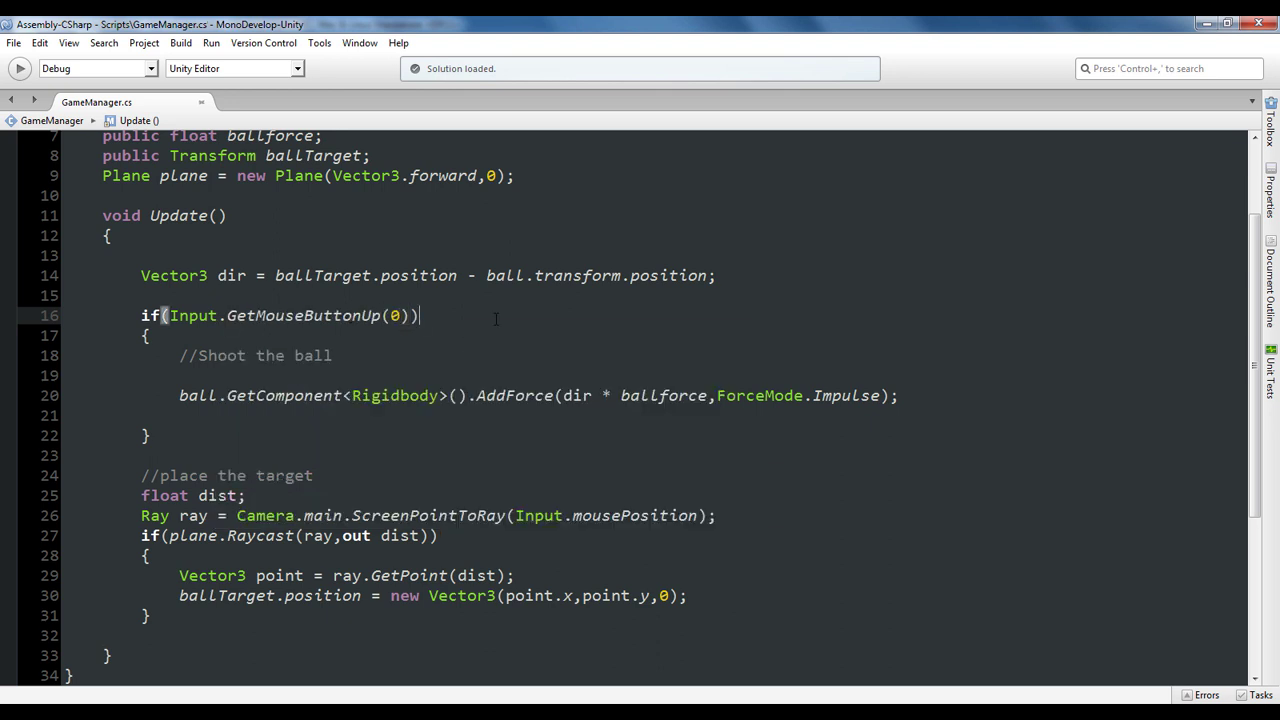
Insert five blank lines after the Vector3 dir declaration in Update
left_click(752, 268)
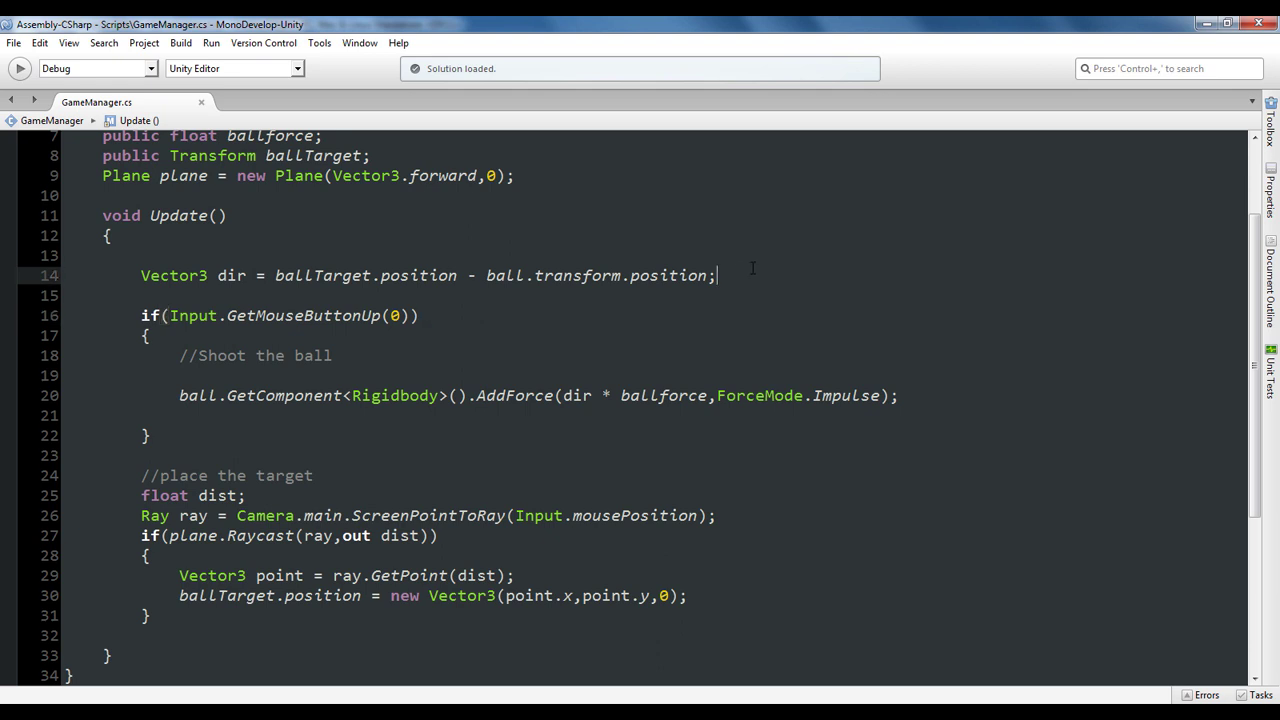
key("Return")
key("Return")
key("Return")
key("Return")
key("Return")
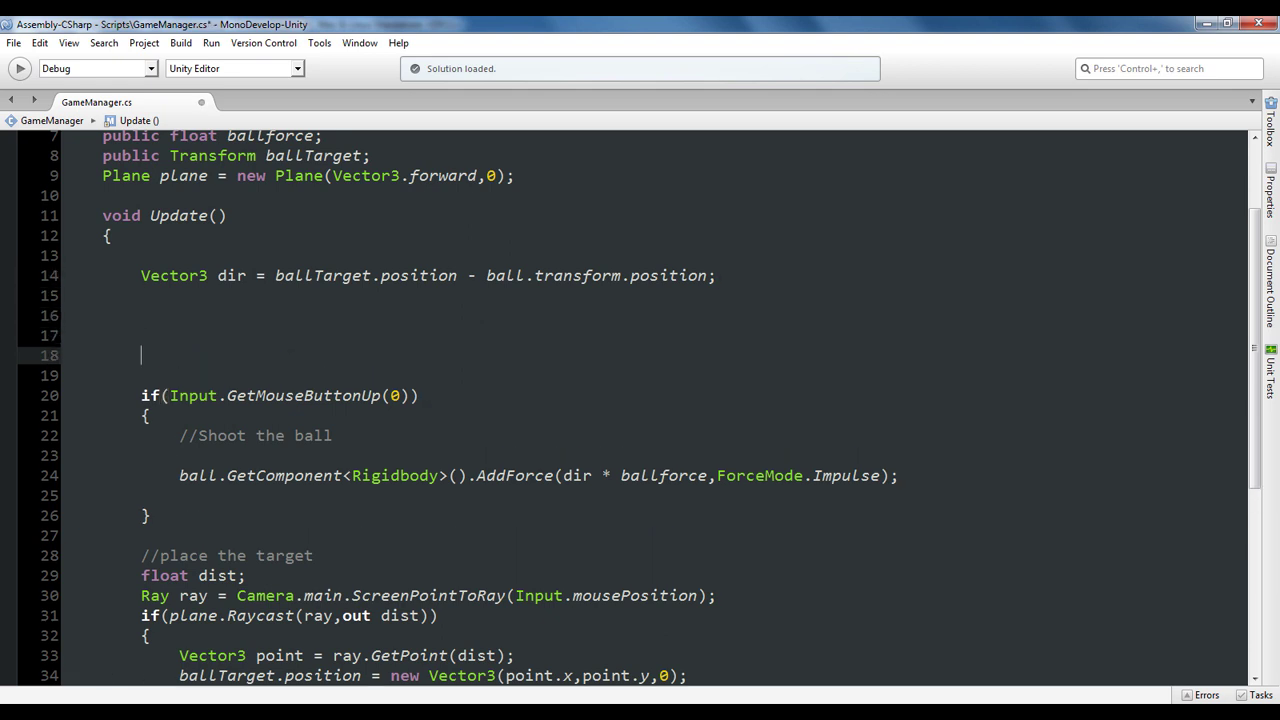
Add an if(Input.GetMouseButtonDown(0)) condition with an empty brace block above the GetMouseButtonUp condition
left_click(235, 328)
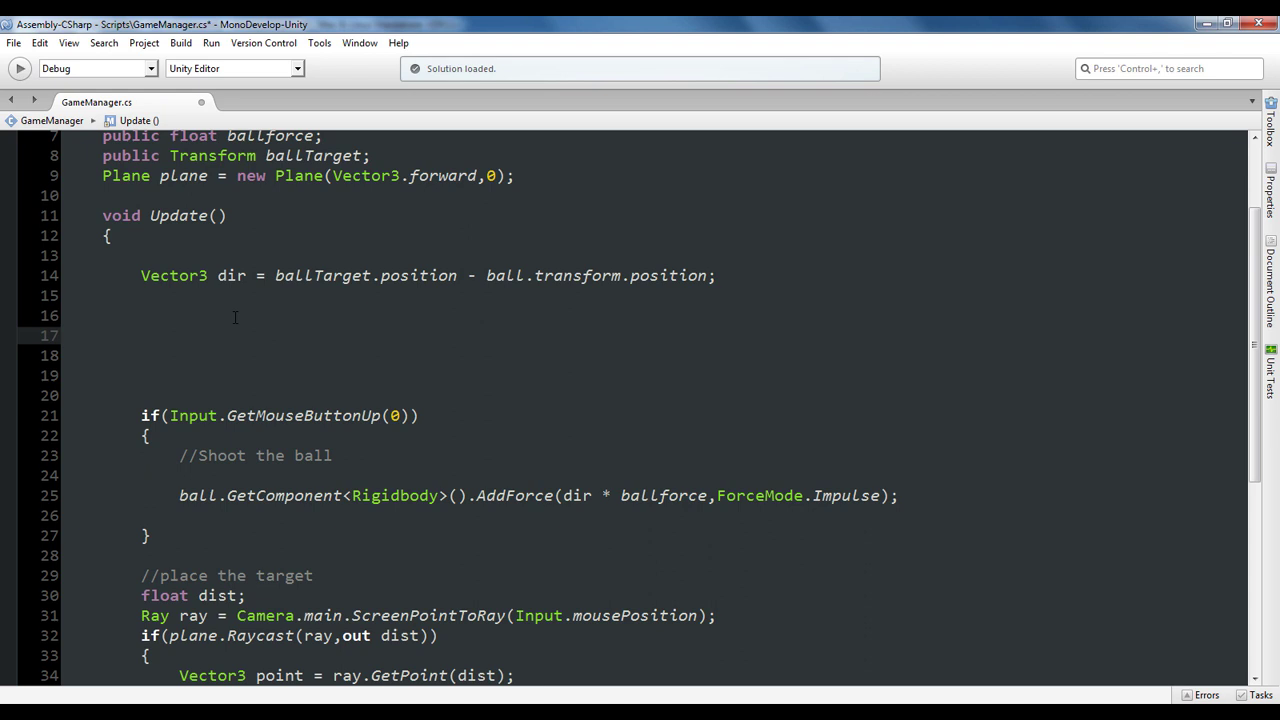
type("if(Input")
key("Escape")
type(".Getmu")
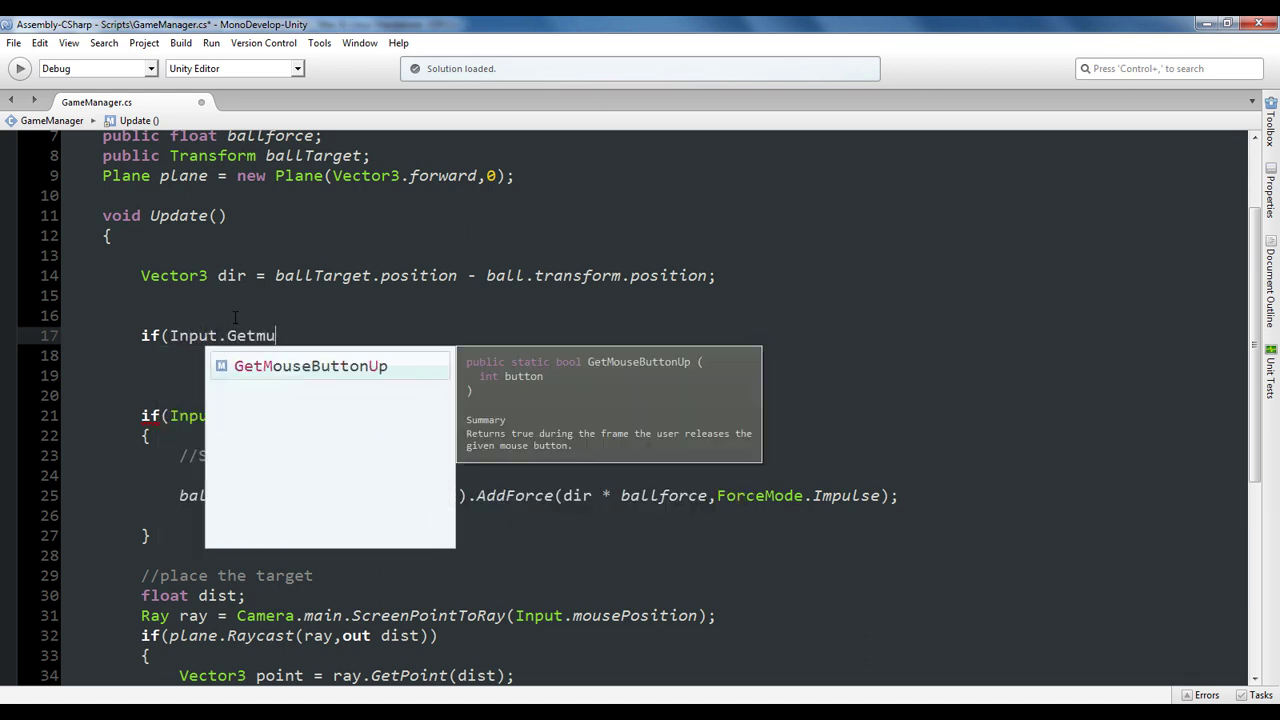
key("BackSpace")
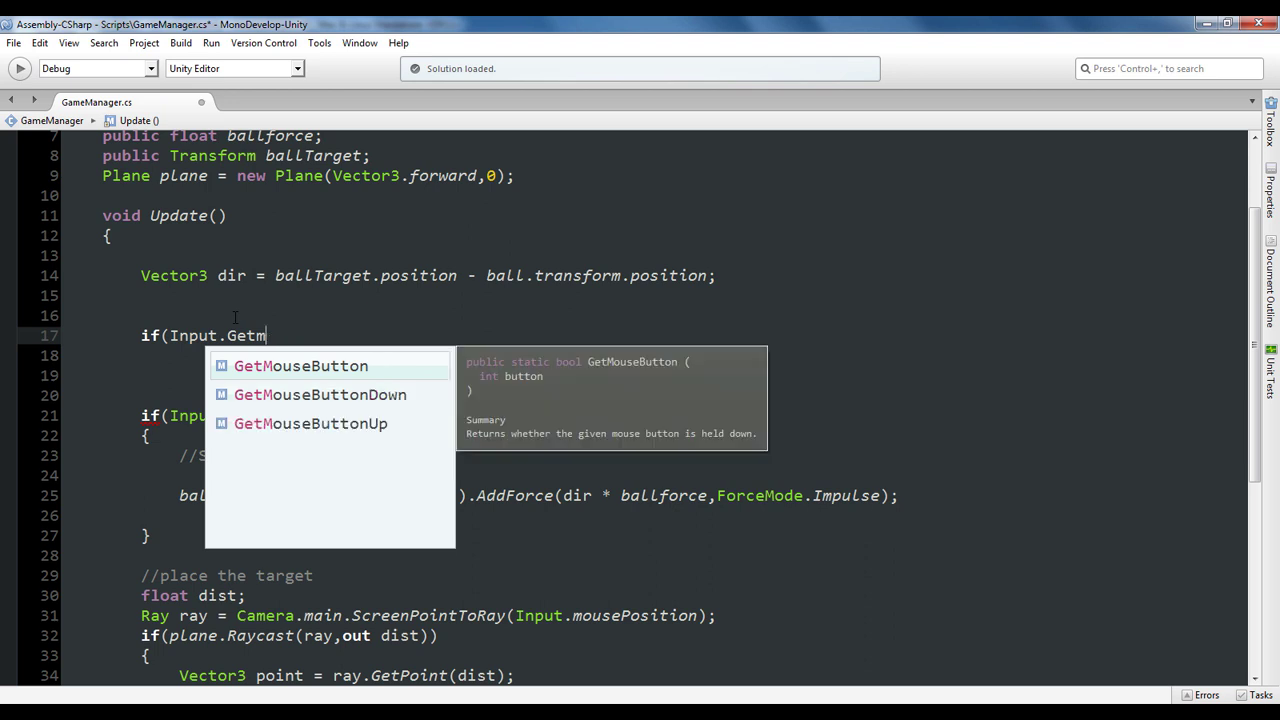
key("Down")
type("(")
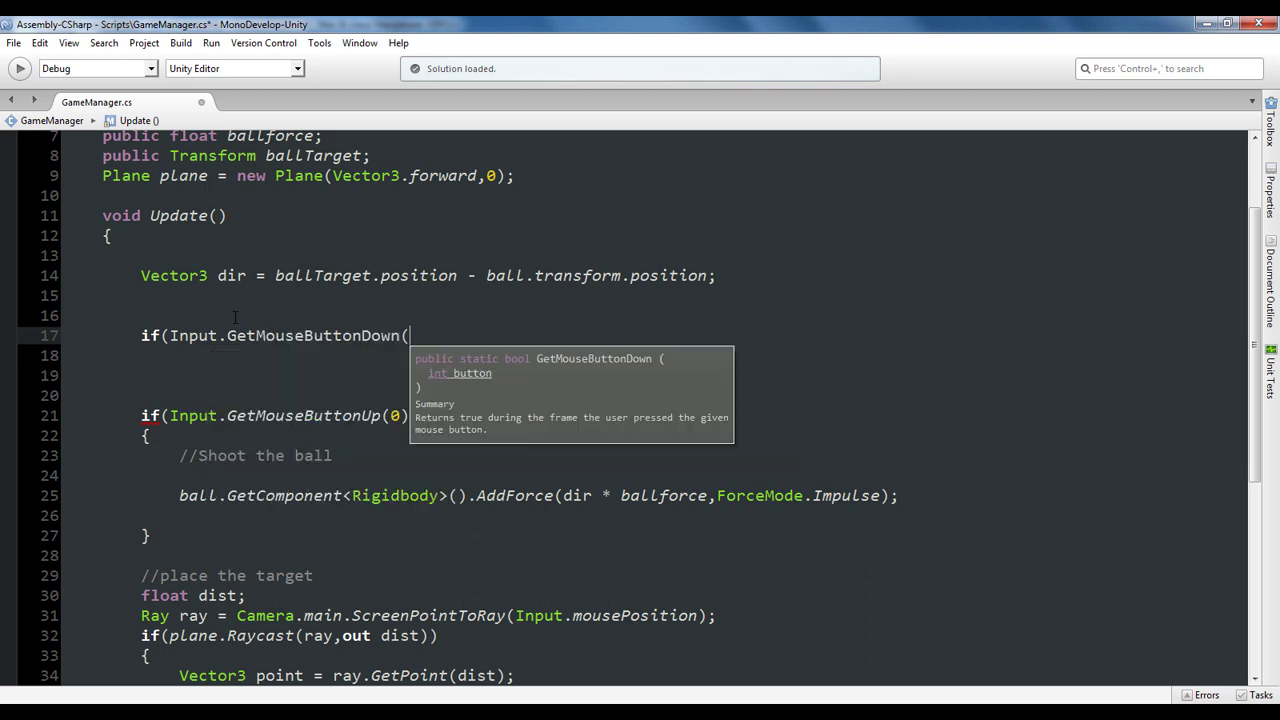
type("0)")
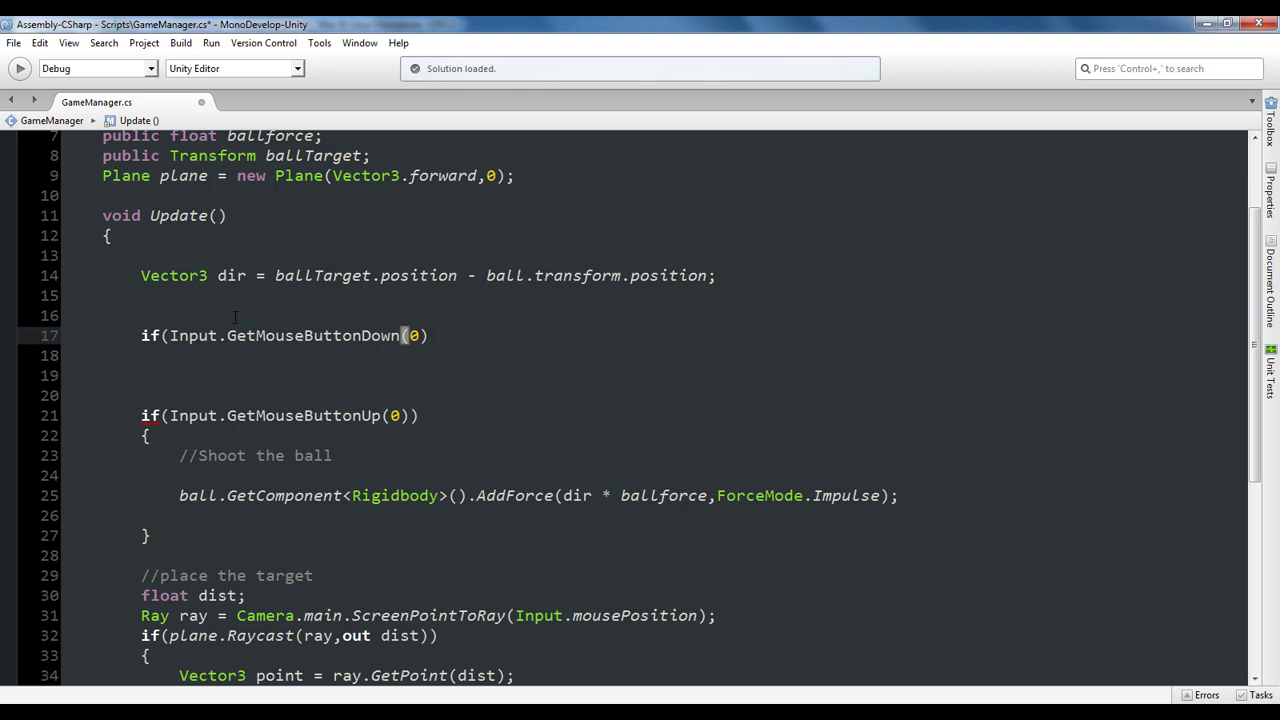
type(")")
key("Return")
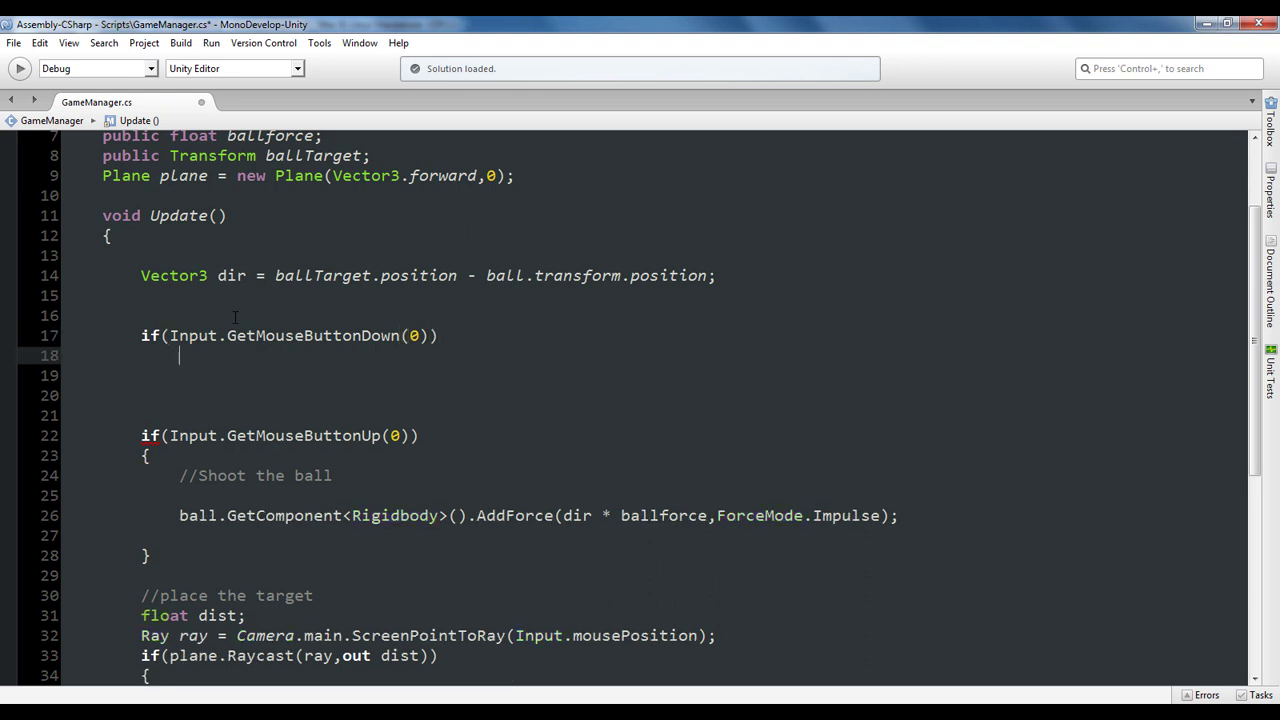
type("{")
key("Return")
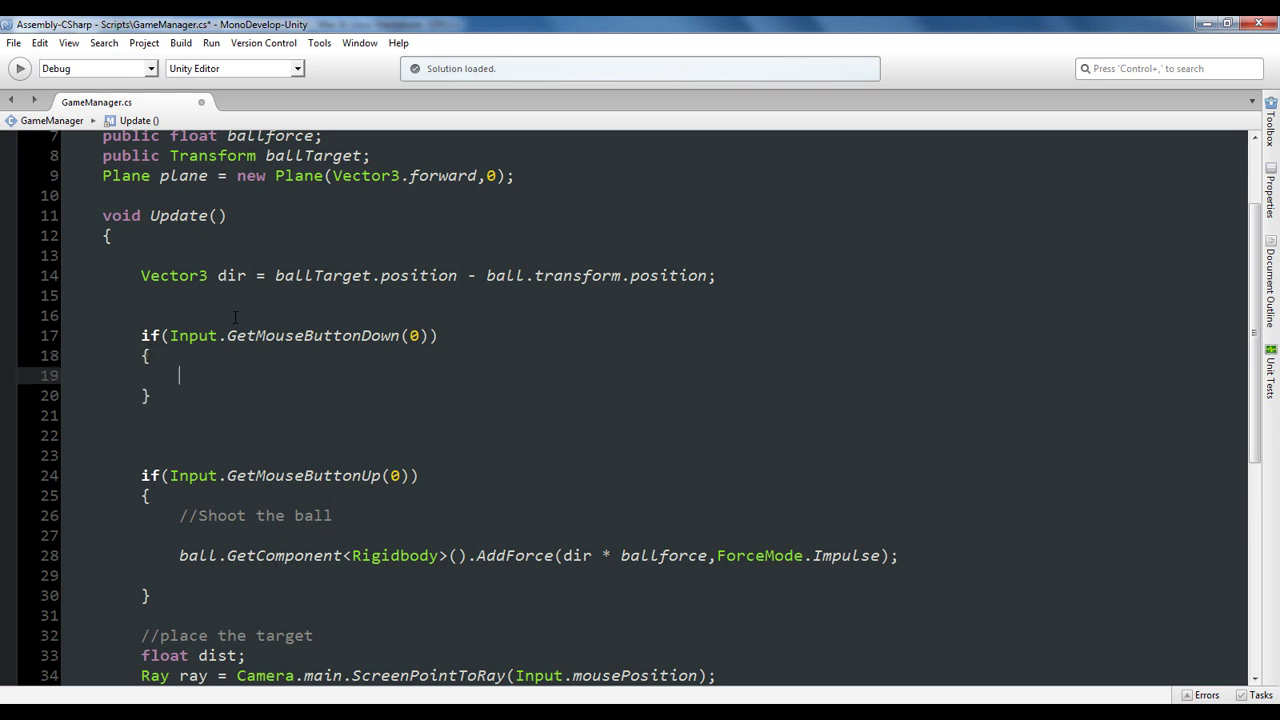
Write ball.GetComponent<Animator>().enabled = false; inside the GetMouseButtonDown block and save the script
type("ball")
key("Escape")
type(".GetComponent")
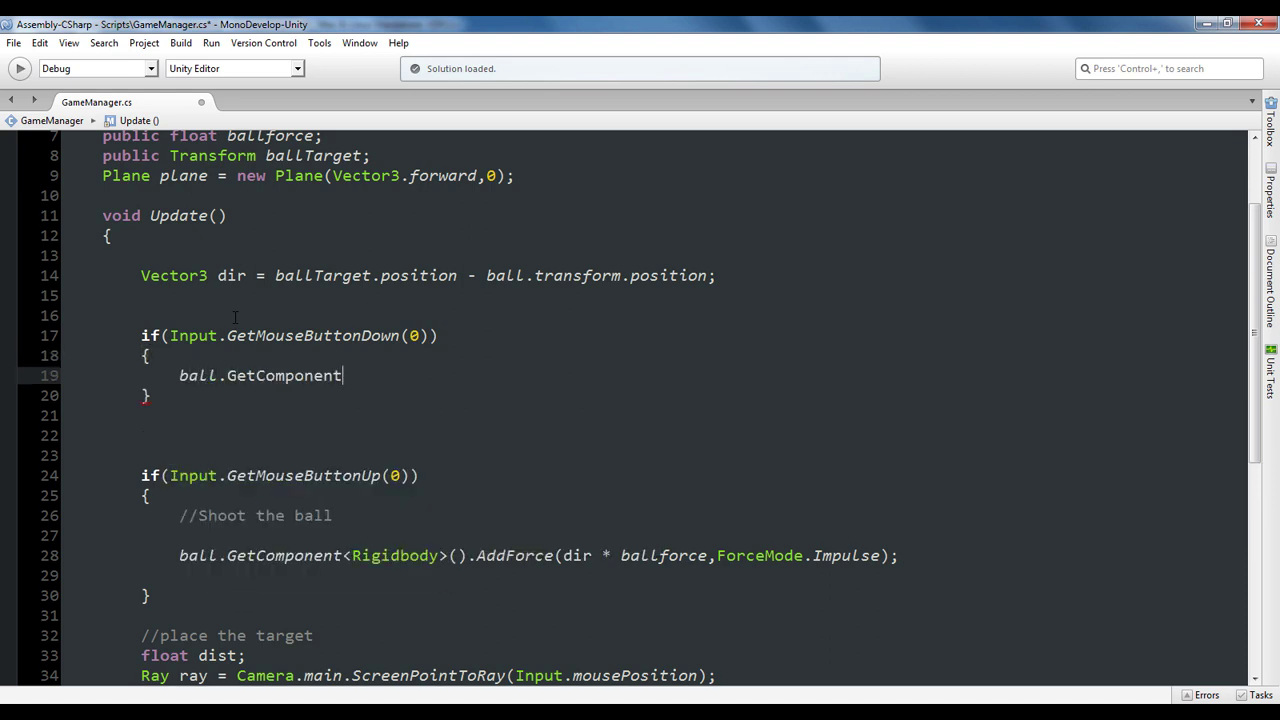
type("M<Animator")
left_click(430, 378)
type(">().")
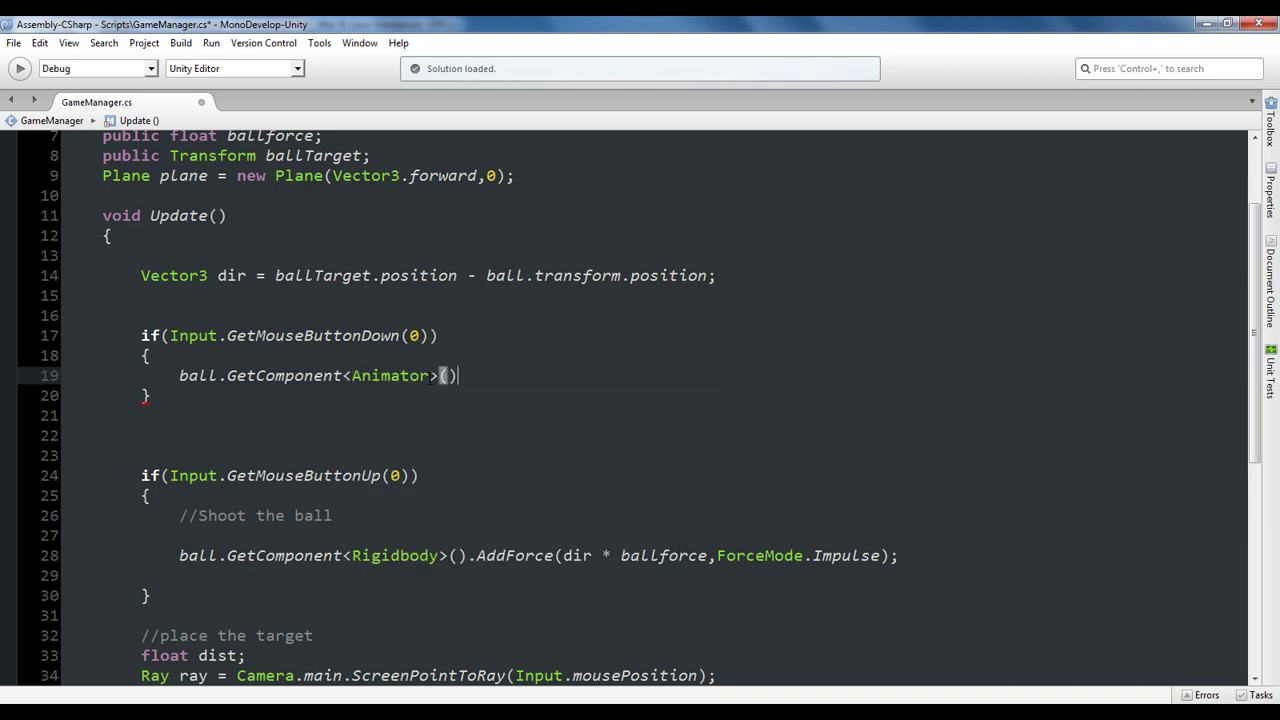
type("en")
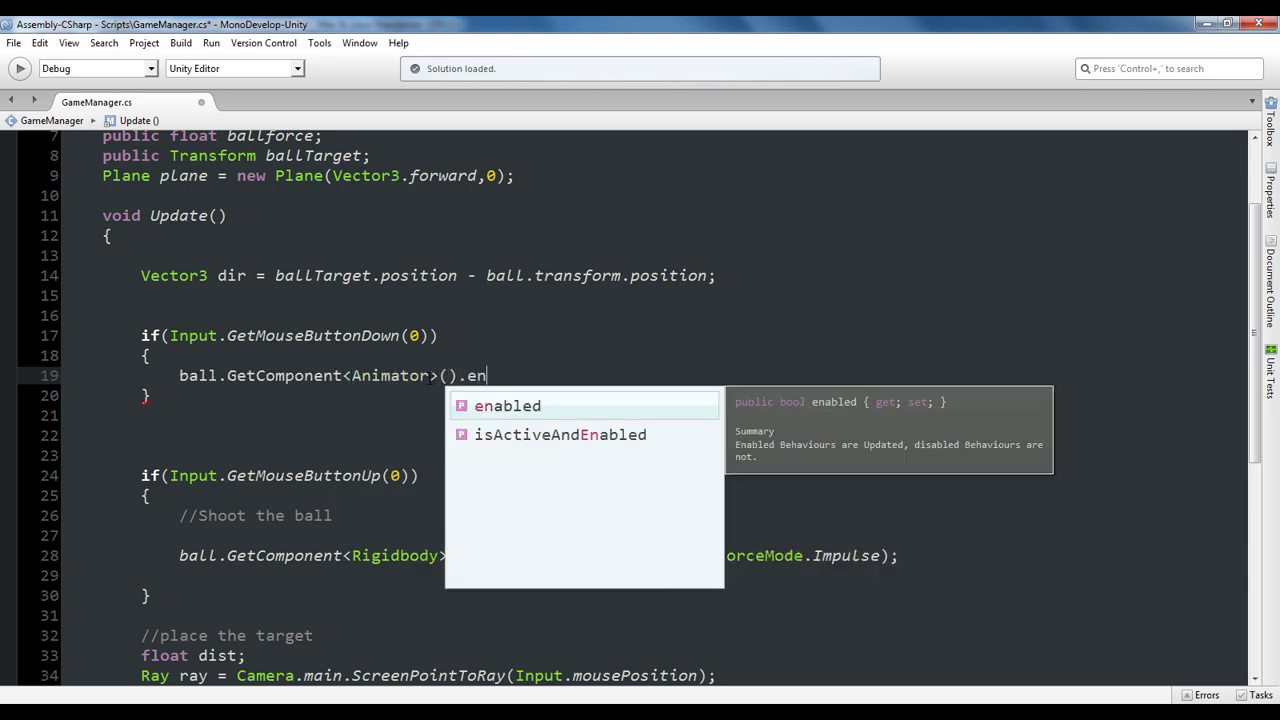
type("abled = false")
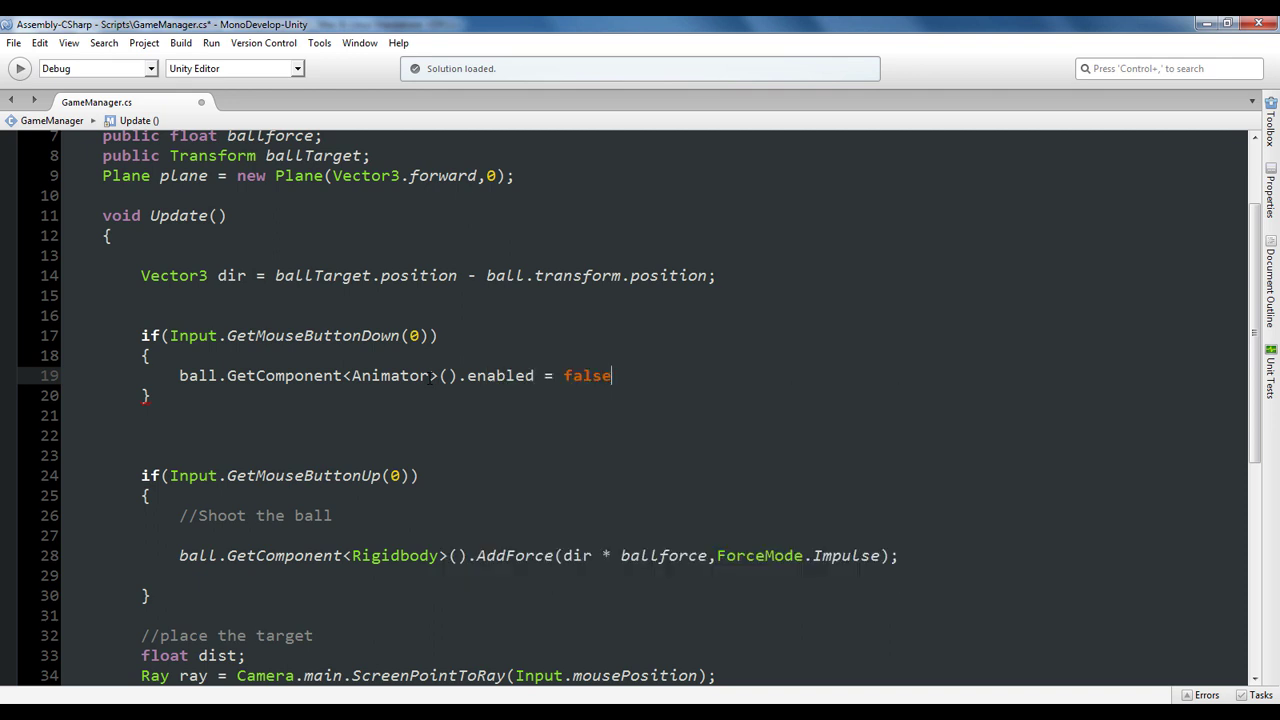
type(";")
key("ctrl+s")
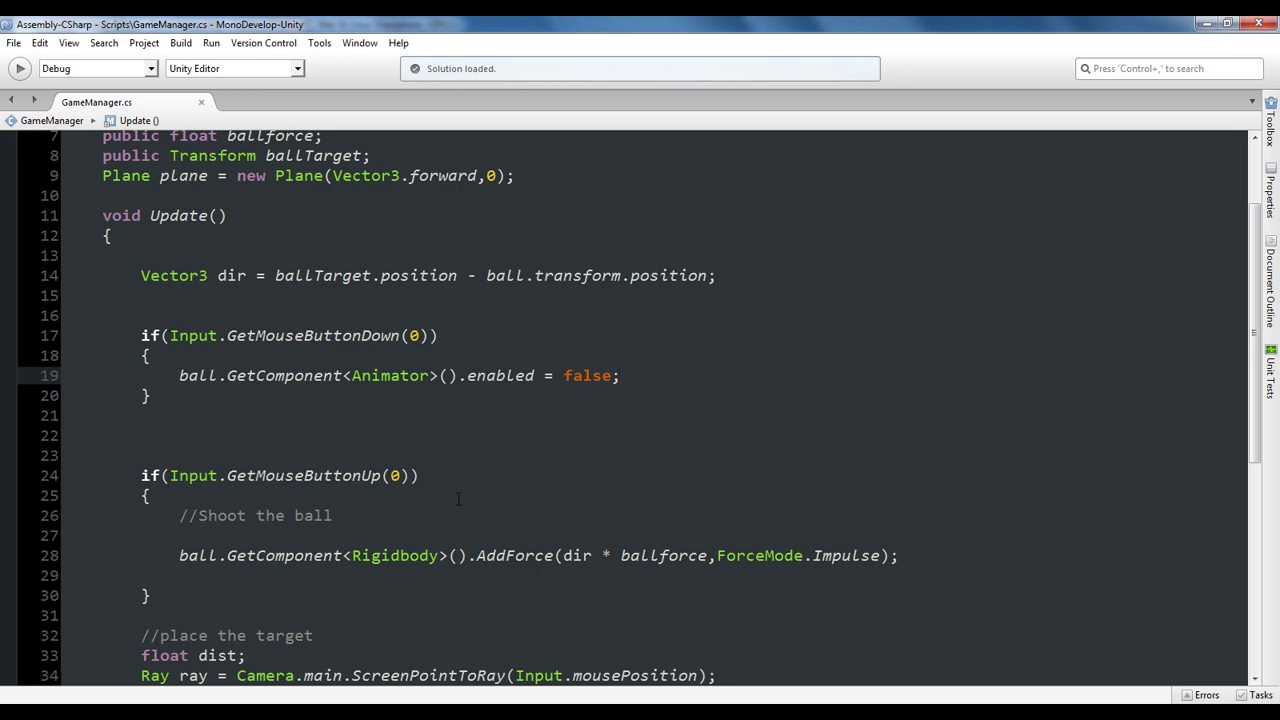
left_click(630, 436)
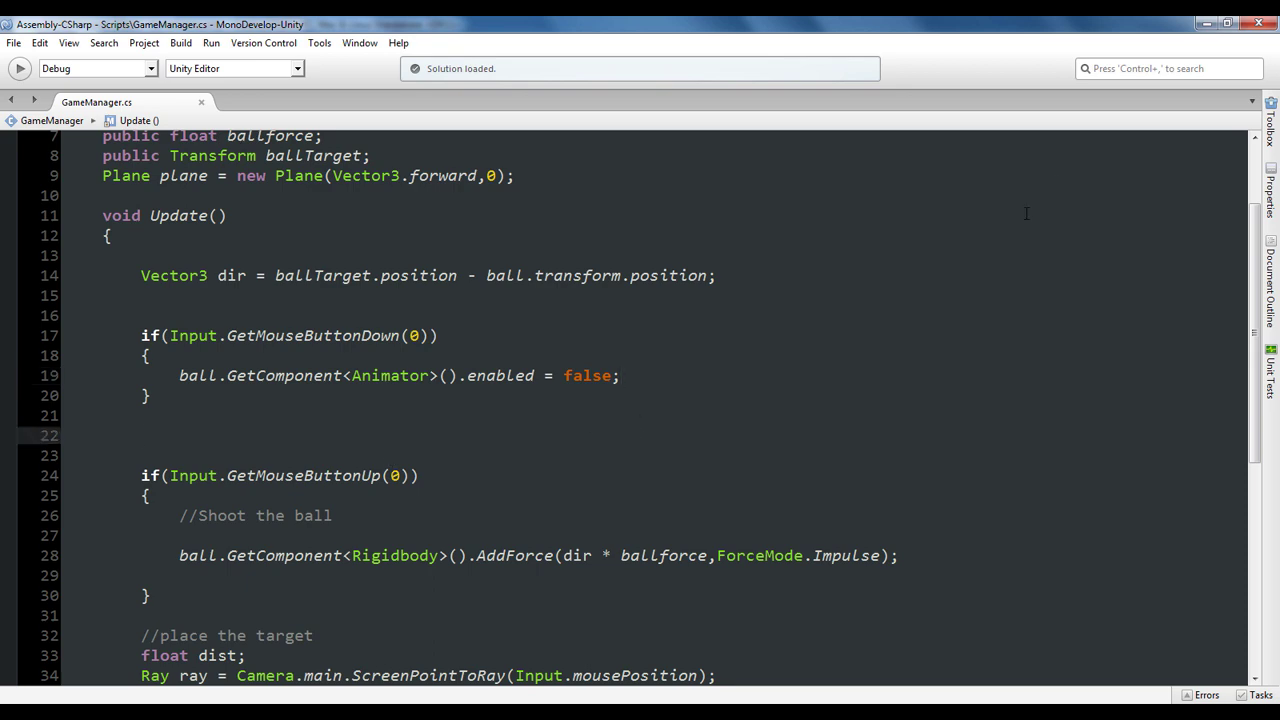
Switch to Unity and play-test shooting the ball at the cans, then stop the game
left_click(1206, 23)
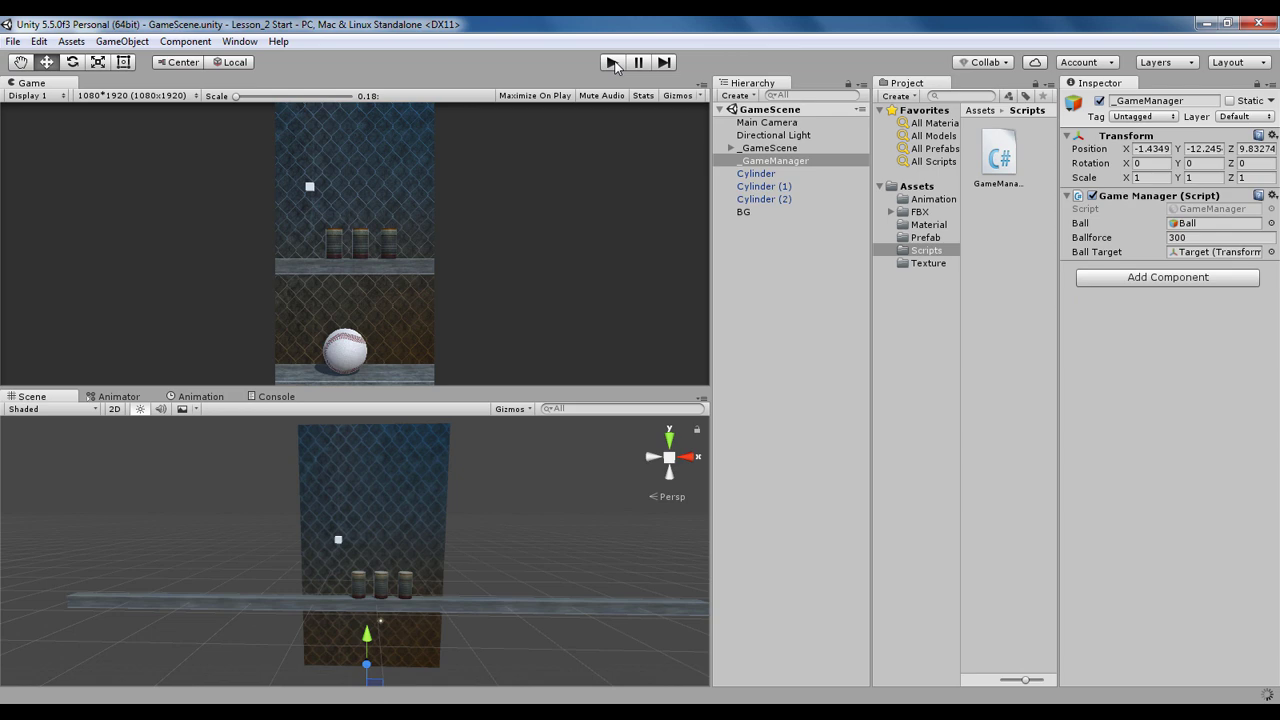
left_click(612, 63)
left_click(439, 281)
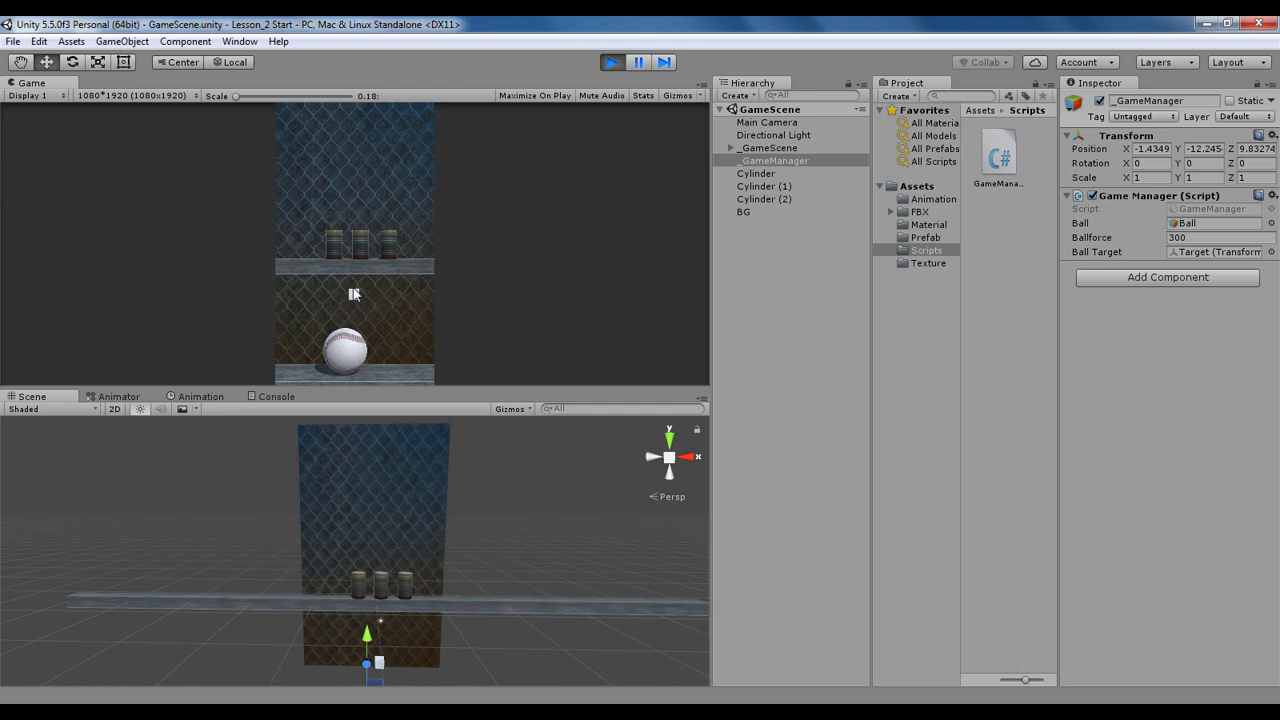
left_click(340, 238)
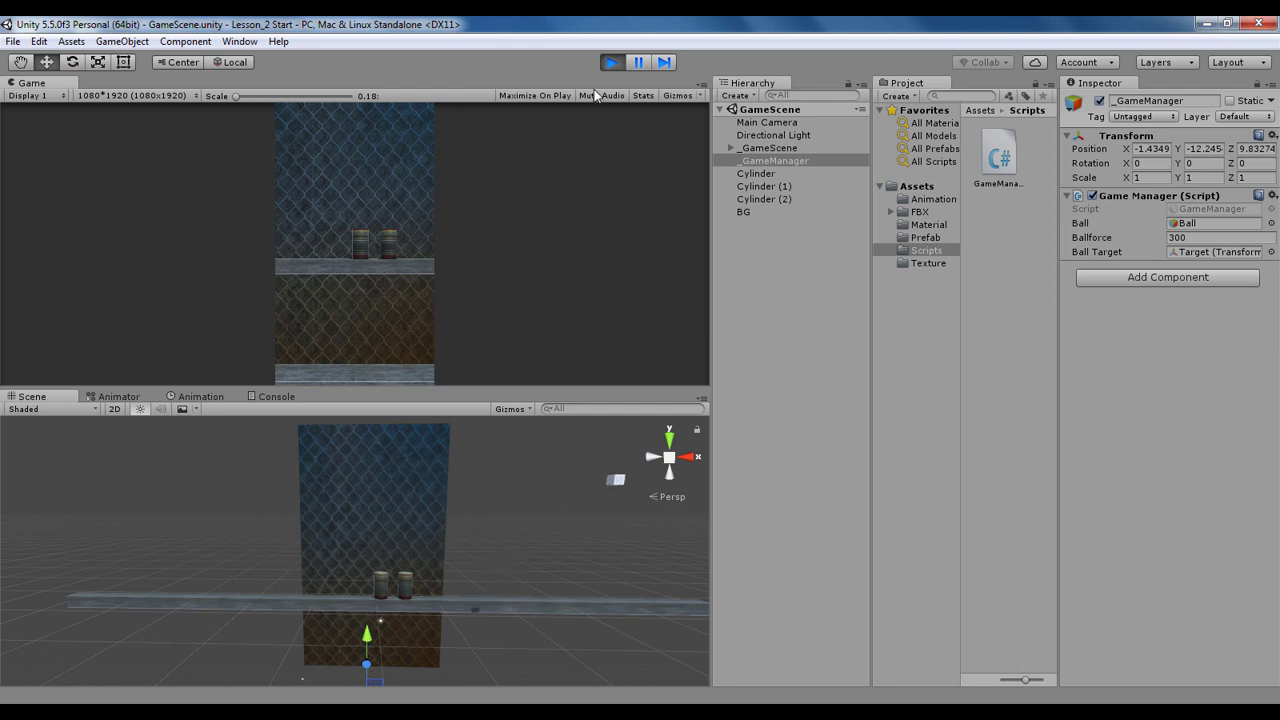
left_click(612, 63)
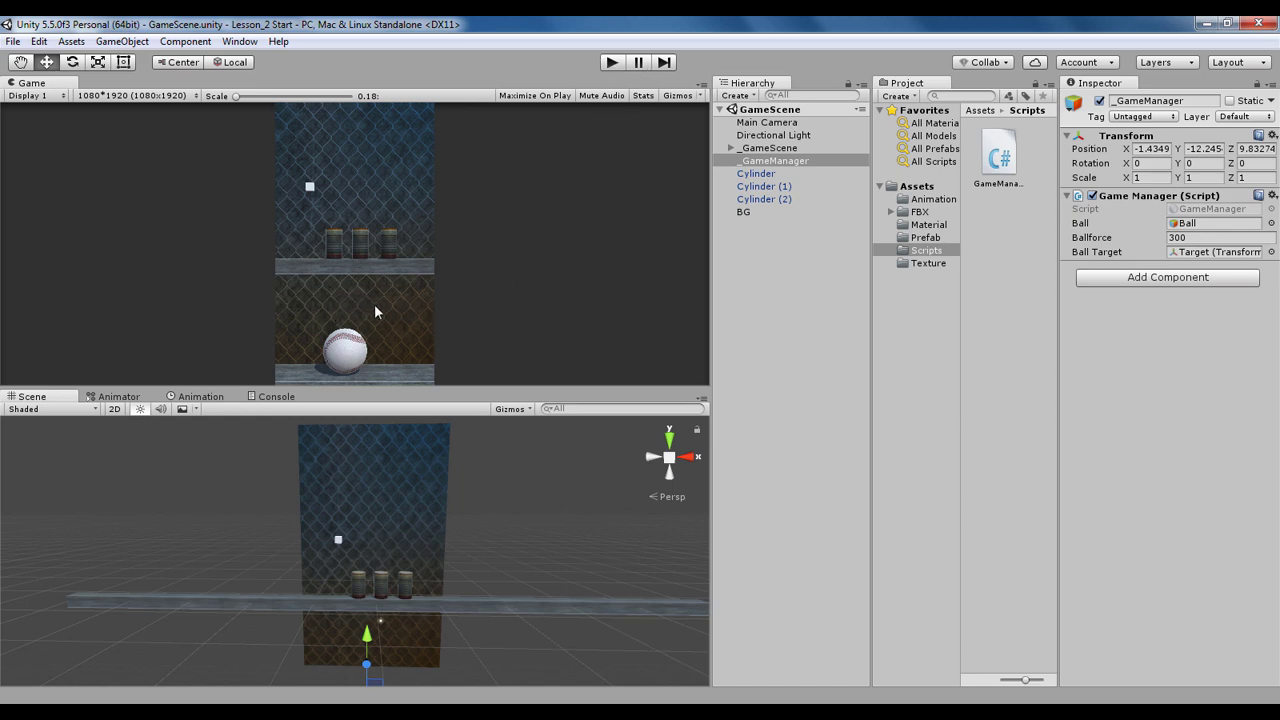
left_click(612, 62)
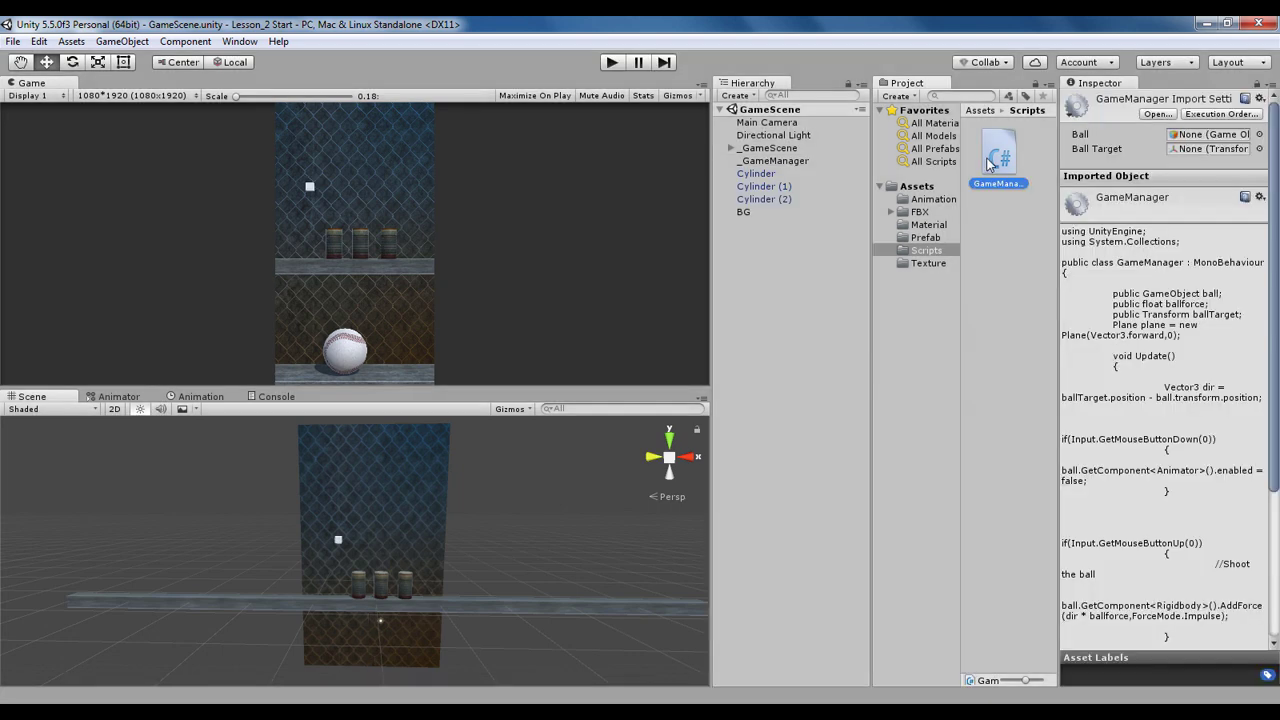
Open the GameManager script again and start a Vector3 mousePos assignment on the line below the dir declaration
double_click(994, 156)
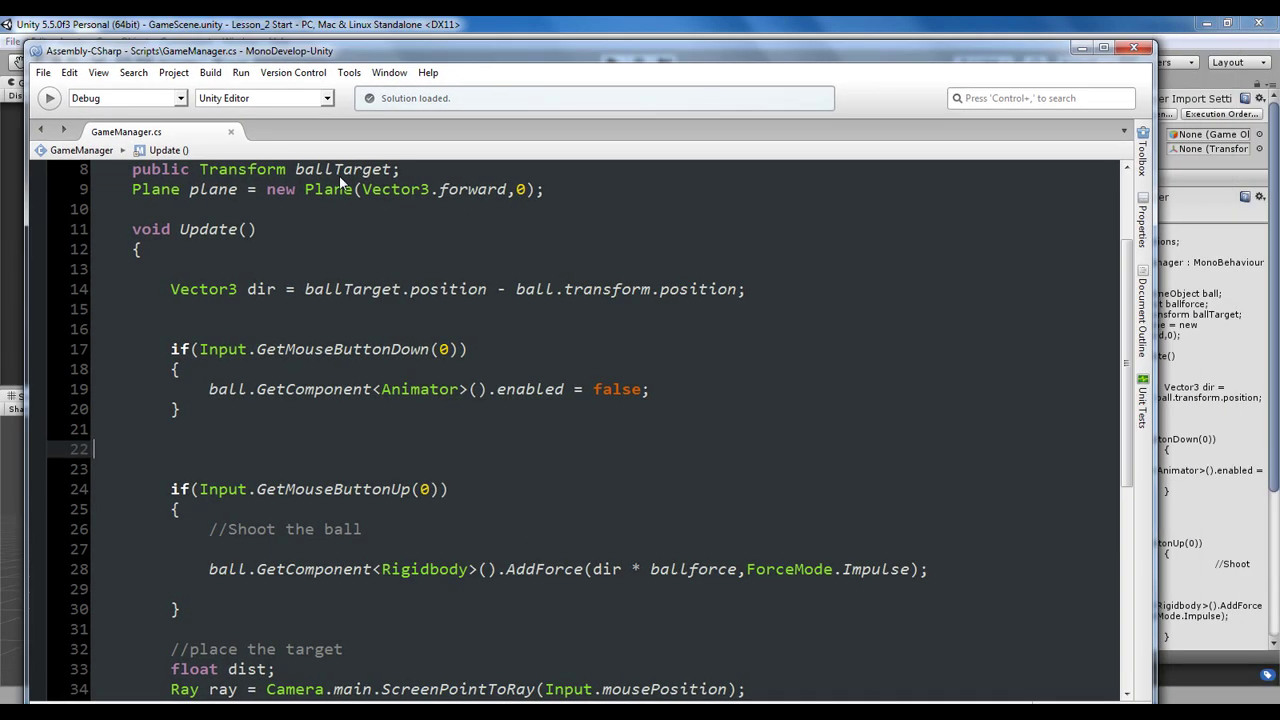
left_click(250, 317)
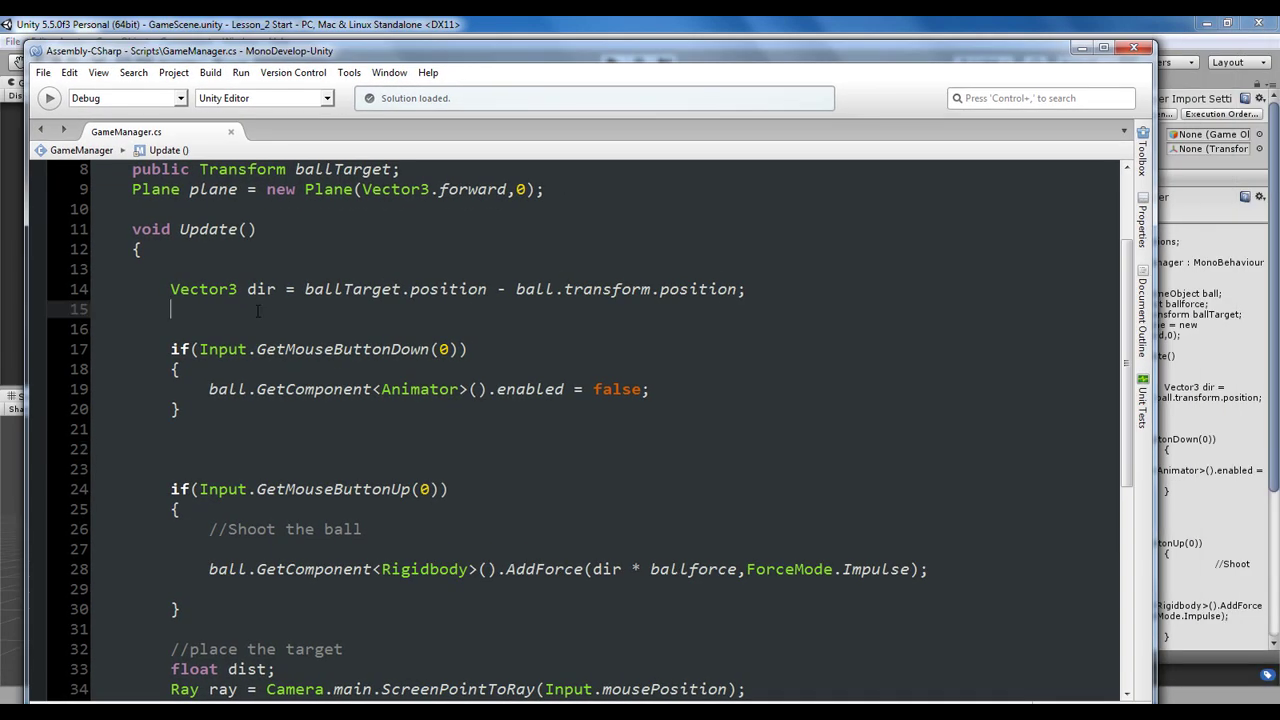
type("vect")
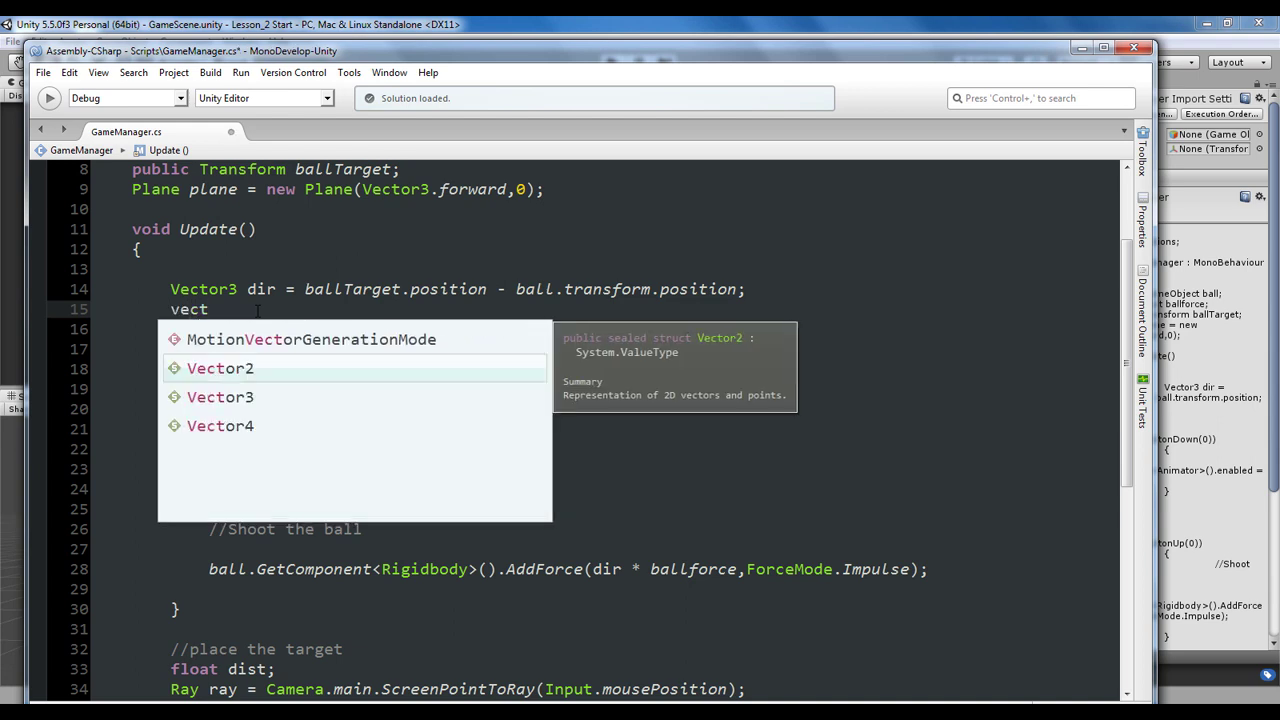
key("Down")
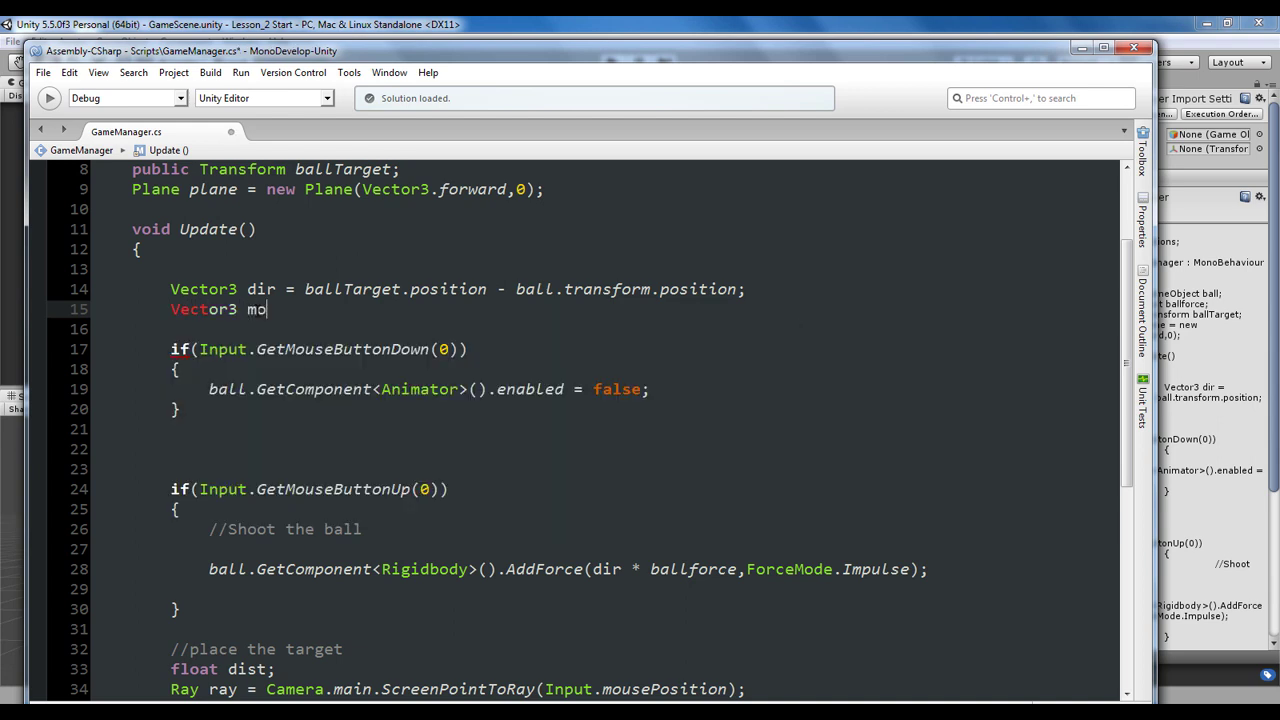
type("mouseP")
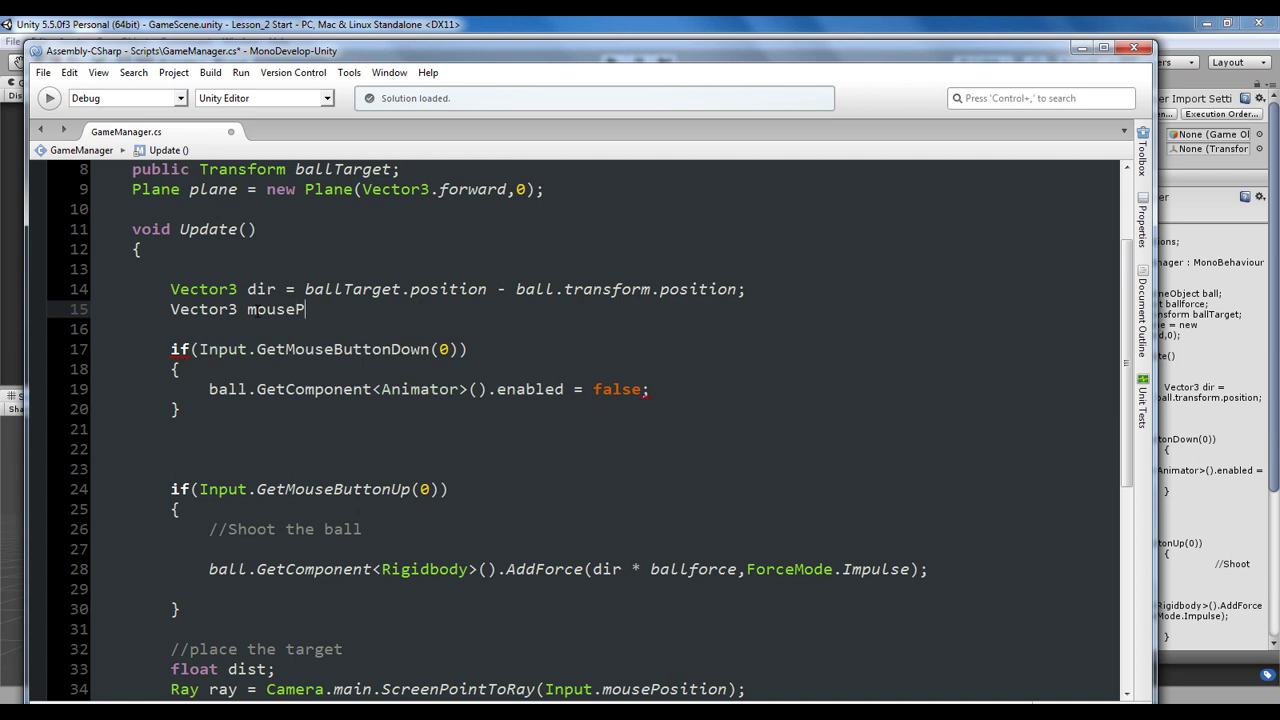
type("os = came")
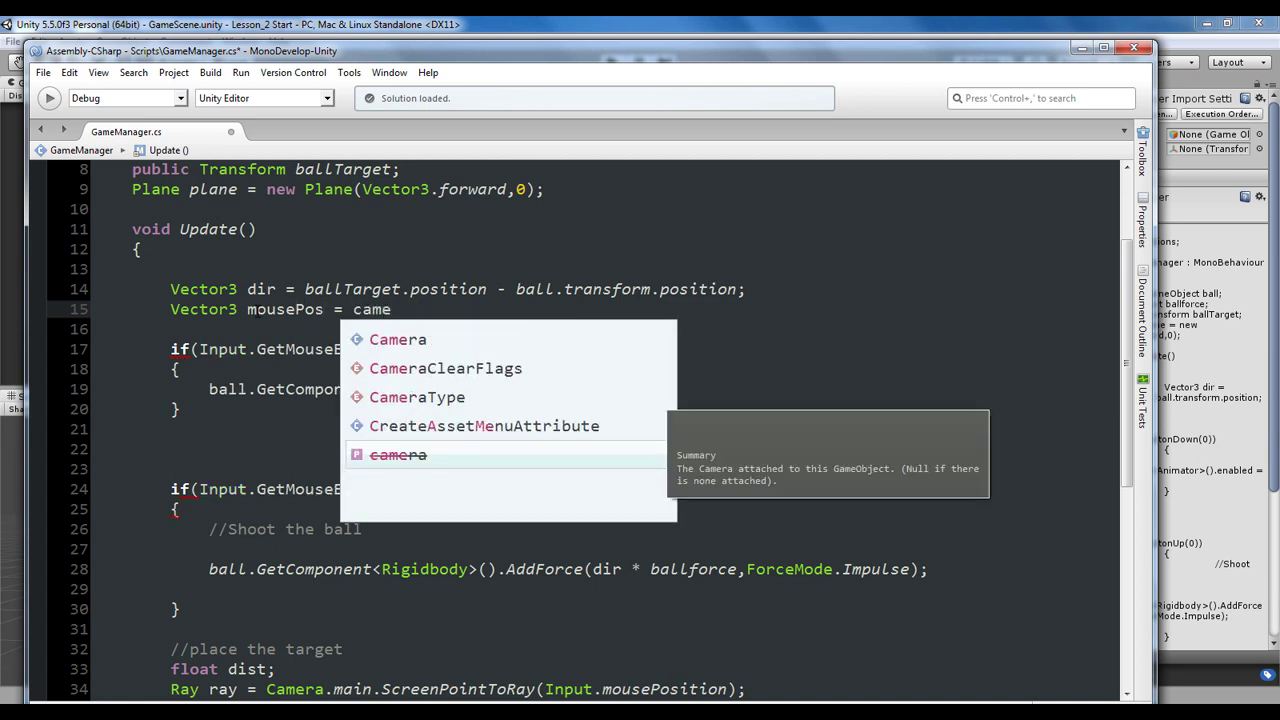
Use the Camera class, followed by a member-access dot, as the source assigned to mousePos
key("Up")
key("Up")
key("Up")
key("Up")
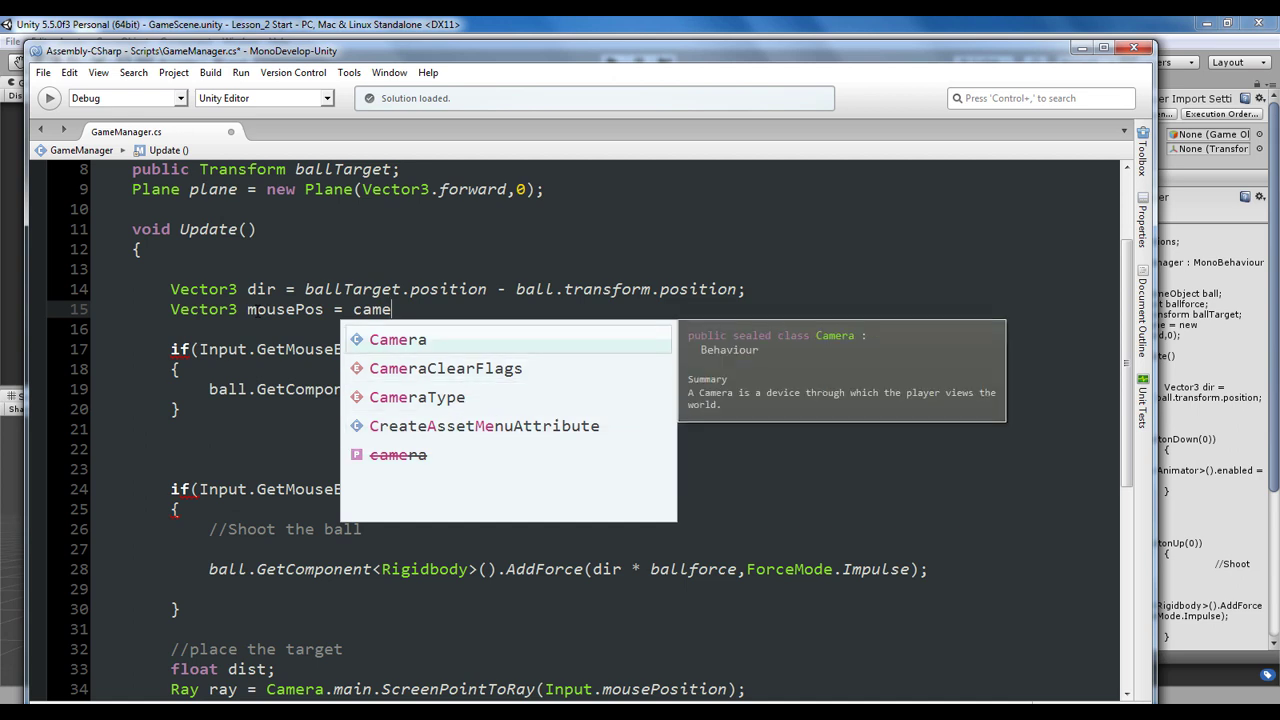
key("Return")
type(".sc")
key("BackSpace")
key("BackSpace")
type("scre")
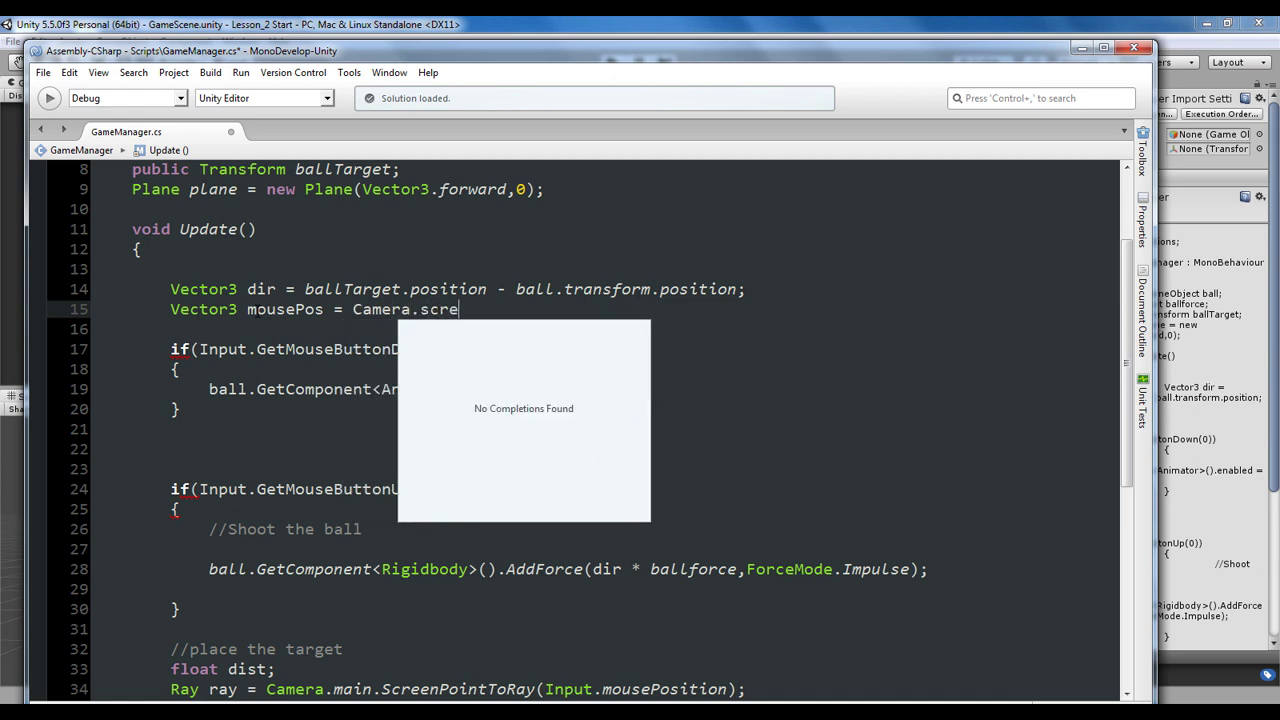
key("BackSpace")
key("BackSpace")
key("BackSpace")
key("BackSpace")
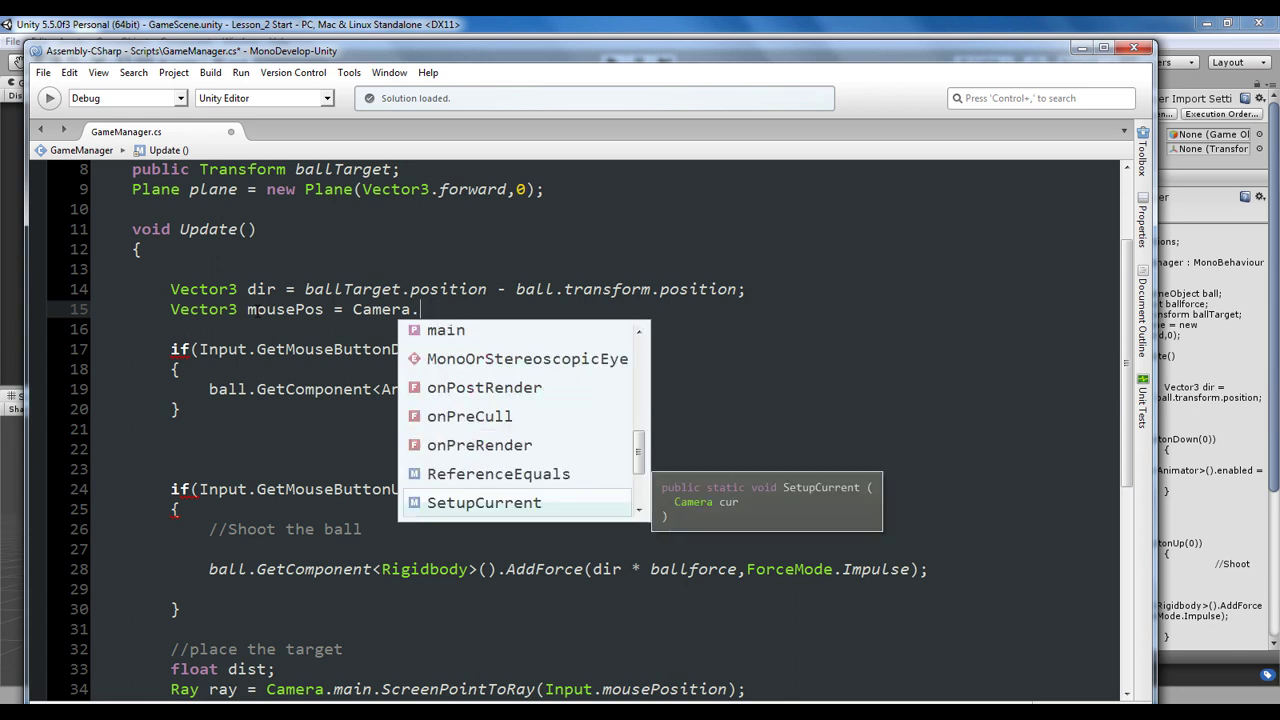
Continue the mousePos assignment with main.ScreenToWorldPoint and a new Vector3( as its argument
type("m")
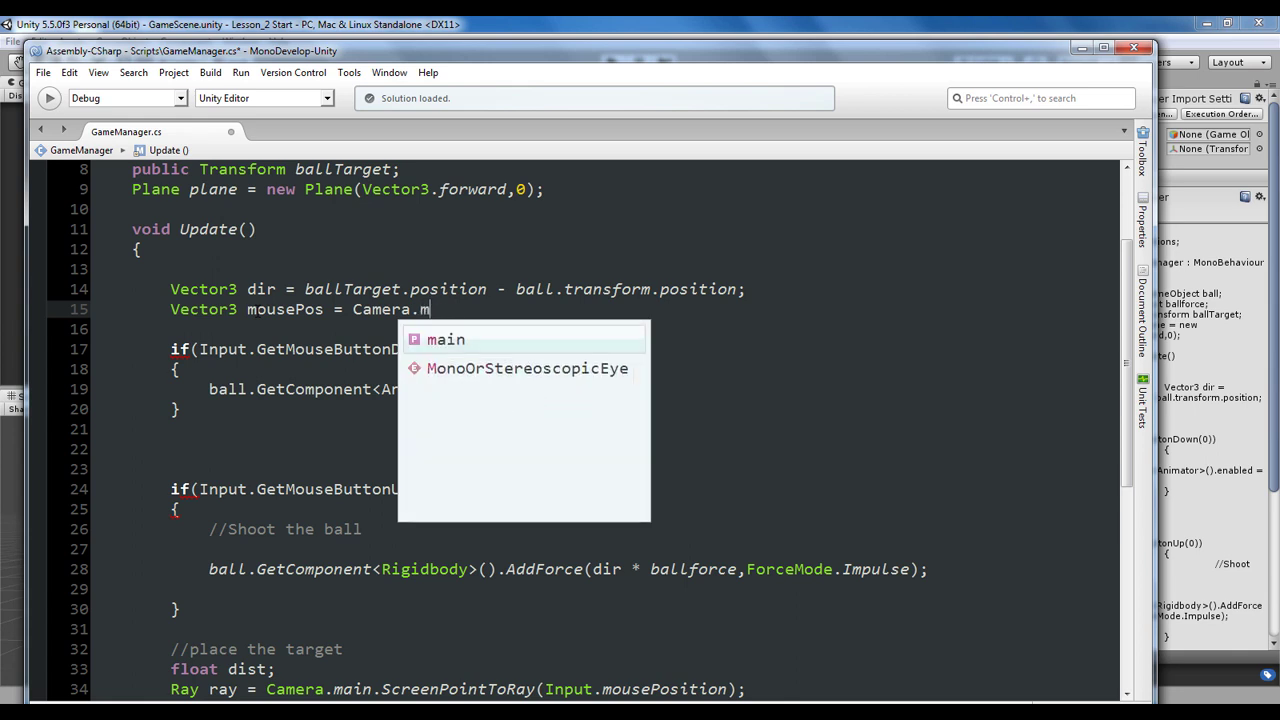
type("ain.screw")
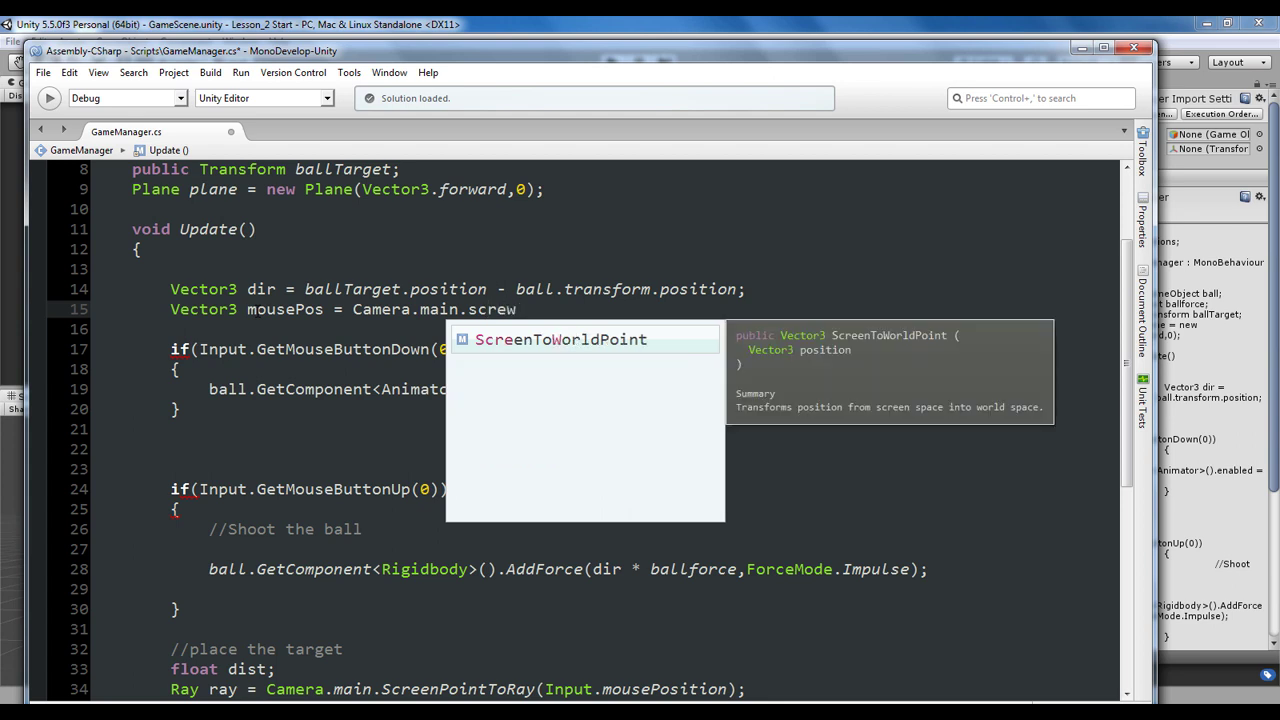
key("Return")
type("(new Vec")
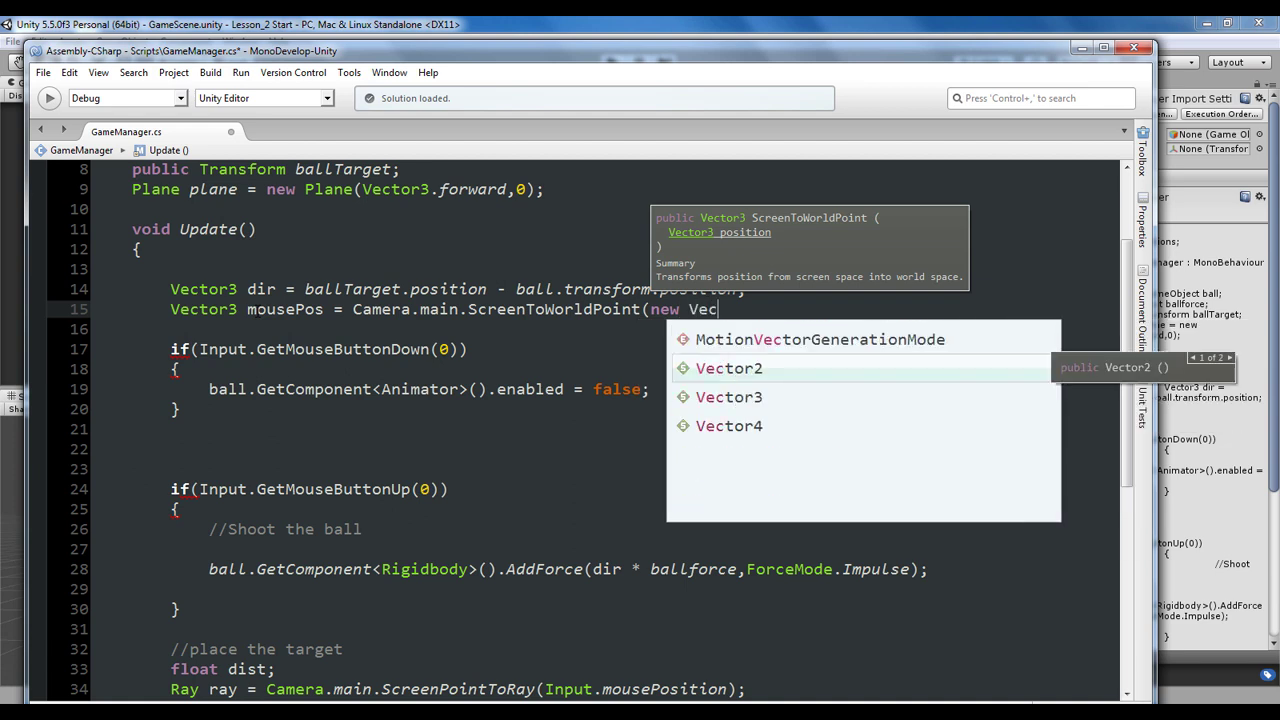
key("Down")
key("Return")
type("(")
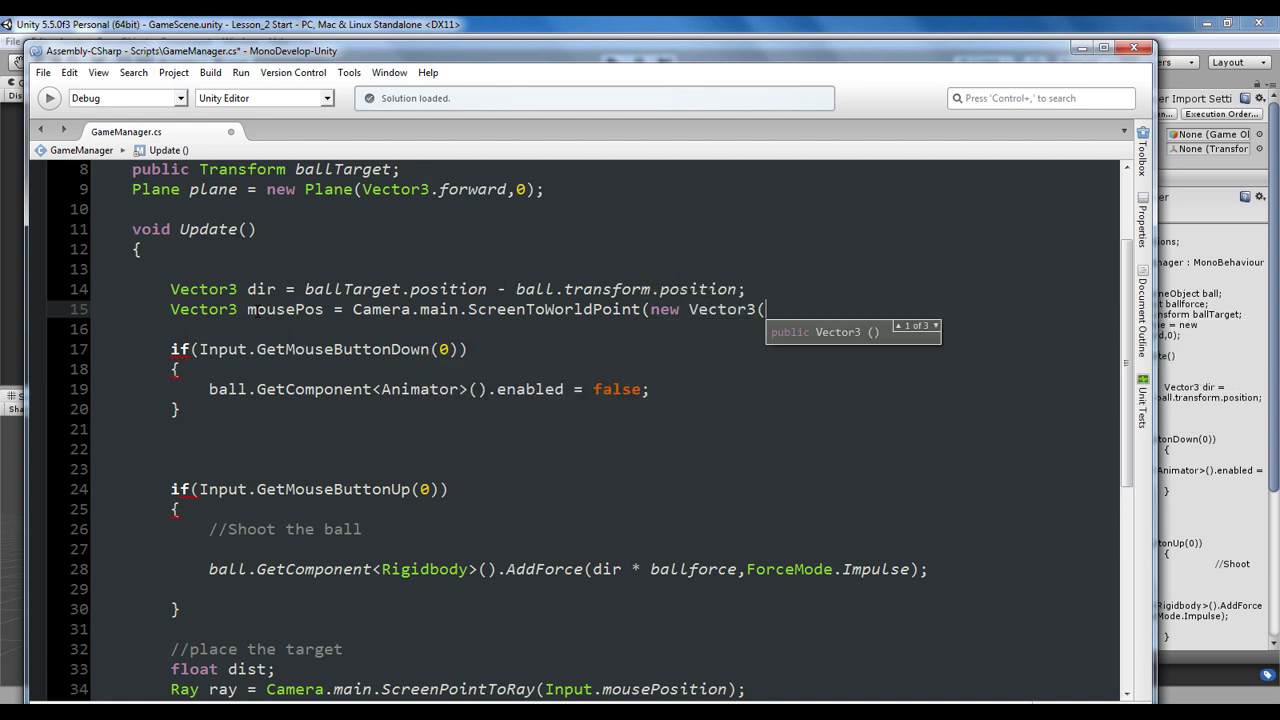
Enter Input.mousePosition.x as the x component of the new Vector3
type("Input")
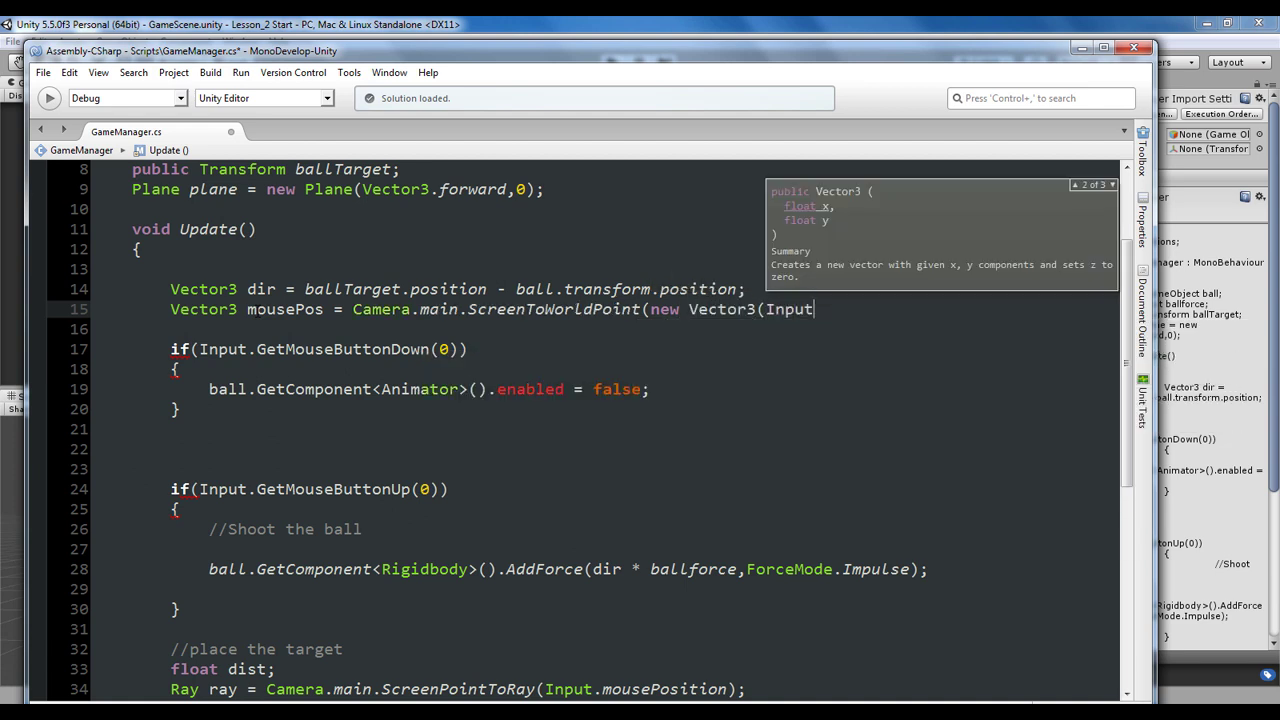
type(".mou")
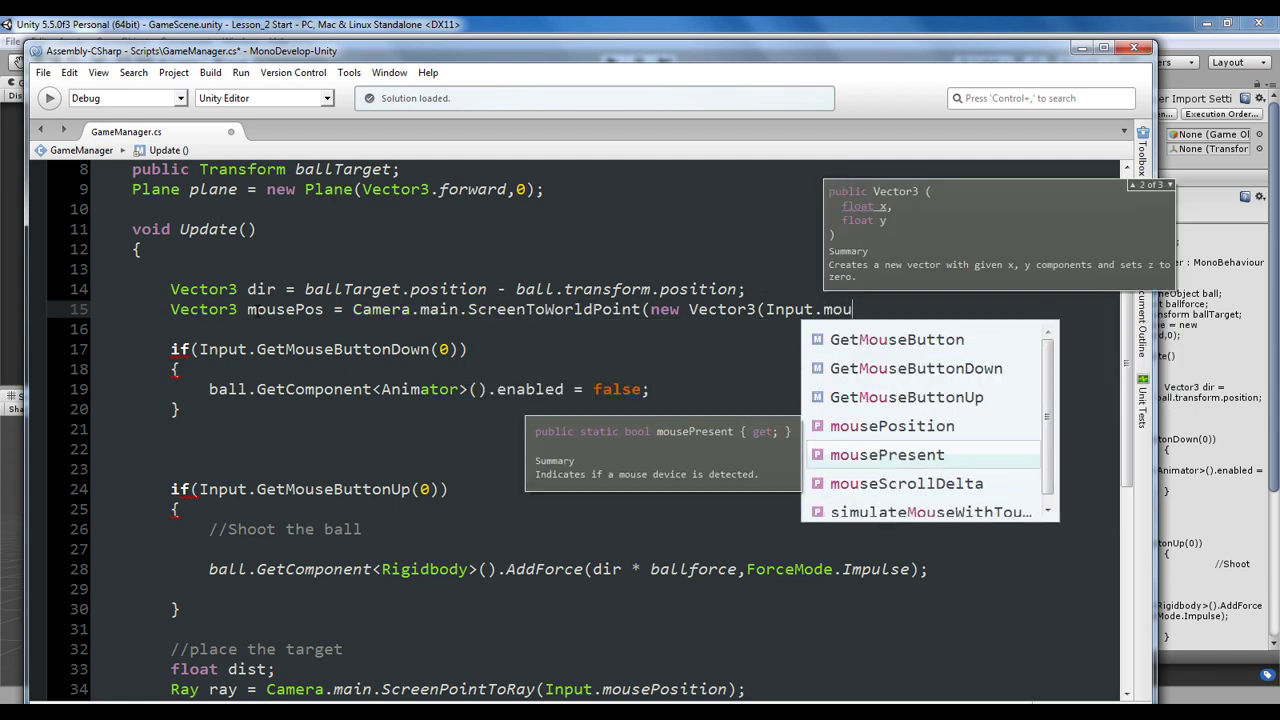
key("Up")
key("Return")
type(".x")
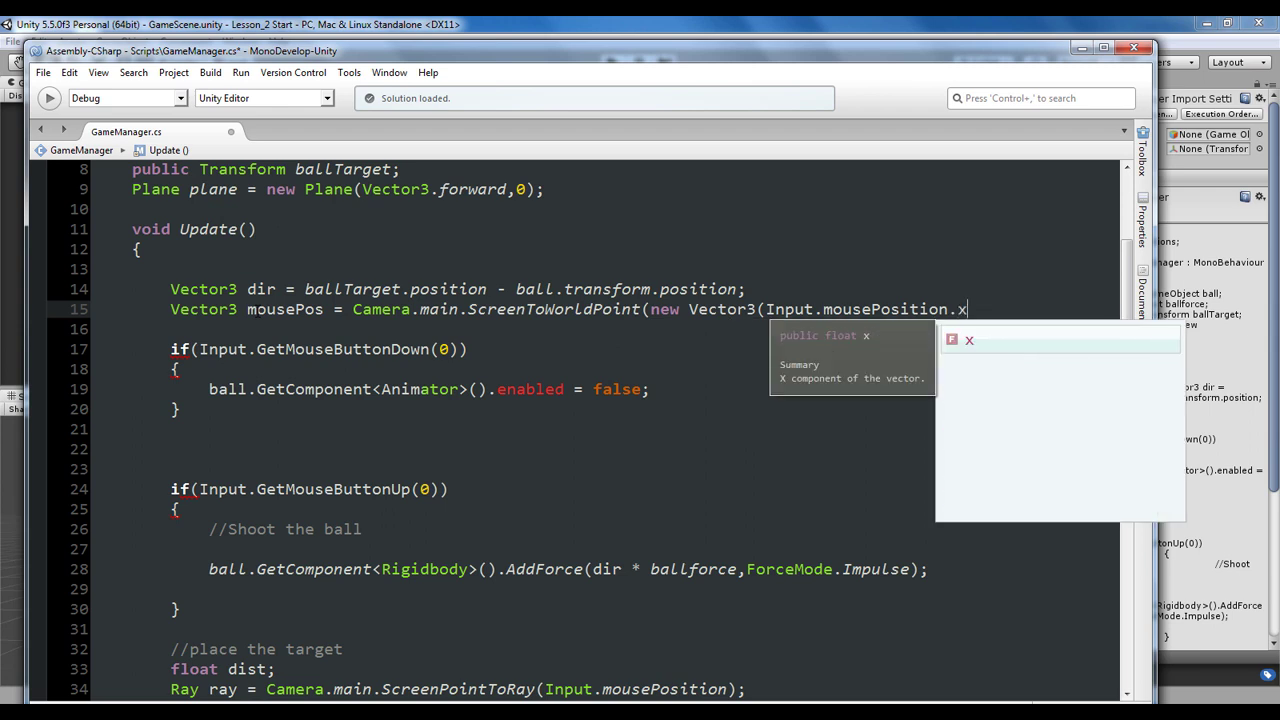
Add Input.mousePosition.y as the y component of the new Vector3, followed by a comma
type(",inpur")
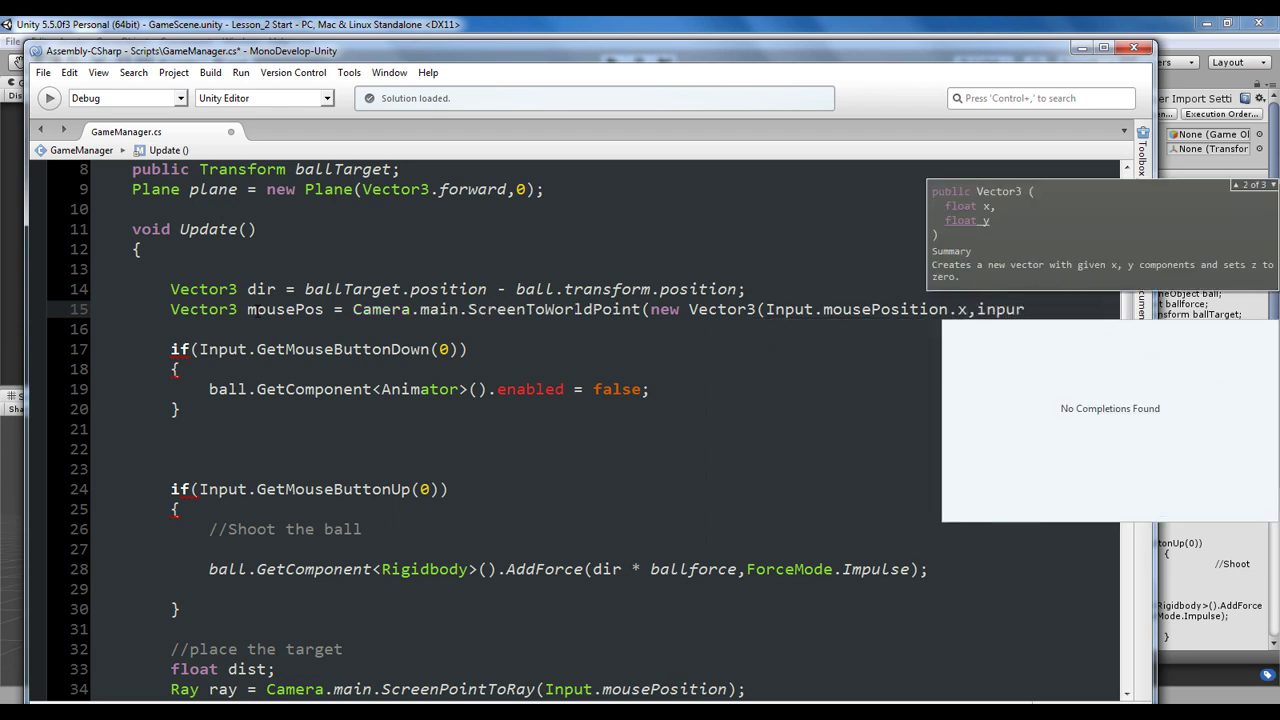
key("BackSpace")
type("t")
key("Return")
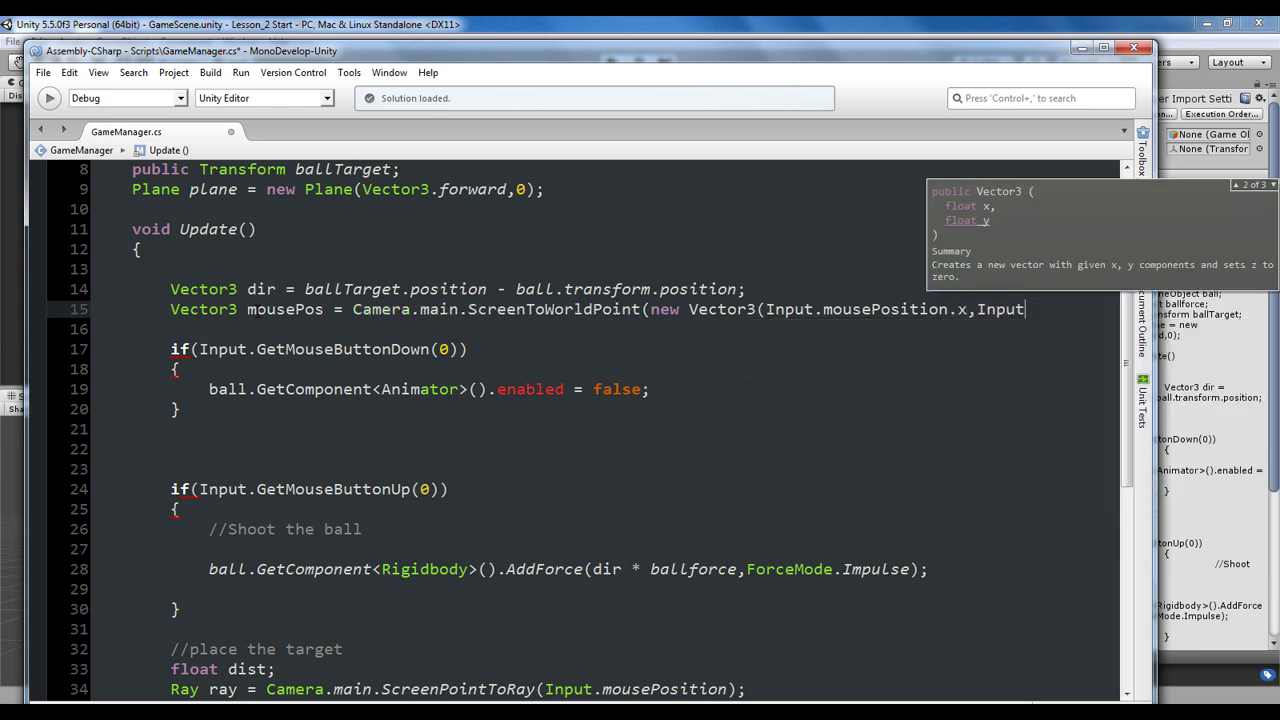
type(".mous")
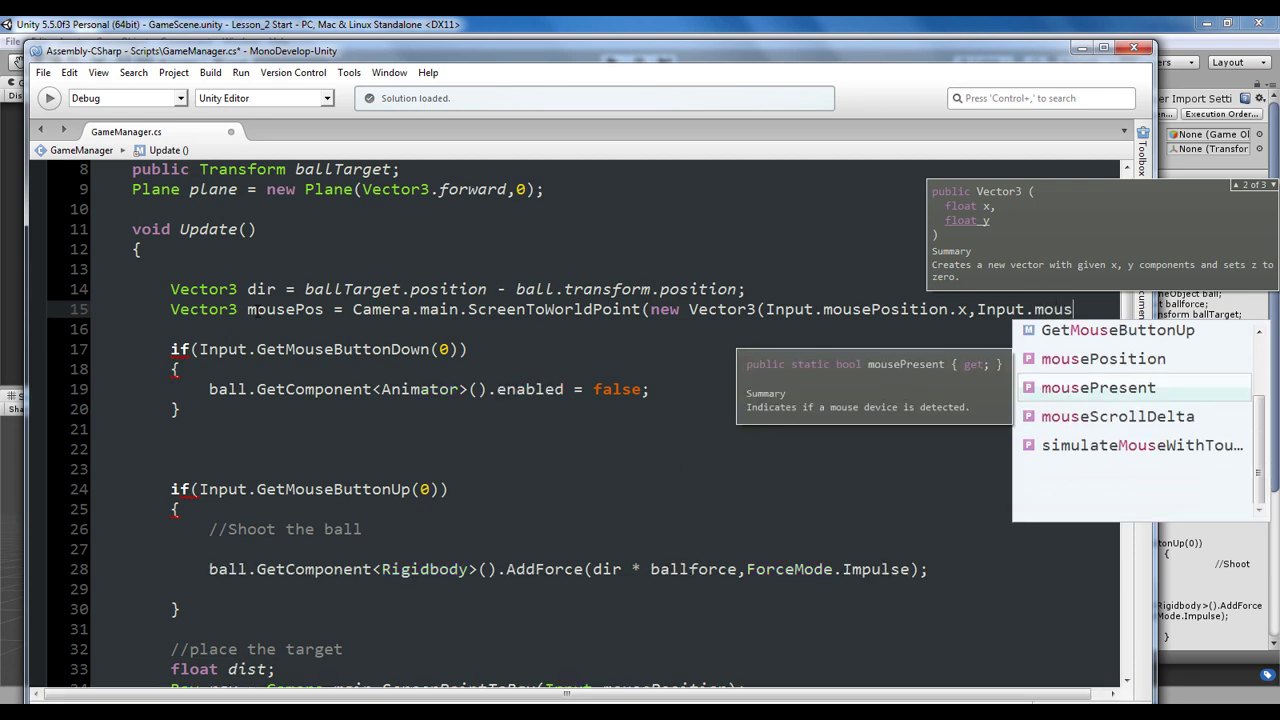
key("Down")
key("Return")
type(".")
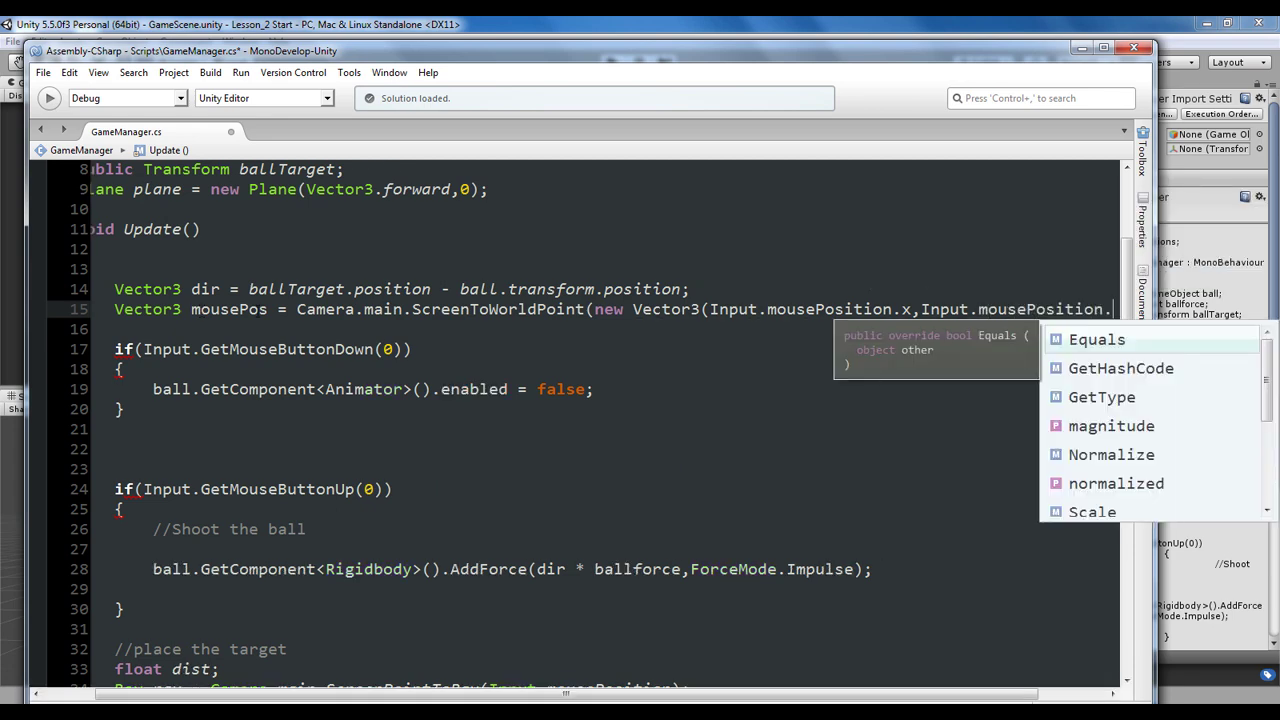
type("y,")
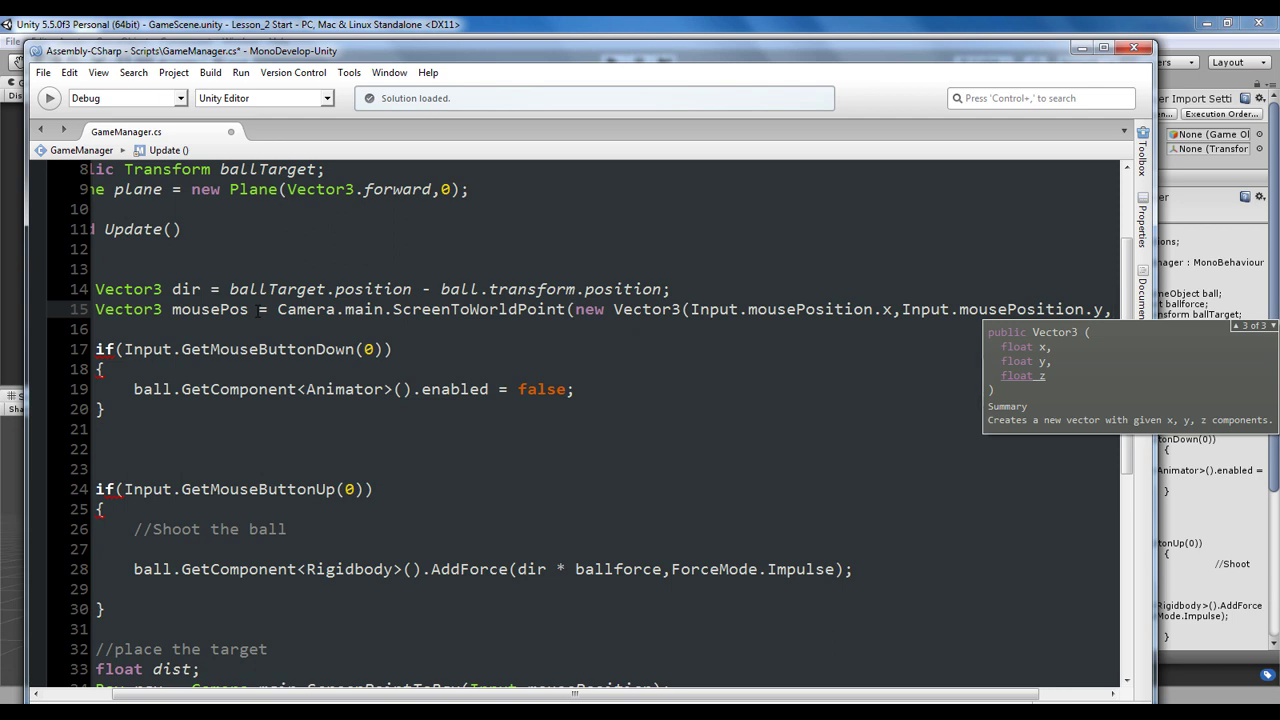
Set the Vector3's z component to 5, close both parentheses, end the mousePos statement with a semicolon and save the script
type("5")
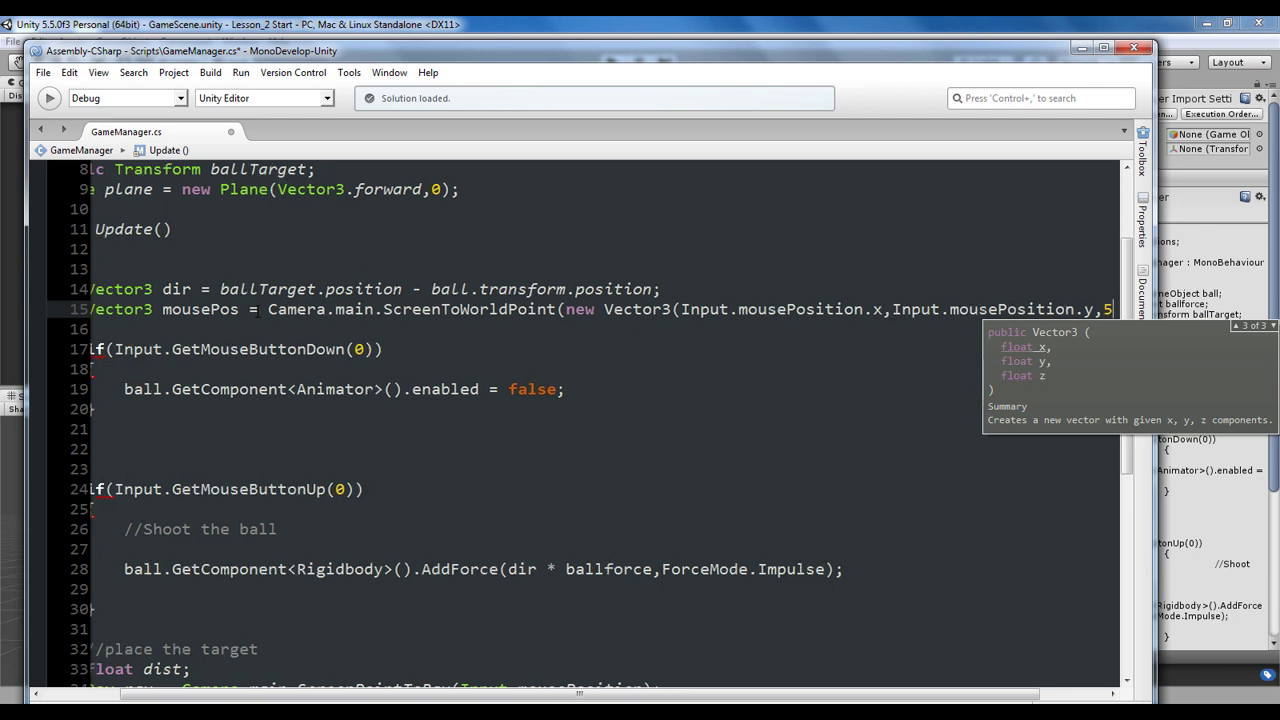
type(");")
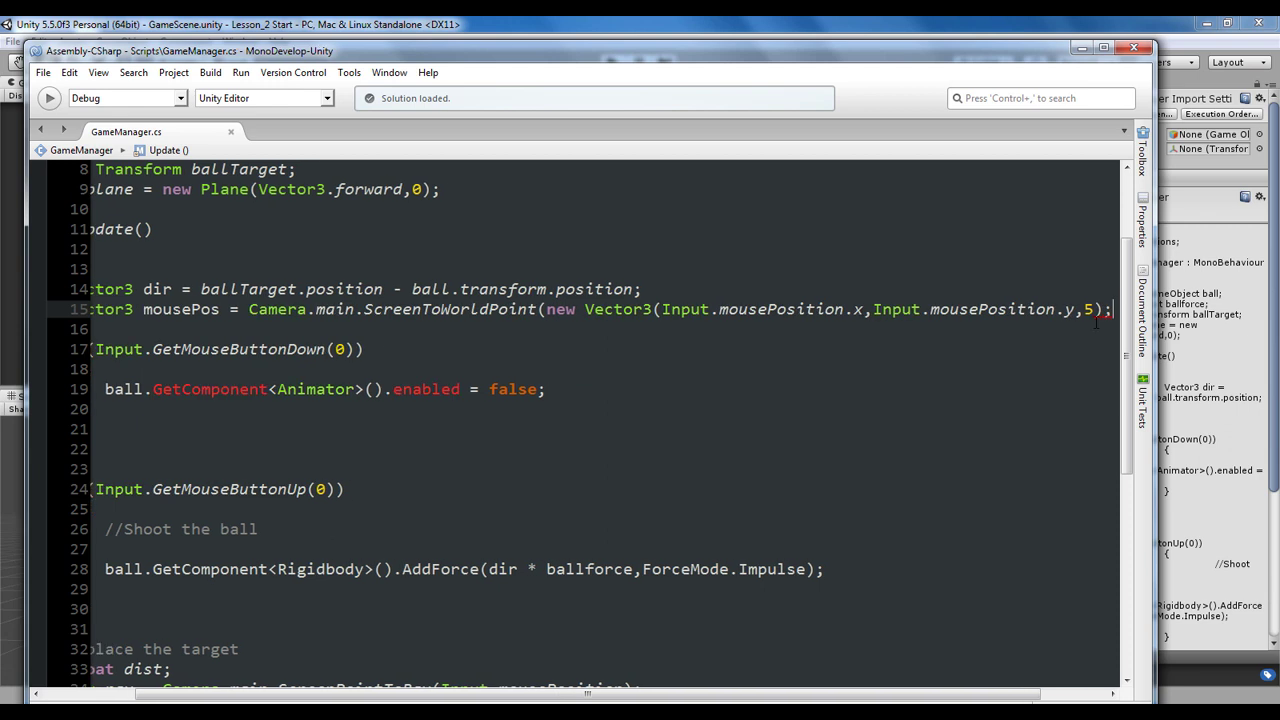
type(")")
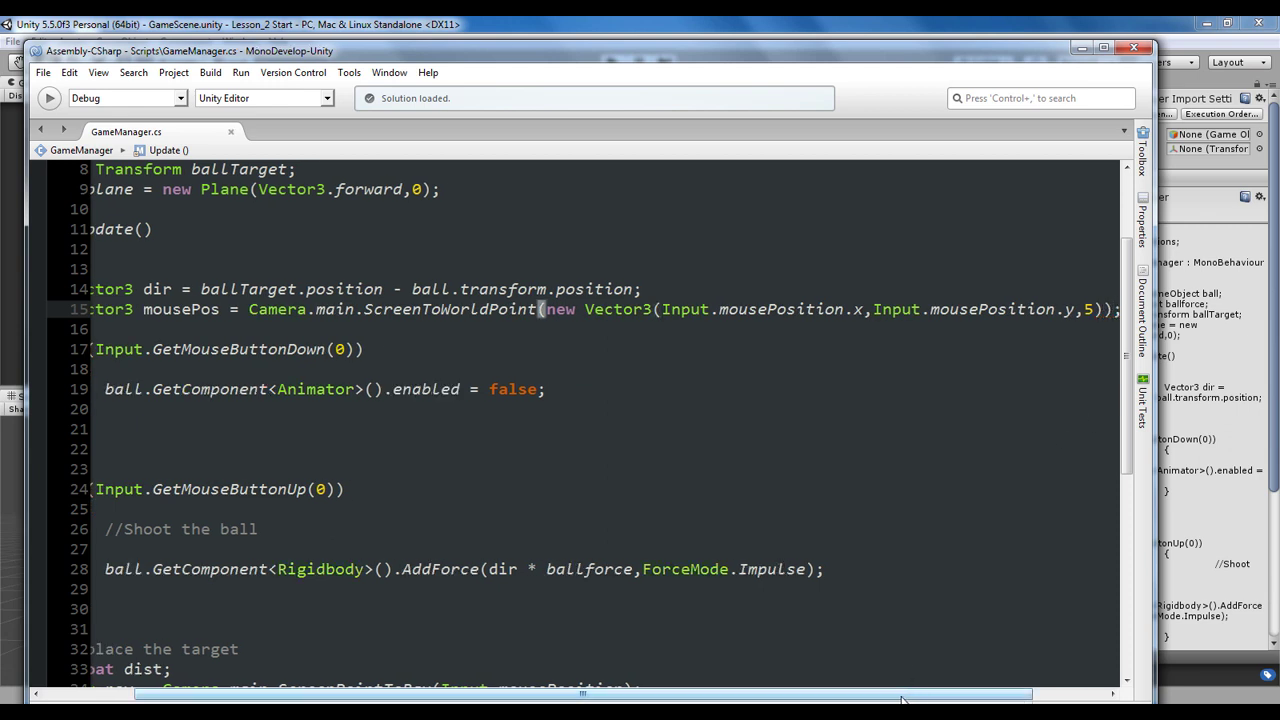
Below the line disabling the ball's Animator in the GetMouseButtonDown block, begin a new statement with ball.transform.position
left_click_drag(910, 693, 765, 695)
left_click(671, 390)
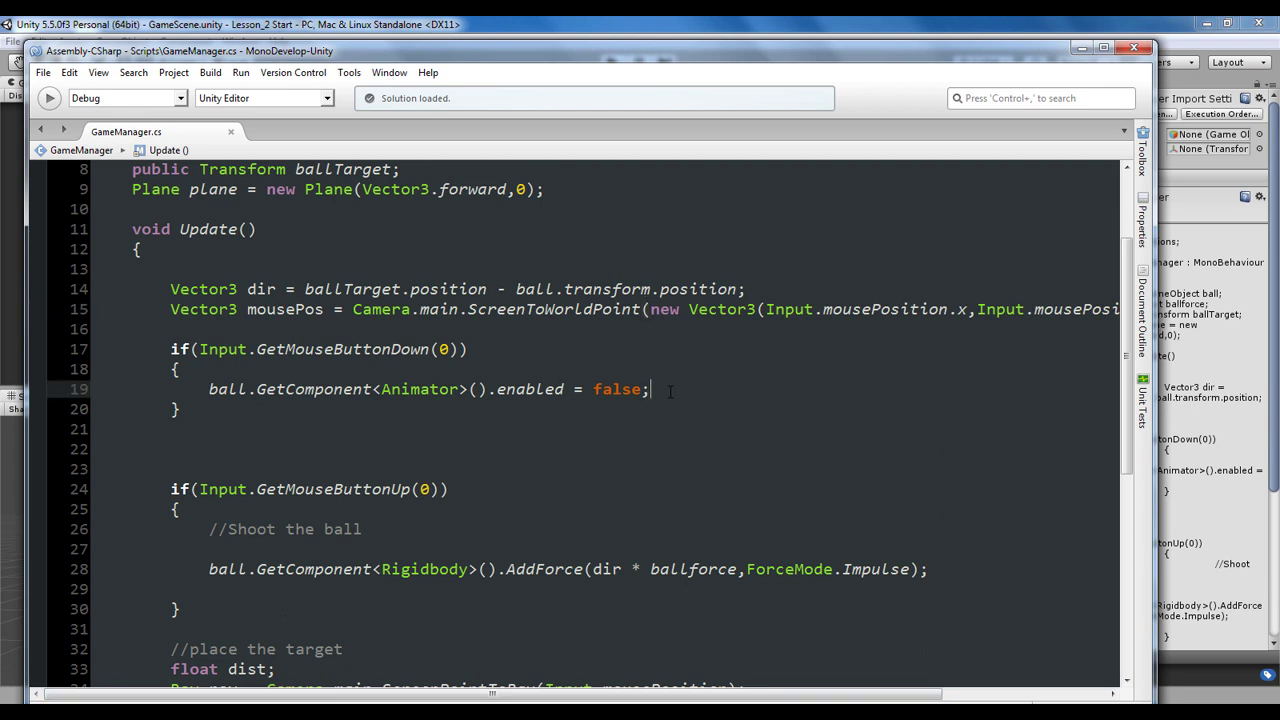
key("Return")
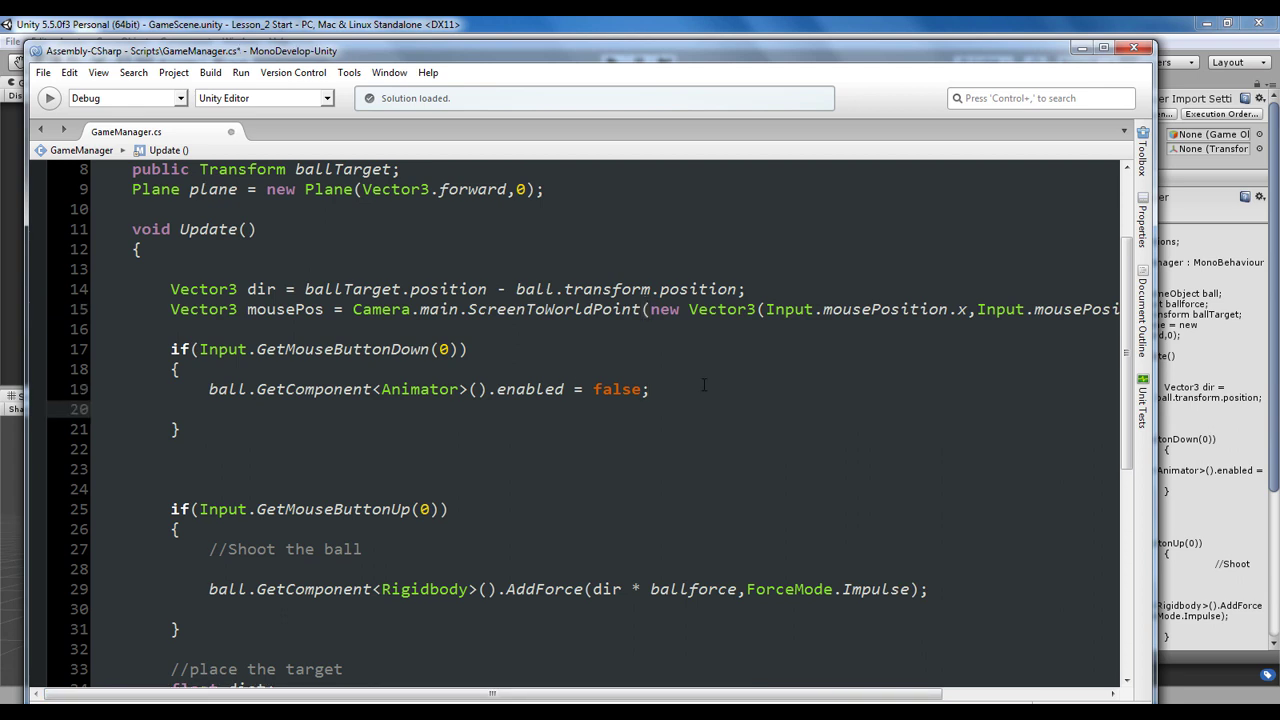
type("ball")
key("Escape")
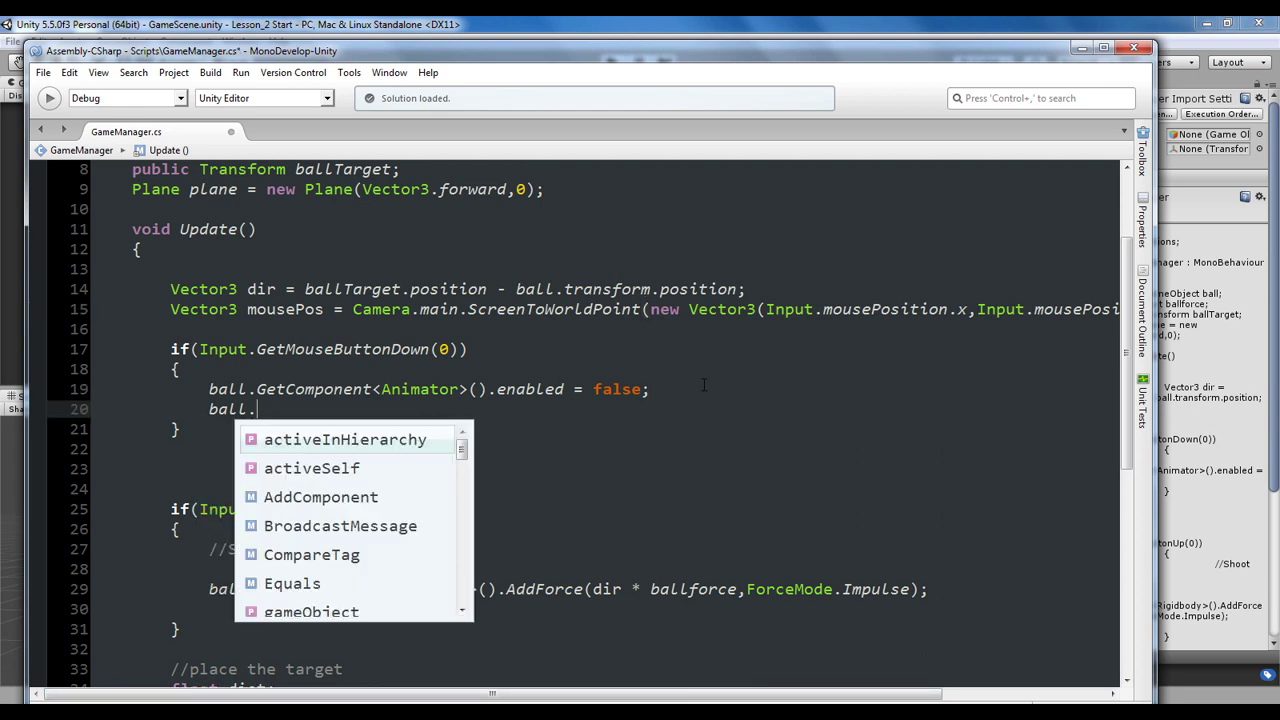
type("transform.po")
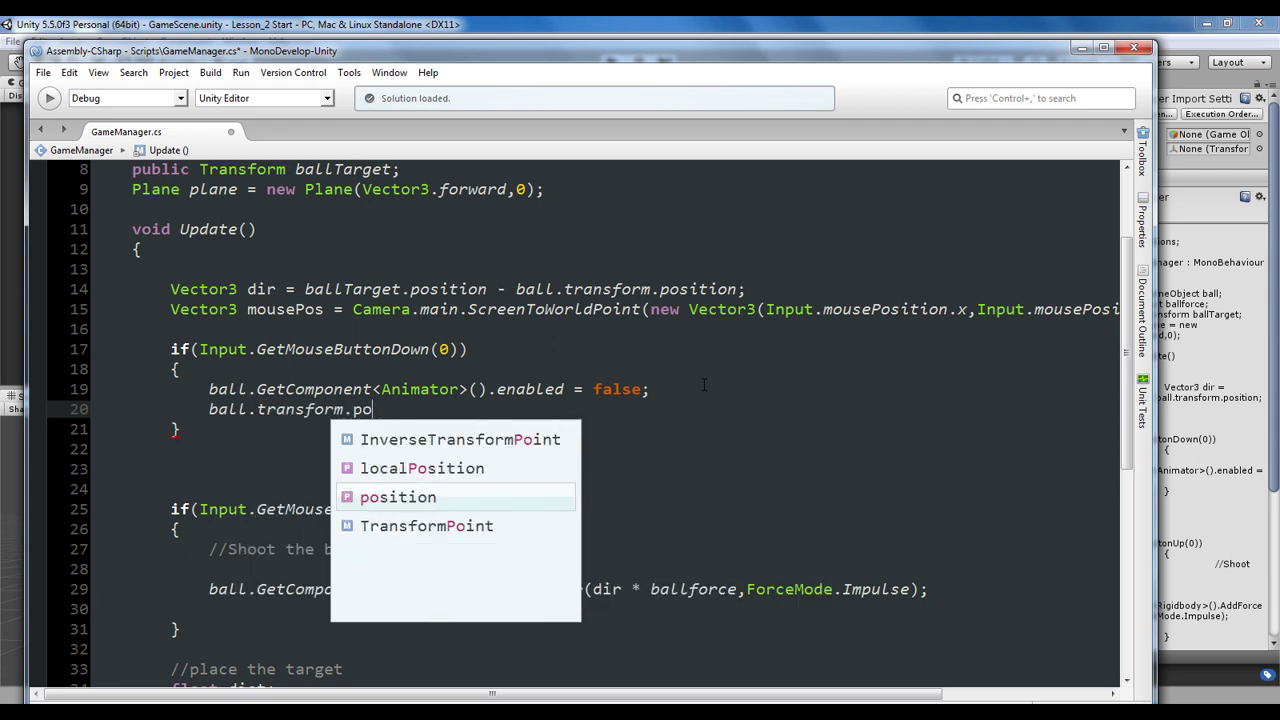
key("Return")
Continue the ball.transform.position statement with an equals sign and new Vector3
type("= new Vwec")
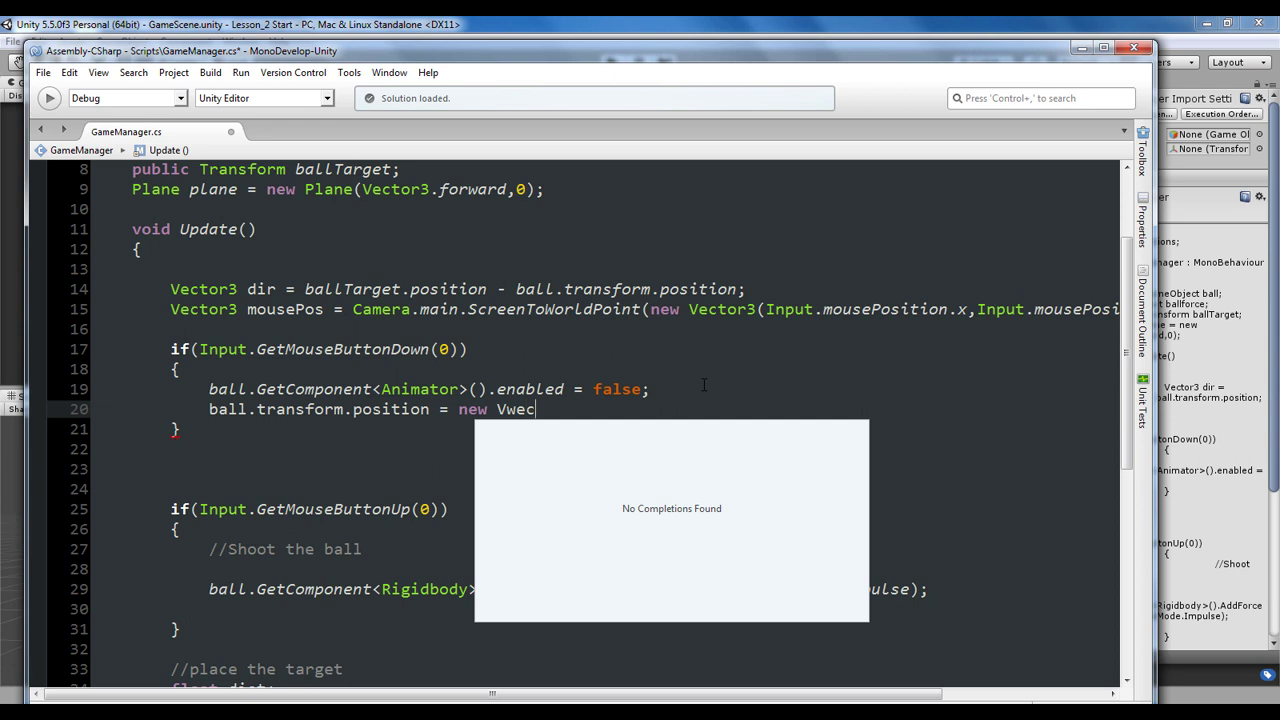
key("BackSpace")
key("BackSpace")
key("BackSpace")
type("ec")
key("Down")
key("Return")
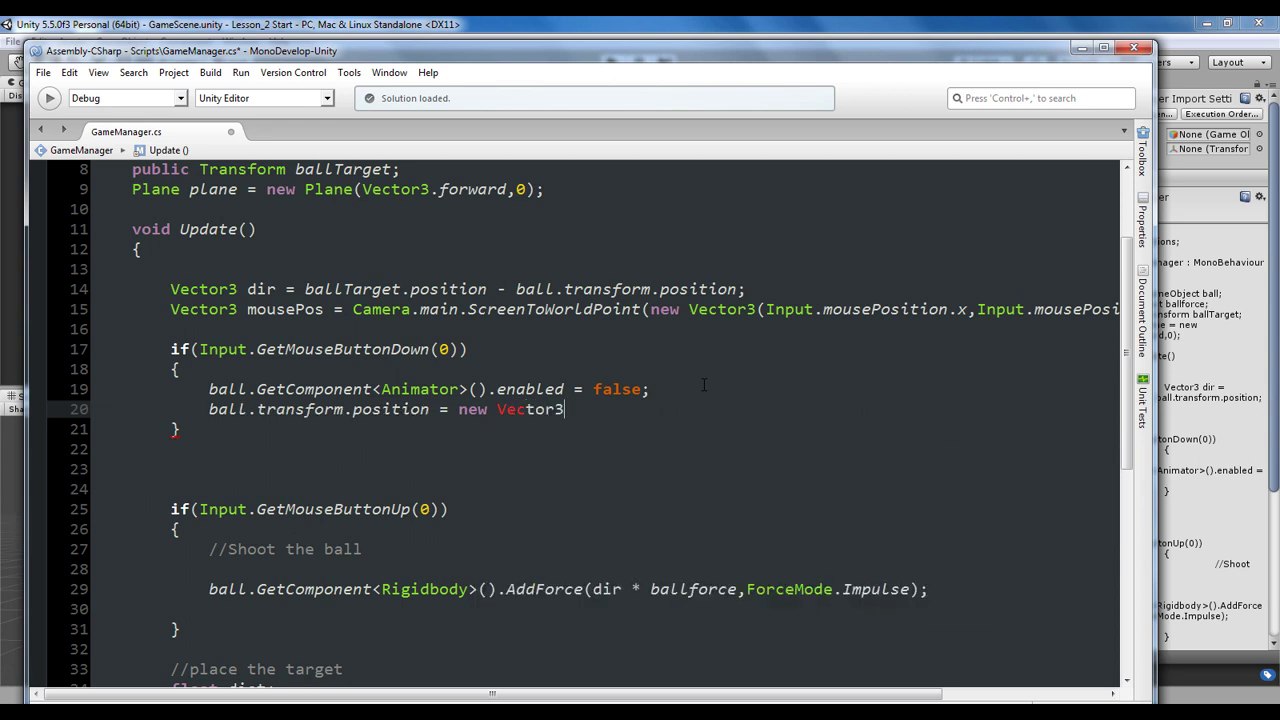
Open the Vector3's parenthesis and enter mousePos.x and ball.transform.position.y as its x and y components, each followed by a comma
type("(mou")
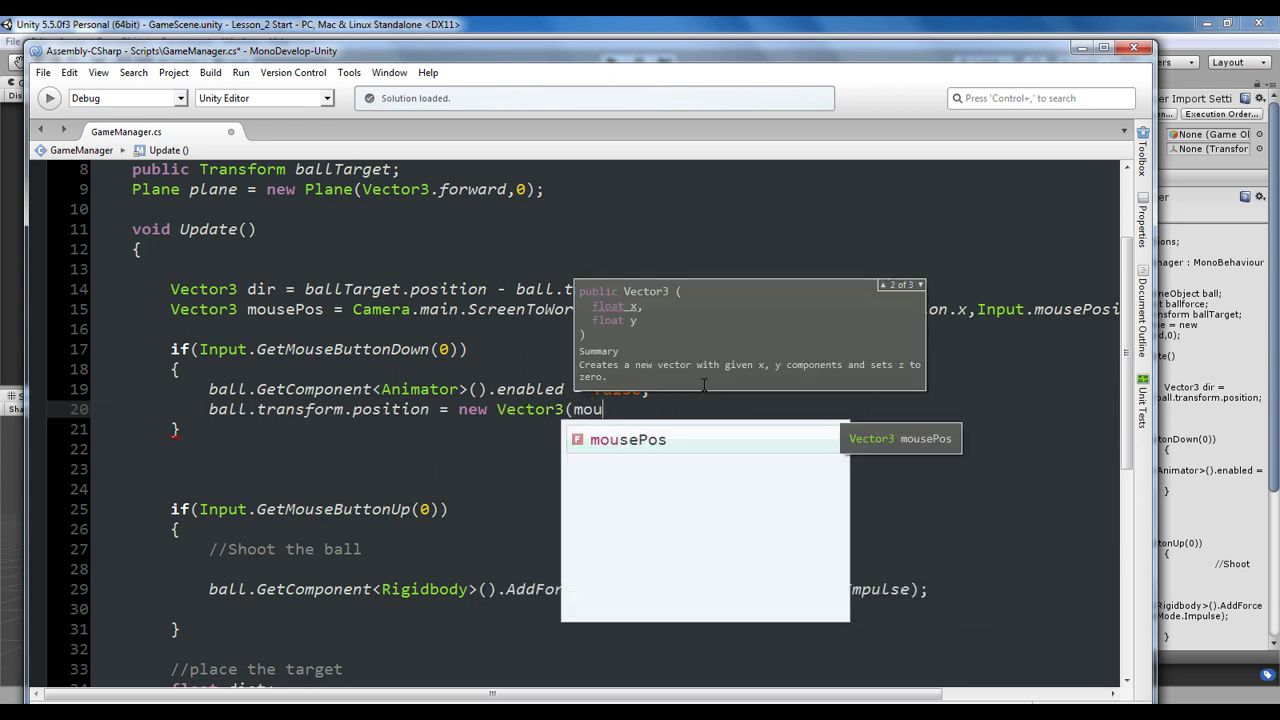
type("sePos.")
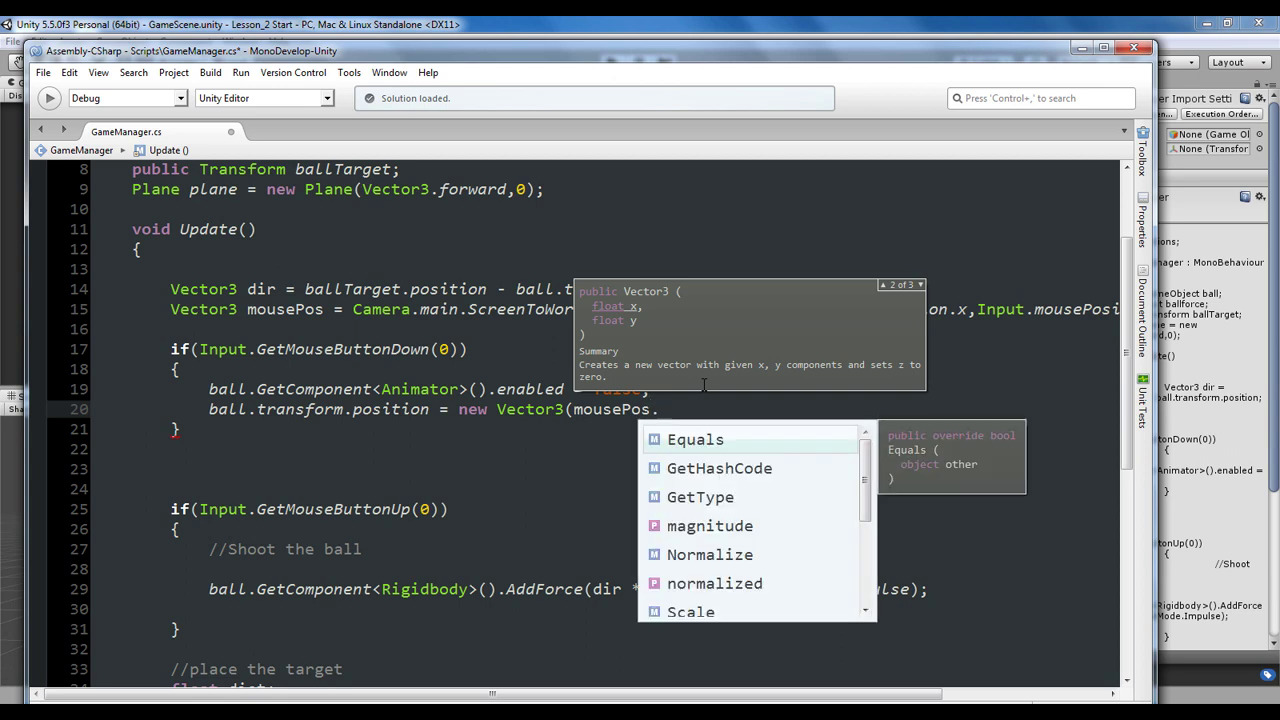
type("x,")
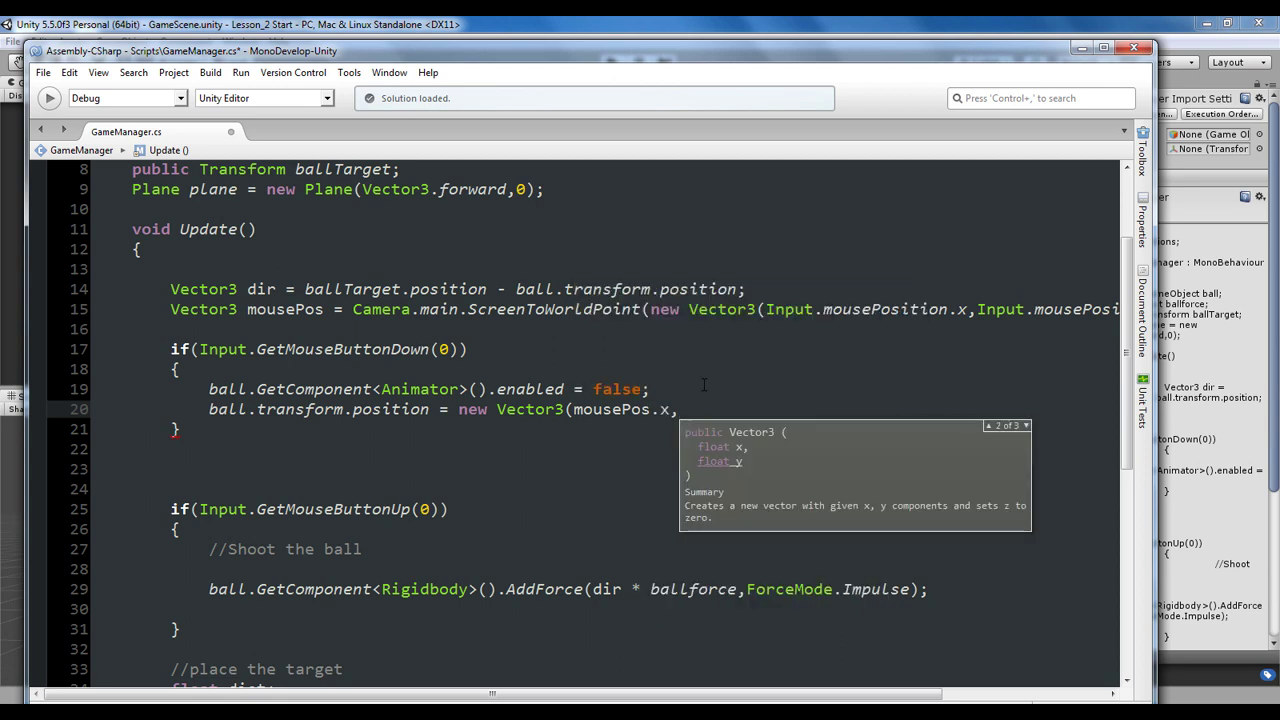
type("ball")
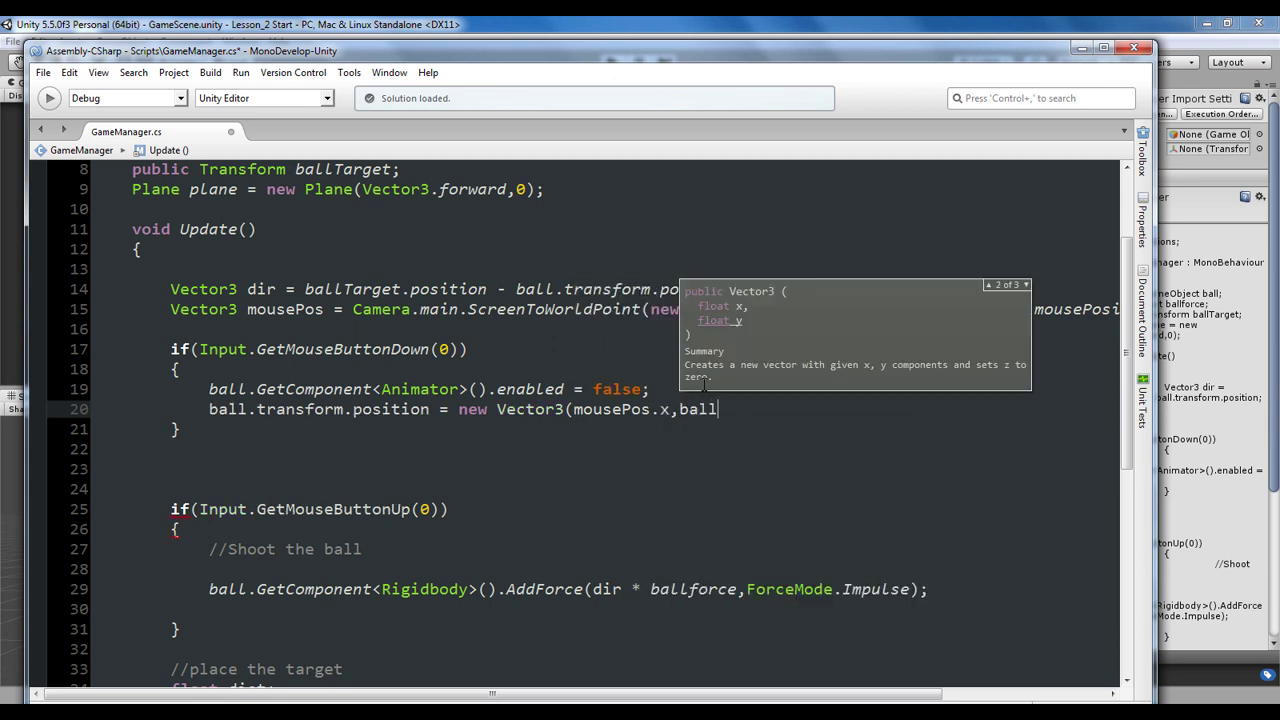
type(".transform")
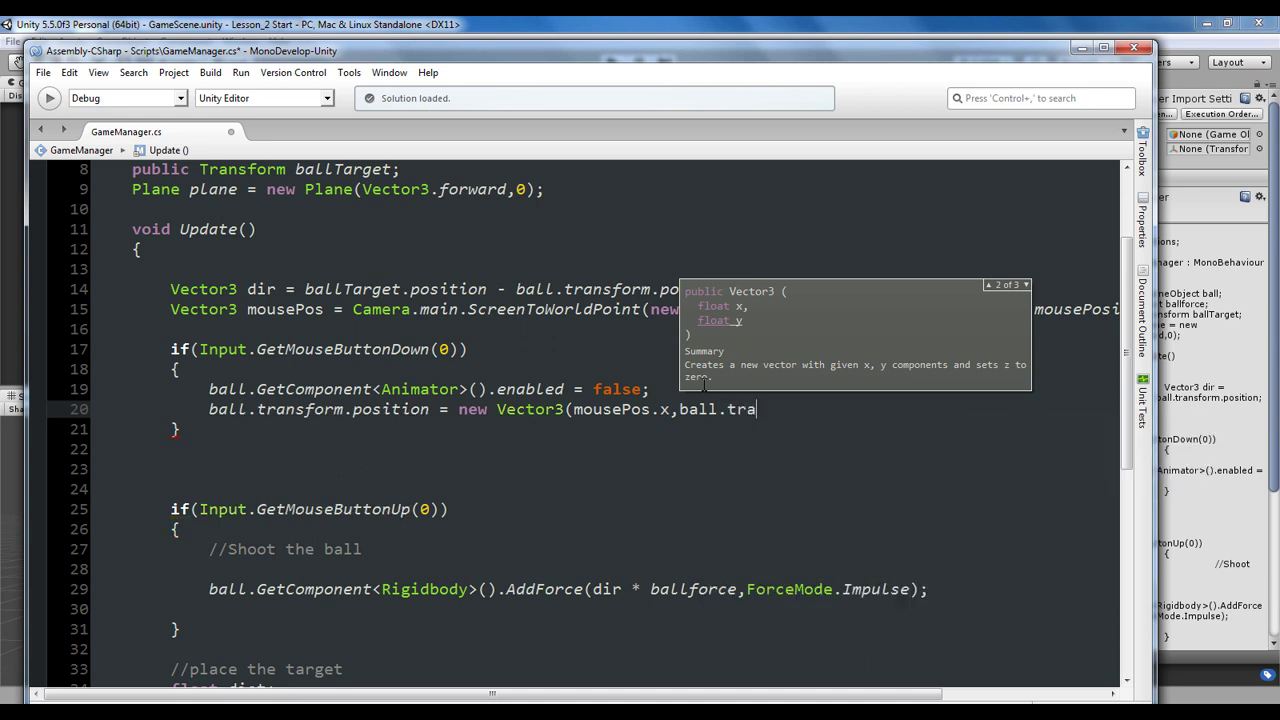
type(".position")
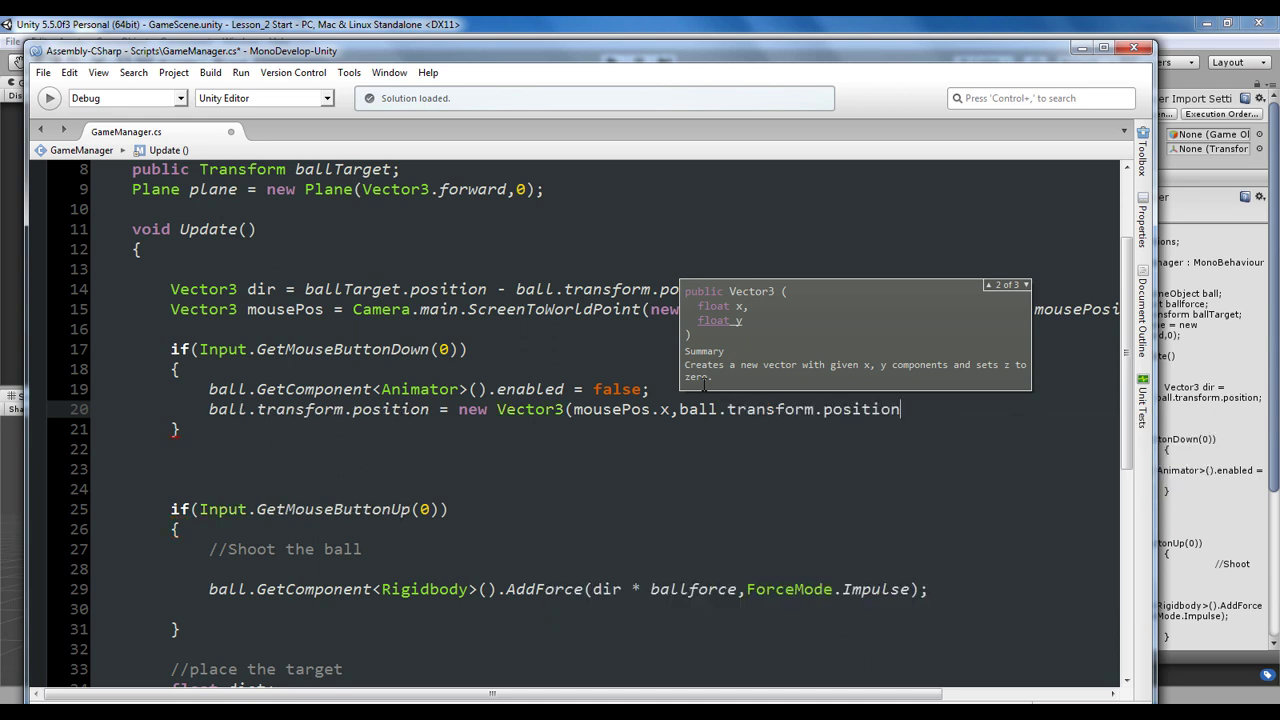
type(".y")
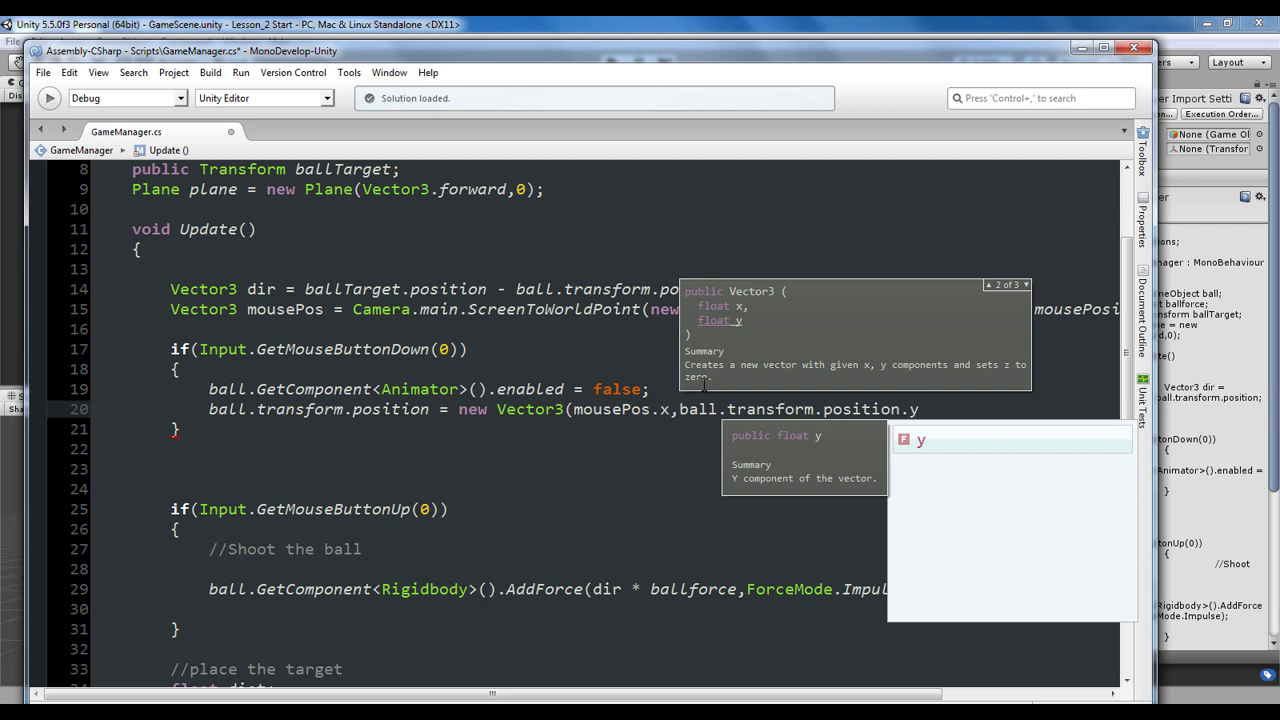
type(",")
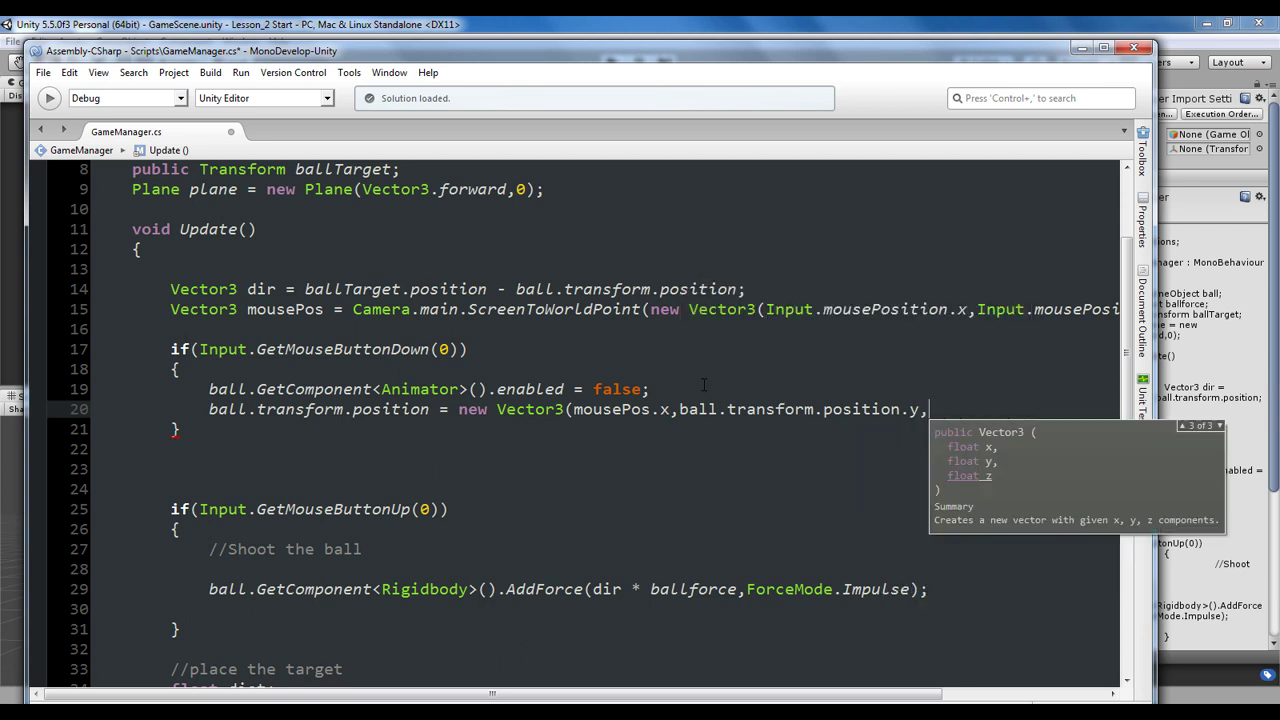
Enter ball.transform.position.z as the z component, close the statement with a parenthesis and semicolon, and save the script
type("ball.t")
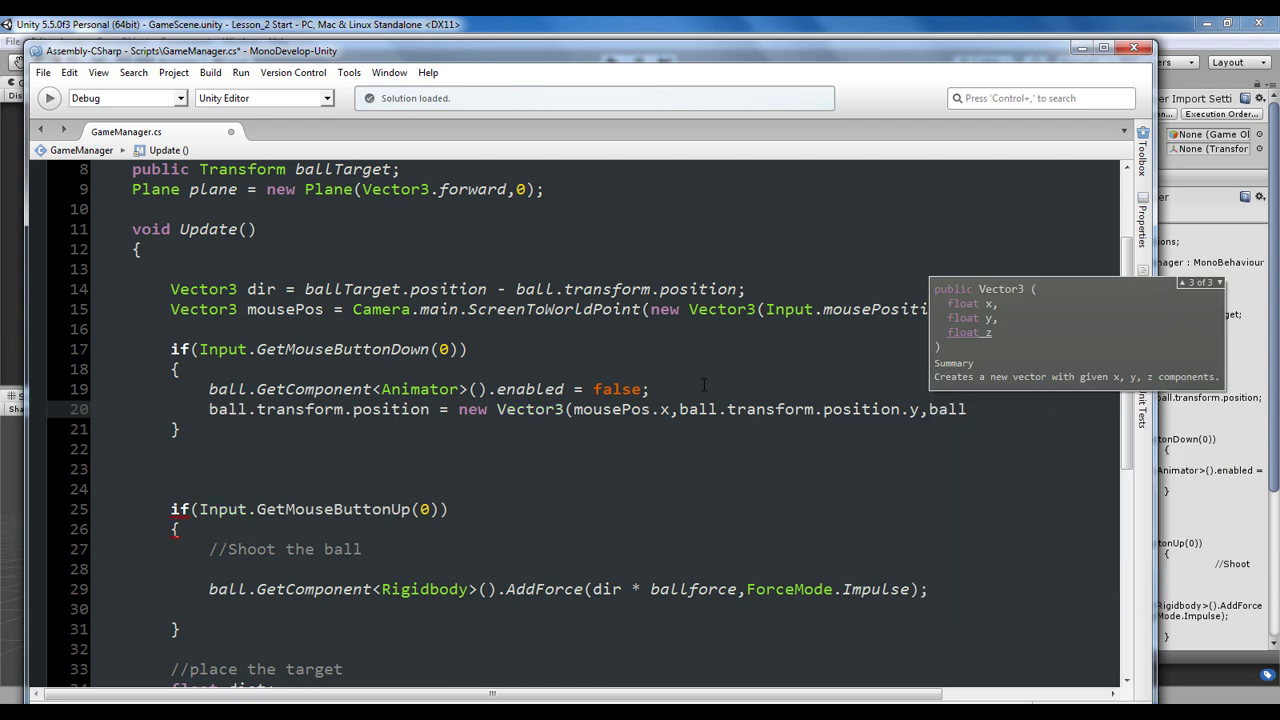
type("ransform.po")
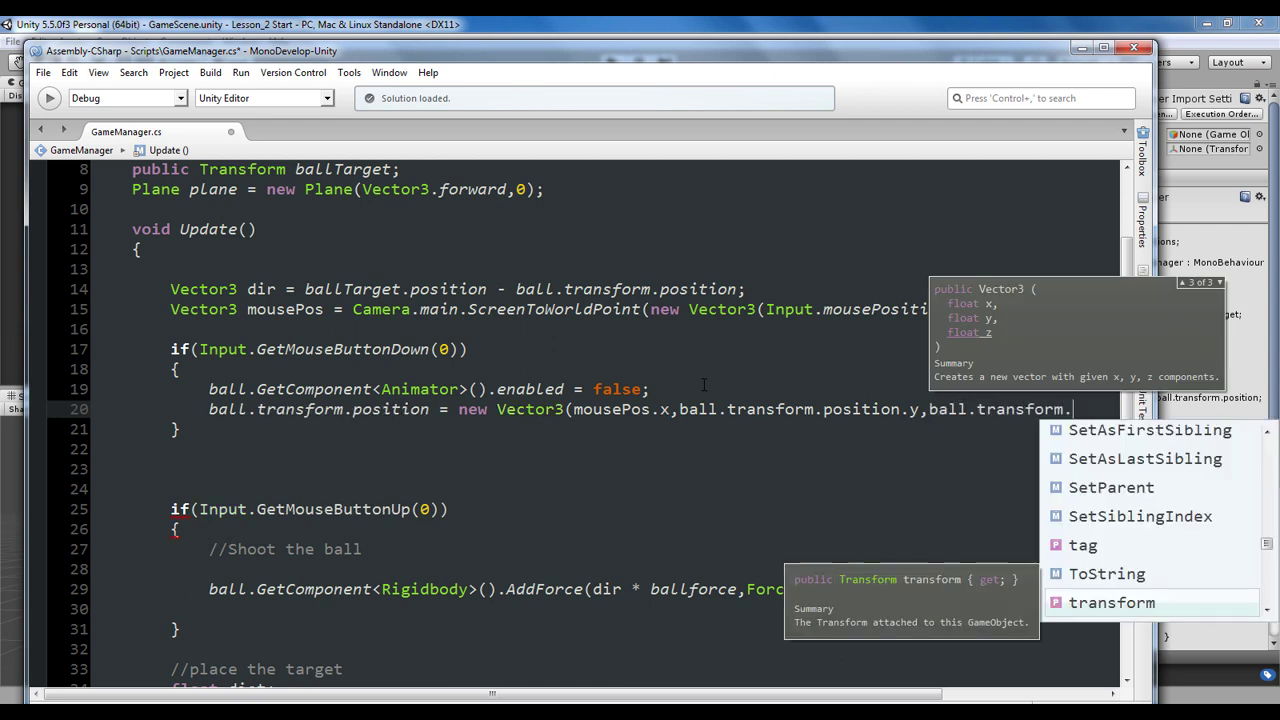
key("Return")
type(".z")
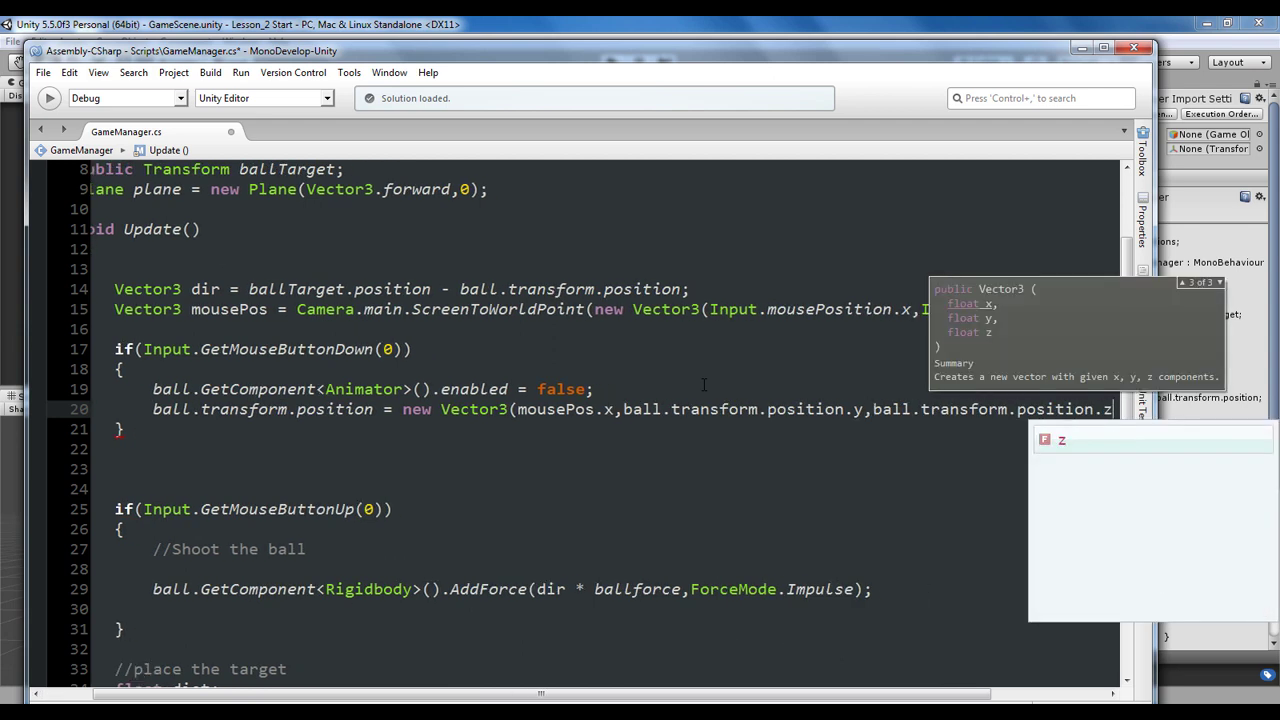
type(");")
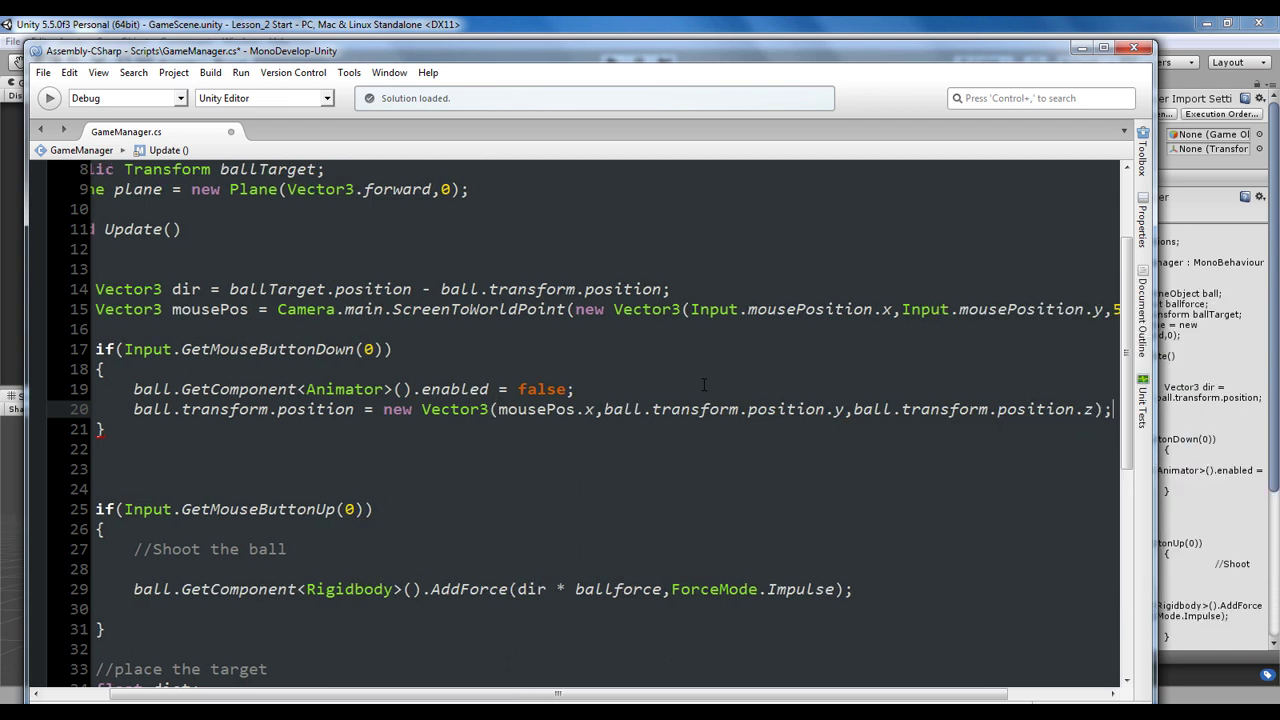
left_click_drag(780, 693, 664, 698)
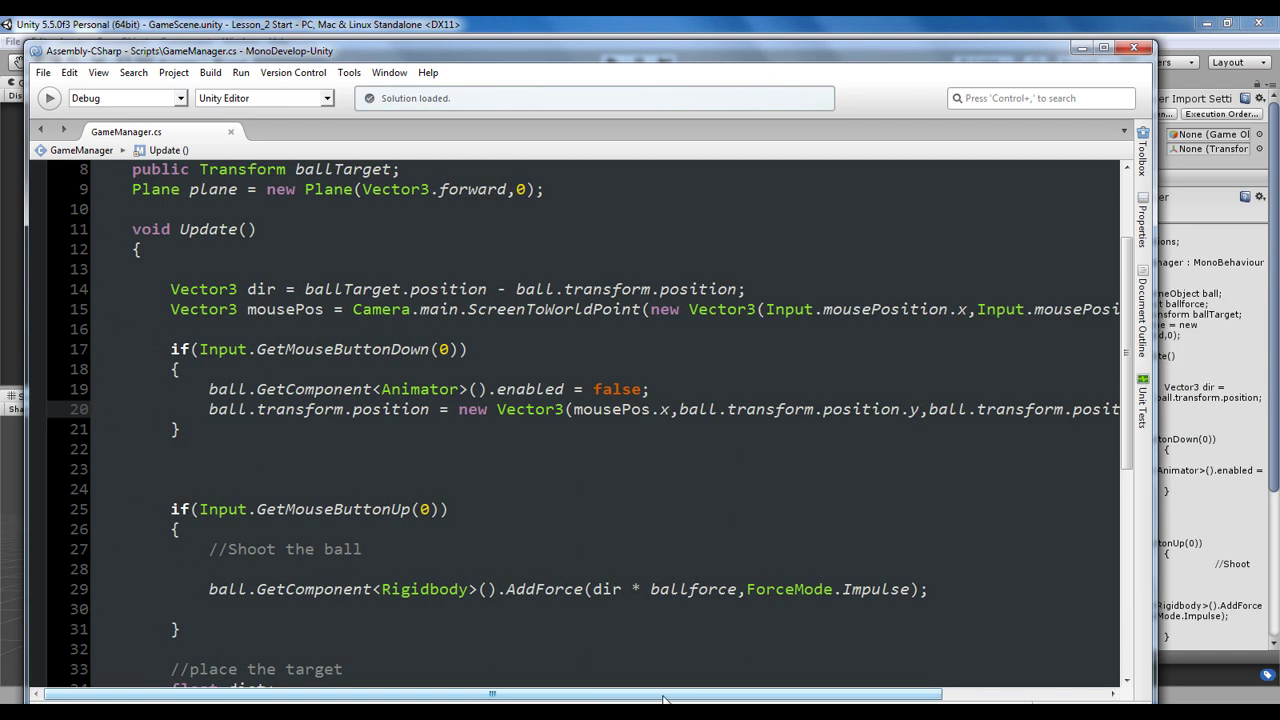
Switch to Unity, run the game and bring up the Ball's Animator component for inspection
left_click(1081, 49)
left_click(612, 63)
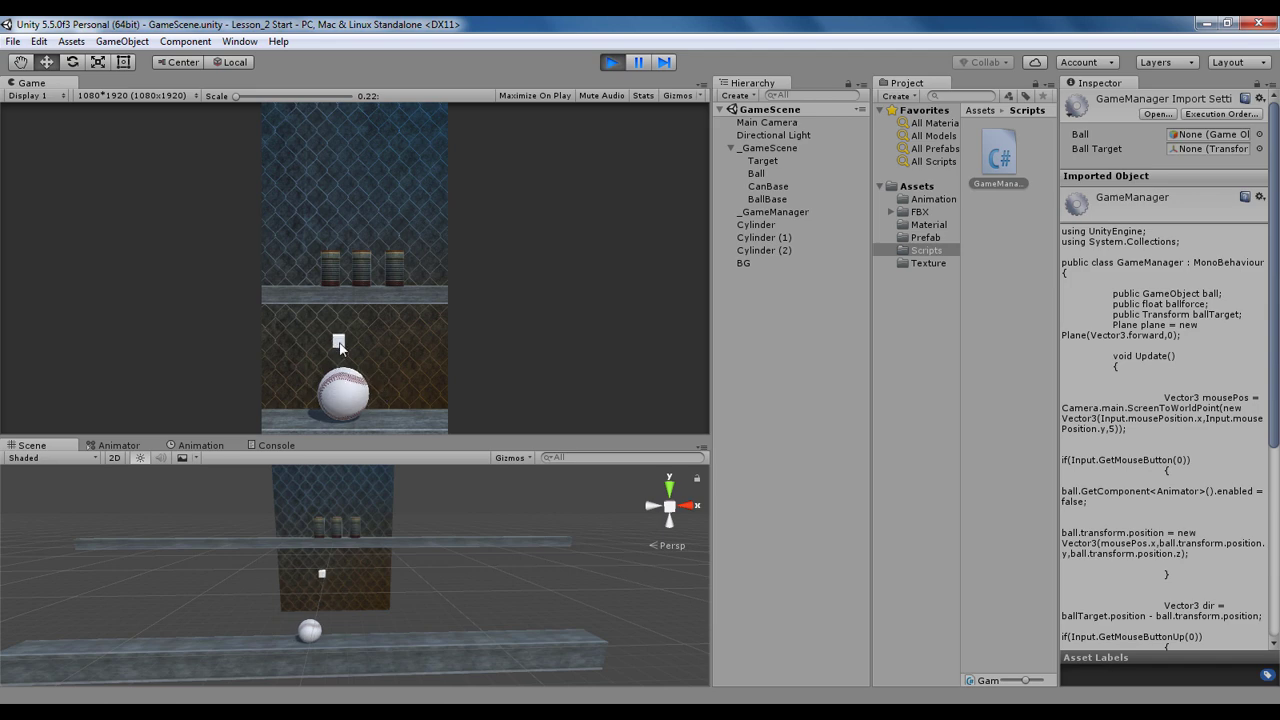
left_click(758, 174)
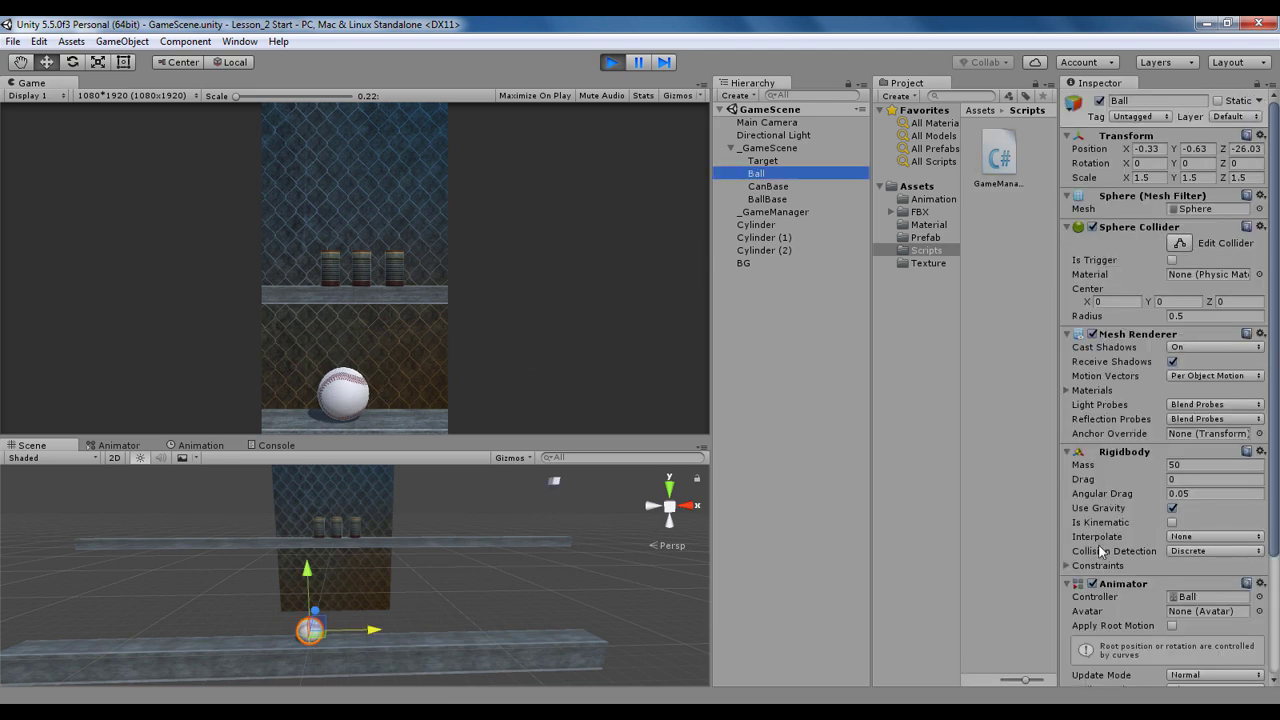
scroll(1100, 560, "down", 3)
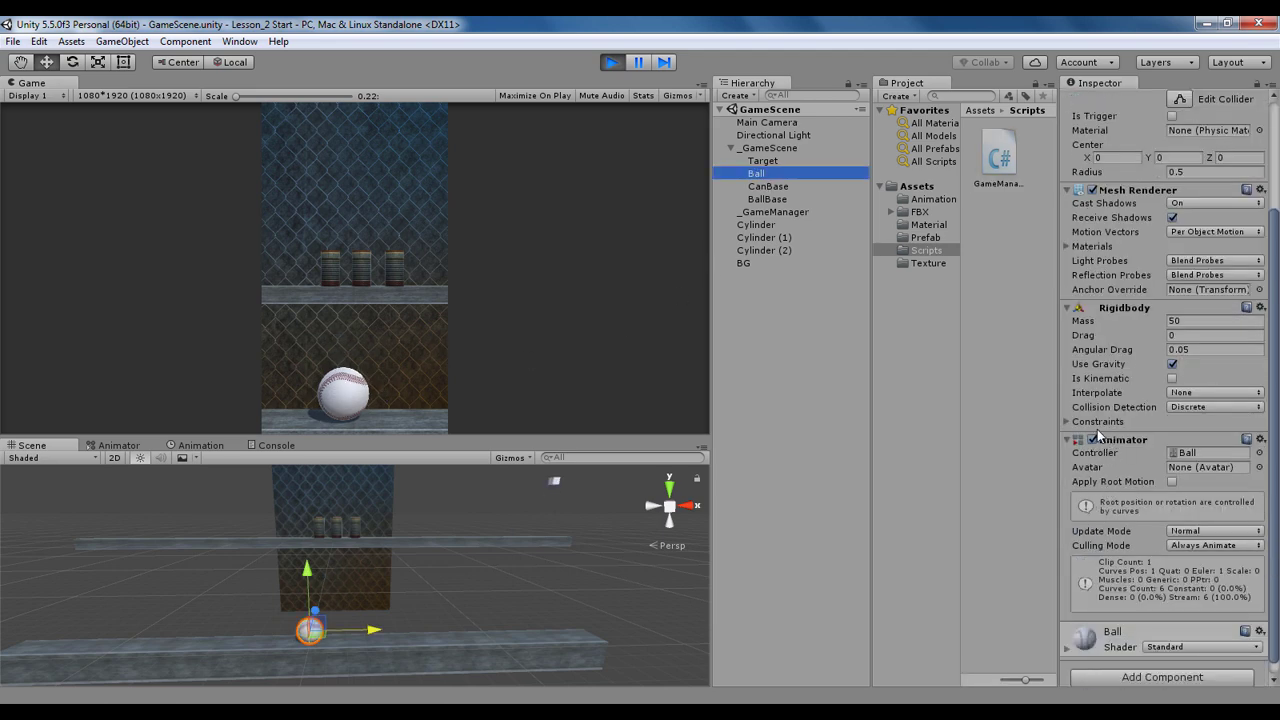
Test moving the ball sideways with the mouse and shooting it at the cans, and end play mode
left_click(339, 393)
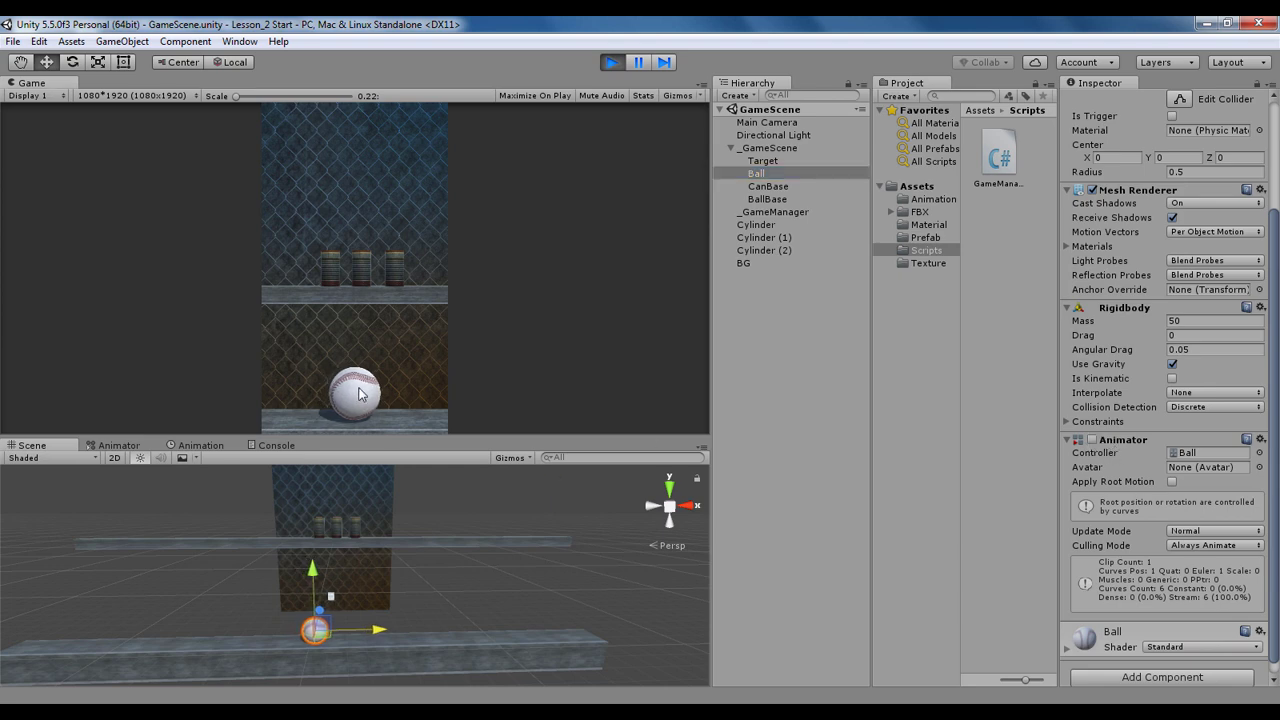
mouse_move(307, 390)
left_mouse_down()
mouse_move(288, 389)
mouse_move(422, 392)
mouse_move(263, 393)
mouse_move(437, 392)
mouse_move(247, 389)
mouse_move(347, 368)
mouse_move(350, 313)
mouse_move(329, 298)
mouse_move(281, 332)
mouse_move(332, 262)
left_mouse_up()
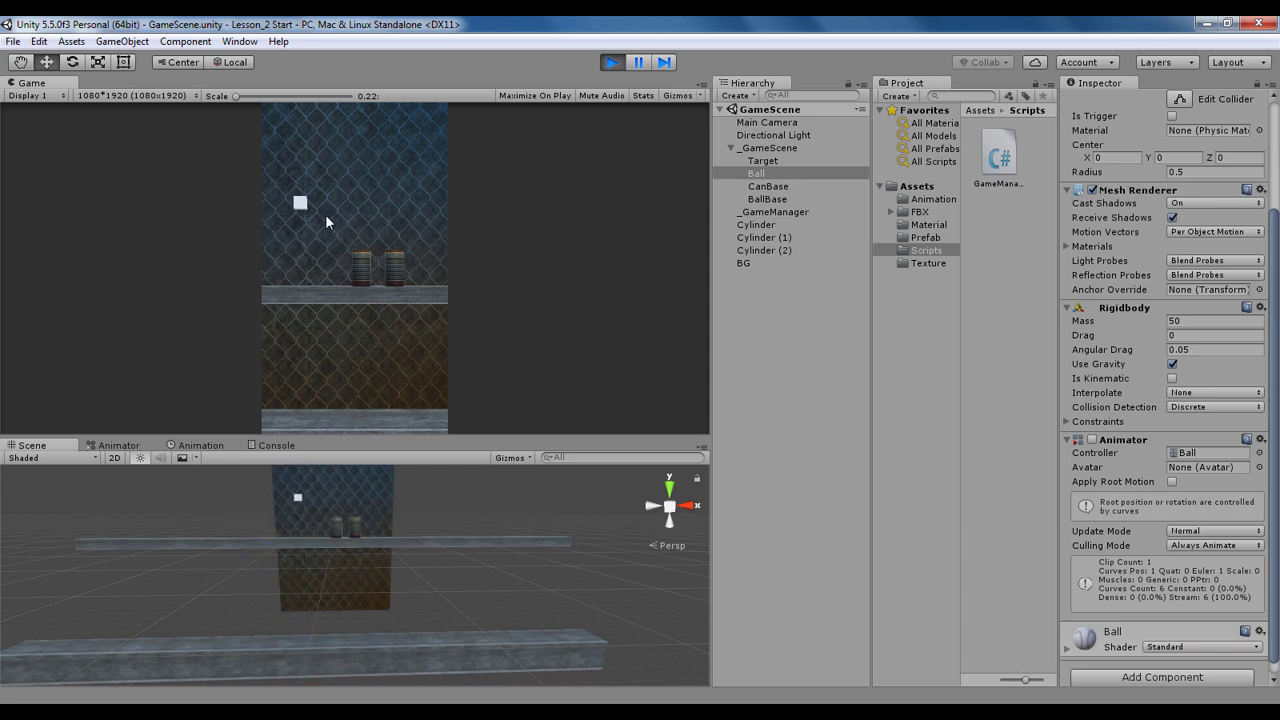
left_click(611, 63)
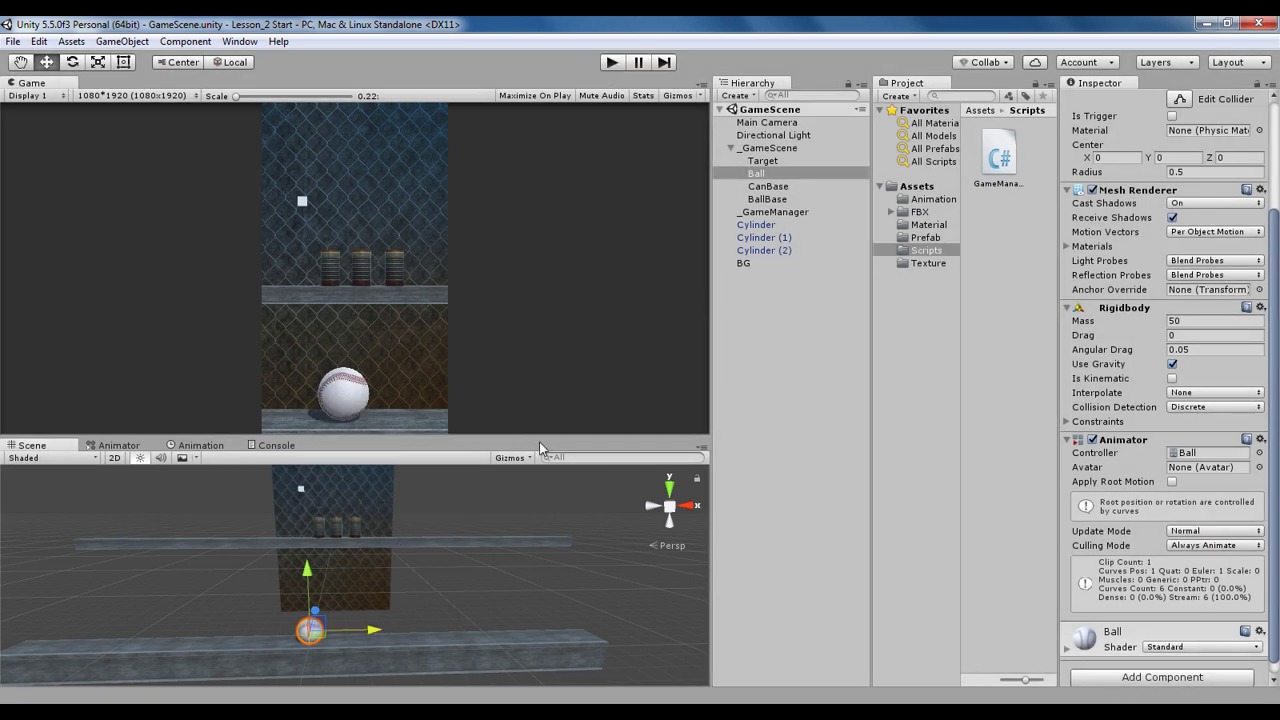
left_click_drag(536, 437, 530, 402)
left_click_drag(514, 511, 453, 509, "alt")
middle_click_drag(453, 509, 473, 488)
scroll(468, 467, "up", 2)
left_click_drag(483, 415, 481, 446)
left_click_drag(477, 539, 471, 537, "alt")
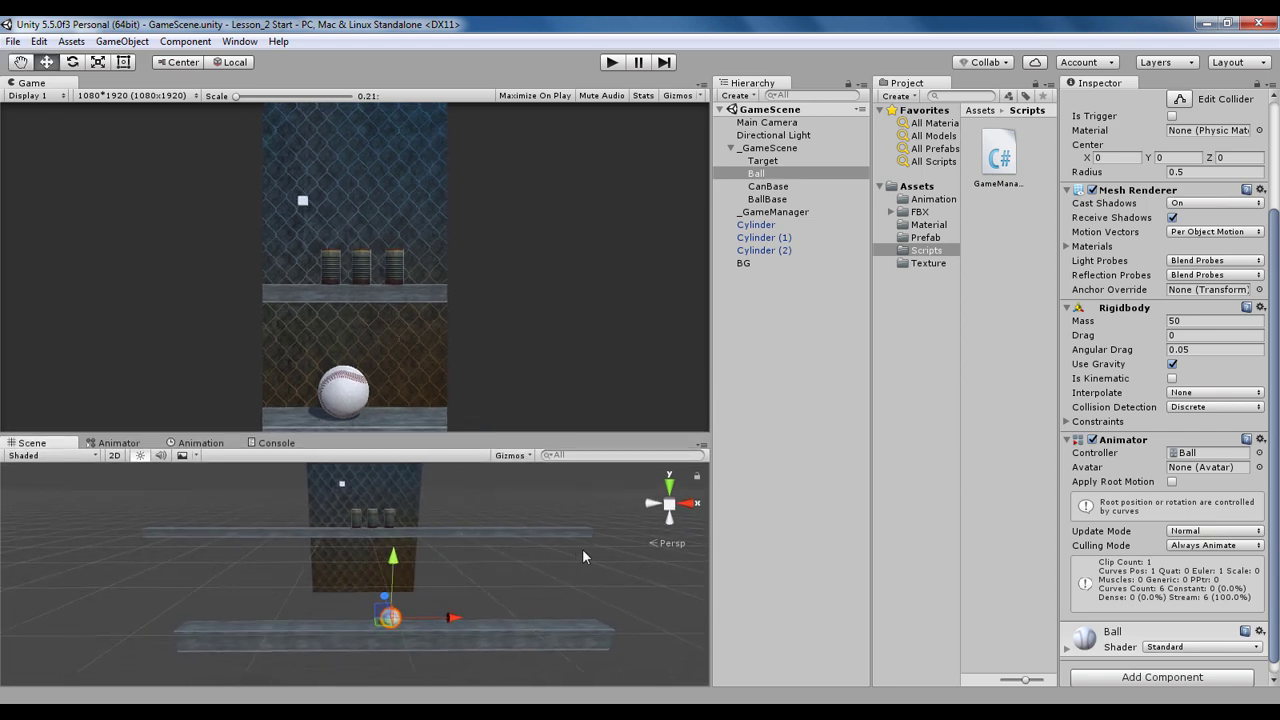